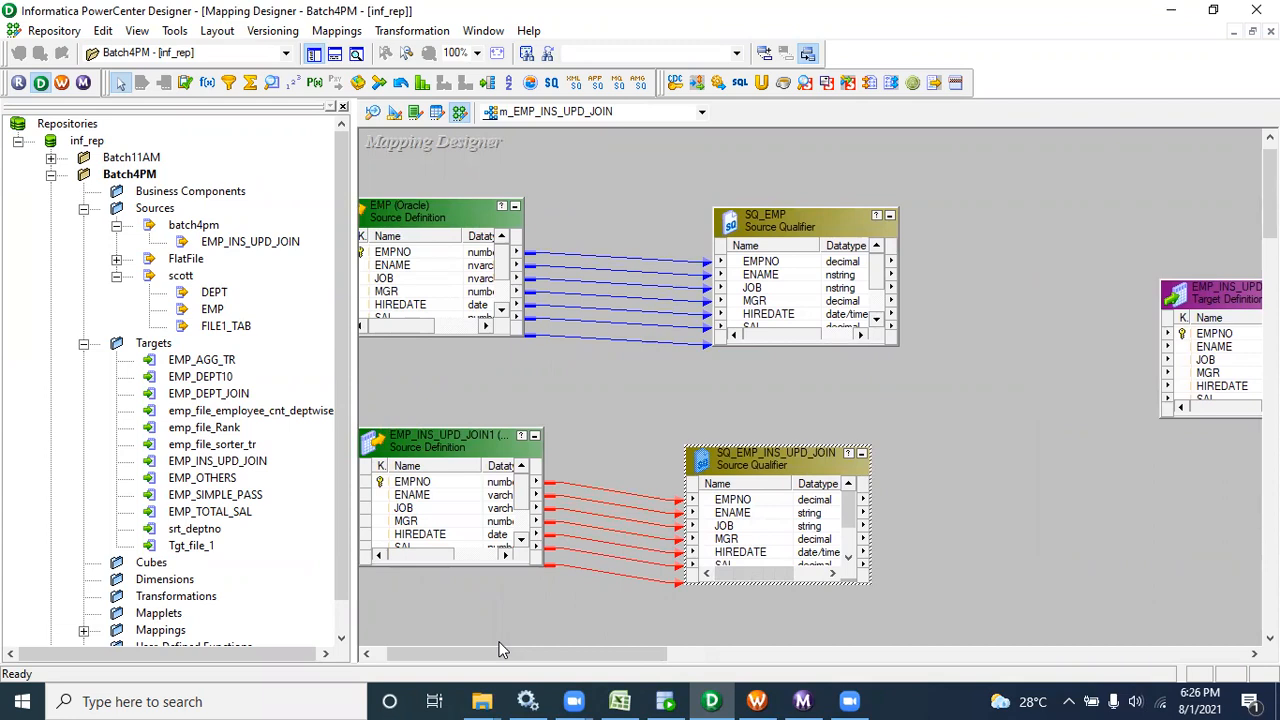
- Examine the employee 106 row across the SRC and TGT tables in the join concept Excel workbook, and return to PowerCenter Designer
click(620, 701)
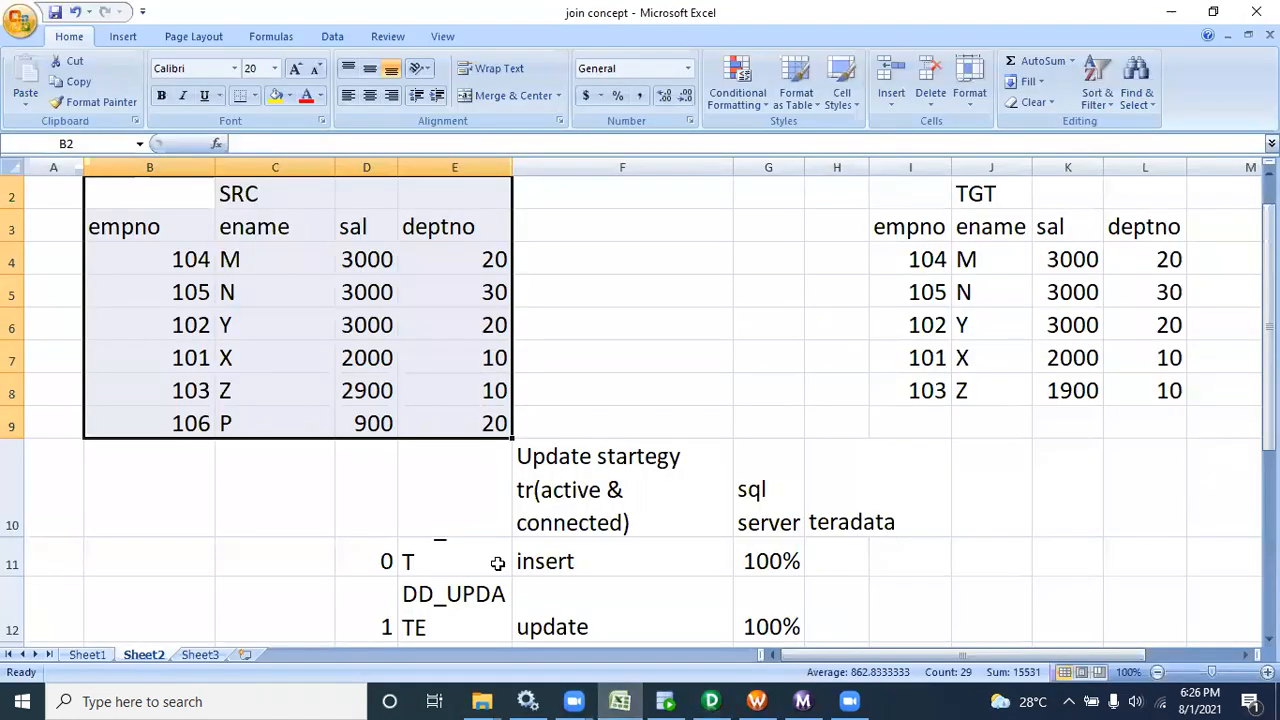
drag(143, 428, 979, 421)
click(711, 701)
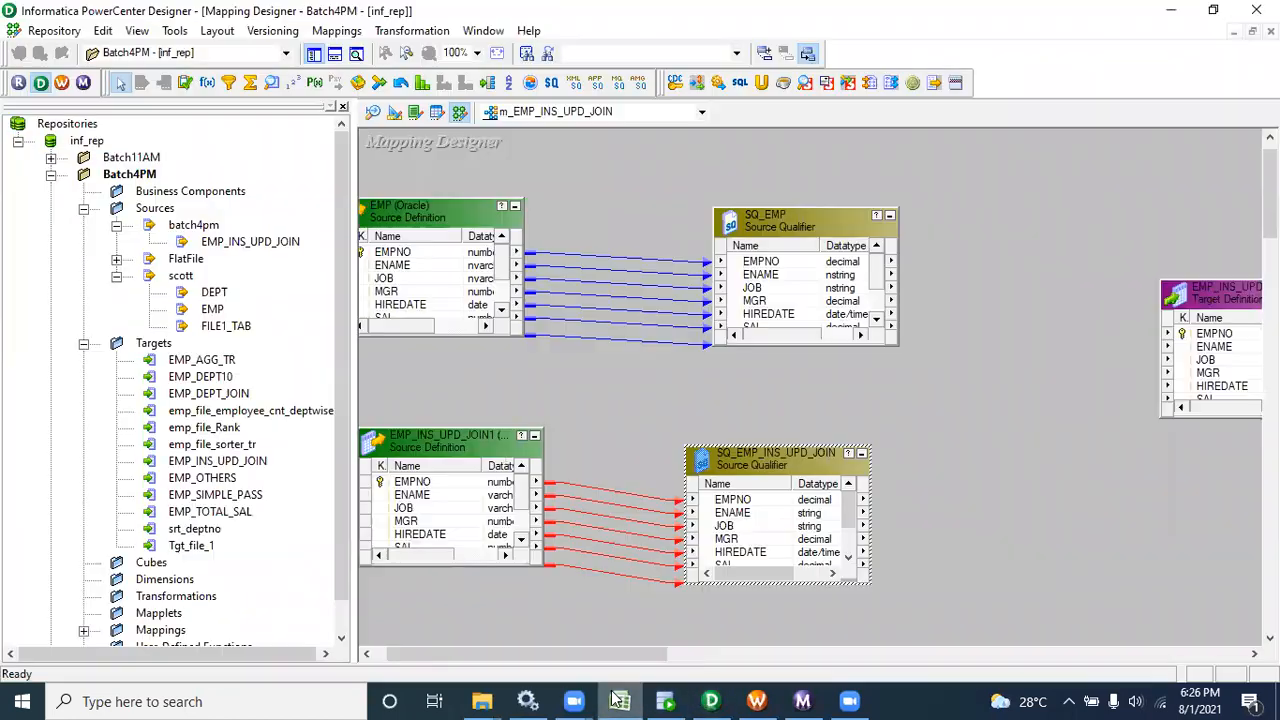
drag(640, 655, 707, 668)
click(412, 30)
click(398, 79)
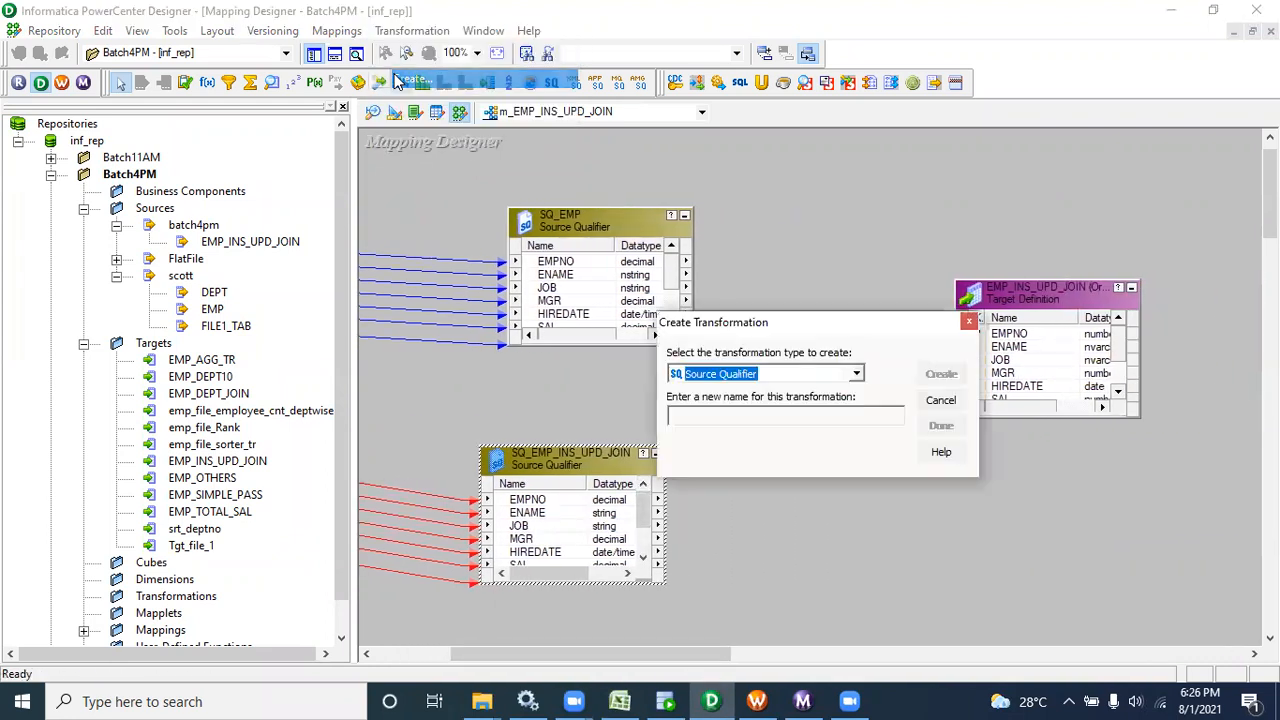
click(938, 401)
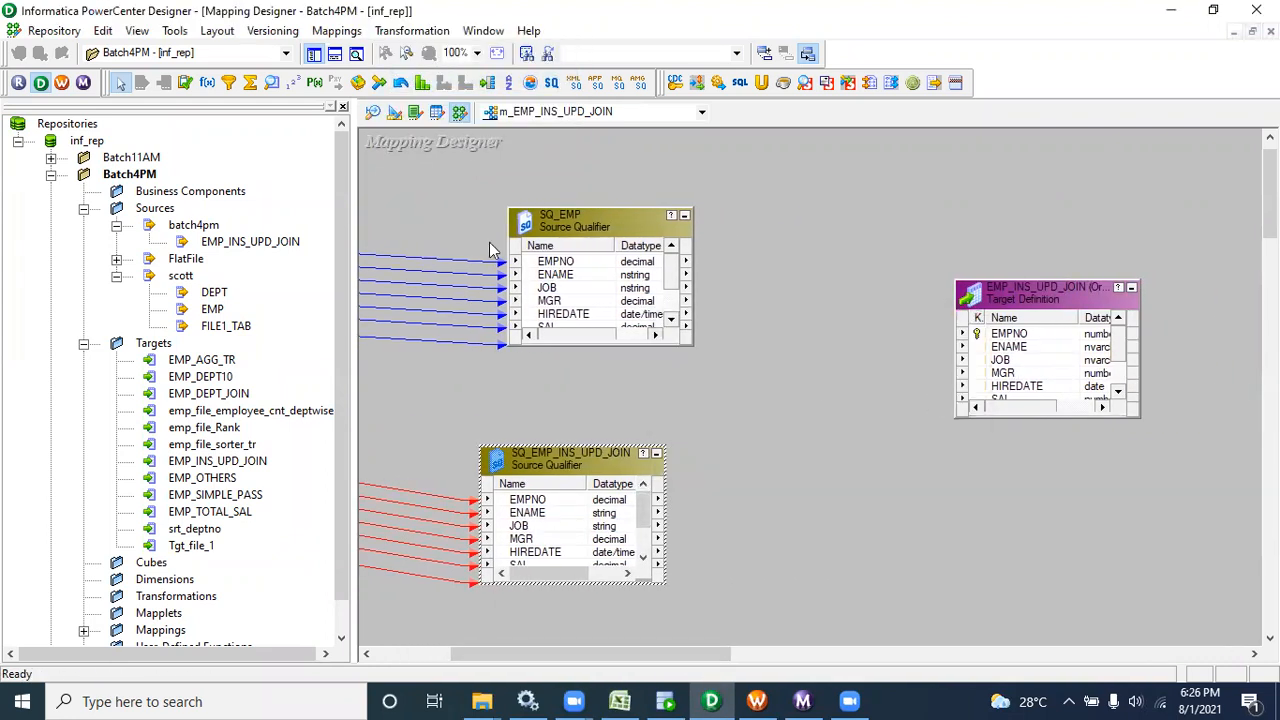
- Add a Joiner transformation to the mapping between the source qualifiers and the target definition
click(379, 83)
click(814, 311)
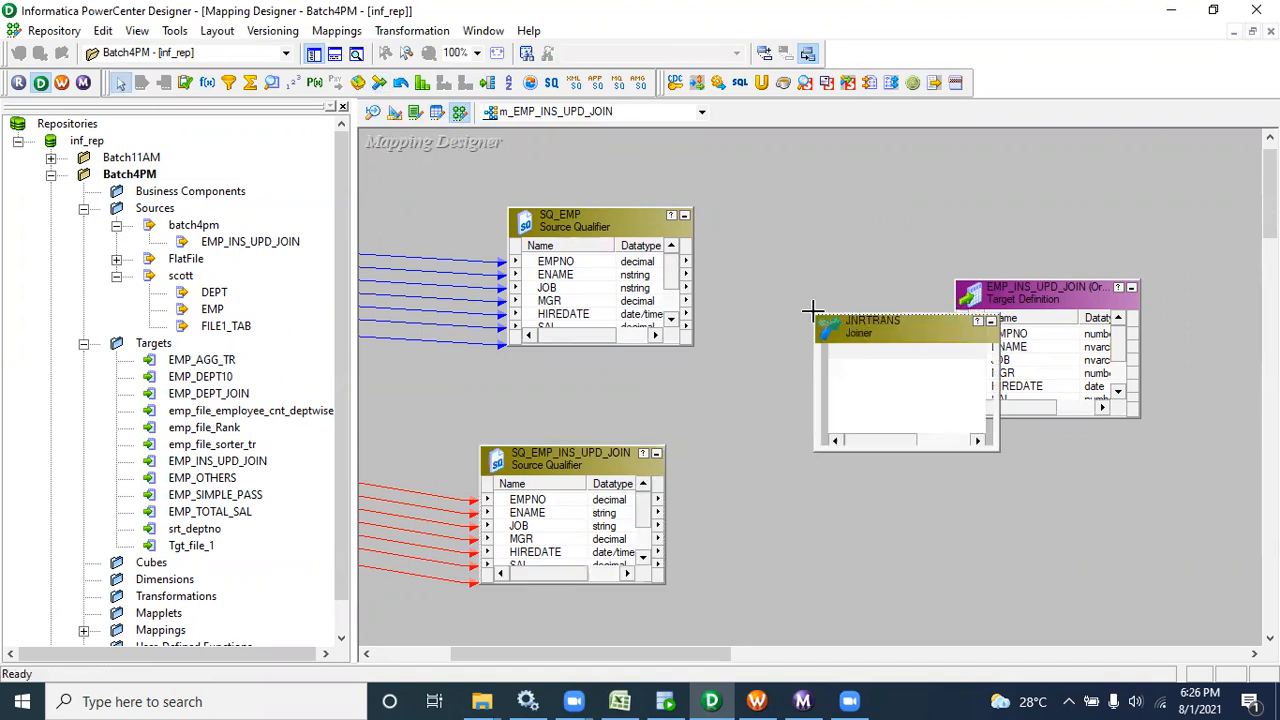
- Link all SQ_EMP ports to the Joiner and enlarge the Joiner so its whole port list shows
right_click(606, 290)
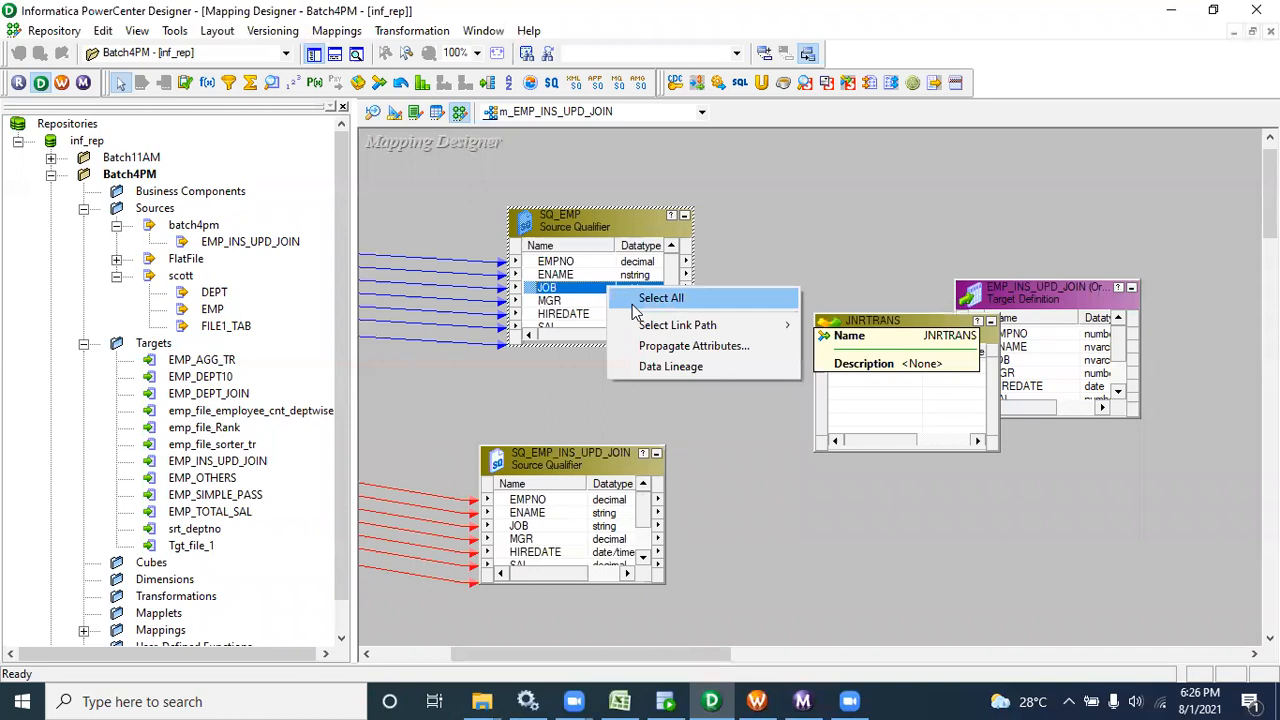
click(640, 297)
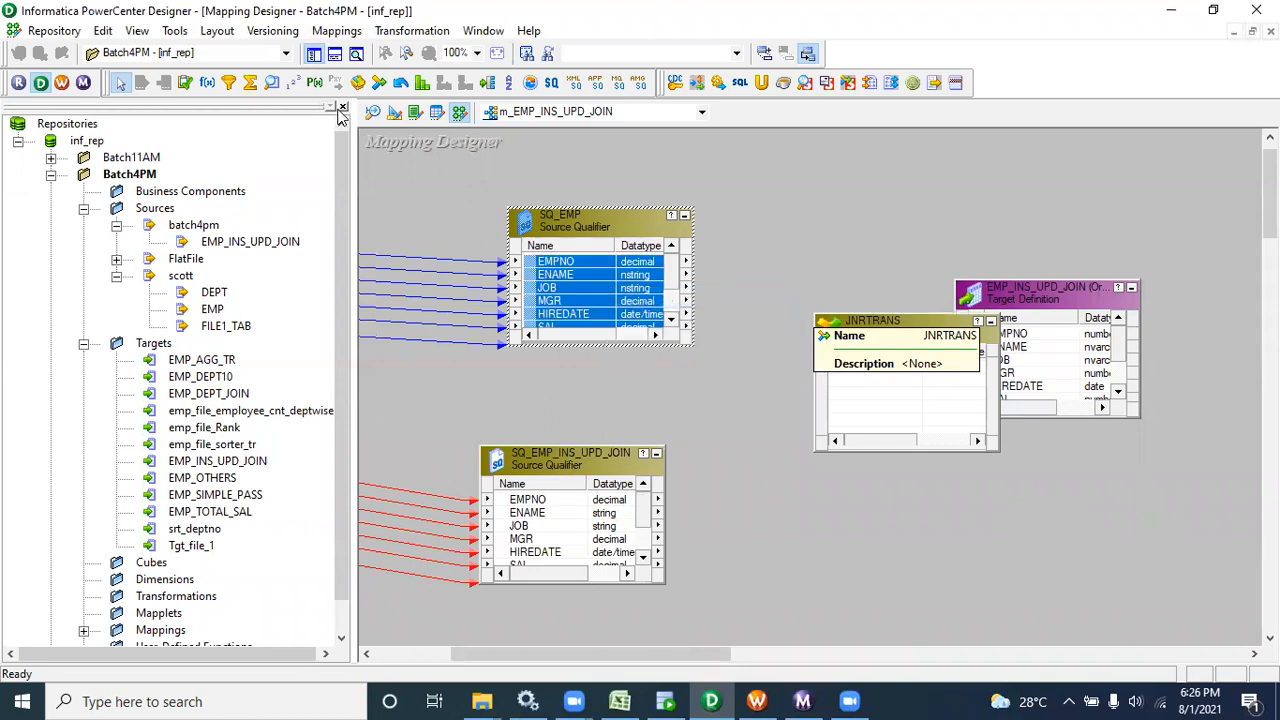
click(342, 107)
drag(424, 656, 317, 656)
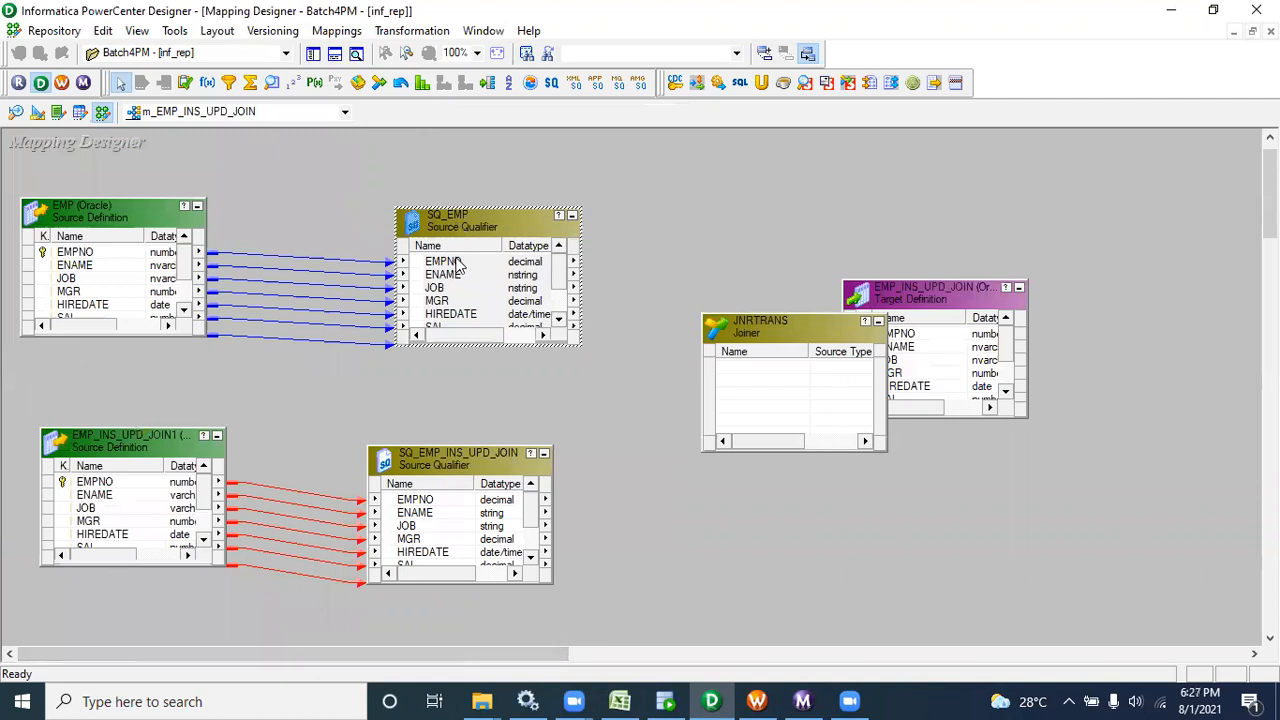
key(ctrl+a)
drag(460, 265, 668, 334)
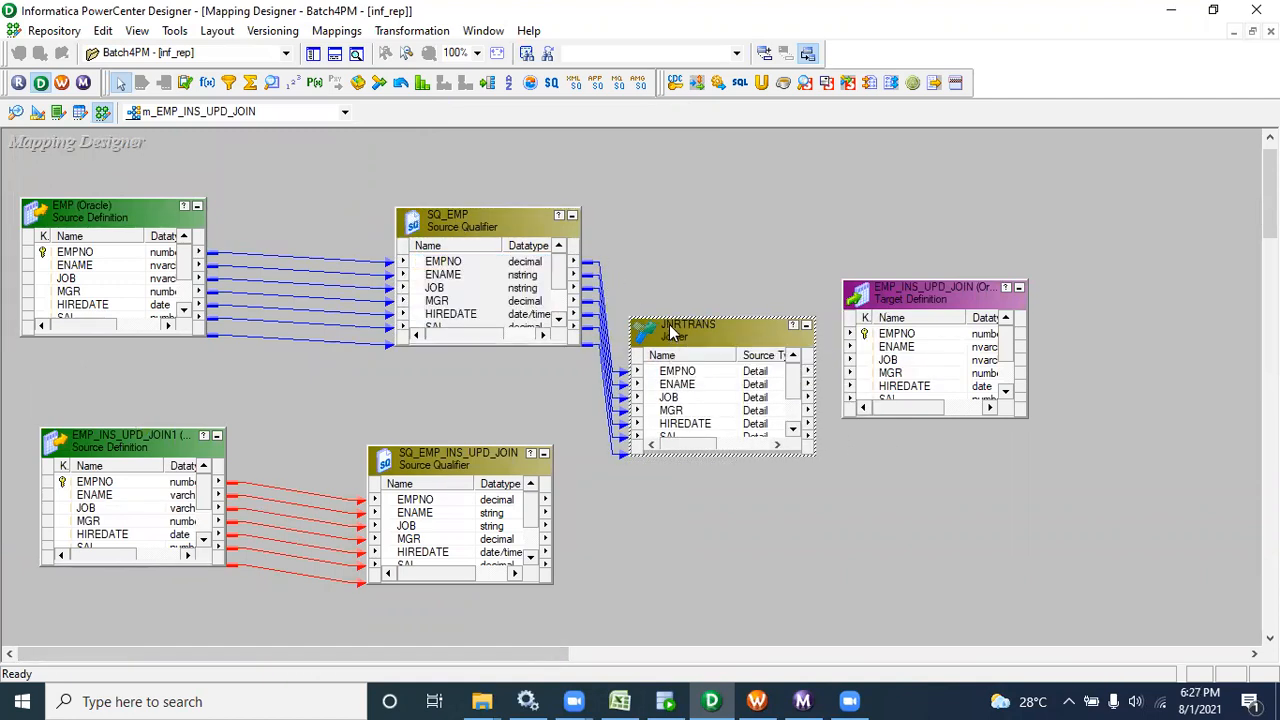
drag(667, 318, 667, 228)
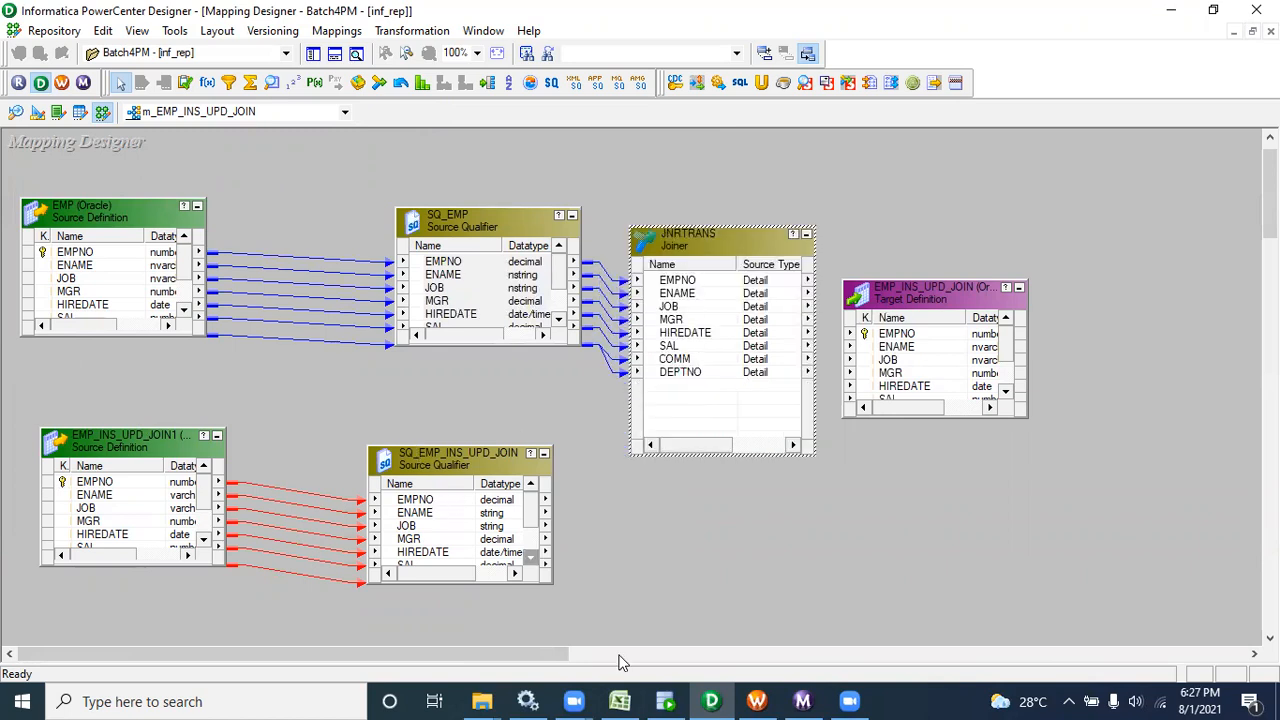
- Examine the empno and sal columns of the SRC table in the Excel workbook, and return to PowerCenter Designer
click(619, 701)
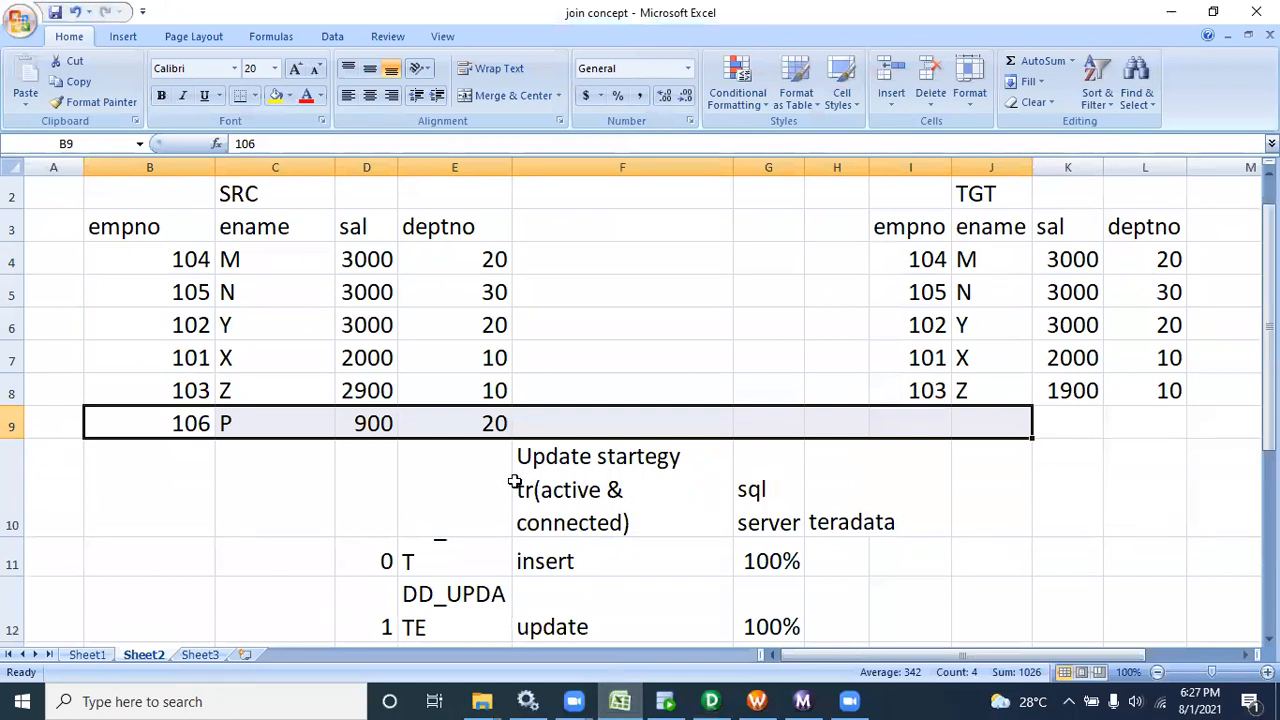
click(514, 482)
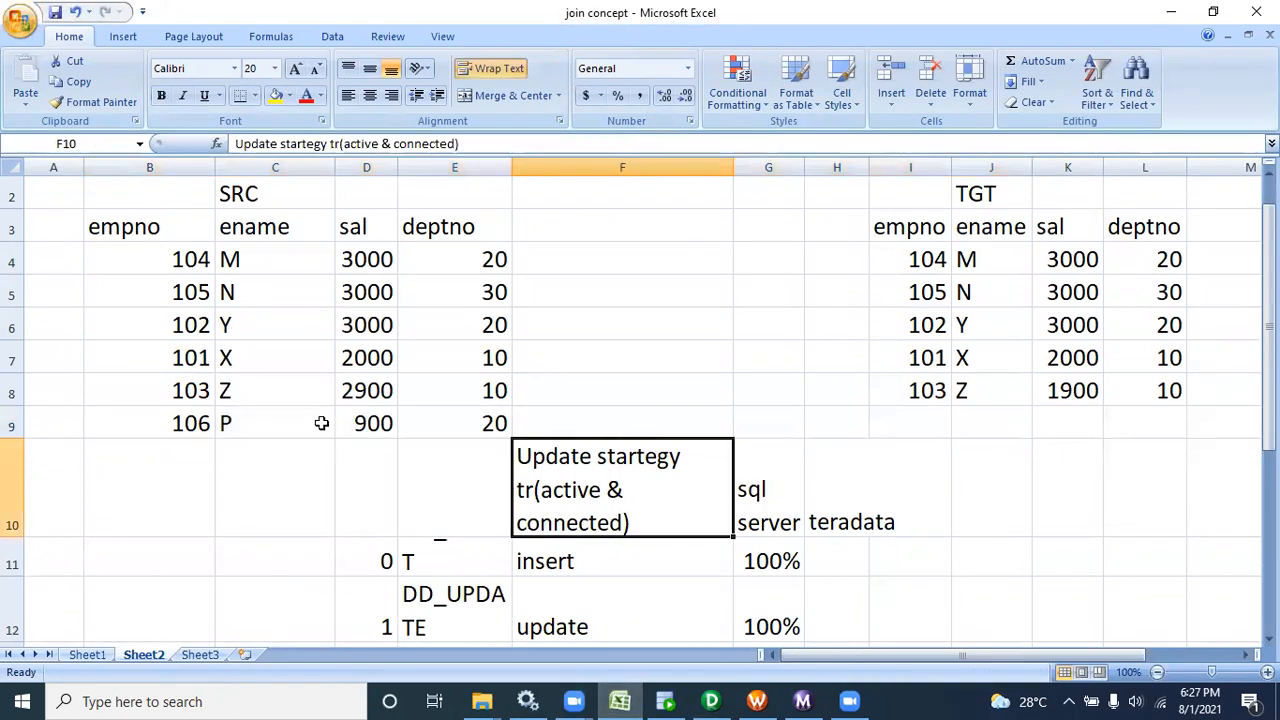
drag(177, 232, 193, 420)
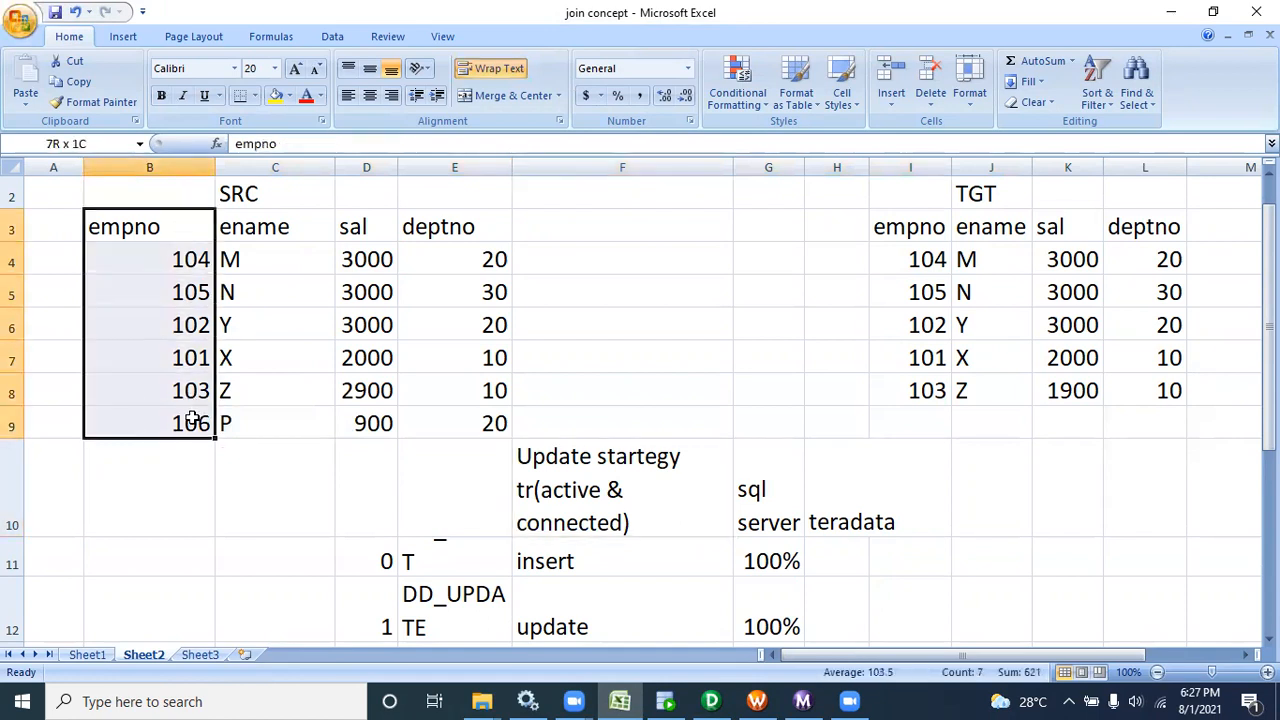
drag(362, 234, 375, 415)
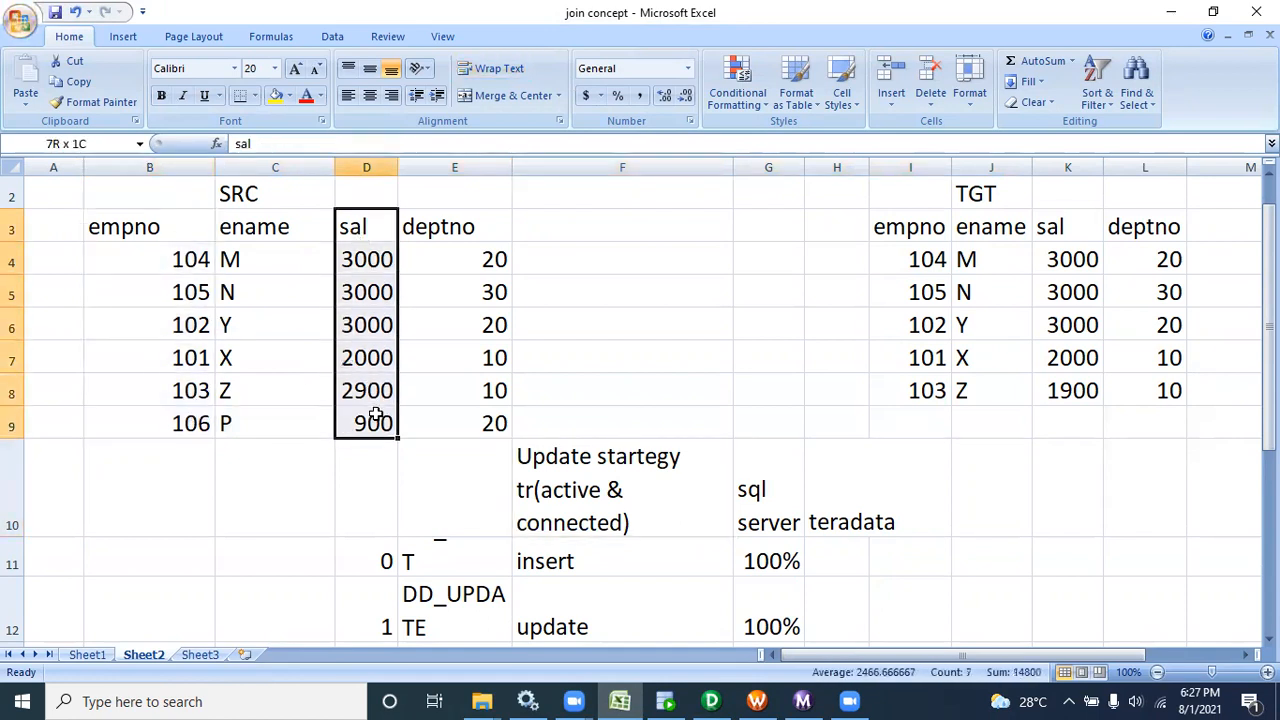
click(710, 700)
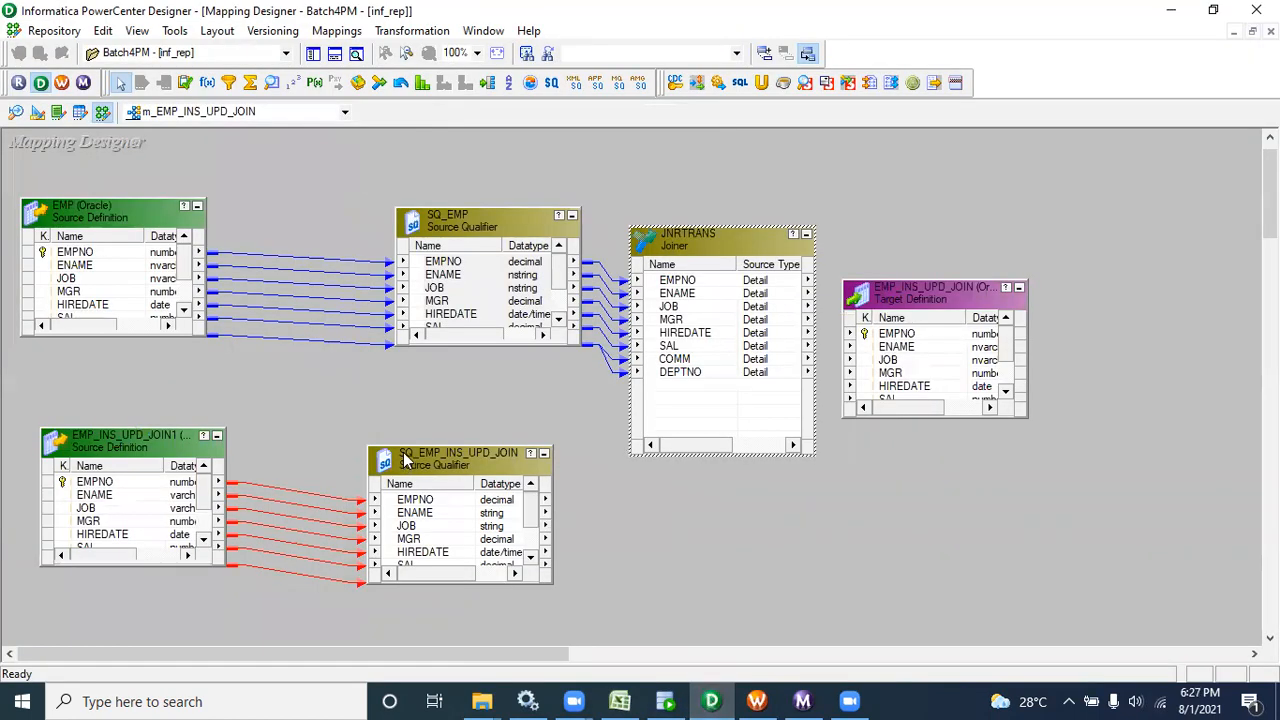
- Enlarge the SQ_EMP_INS_UPD_JOIN source qualifier and link its EMPNO and SAL ports to the Joiner
drag(405, 447, 386, 377)
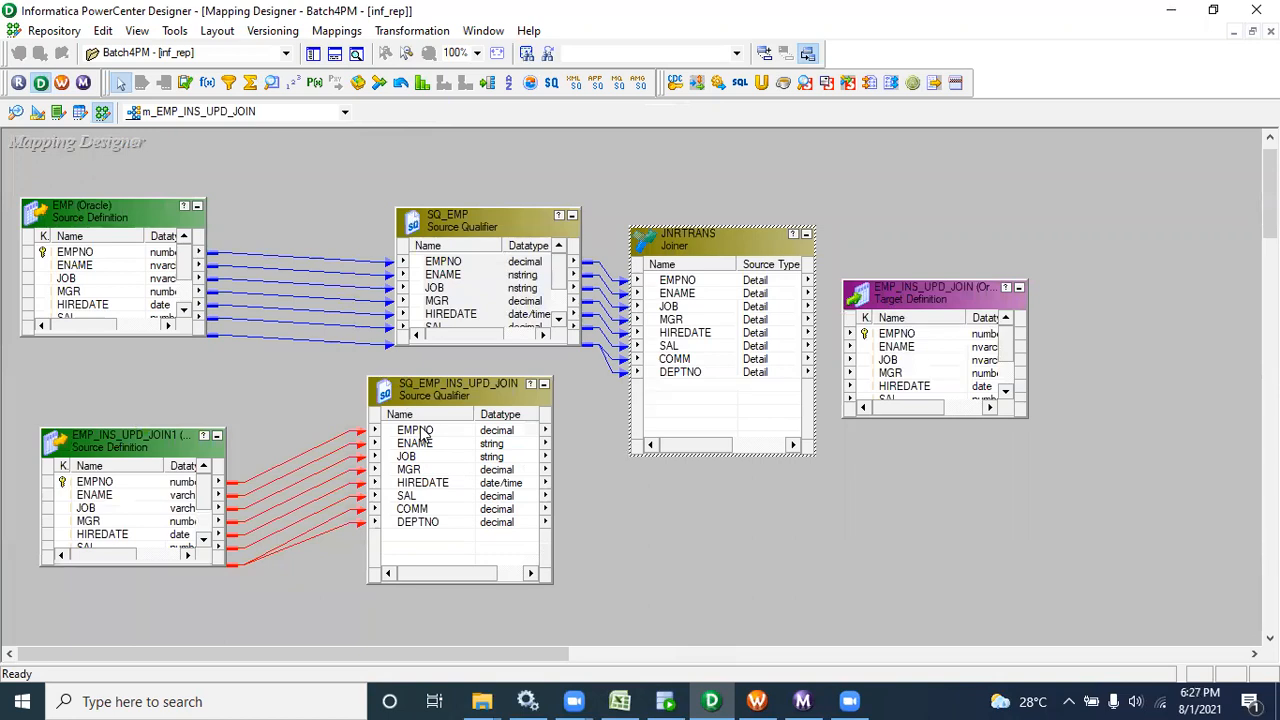
click(424, 432)
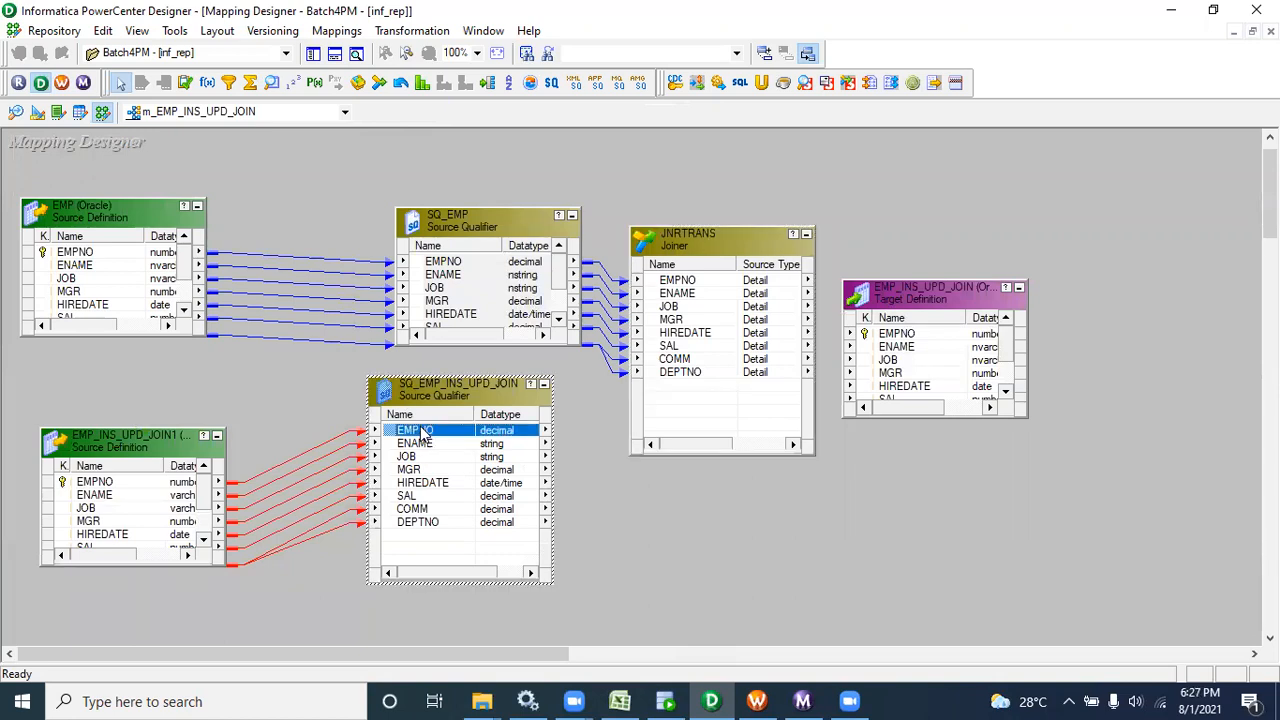
mouse_move(424, 432)
mouse_down()
mouse_move(651, 423)
mouse_move(692, 409)
mouse_up()
drag(406, 496, 686, 400)
- Rename the Joiner's two master ports tgt_EMPNO1 and tgt_SAL1, and close the output window
double_click(686, 400)
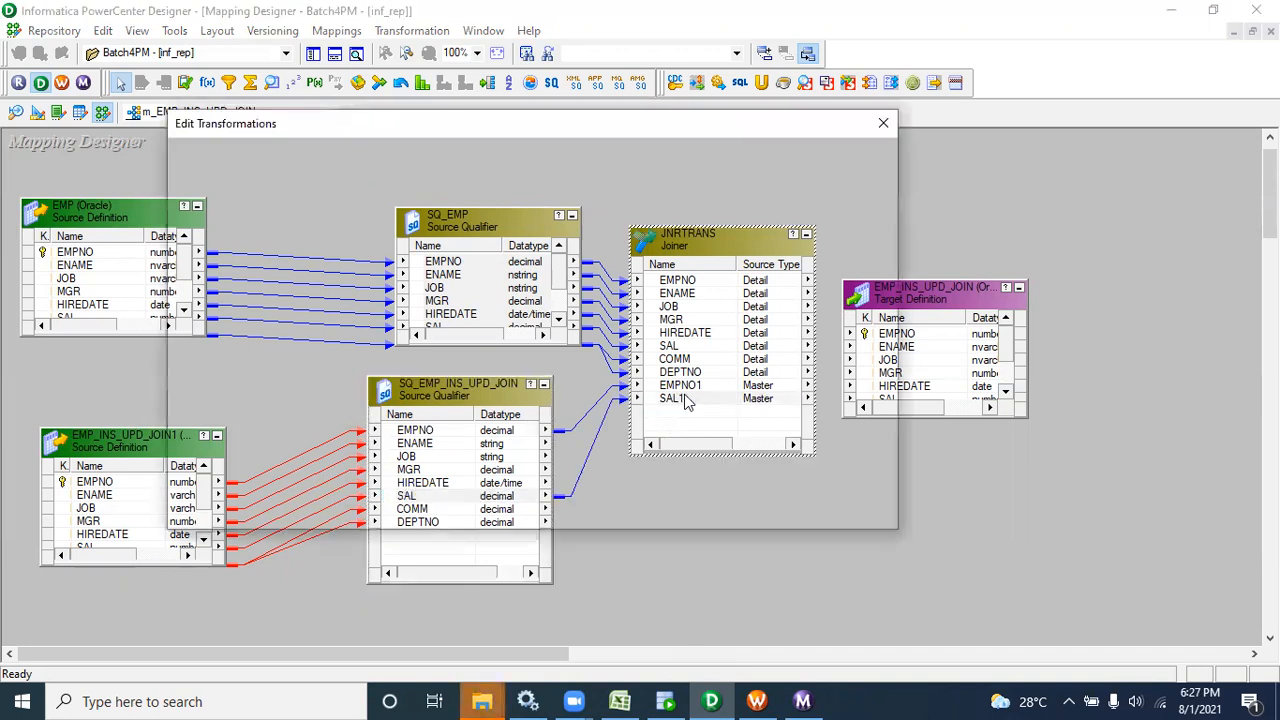
click(212, 378)
click(213, 377)
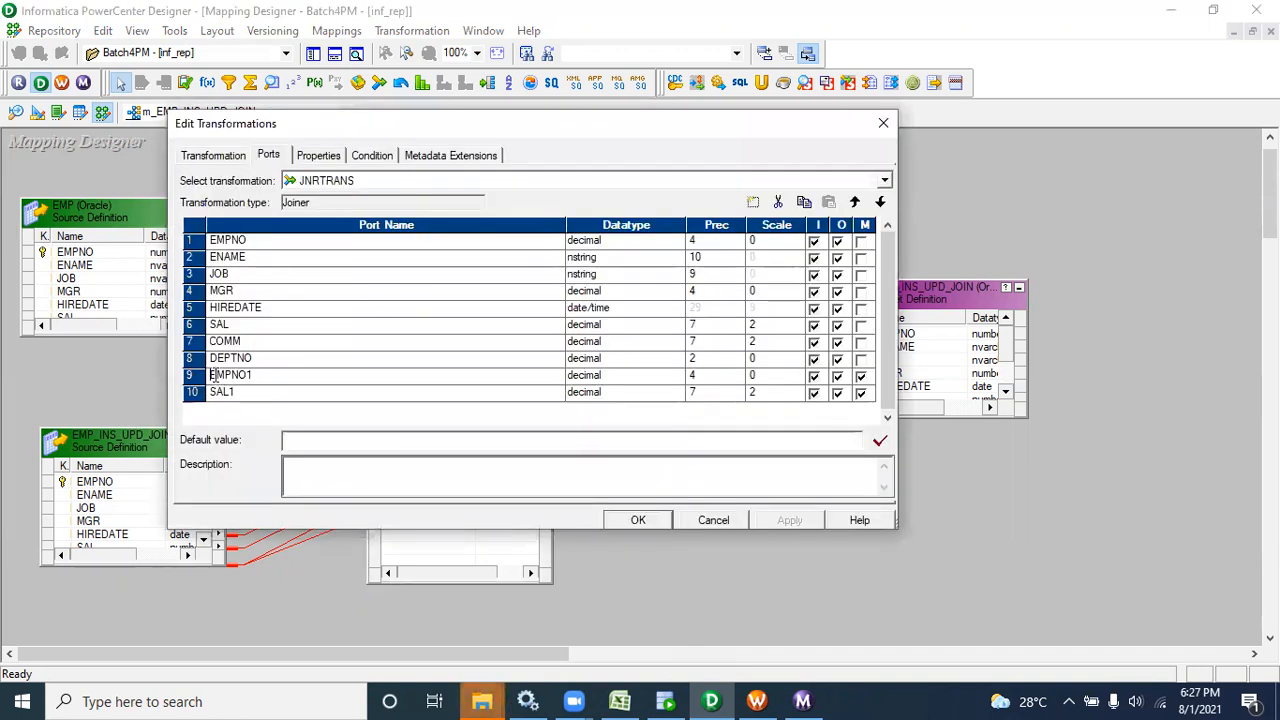
text(tgt_)
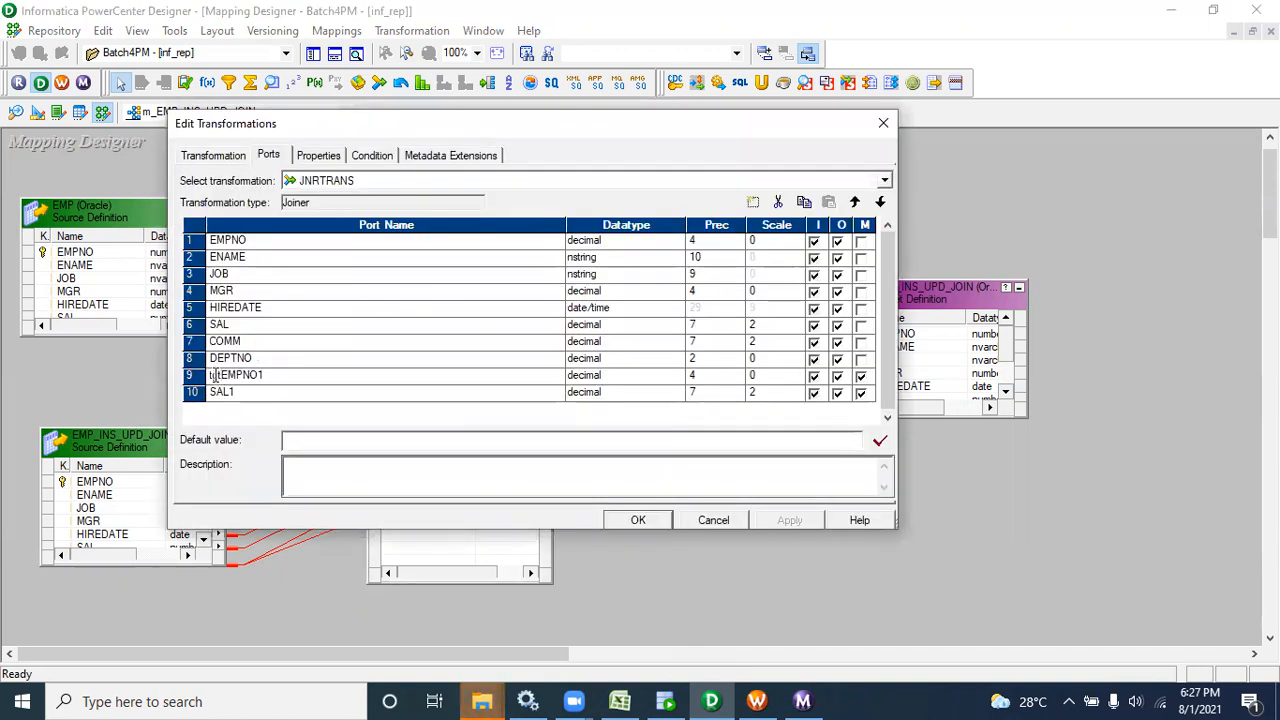
click(212, 388)
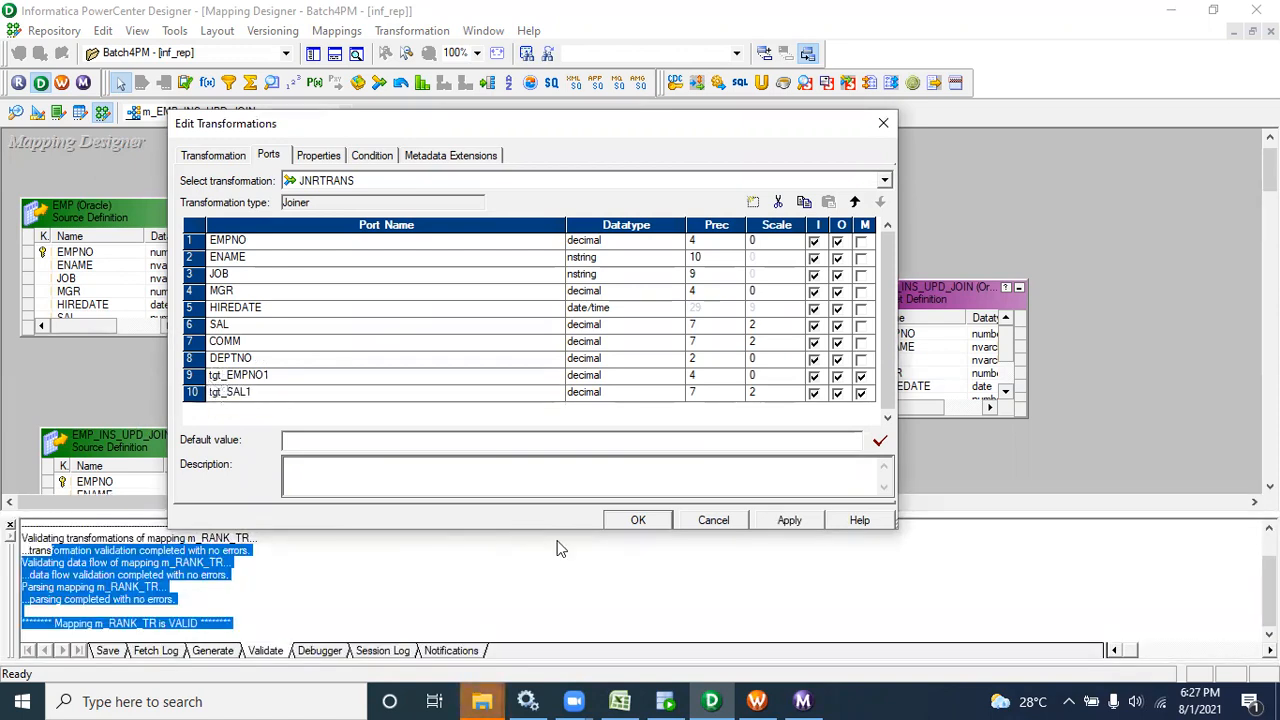
click(660, 528)
click(600, 376)
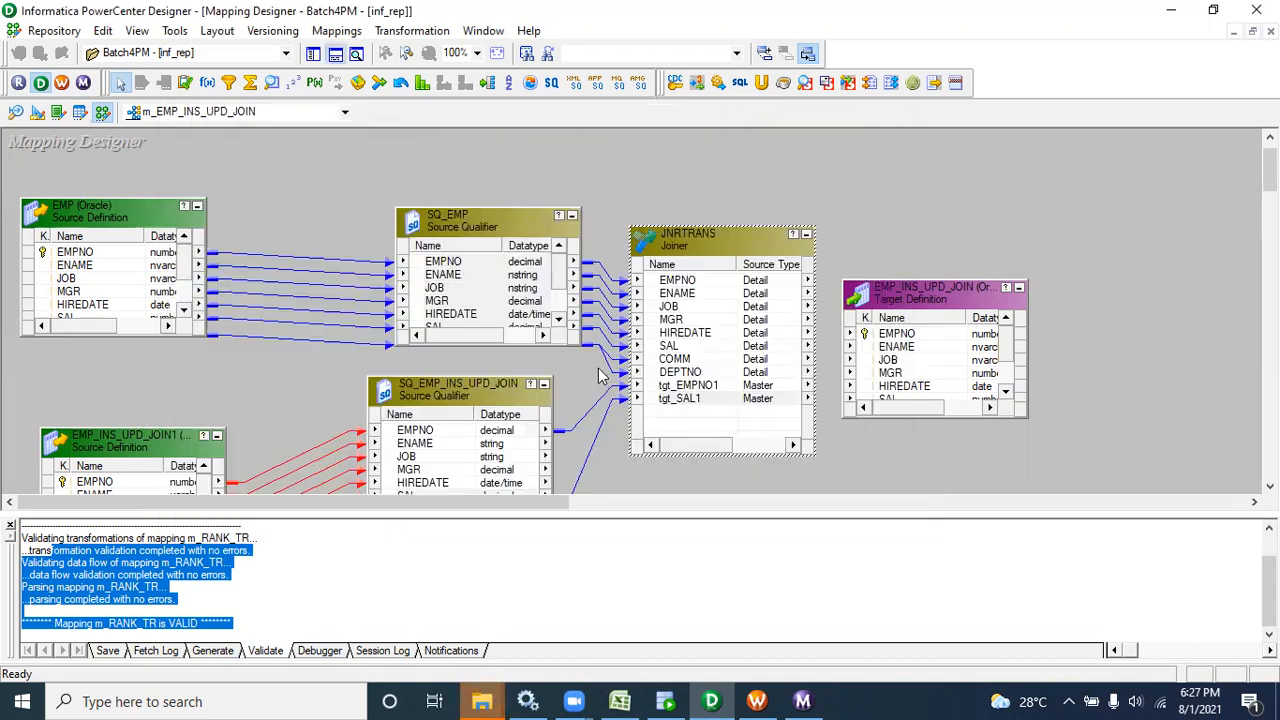
click(10, 526)
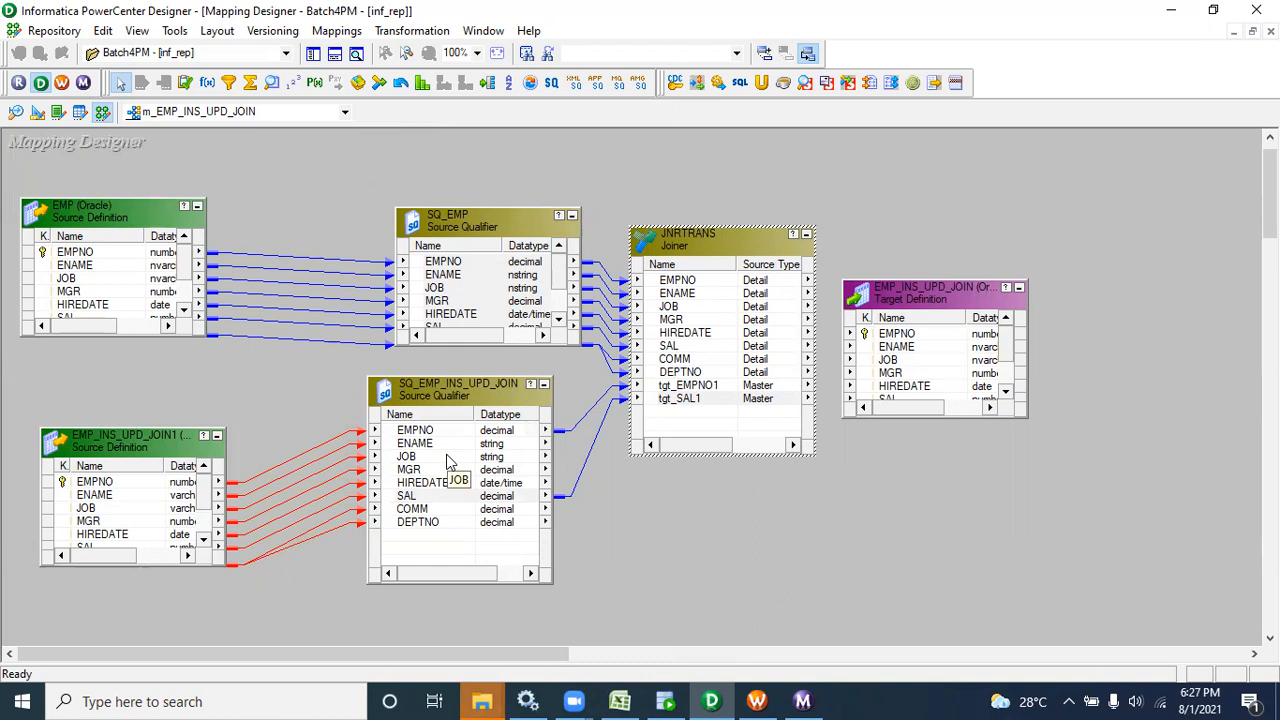
- Open the JNRTRANS Joiner for editing and show its transformation properties
double_click(735, 390)
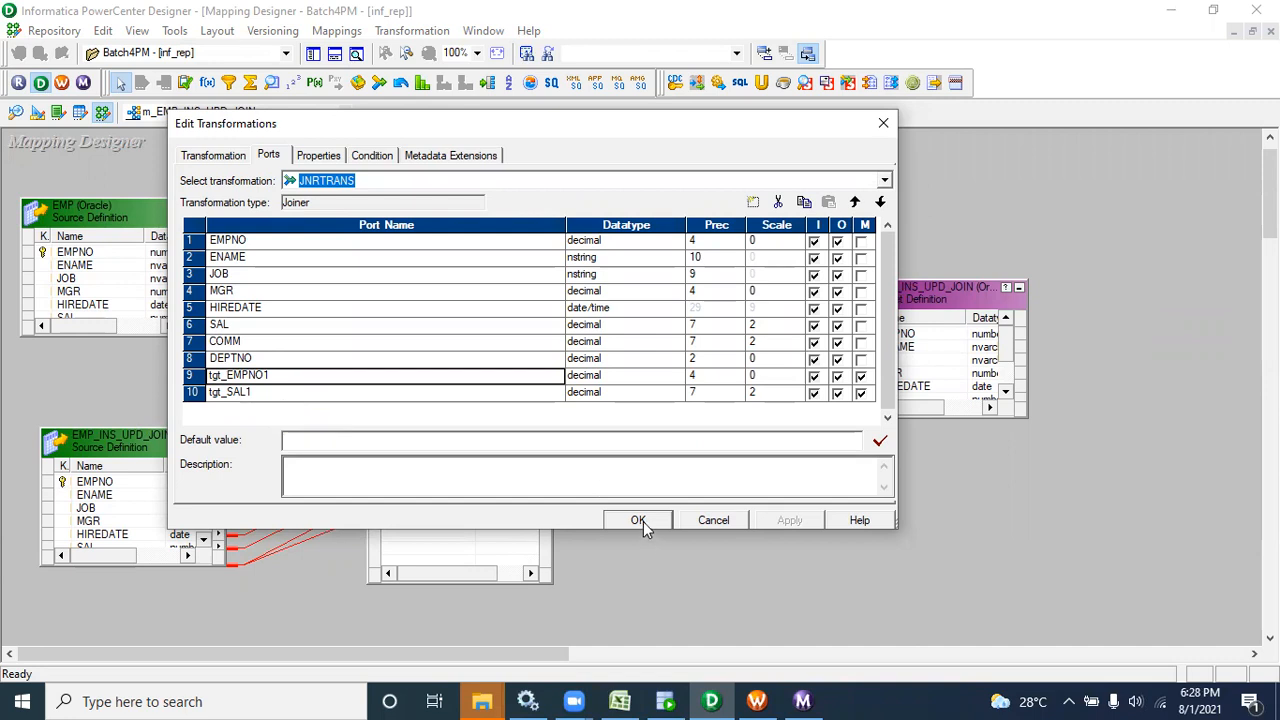
click(314, 158)
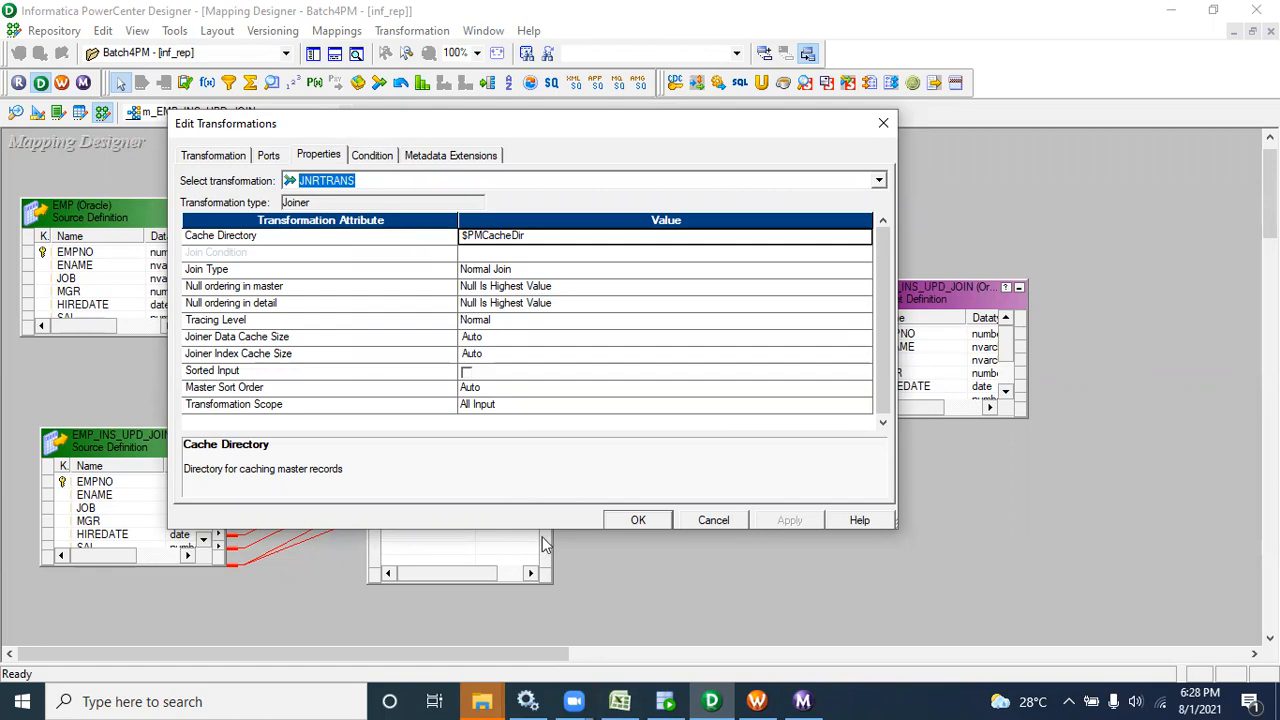
- Compare the SRC and TGT rows in the Excel workbook, including the employee 106 row, and return to PowerCenter Designer
click(620, 701)
click(377, 466)
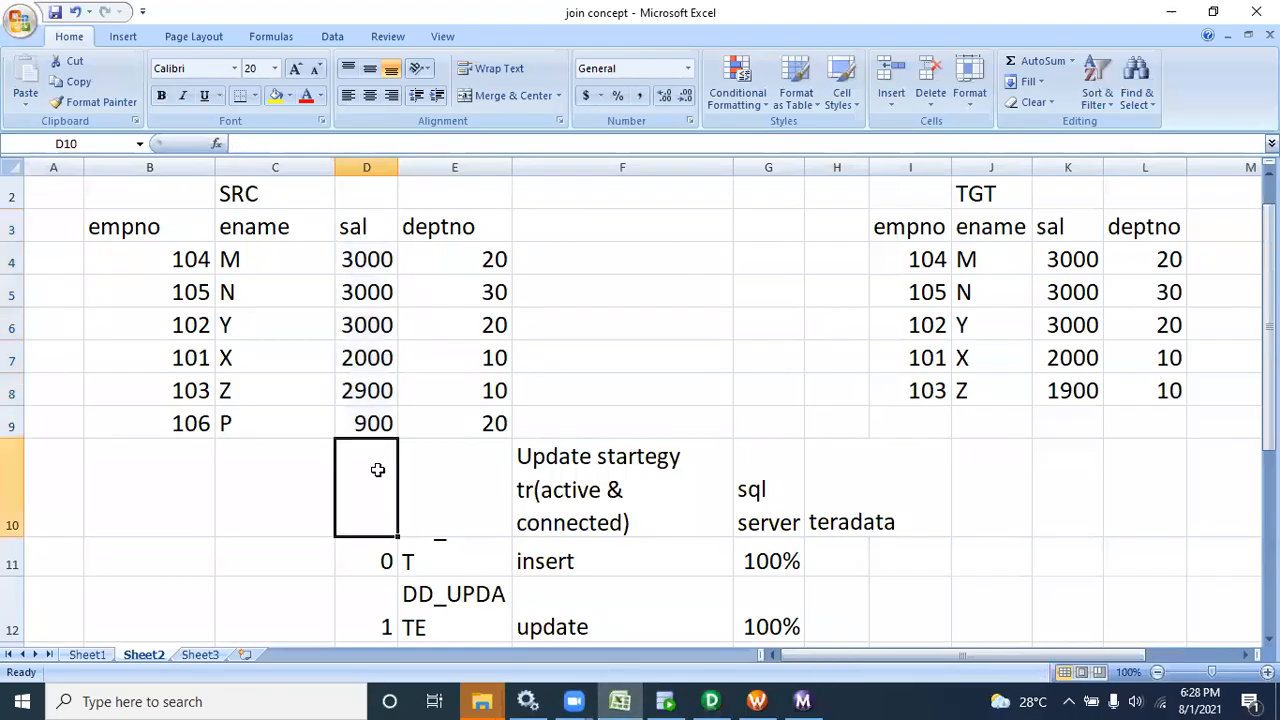
drag(97, 223, 1131, 386)
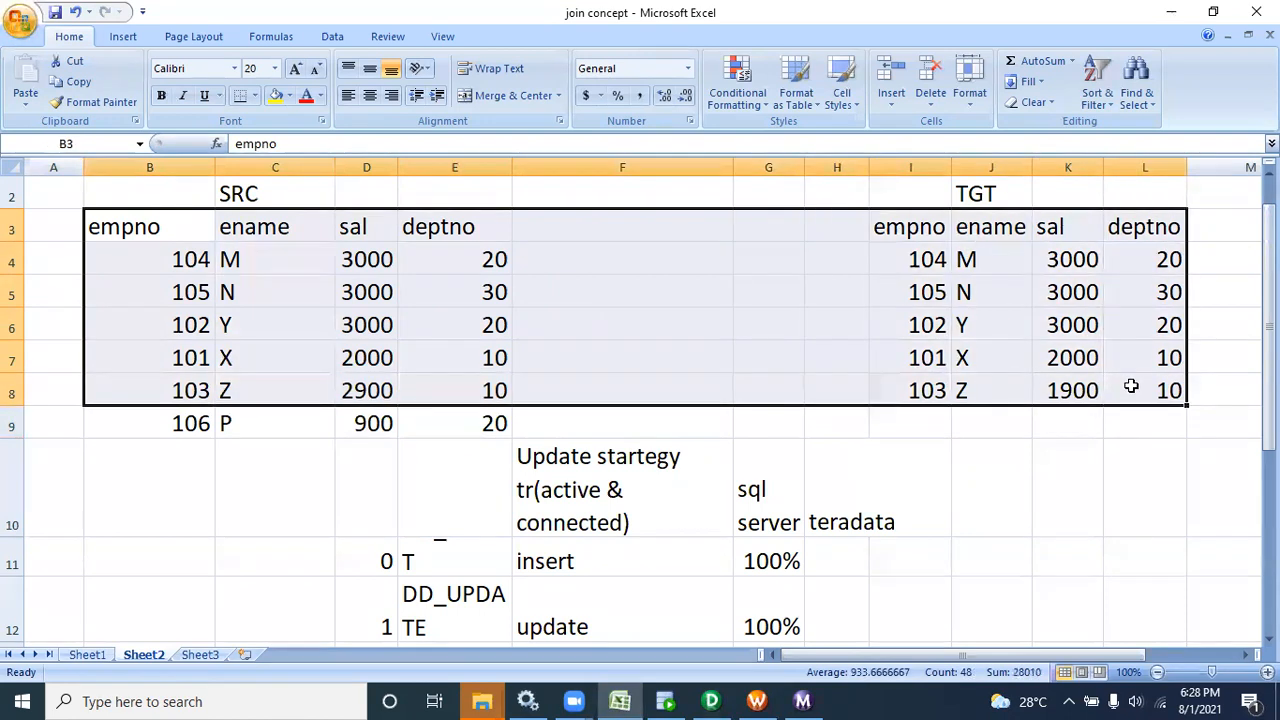
drag(137, 434, 461, 431)
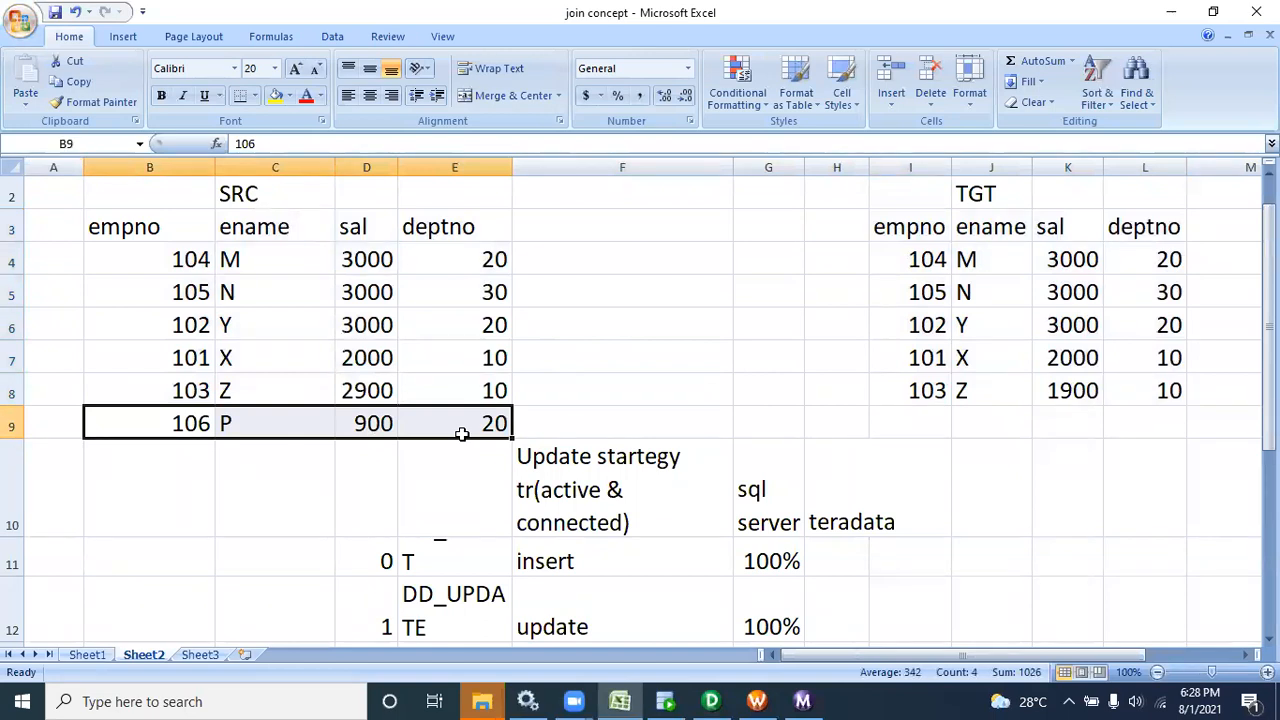
click(711, 701)
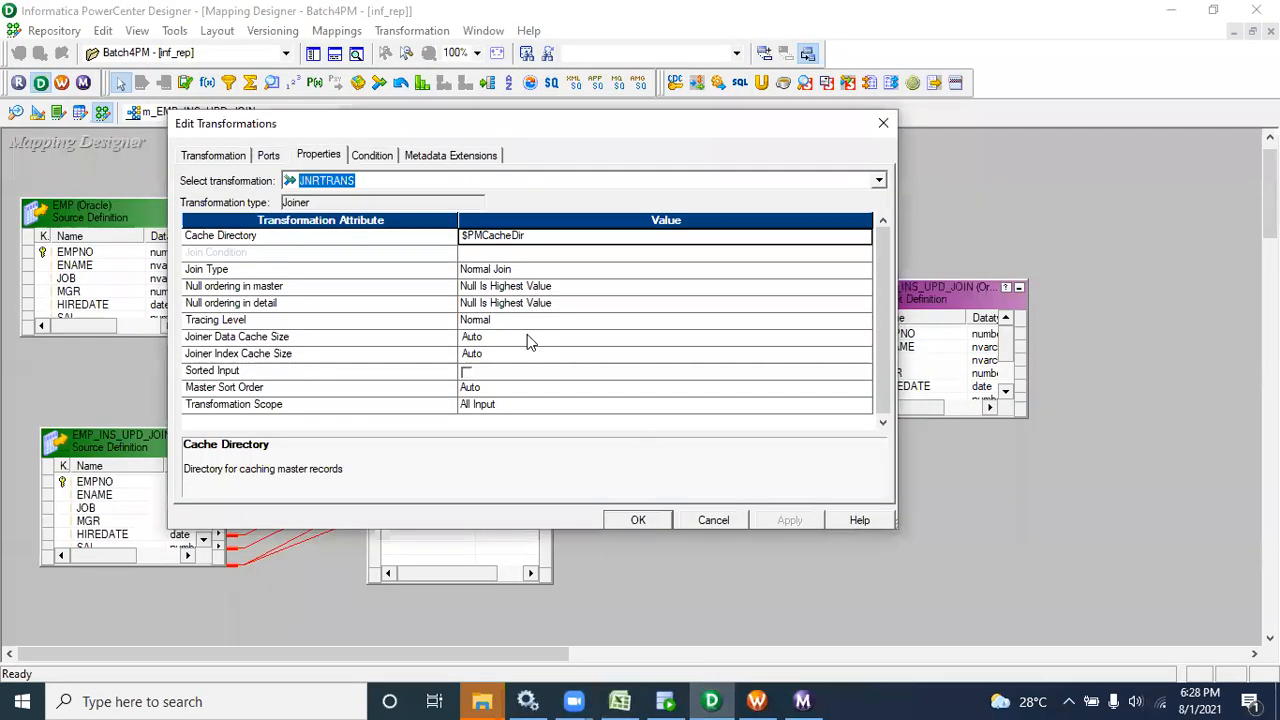
- Check which Joiner ports are flagged as master, and return to the join type property
click(486, 272)
click(276, 160)
click(270, 157)
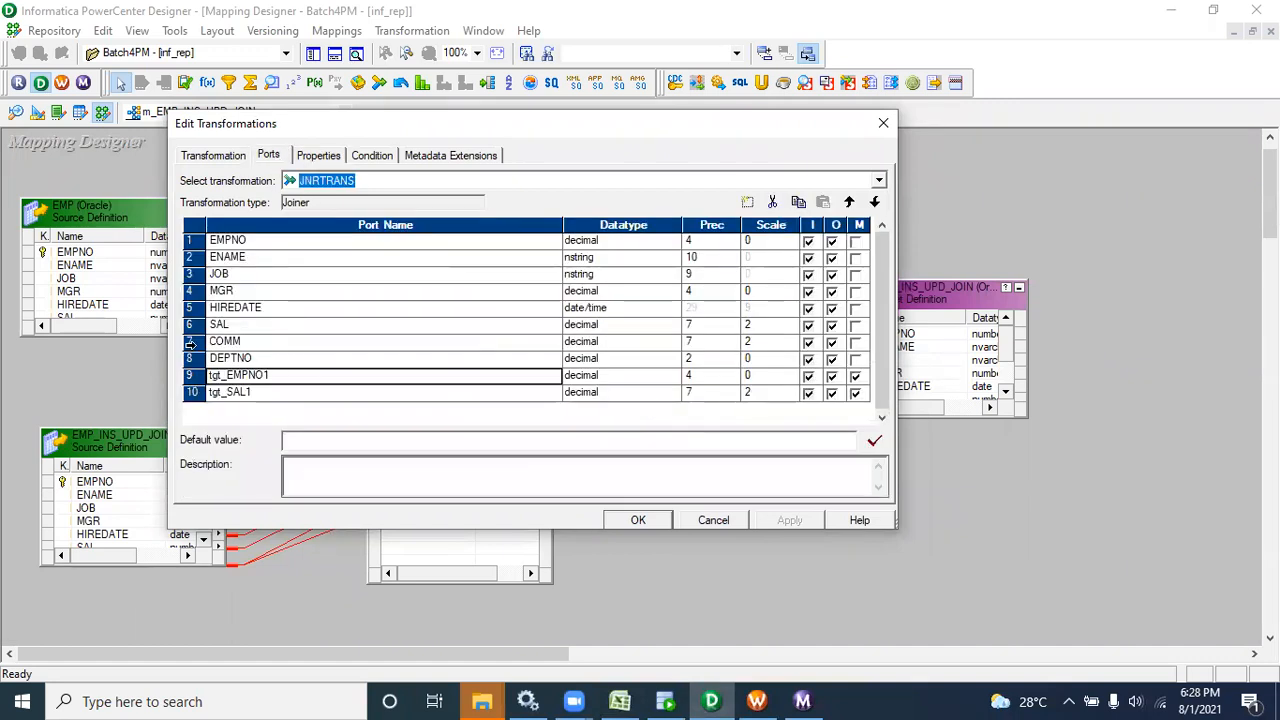
click(193, 375)
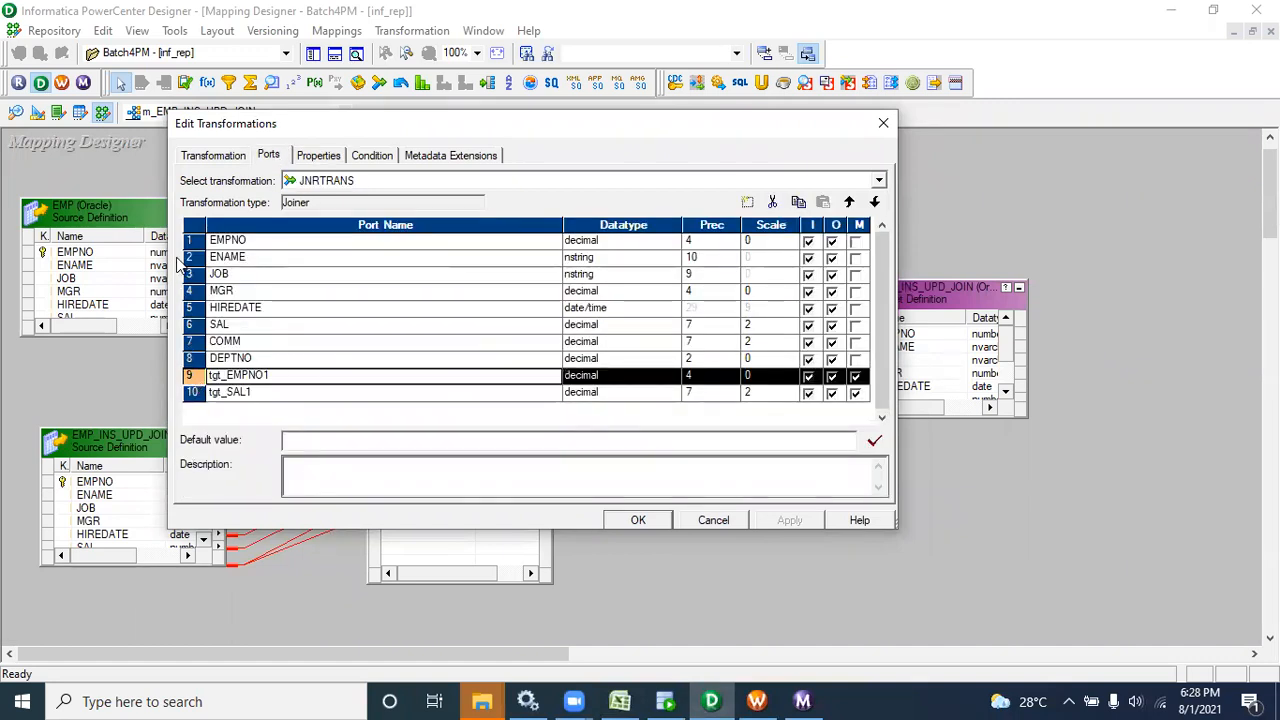
click(320, 158)
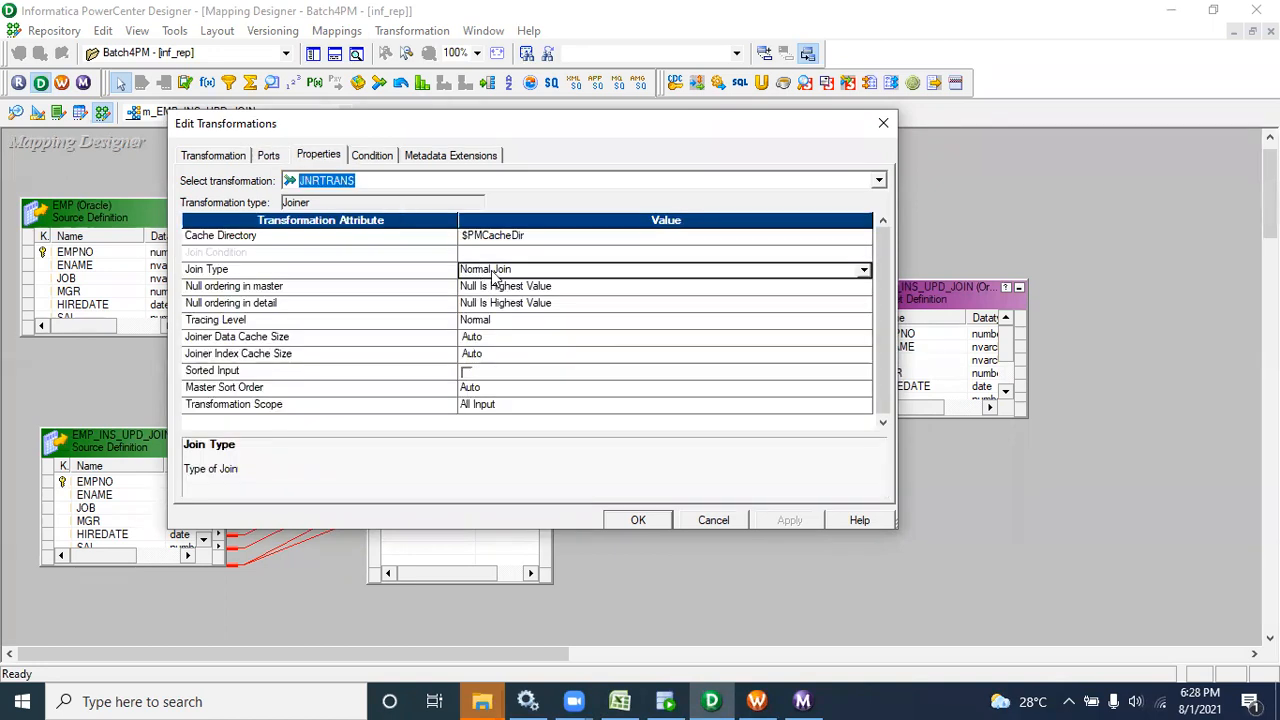
- Examine the full SRC table against the TGT table data in the Excel workbook, and return to PowerCenter Designer
click(630, 700)
drag(106, 212, 457, 423)
drag(908, 262, 1114, 374)
click(712, 700)
- Set the Joiner's join type to Master Outer Join and show its port list
click(477, 273)
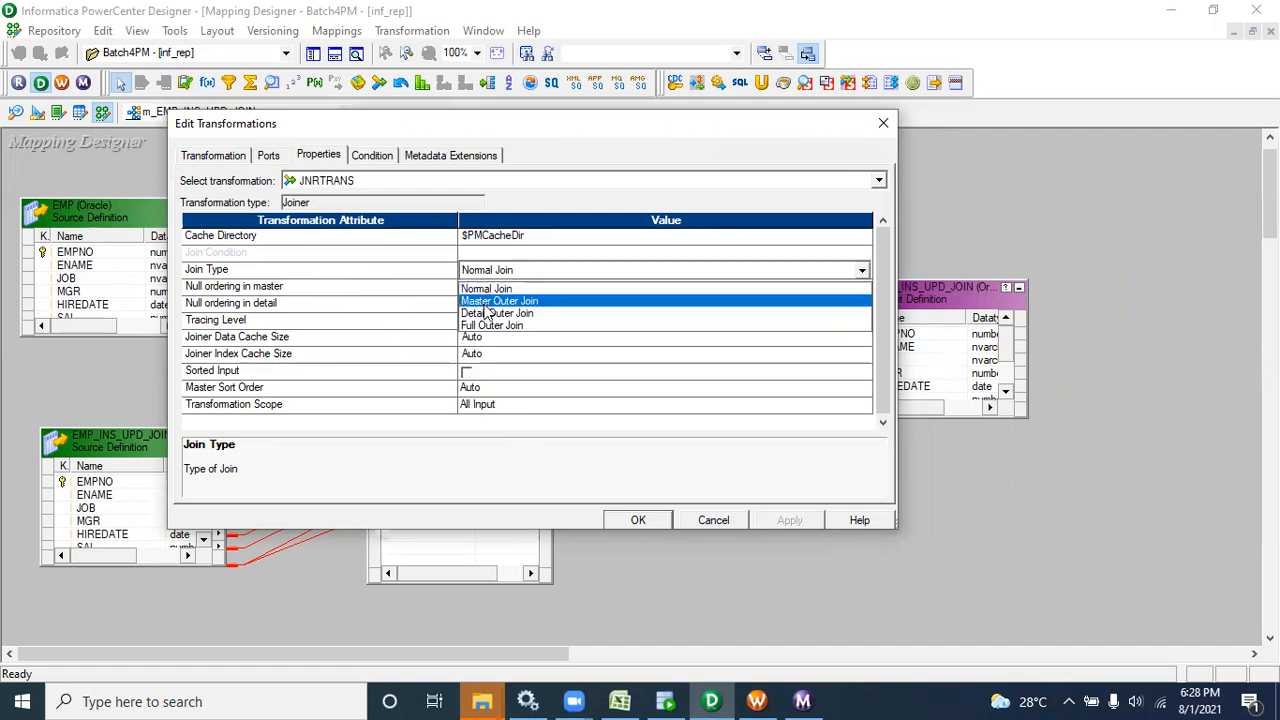
click(485, 303)
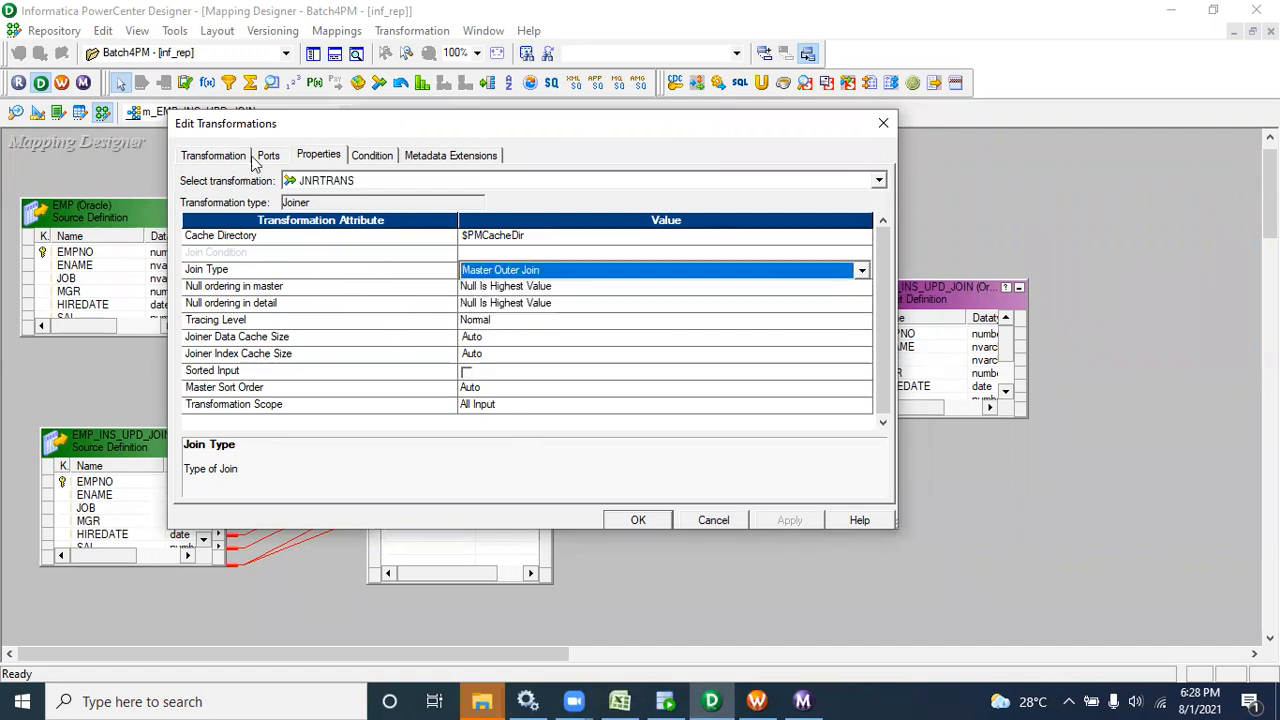
click(268, 157)
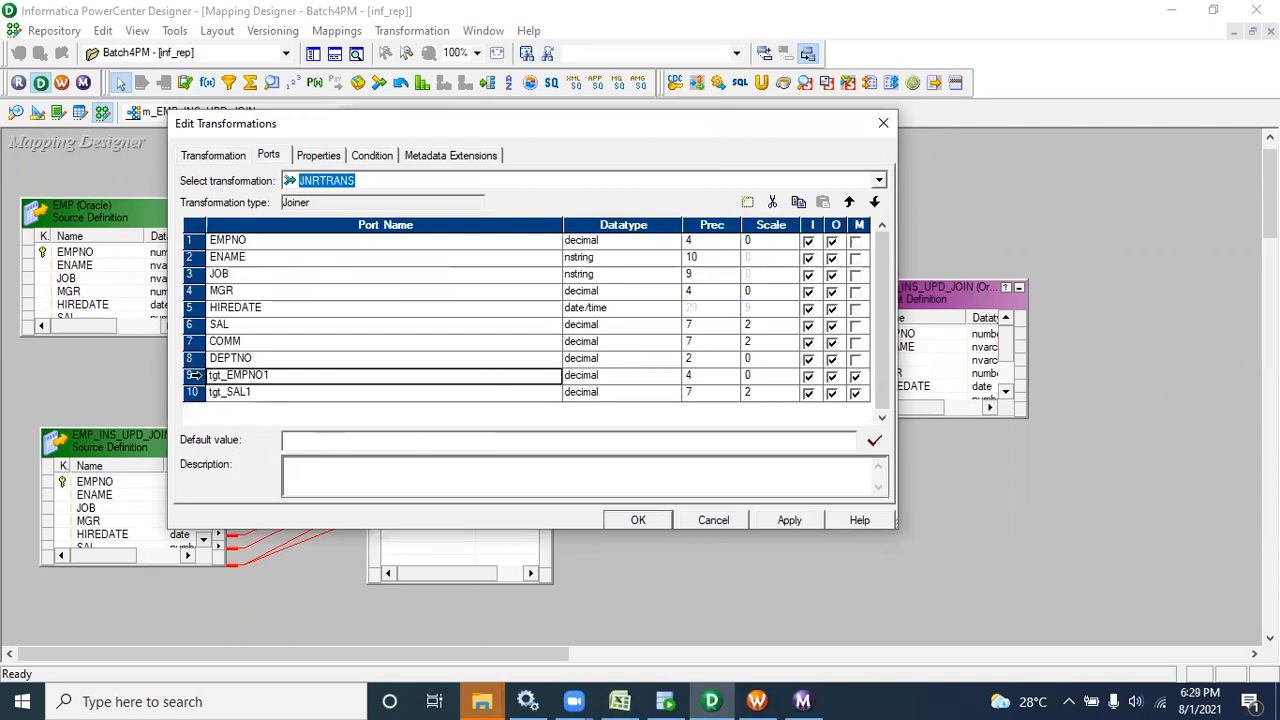
- Check the Joiner's join type, compare the SRC and TGT rows and employee 106 in the Excel workbook, and return to PowerCenter Designer
click(317, 157)
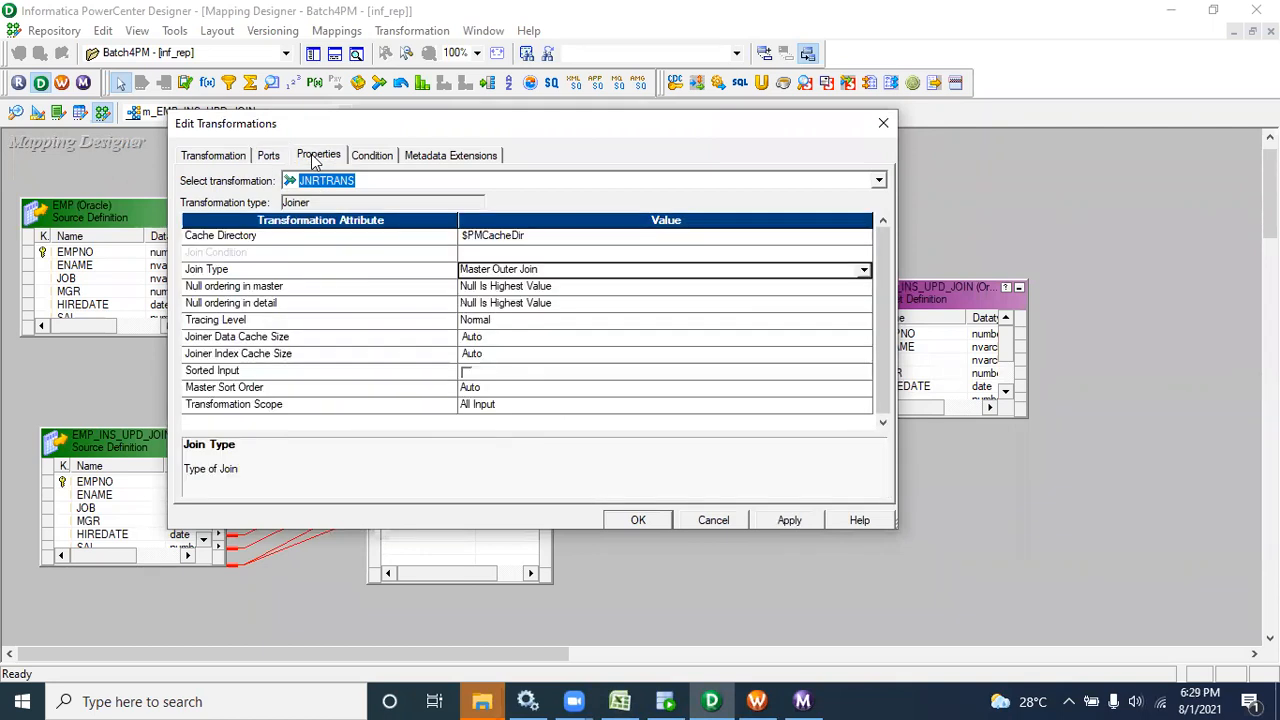
click(617, 700)
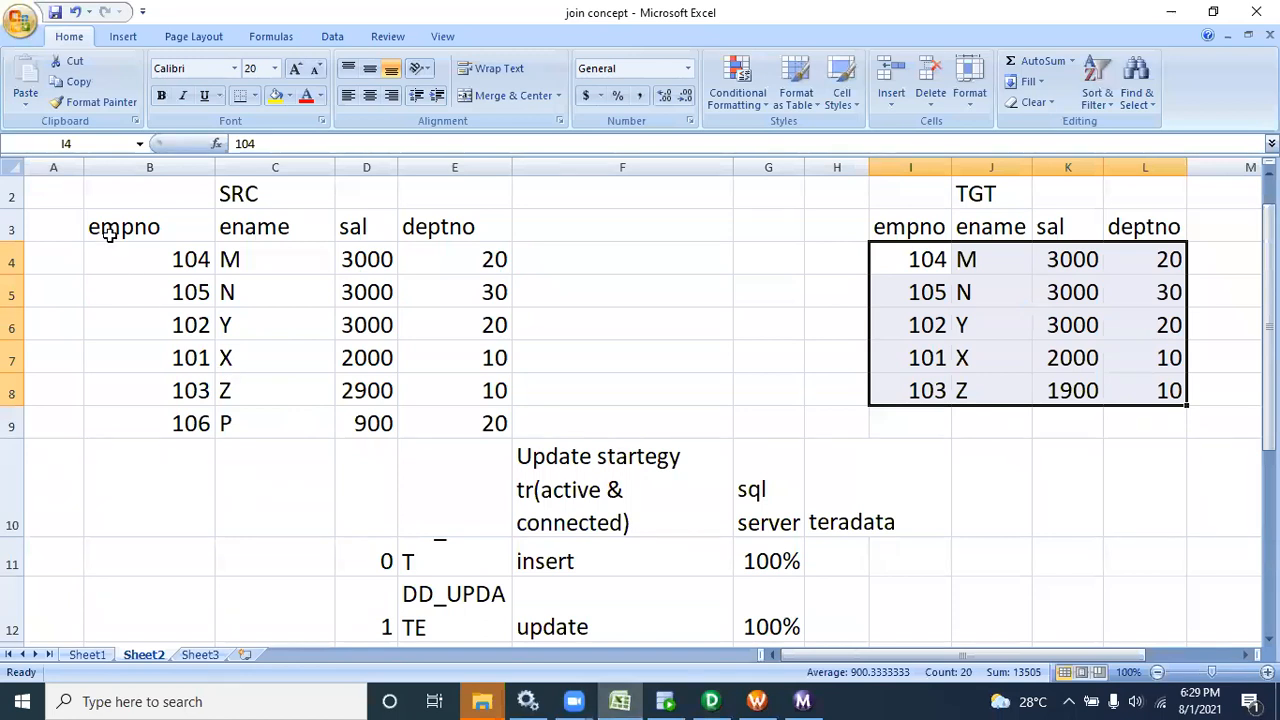
drag(105, 228, 1128, 394)
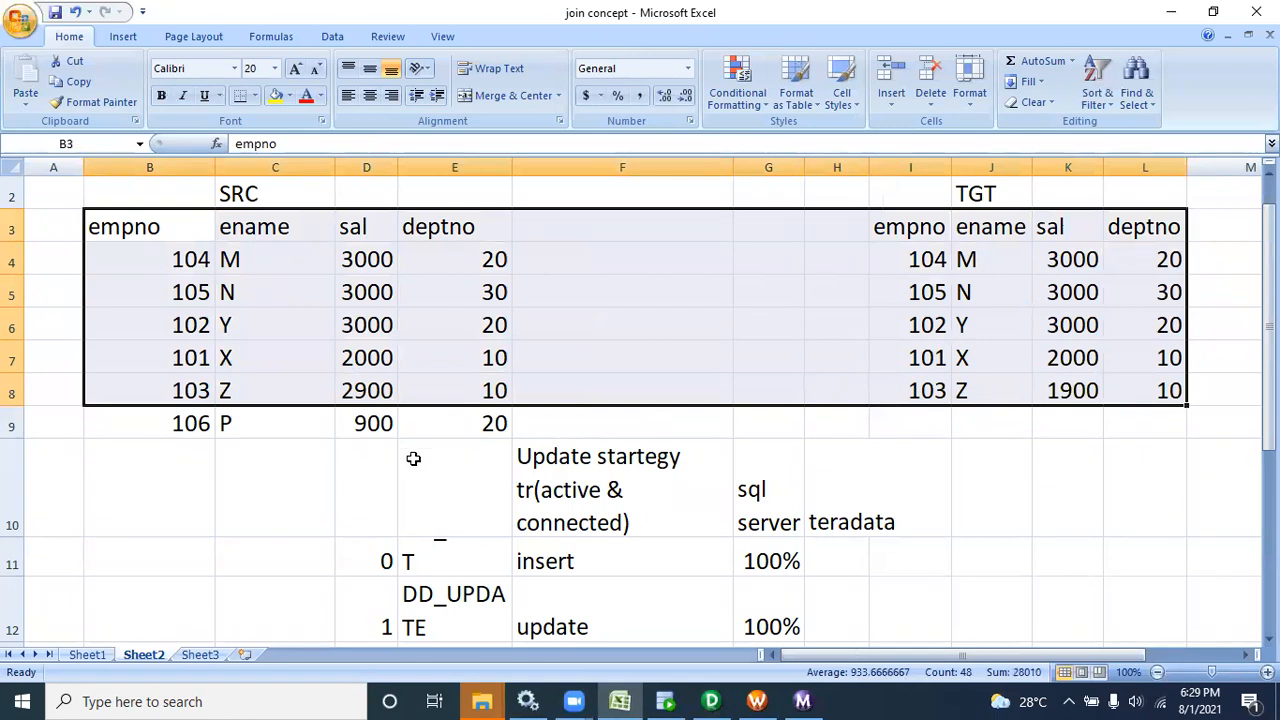
drag(115, 416, 482, 430)
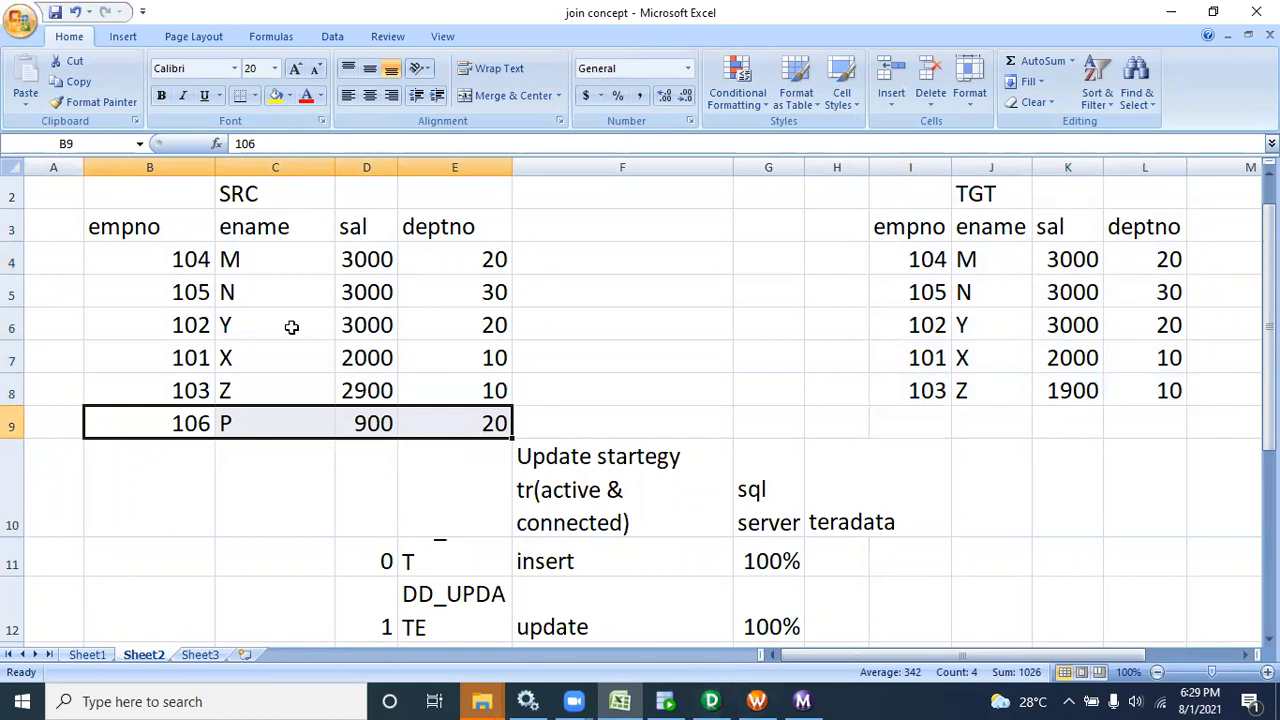
drag(100, 229, 1124, 395)
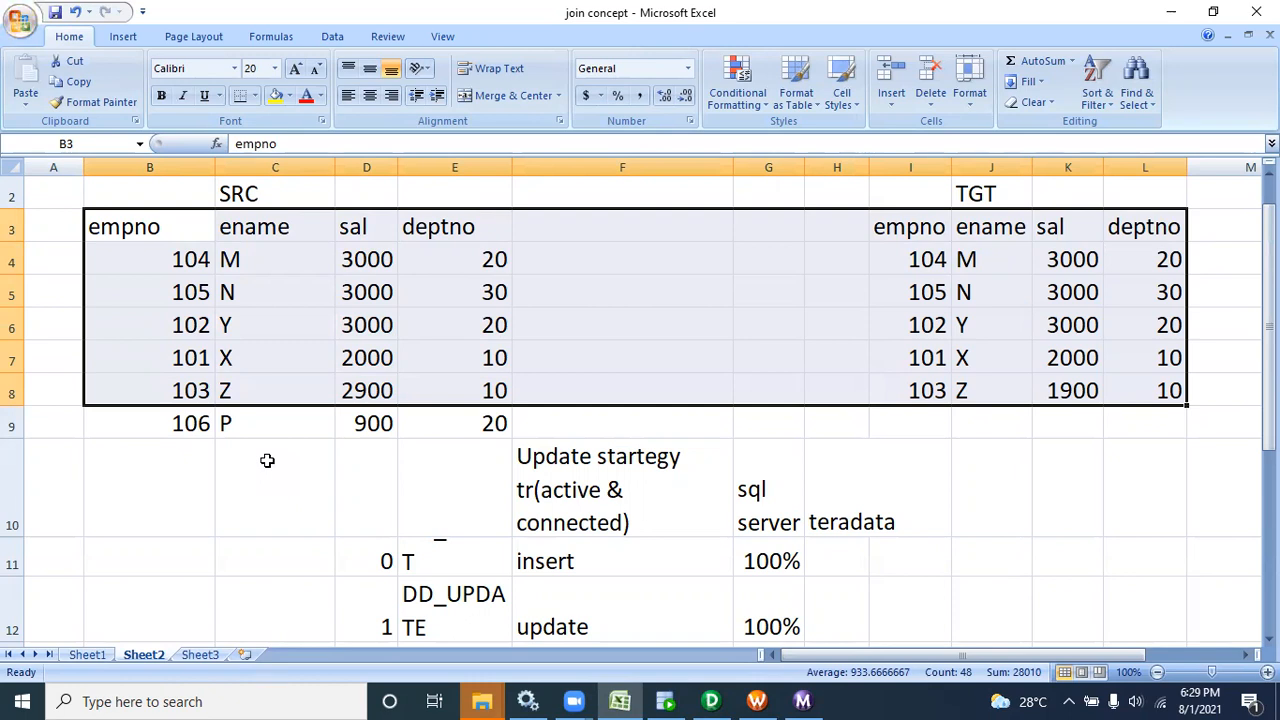
mouse_move(705, 700)
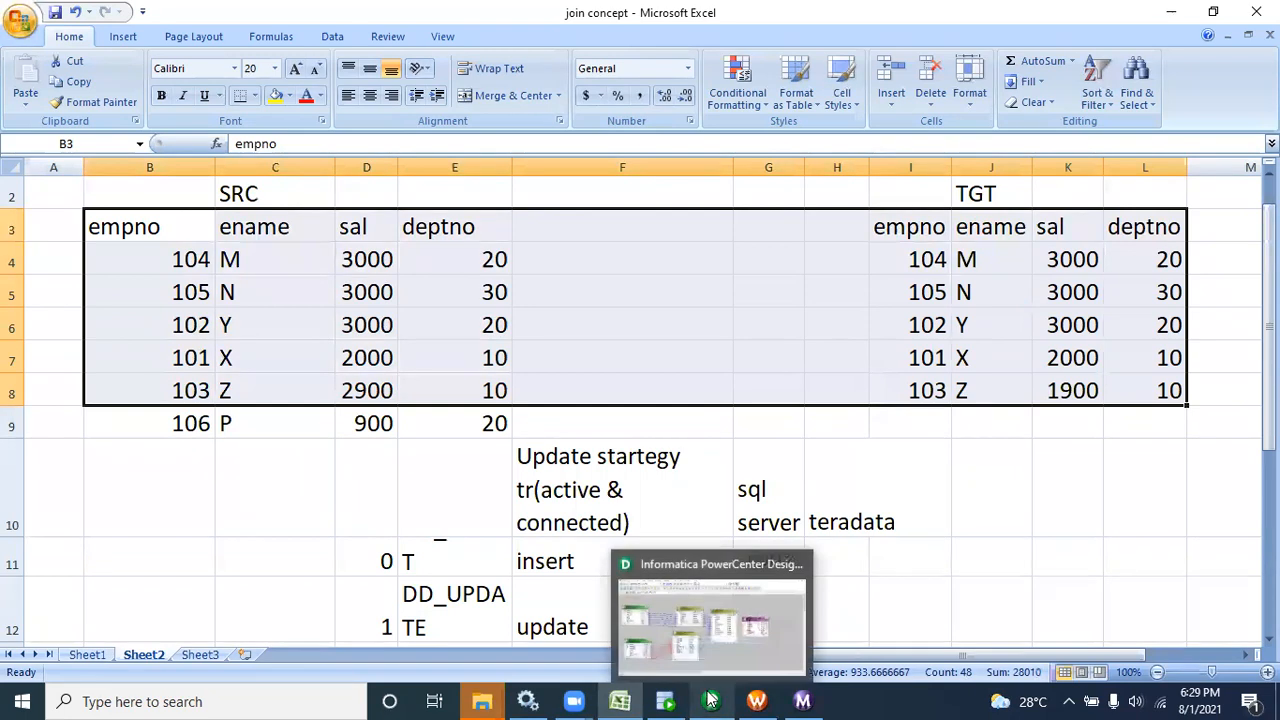
click(690, 678)
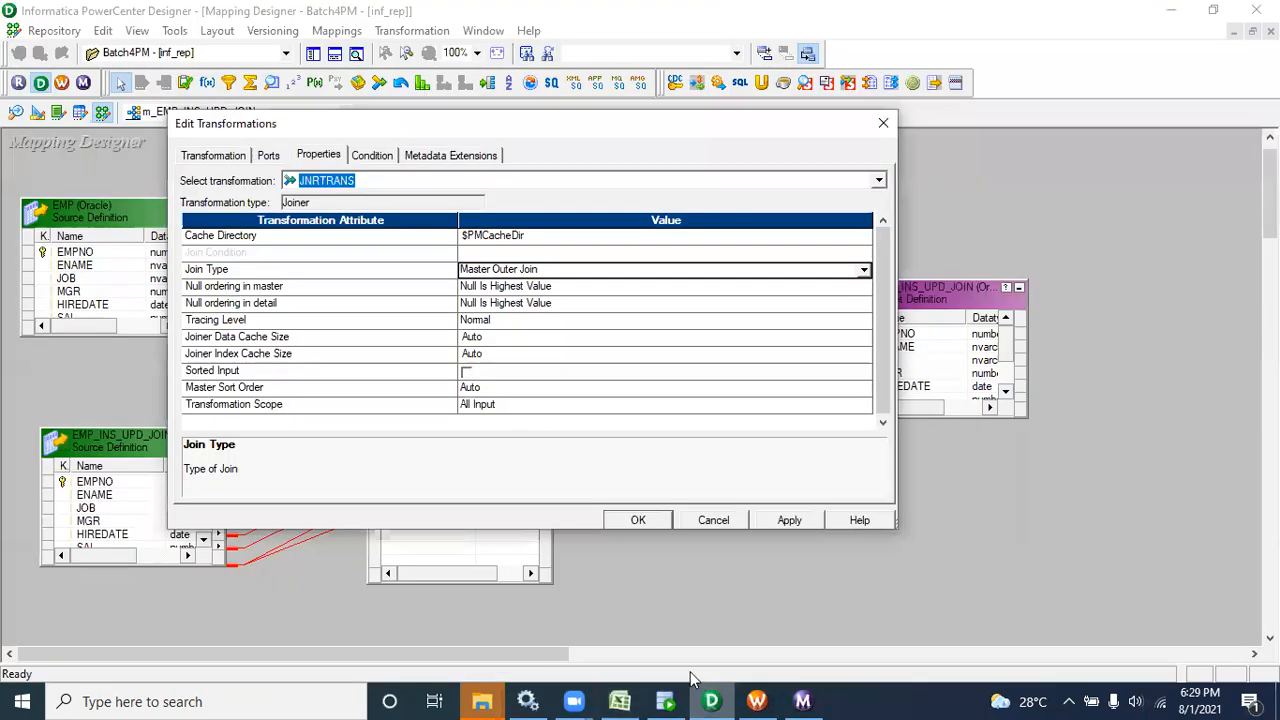
- Review the available join types for the Joiner, keep Master Outer Join selected, and show the port list
click(506, 273)
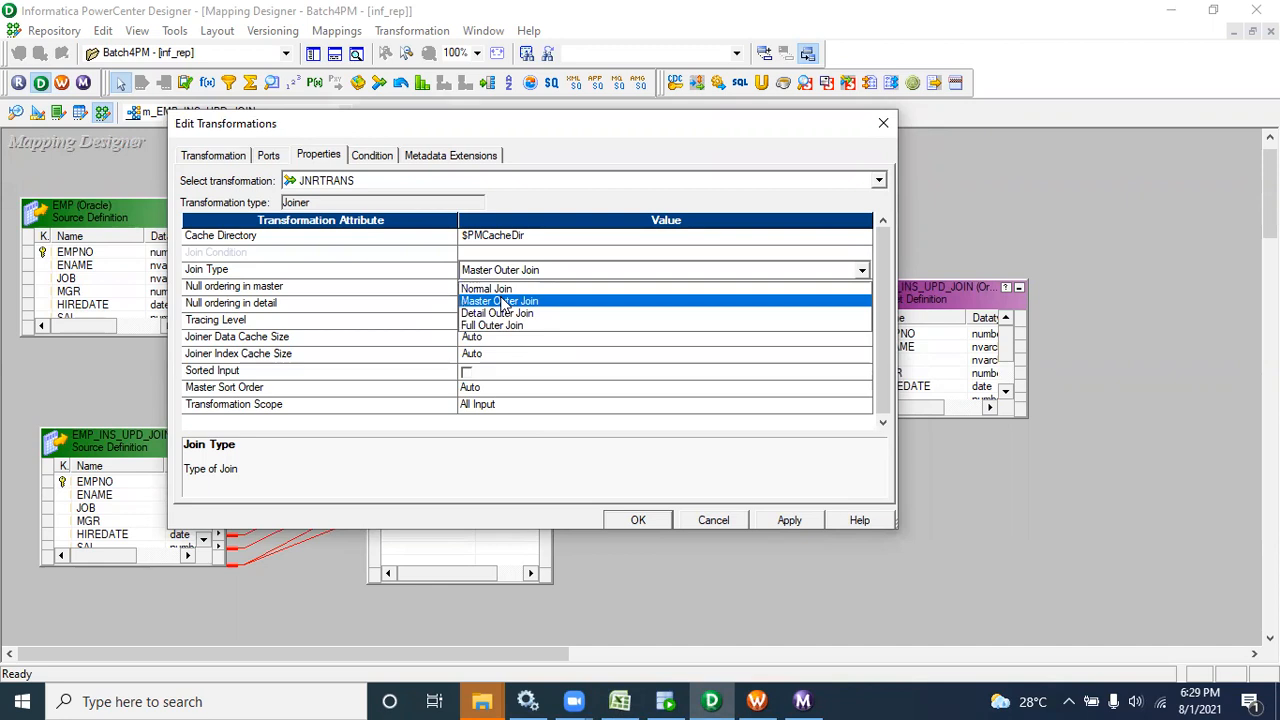
click(505, 302)
click(498, 277)
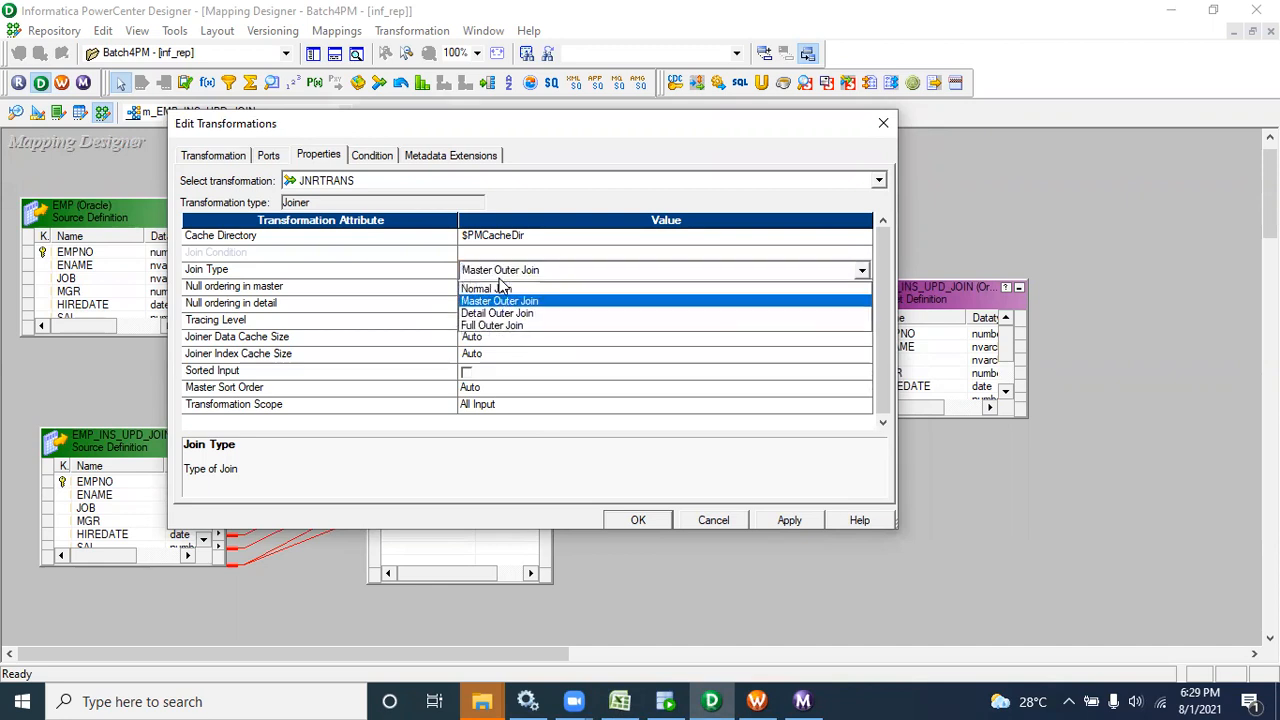
click(498, 278)
click(498, 280)
click(498, 280)
click(274, 157)
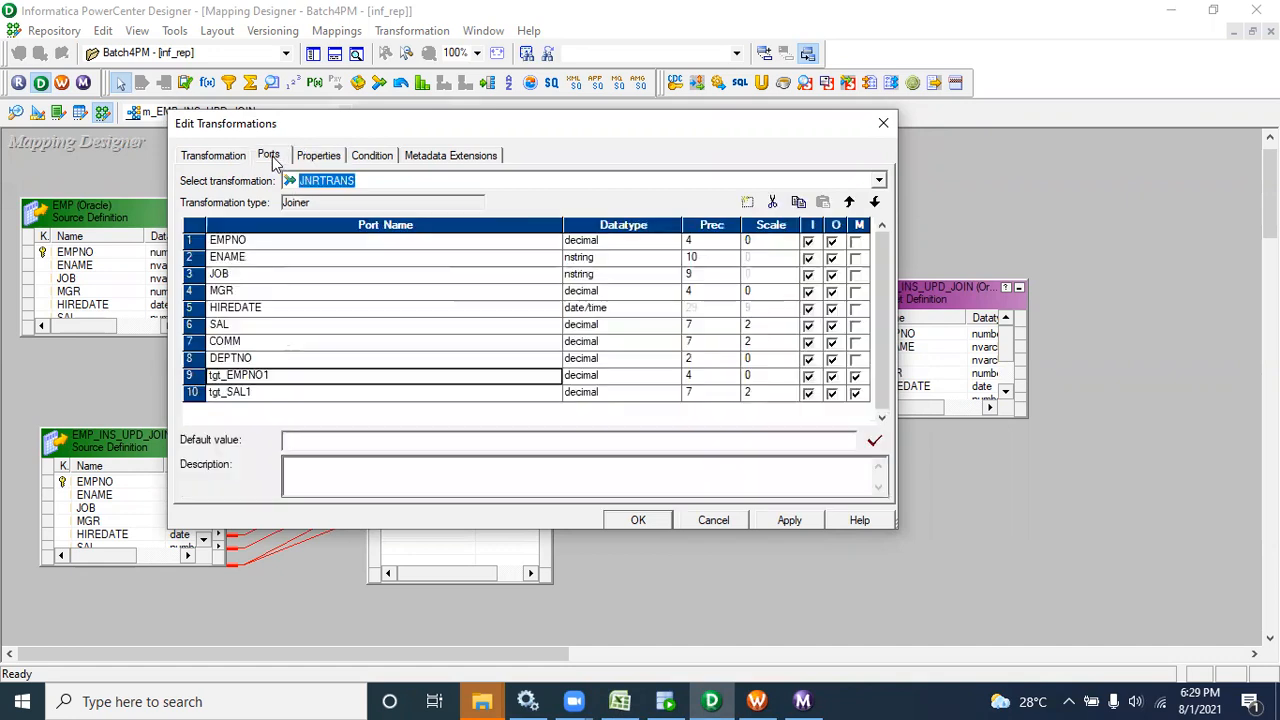
- Switch to the Excel workbook and examine the left outer join row of the join comparison on Sheet1
click(630, 700)
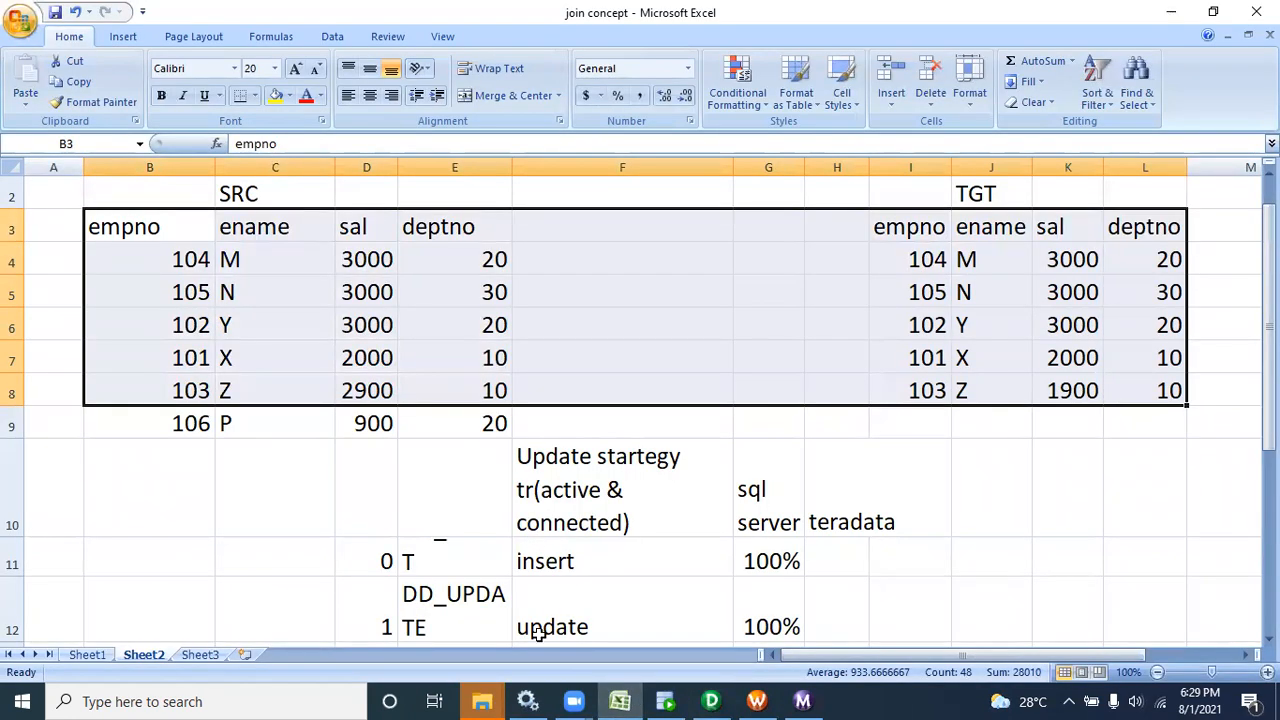
click(622, 700)
click(628, 700)
click(87, 654)
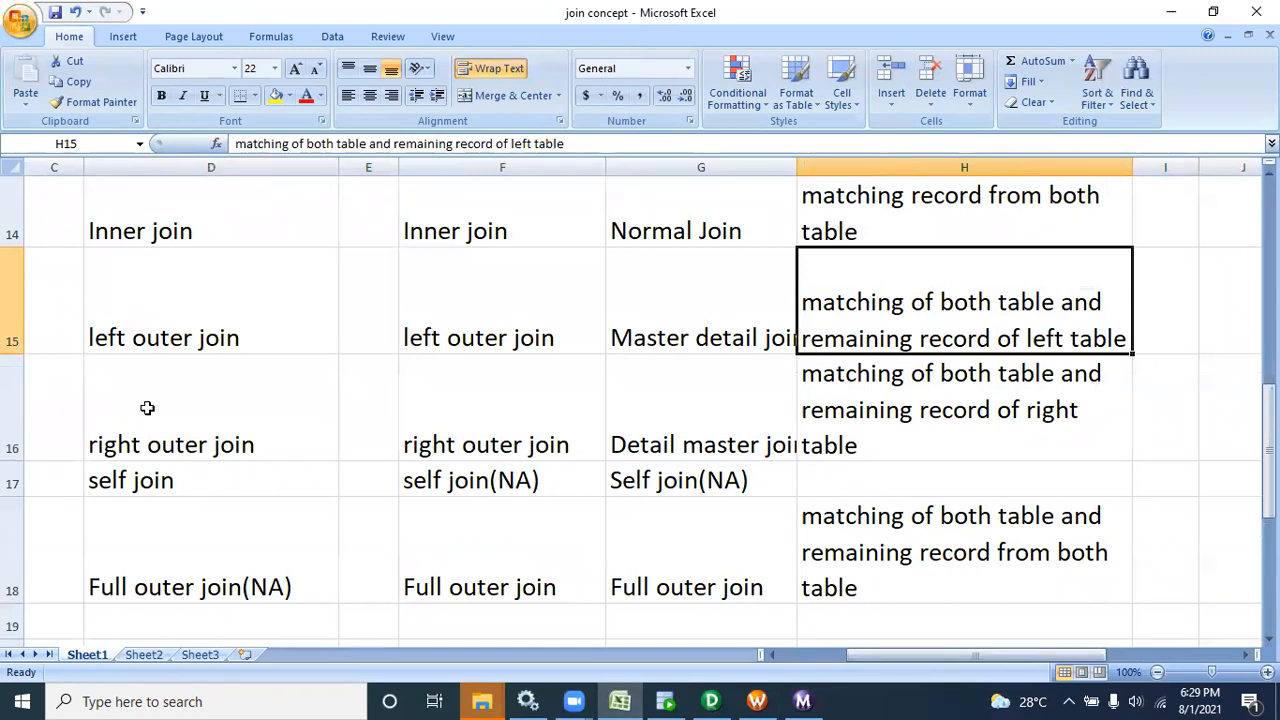
drag(90, 295, 1013, 318)
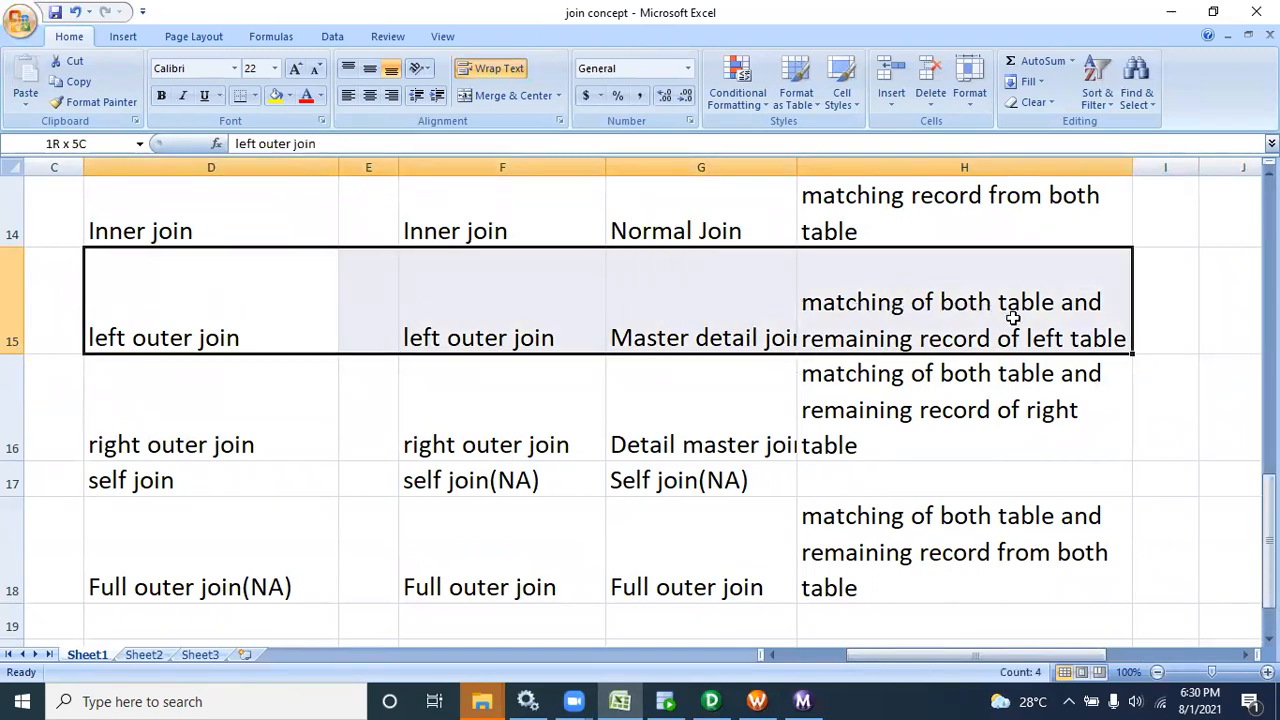
drag(1013, 318, 1013, 318)
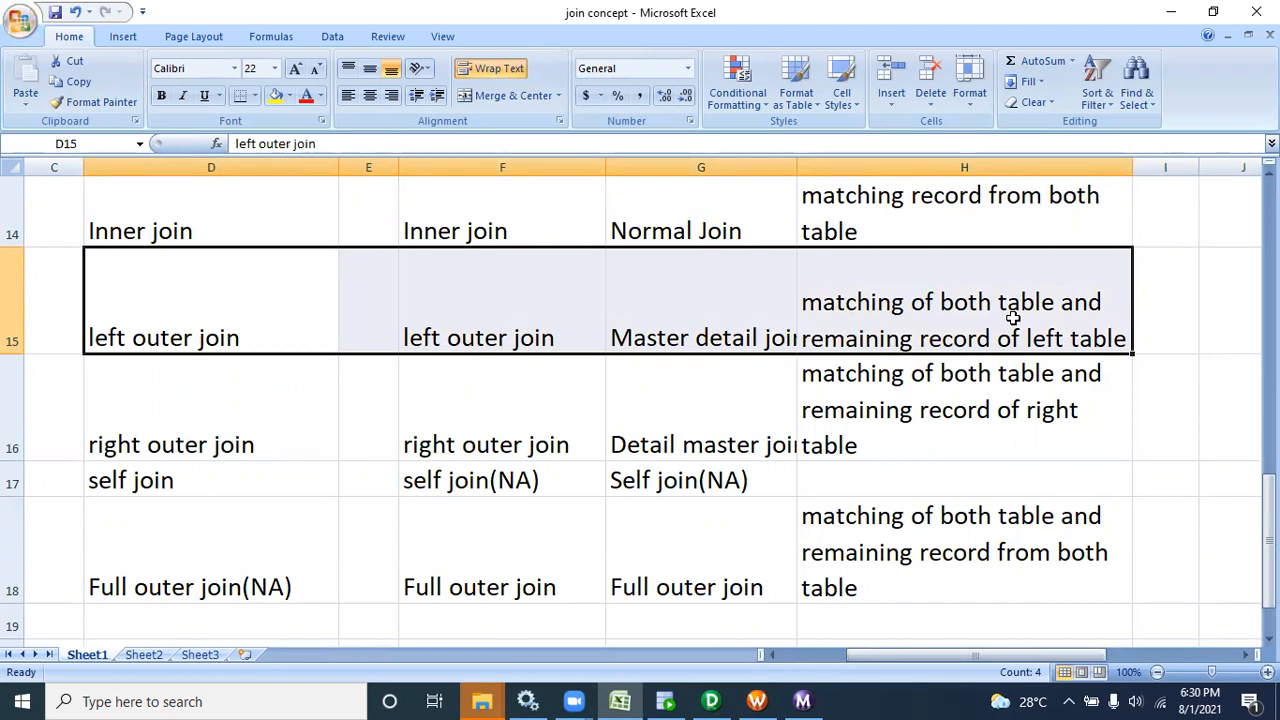
- Examine the description of the Master detail join in row 15, focusing on which table's remaining records it keeps
click(1066, 331)
double_click(1066, 331)
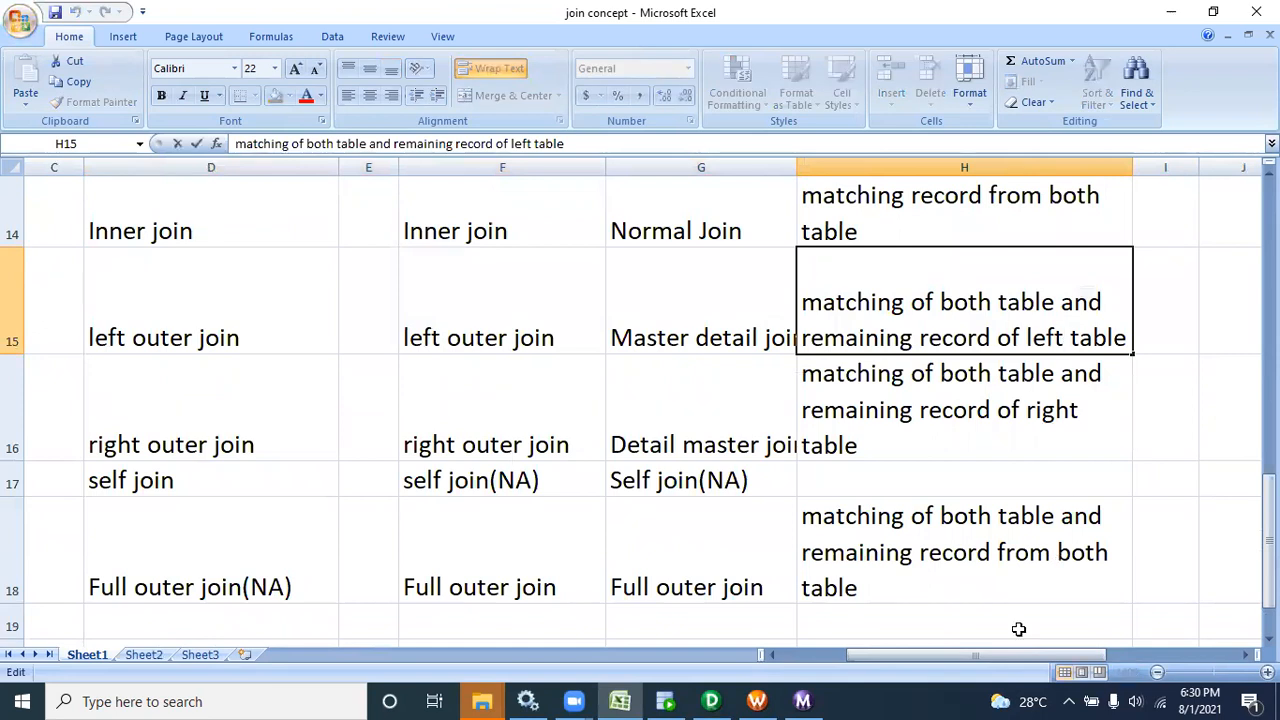
mouse_move(956, 651)
mouse_down()
mouse_move(742, 662)
mouse_move(965, 647)
mouse_up()
drag(1064, 340, 1026, 337)
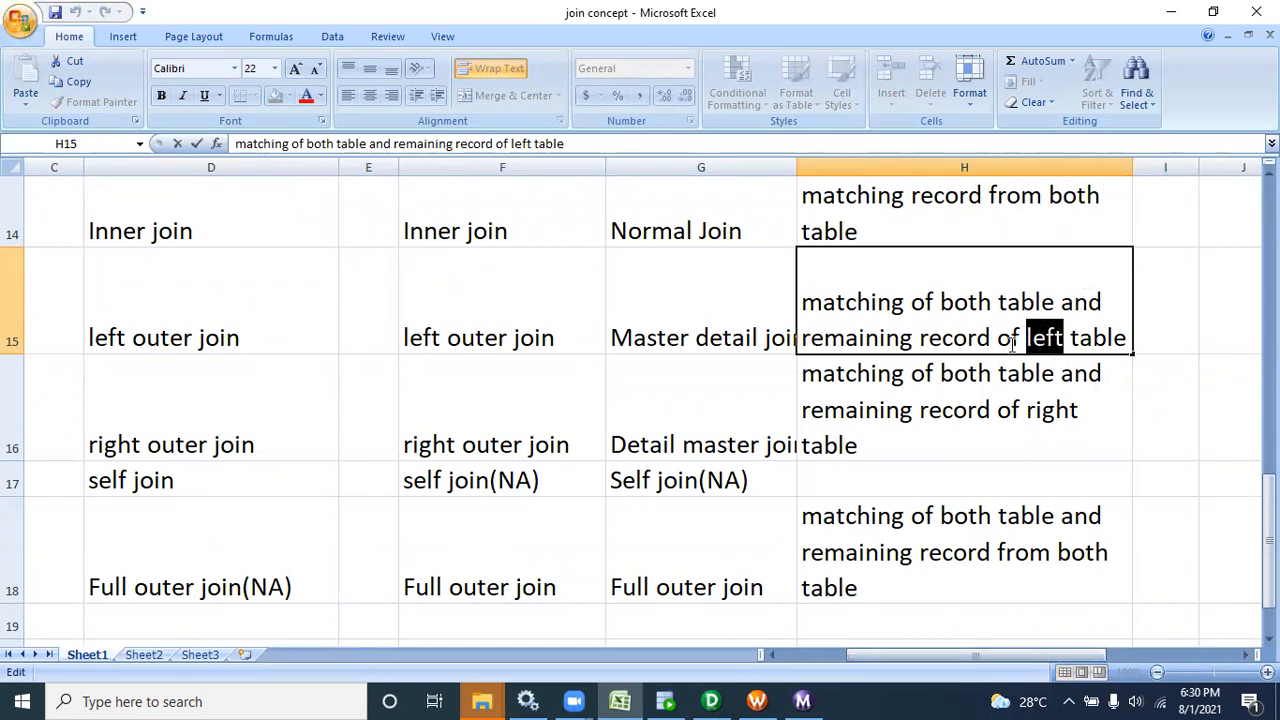
drag(471, 209, 495, 526)
drag(703, 300, 908, 329)
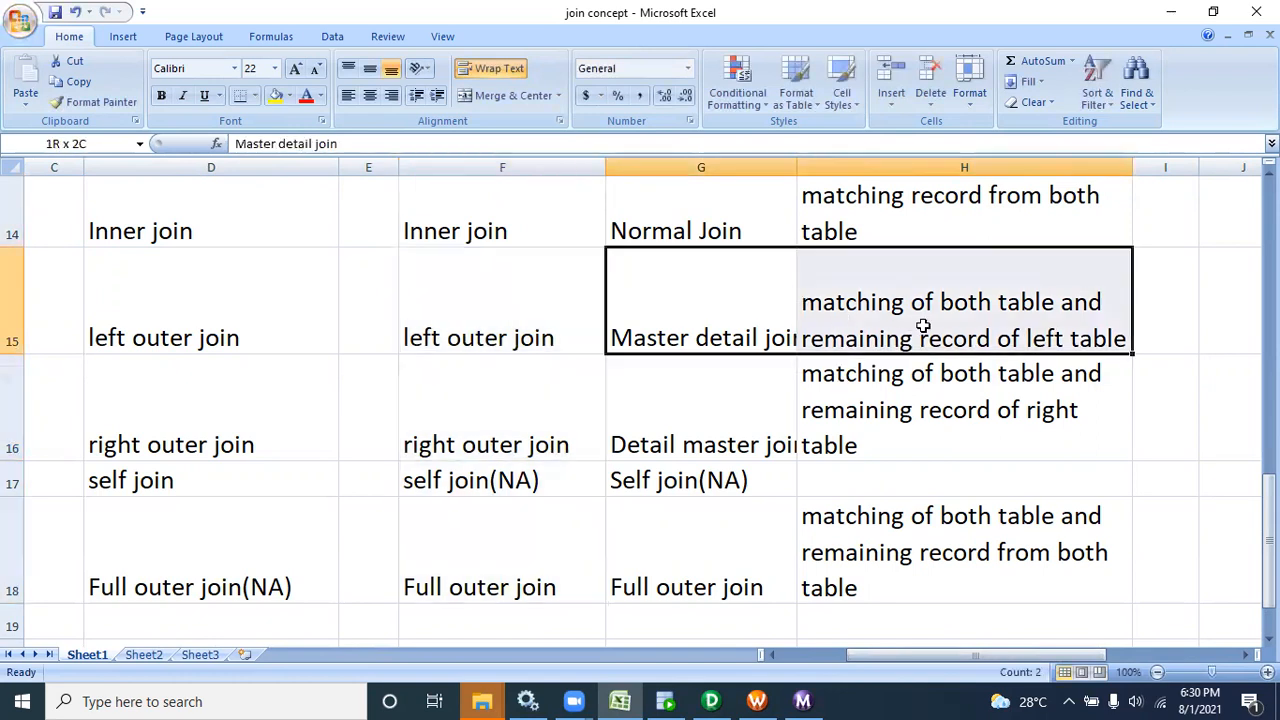
drag(1030, 338, 1024, 335)
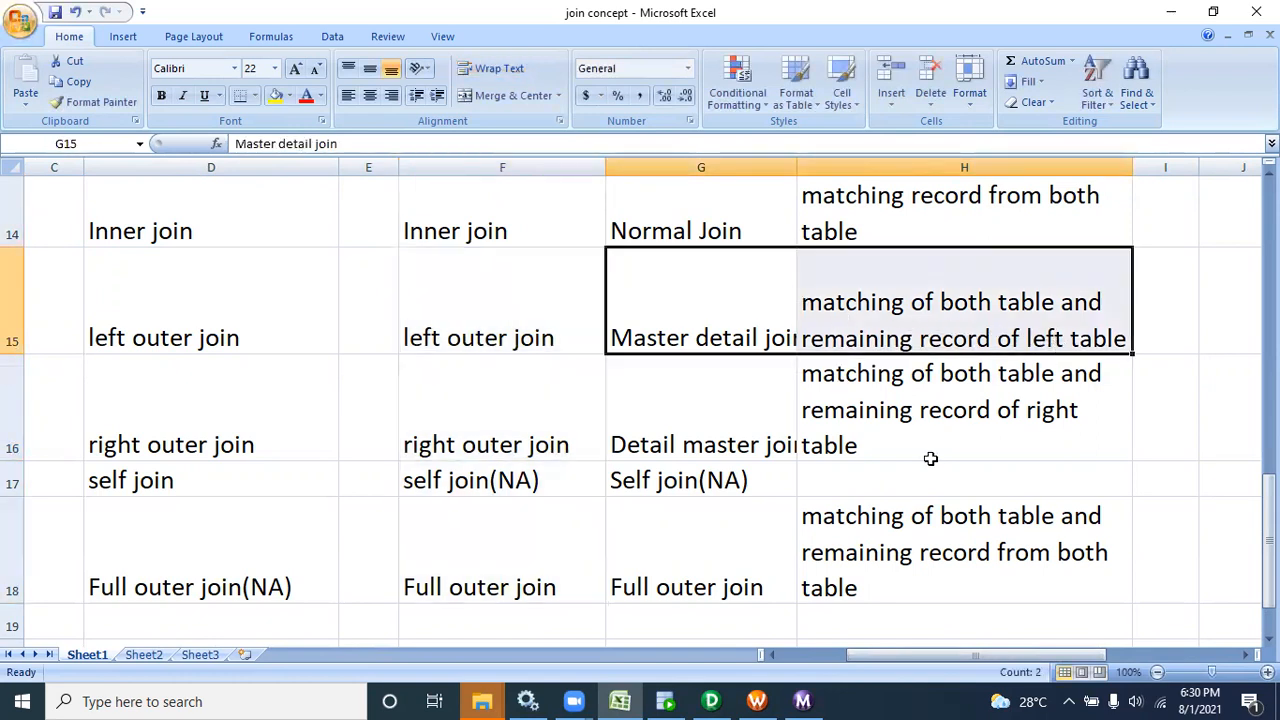
- Switch to PowerCenter Designer and check the Joiner's join type against its master ports tgt_EMPNO1 and tgt_SAL1 and its detail ports
click(709, 700)
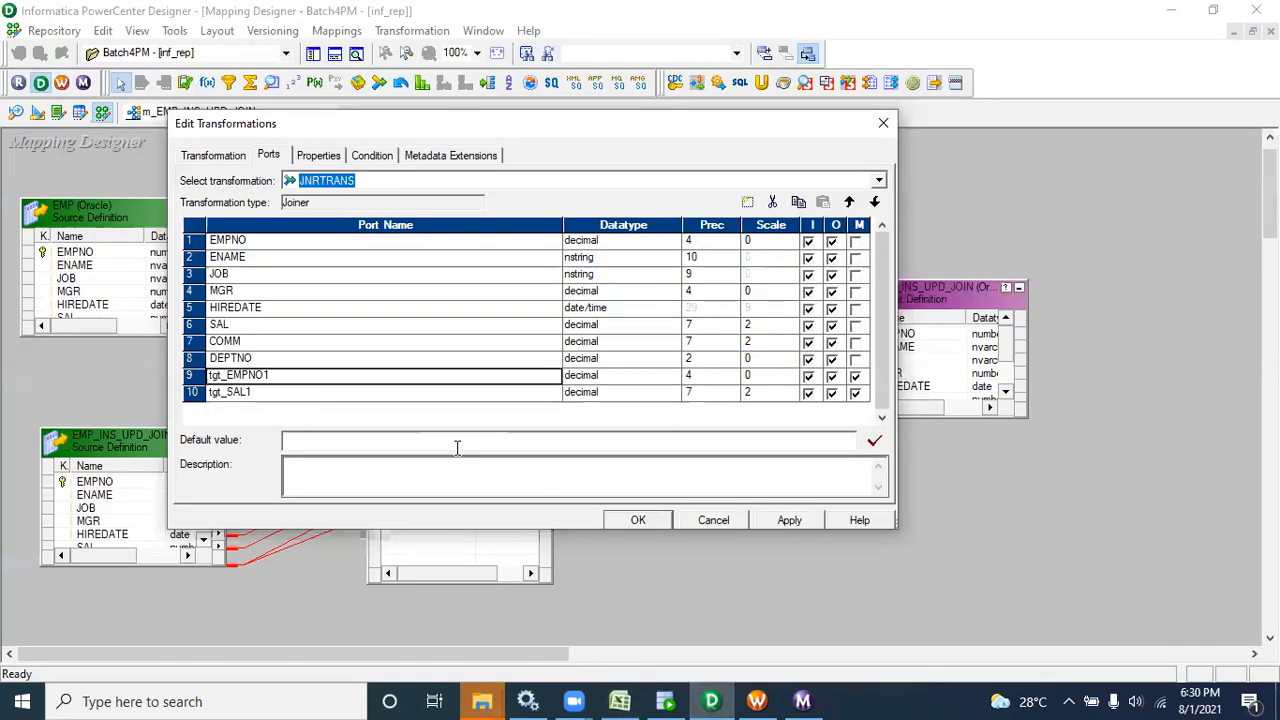
click(335, 155)
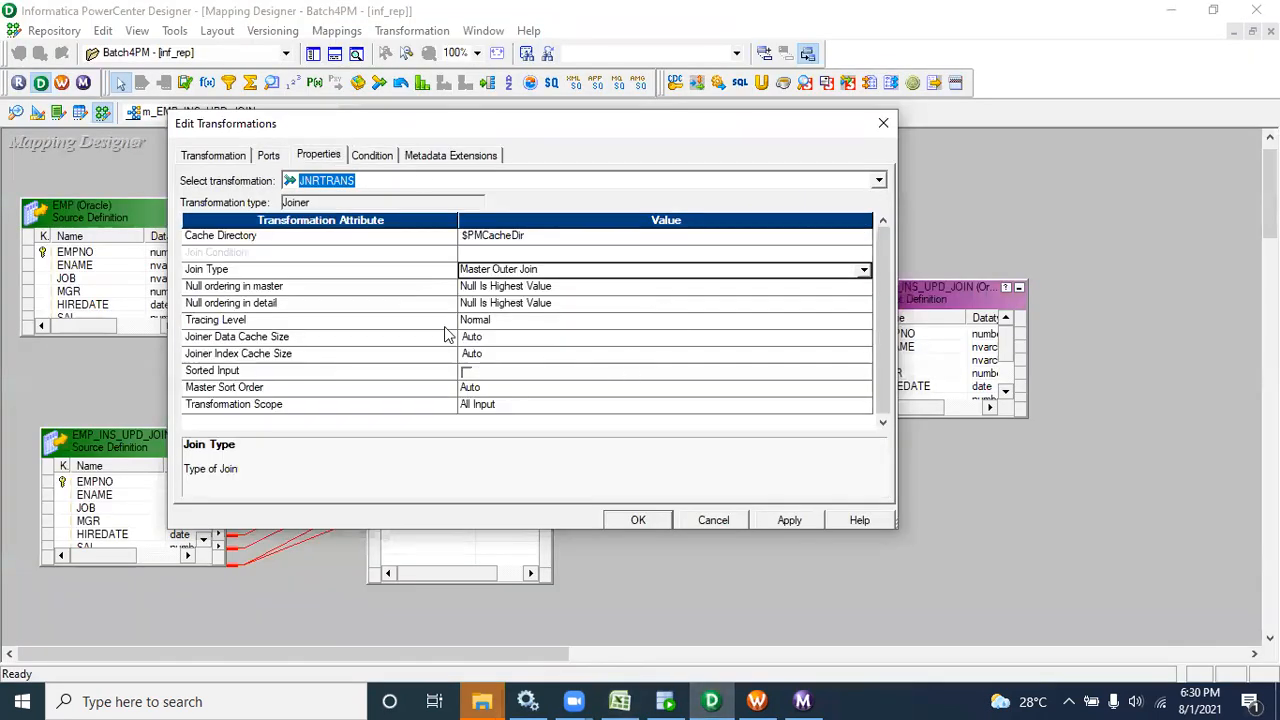
click(268, 155)
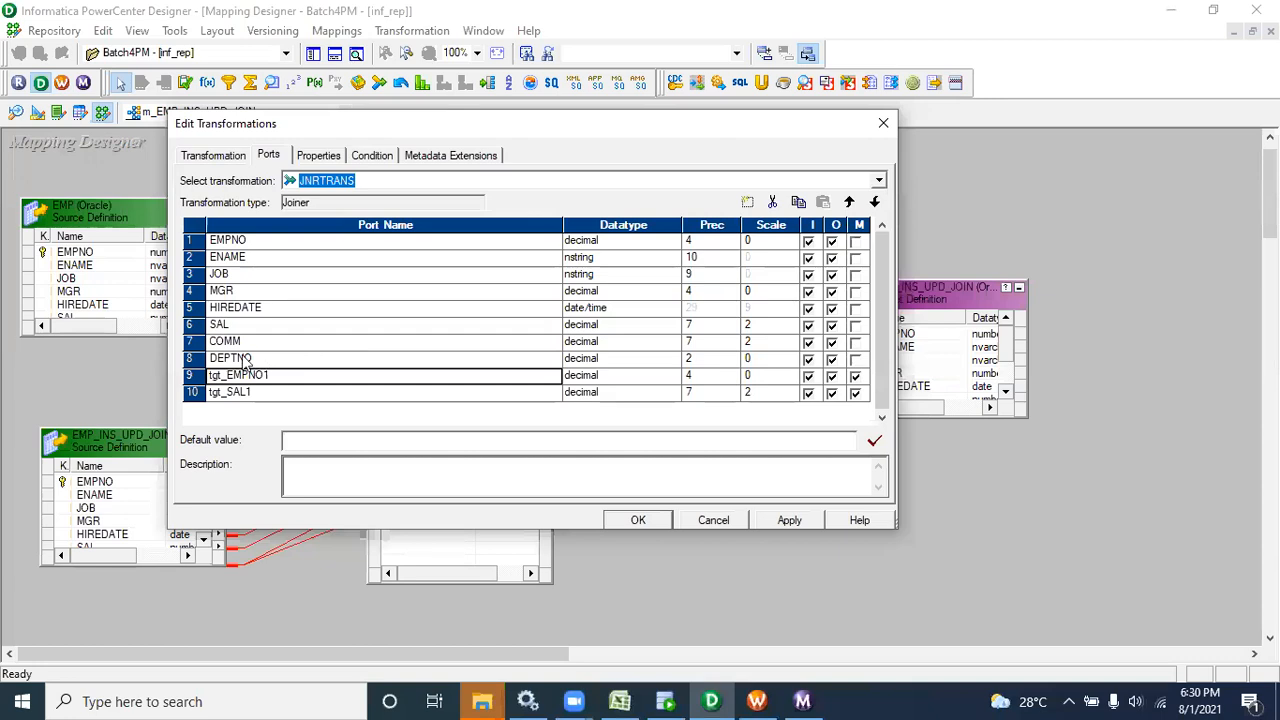
click(193, 377)
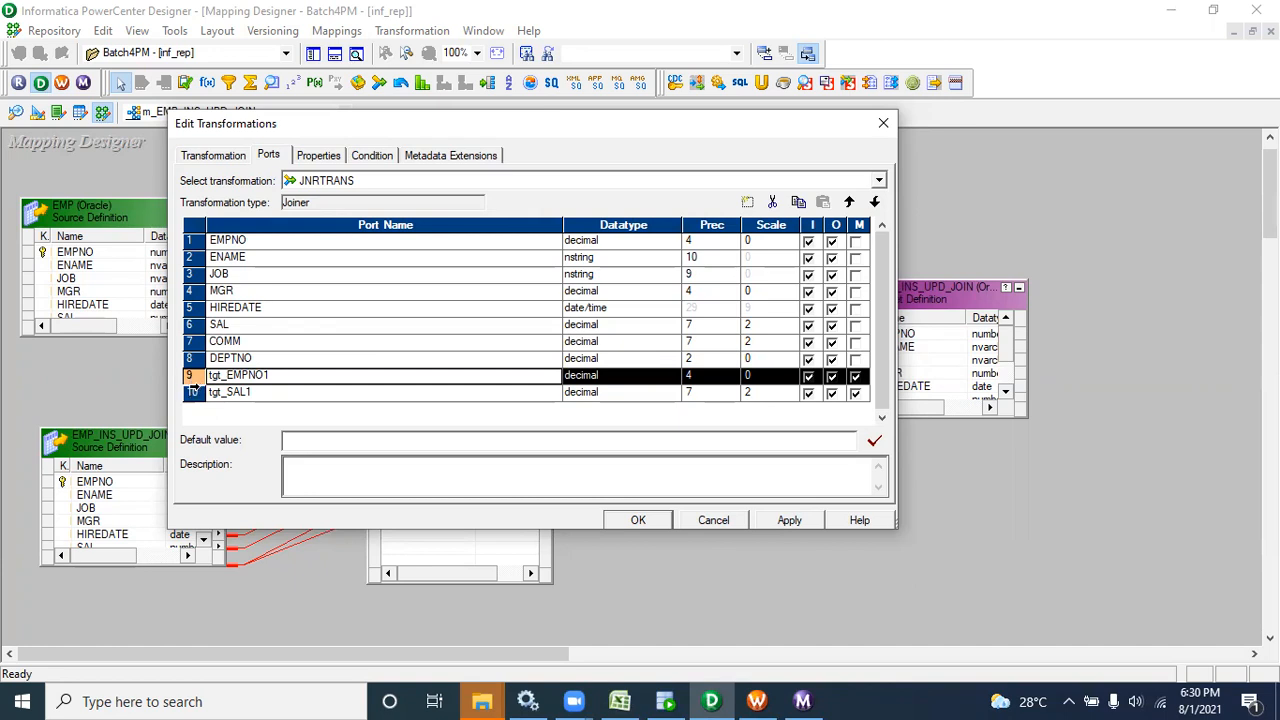
click(193, 392)
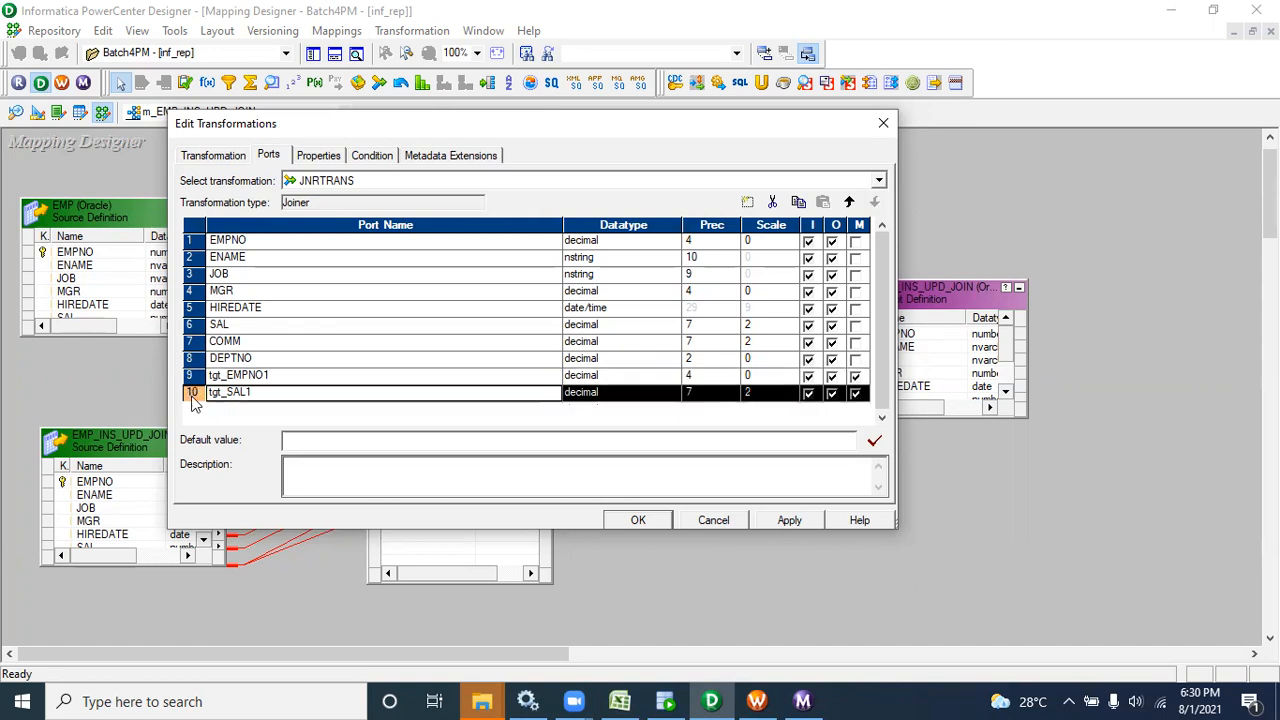
shift+click(193, 376)
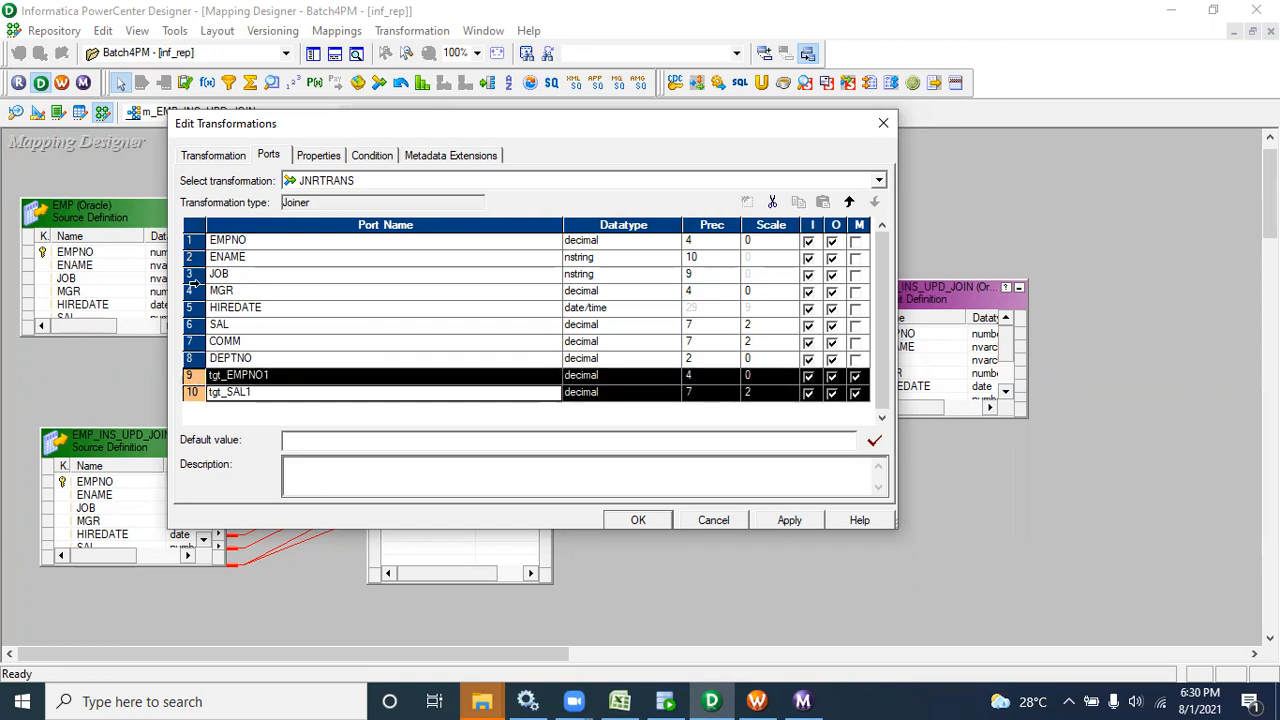
click(195, 240)
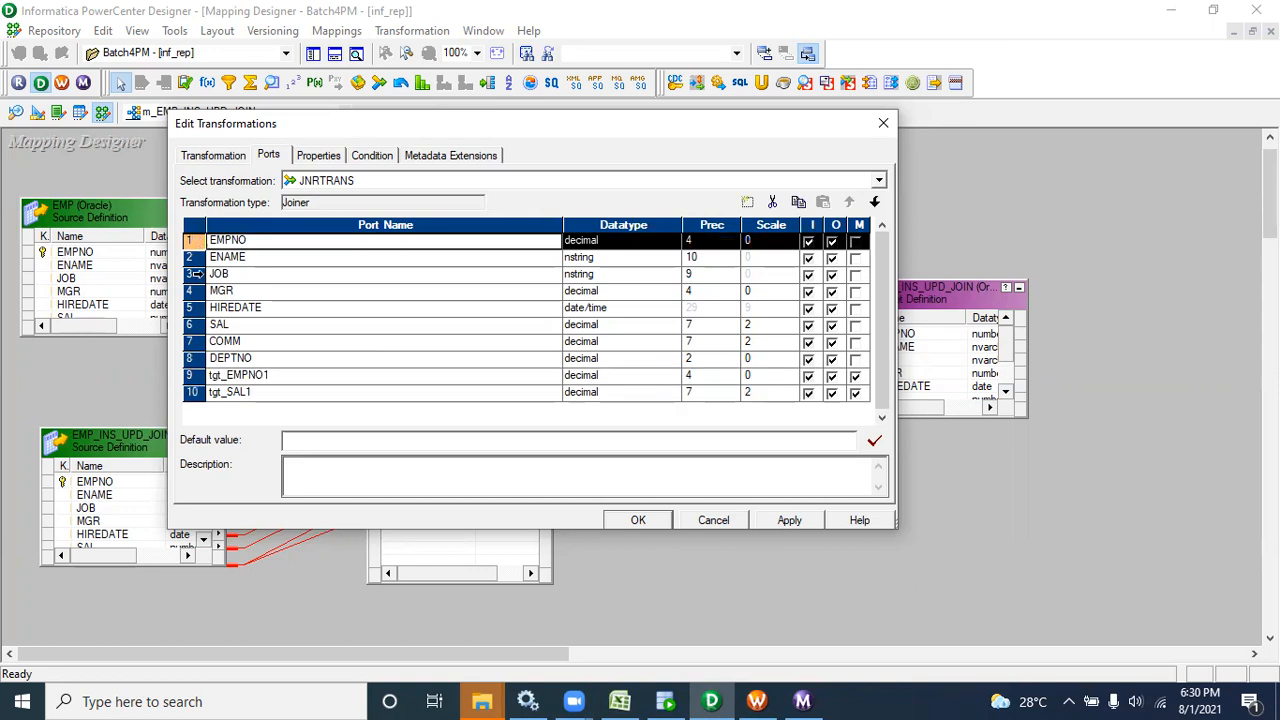
- Add the join condition tgt_EMPNO1 = EMPNO to the Joiner, check its properties, and accept the transformation edits
click(368, 157)
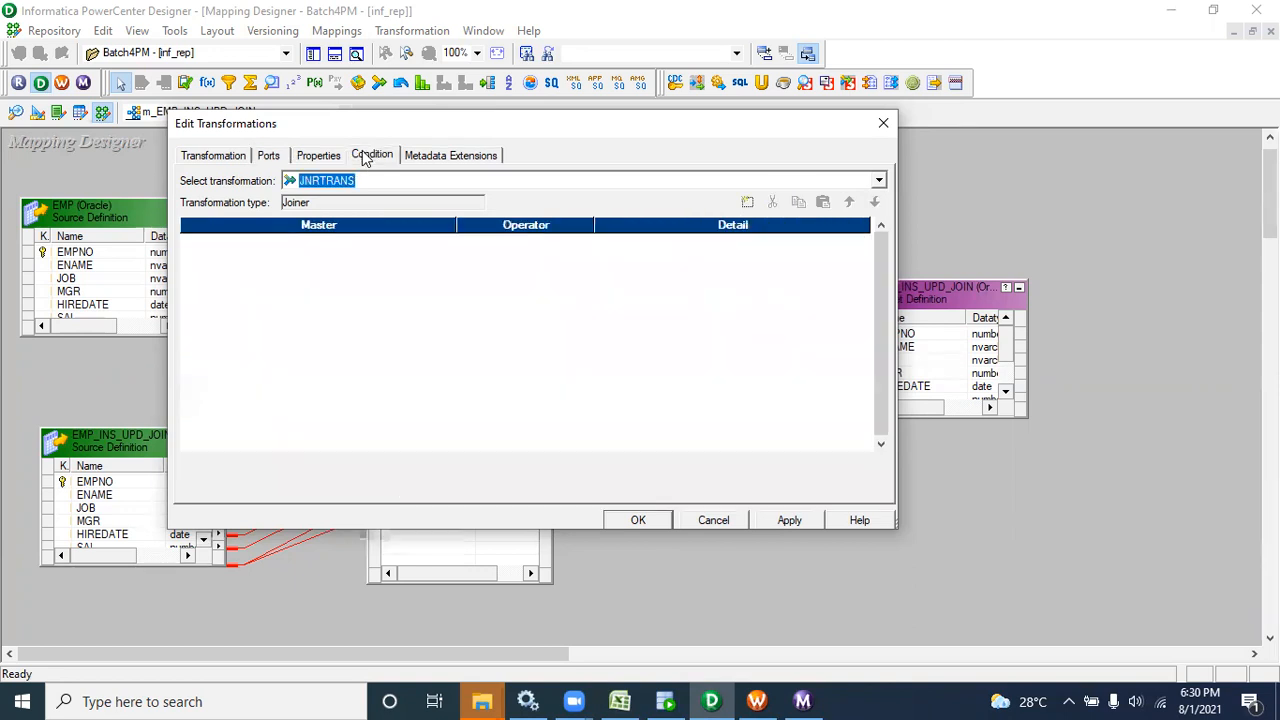
click(747, 202)
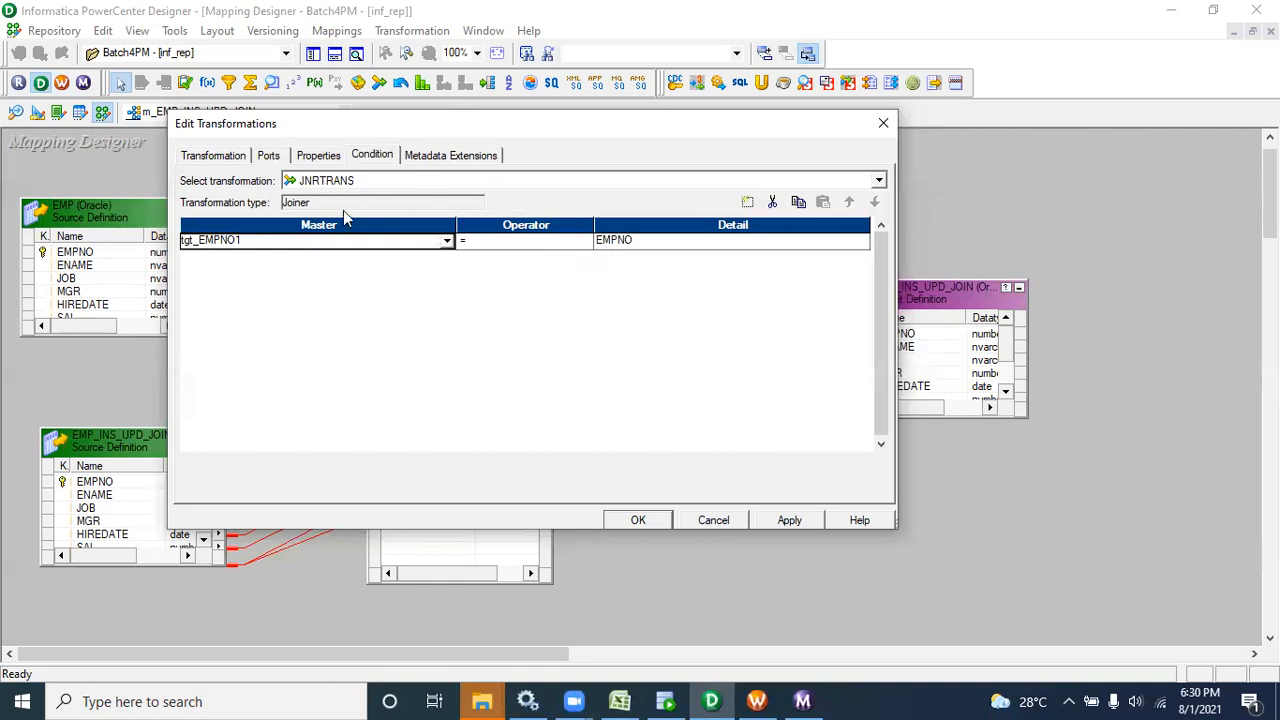
click(366, 241)
click(365, 239)
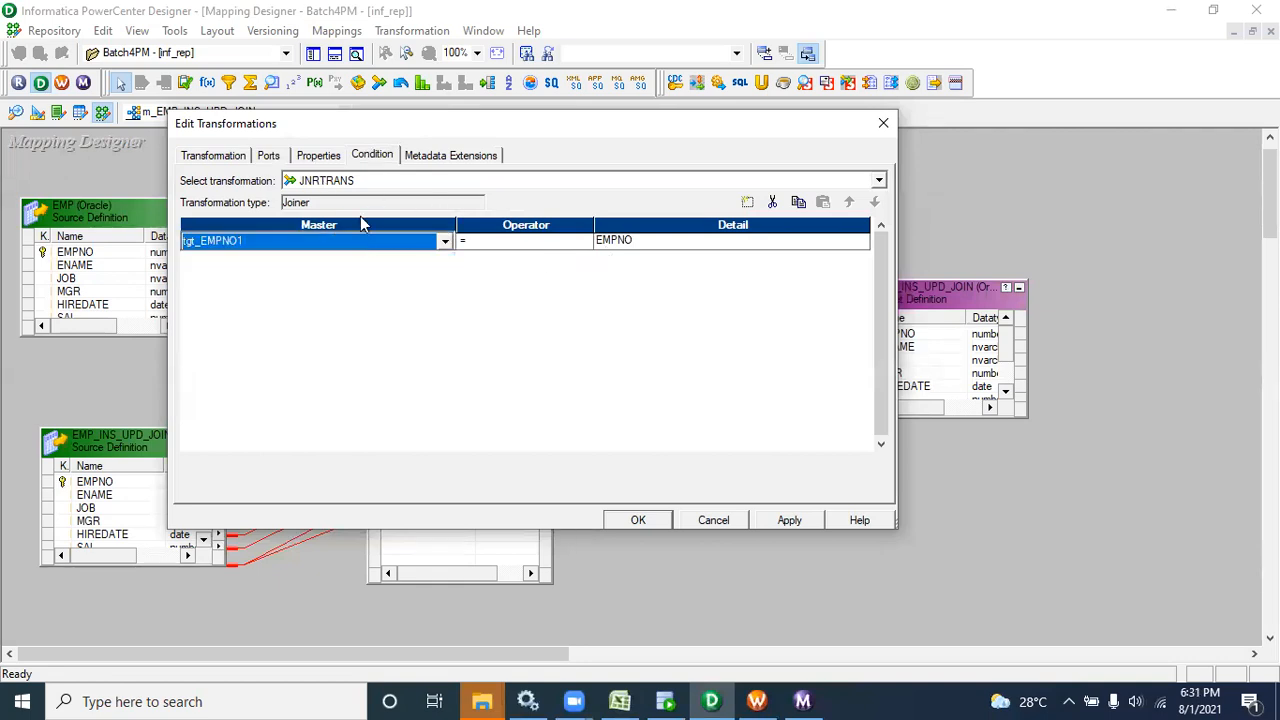
click(320, 156)
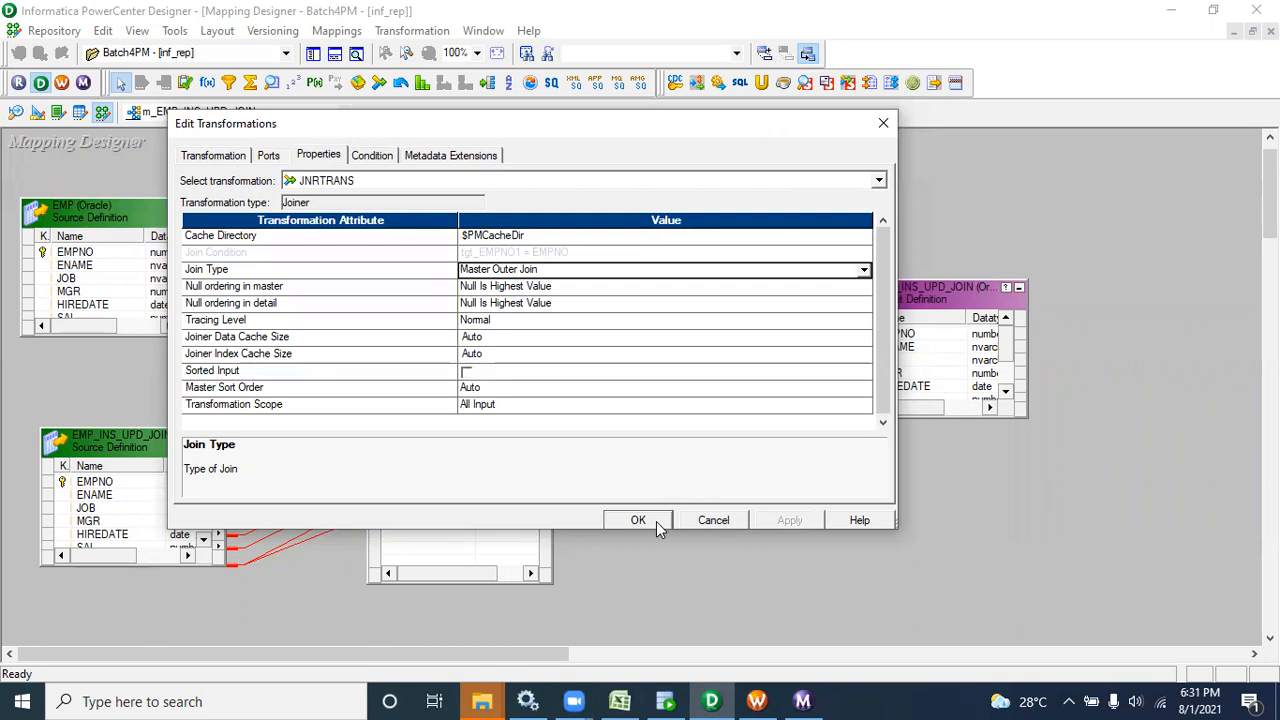
click(657, 524)
- Rearrange the target definition and Joiner to make room, and place an Expression transformation between them
drag(906, 312, 1095, 334)
drag(755, 258, 733, 304)
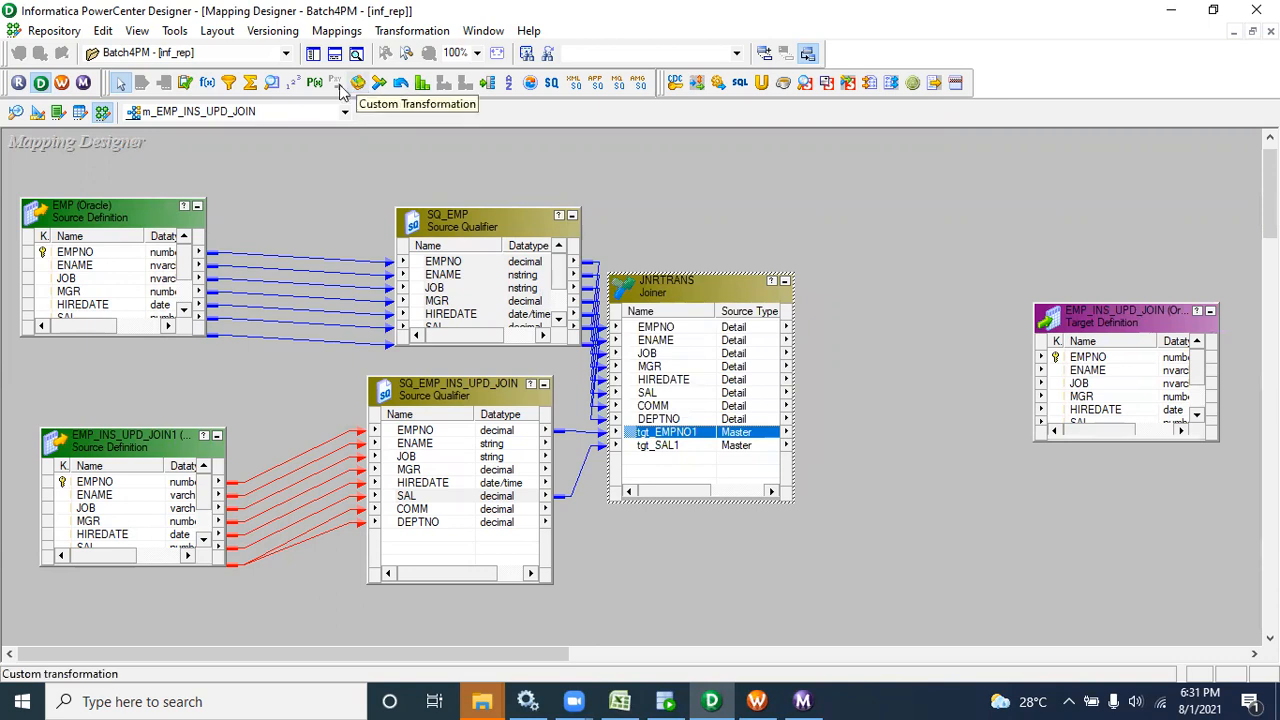
click(207, 84)
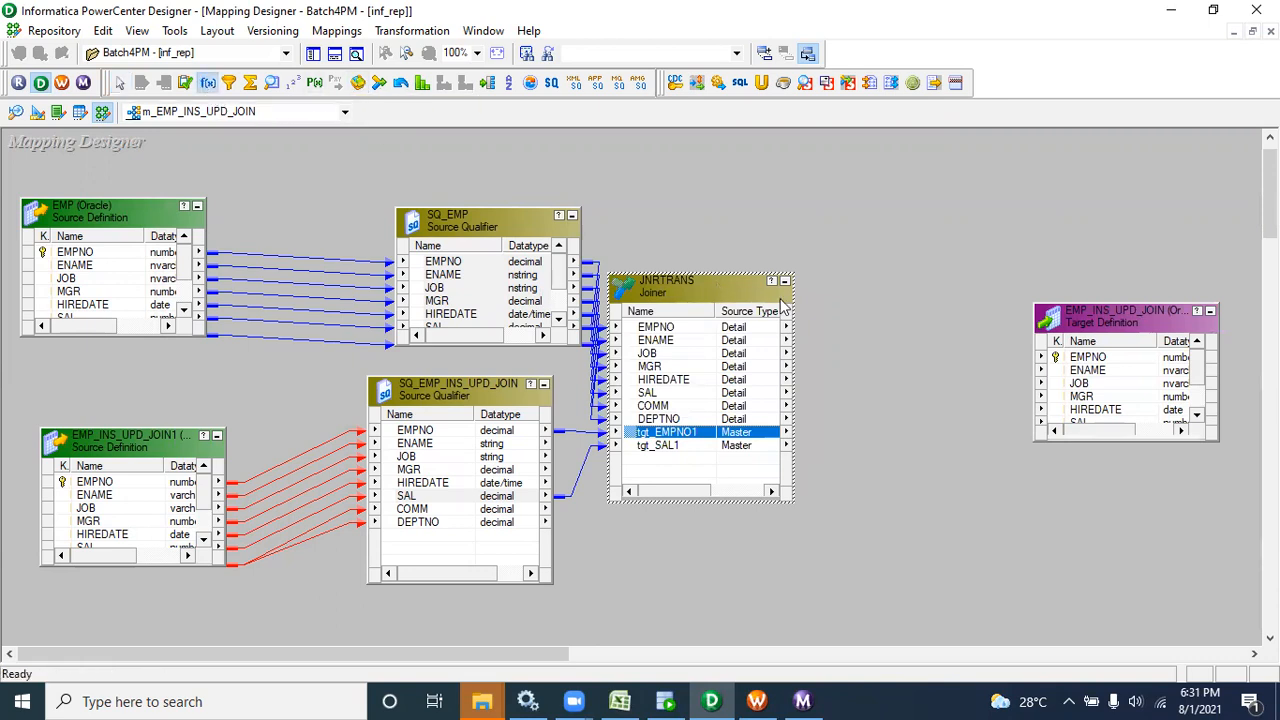
click(858, 300)
- Link all Joiner ports into the Expression transformation
right_click(660, 392)
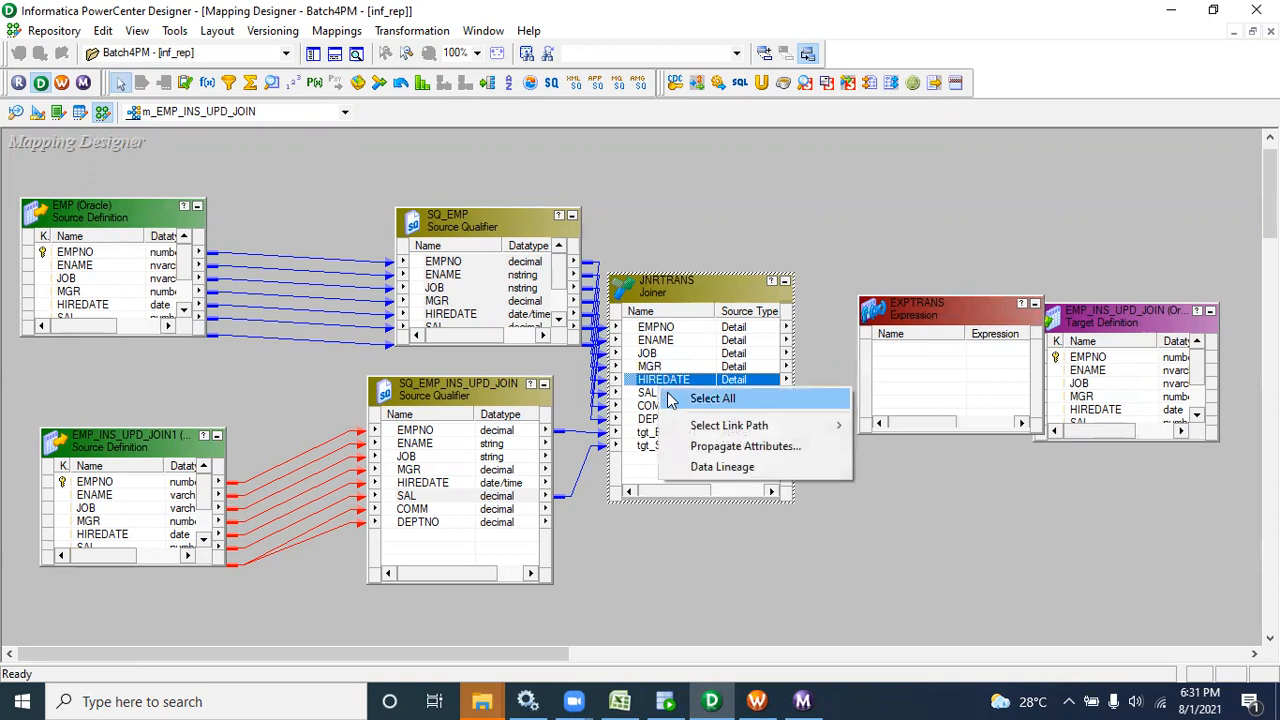
click(700, 397)
drag(665, 333, 922, 368)
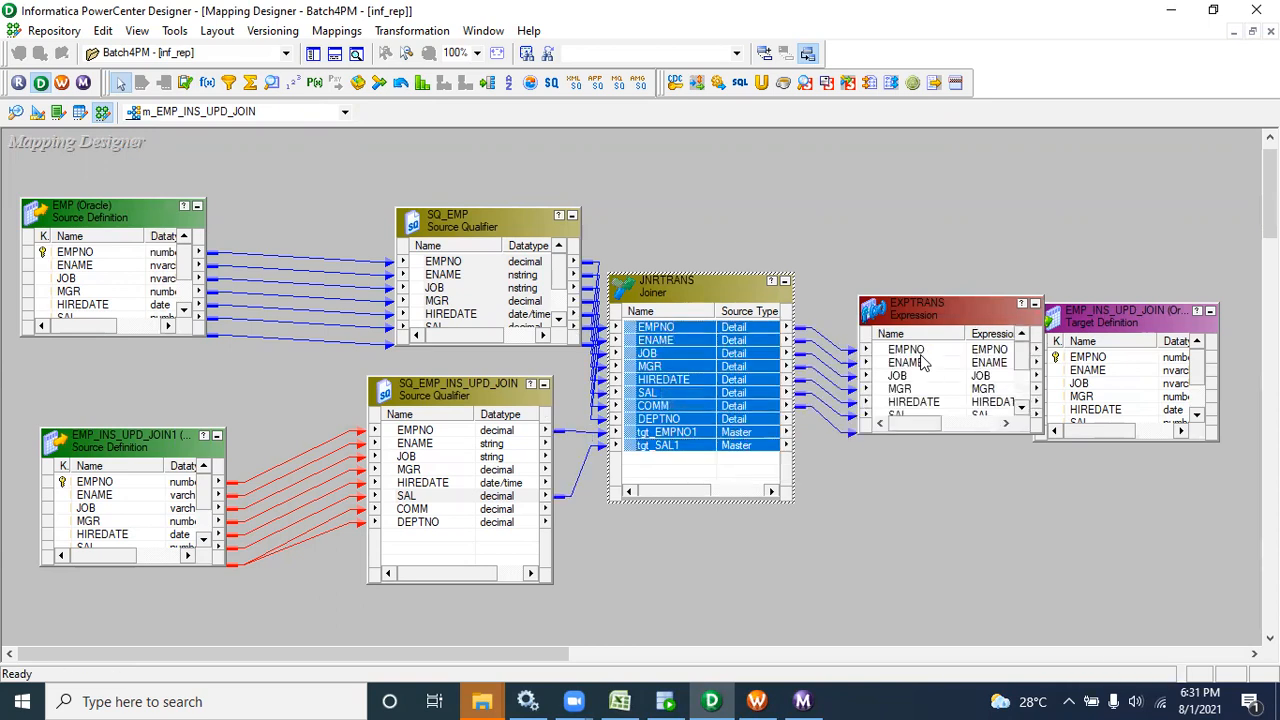
- Switch to the Excel workbook and examine the full SRC table on Sheet2
click(619, 701)
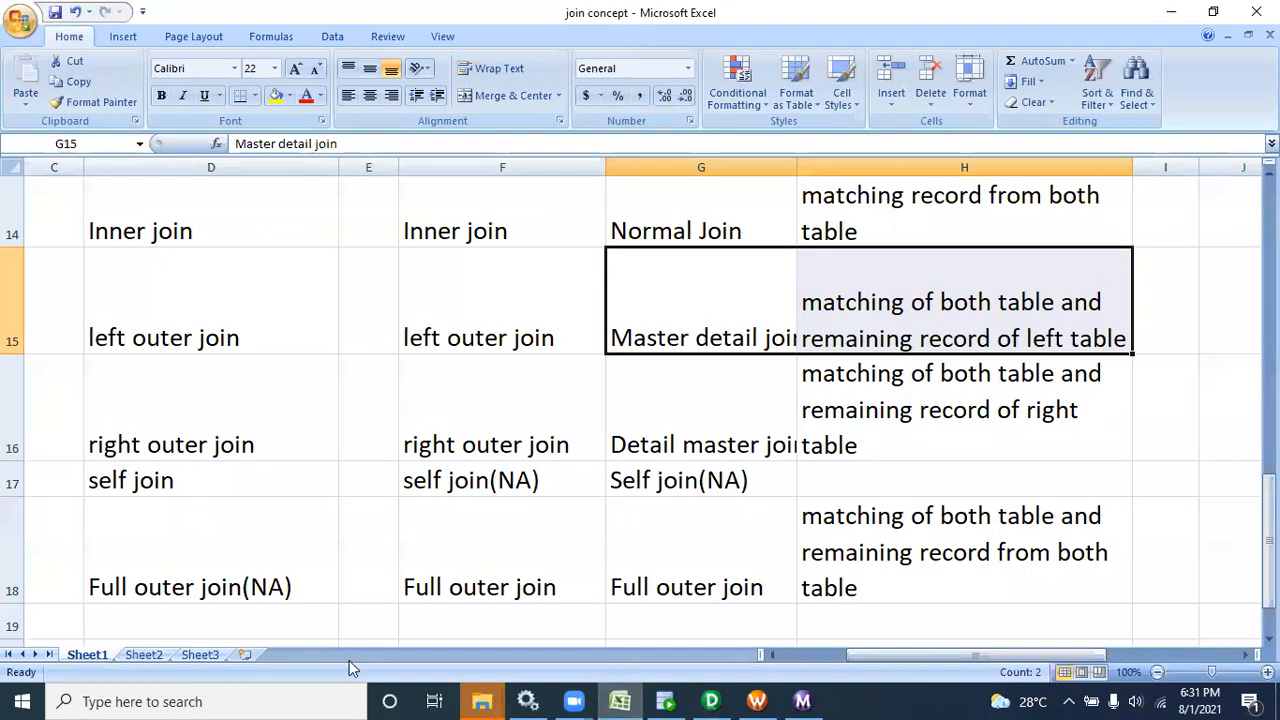
click(155, 655)
drag(114, 224, 449, 418)
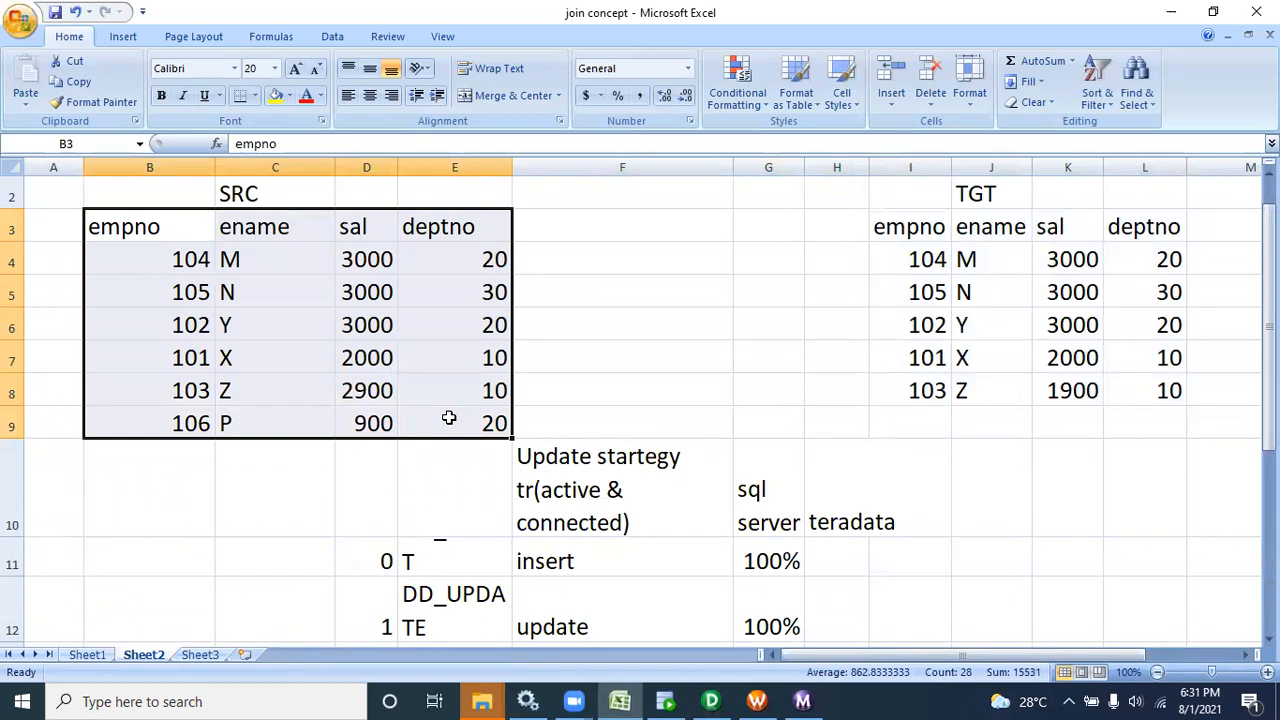
- Examine the SRC data rows on Sheet2, particularly the records for empno 103 and 106
drag(188, 255, 471, 424)
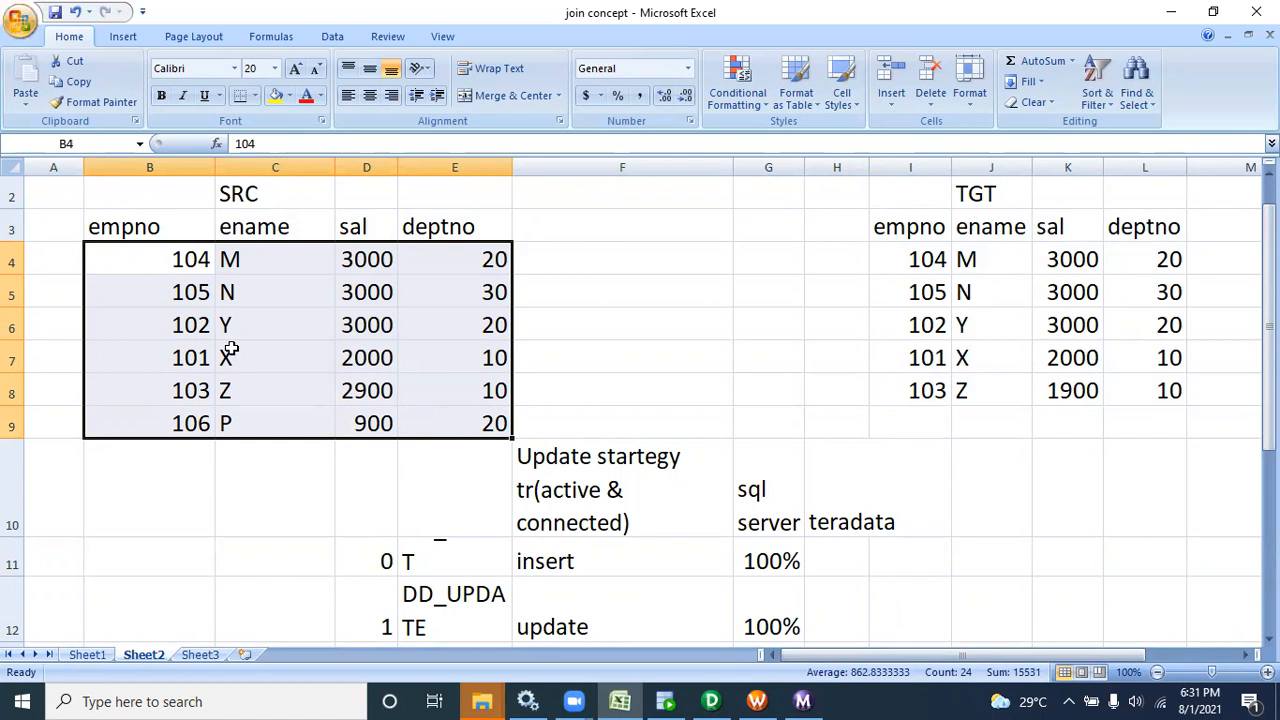
click(160, 386)
drag(200, 395, 464, 424)
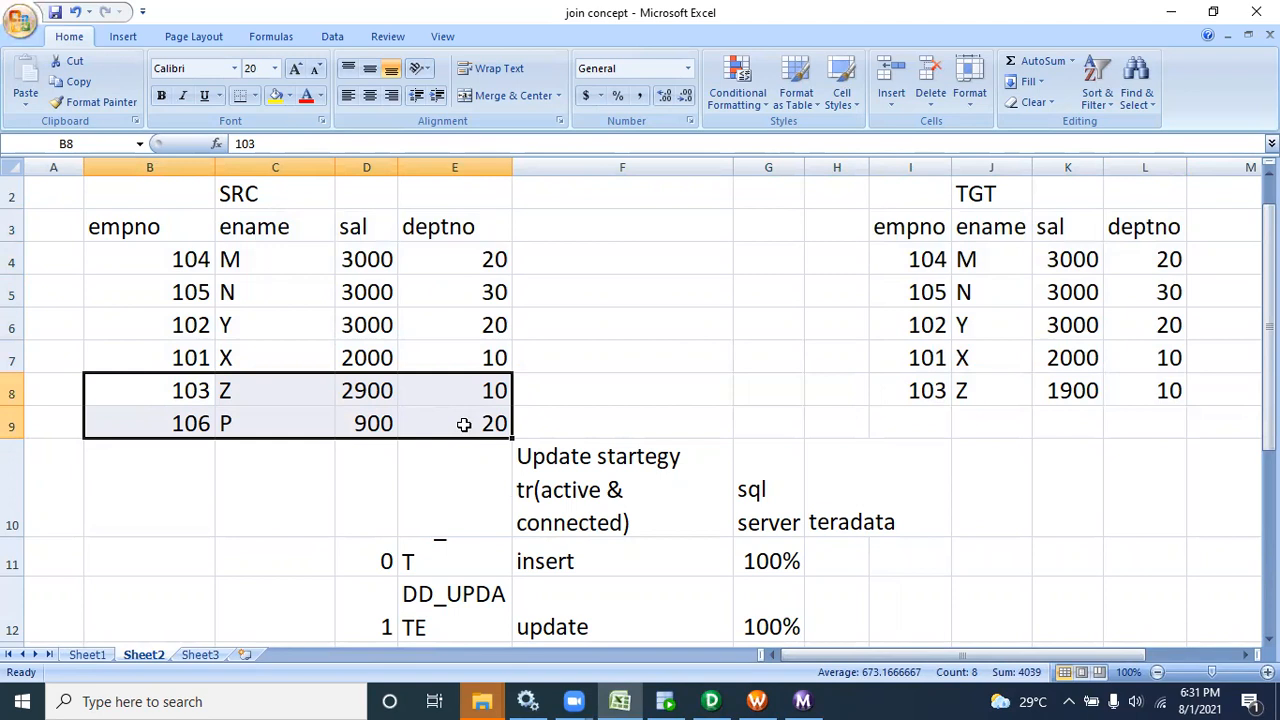
drag(185, 390, 304, 420)
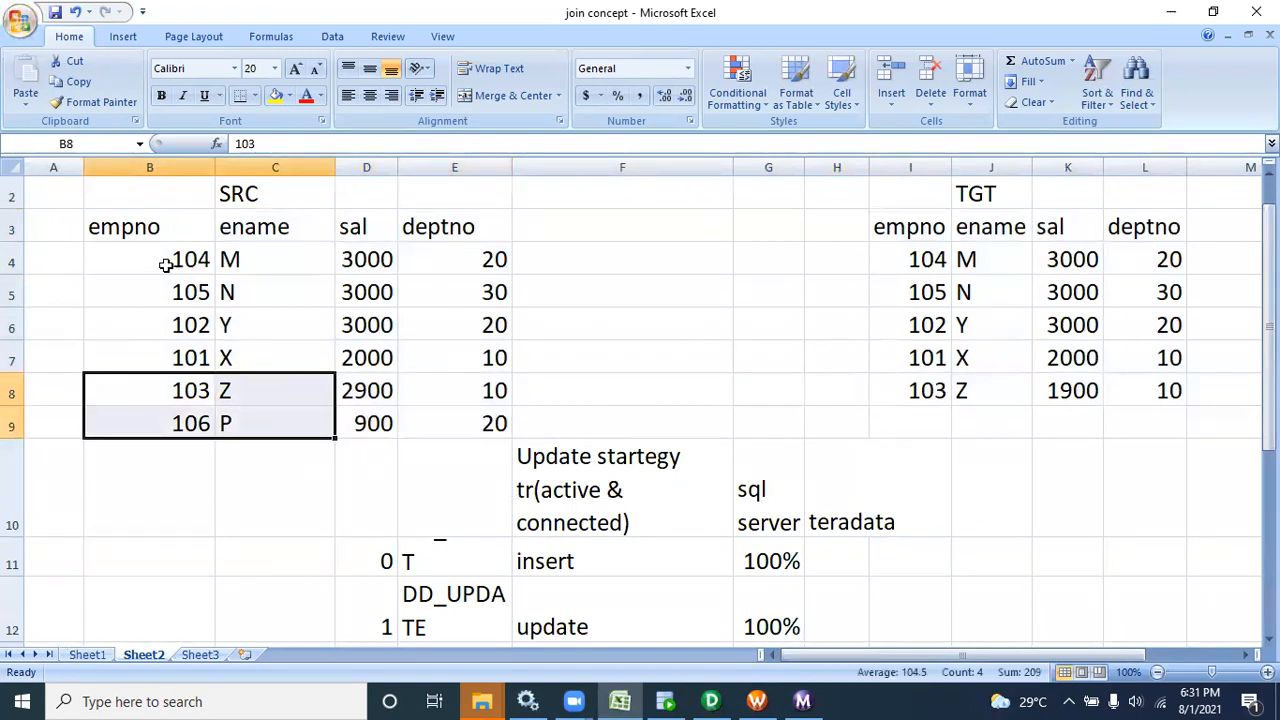
- Clear all data rows under the TGT headers and delete the empno 106 record from the SRC table
drag(912, 254, 1125, 392)
key(Delete)
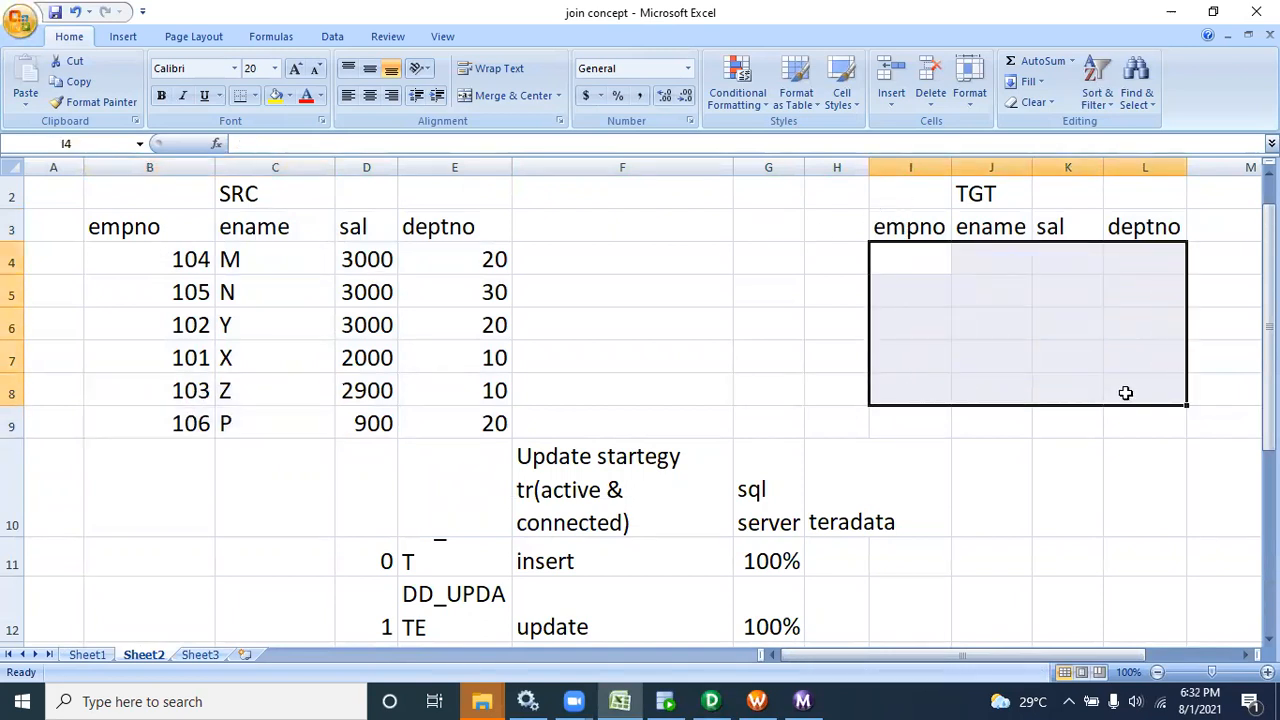
drag(876, 250, 1165, 411)
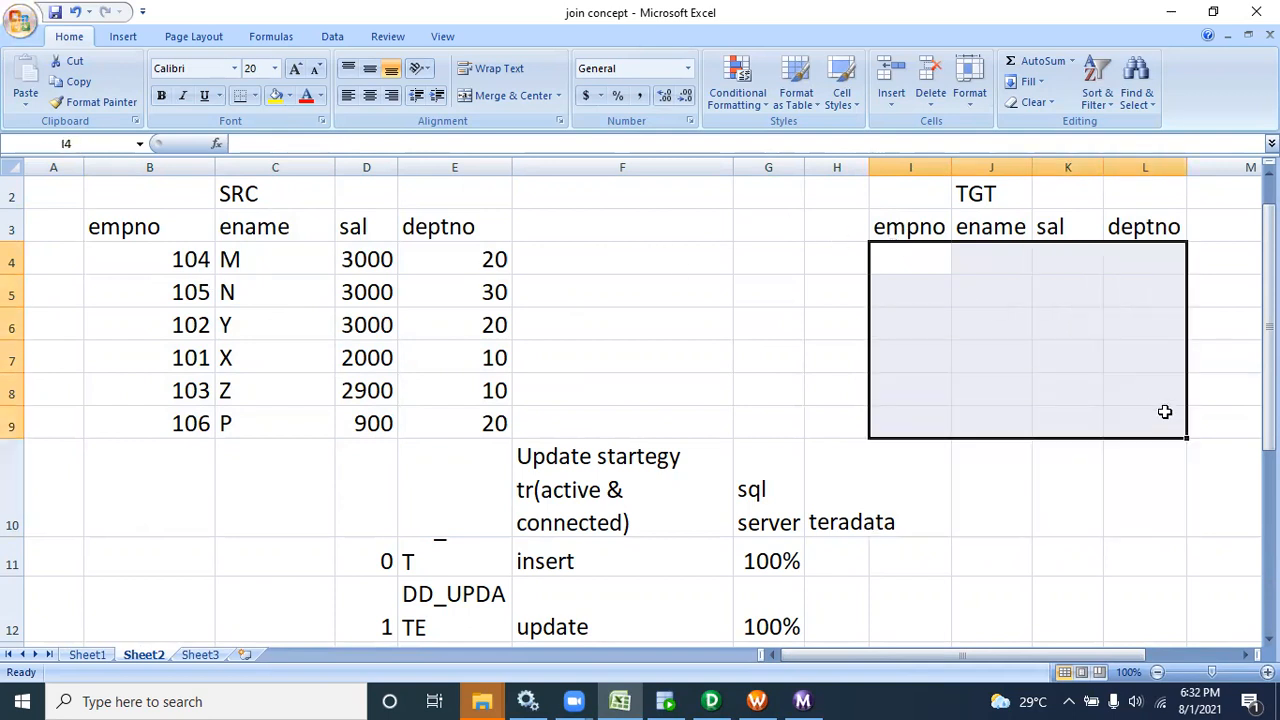
drag(143, 426, 500, 428)
key(Delete)
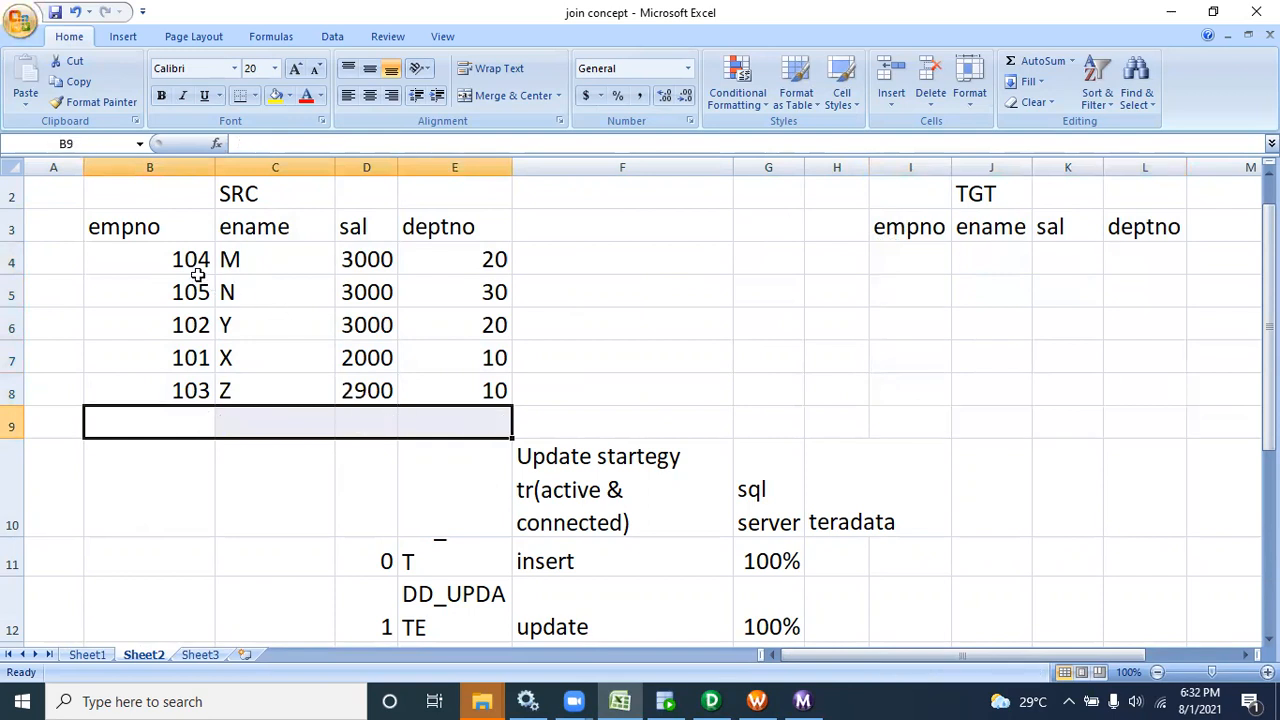
- Compare the SRC rows with the cleared TGT table, checking the Joiner's tgt_EMPNO1 port in PowerCenter Designer against the TGT empno column
drag(134, 229, 466, 397)
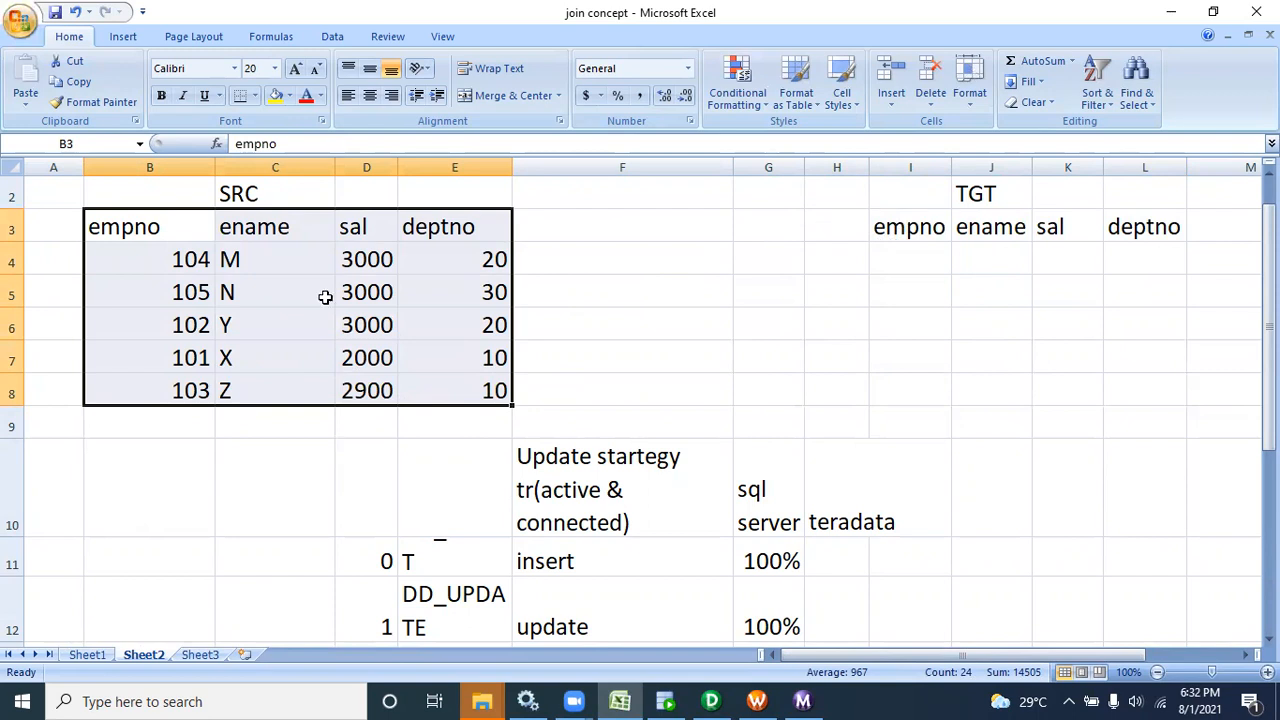
drag(880, 232, 1116, 397)
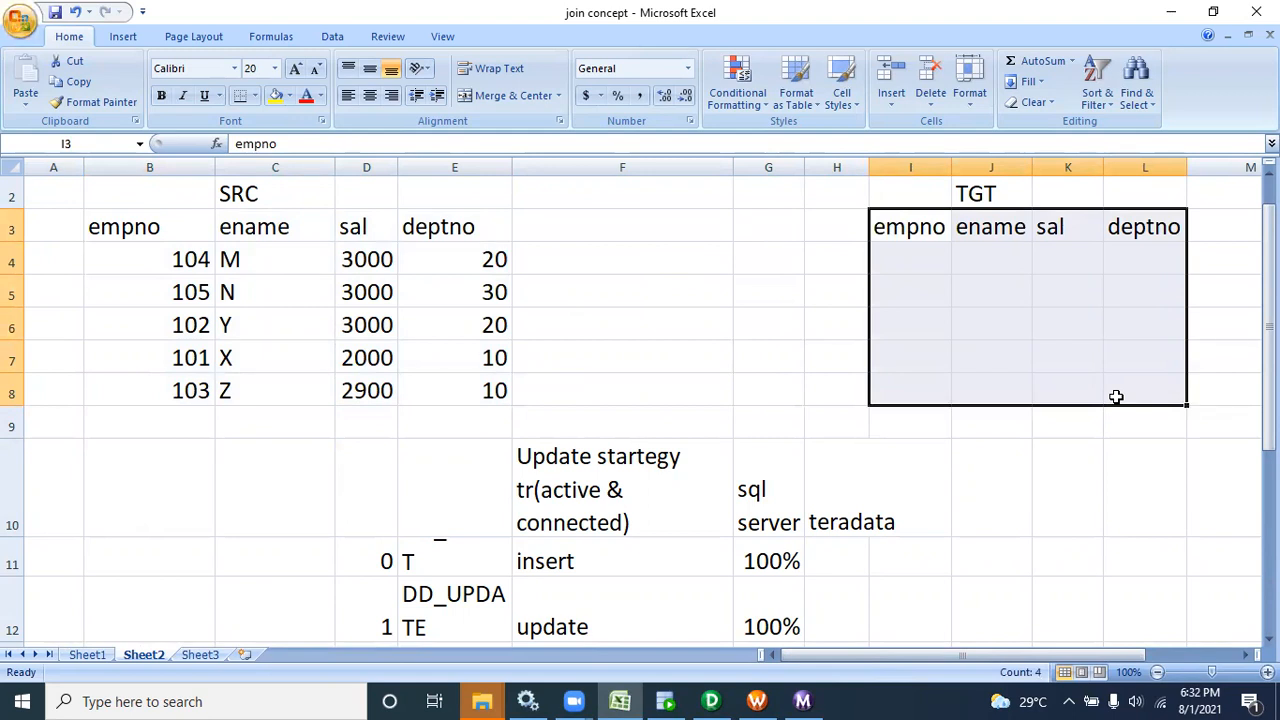
click(900, 263)
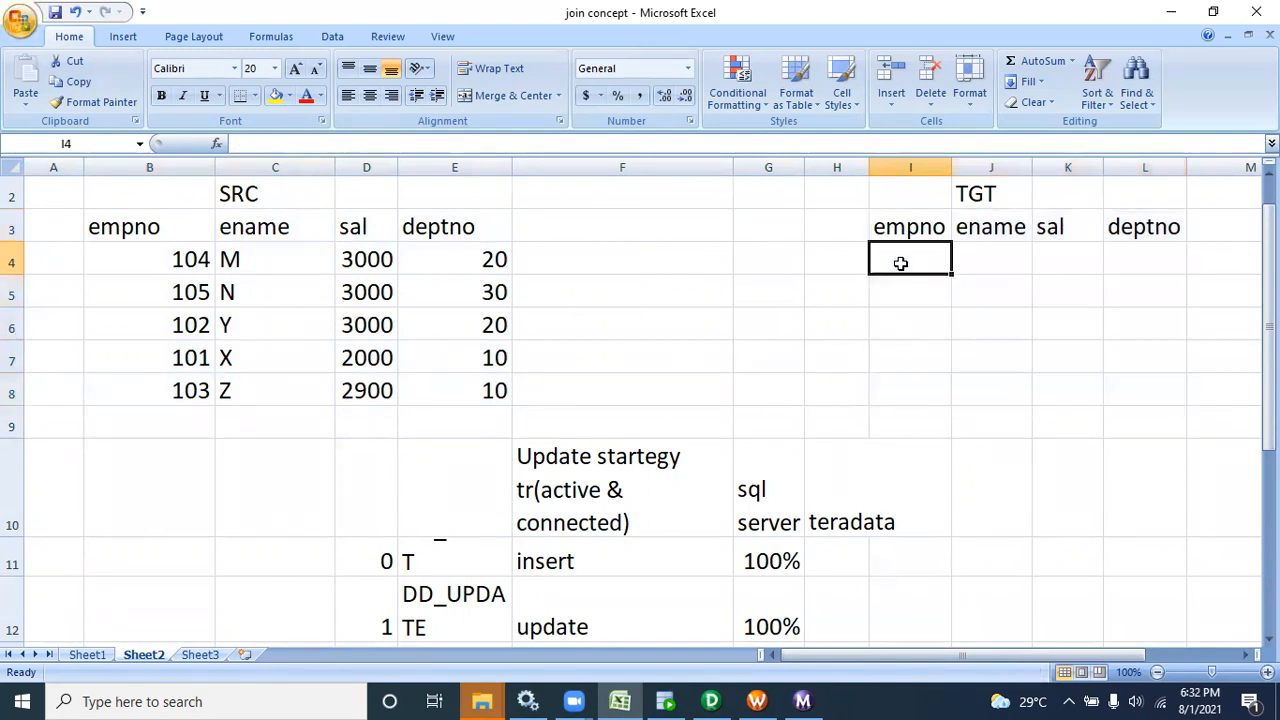
mouse_move(891, 227)
mouse_down()
mouse_move(895, 273)
mouse_move(894, 246)
mouse_up()
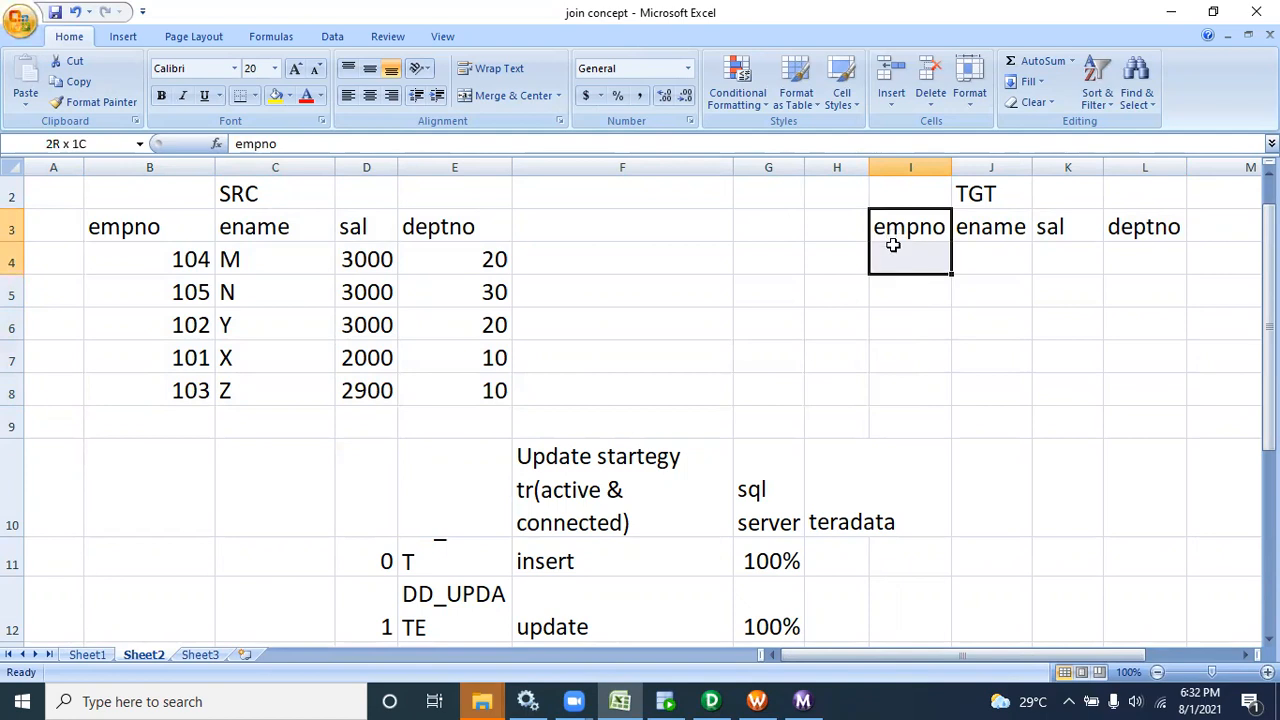
click(711, 701)
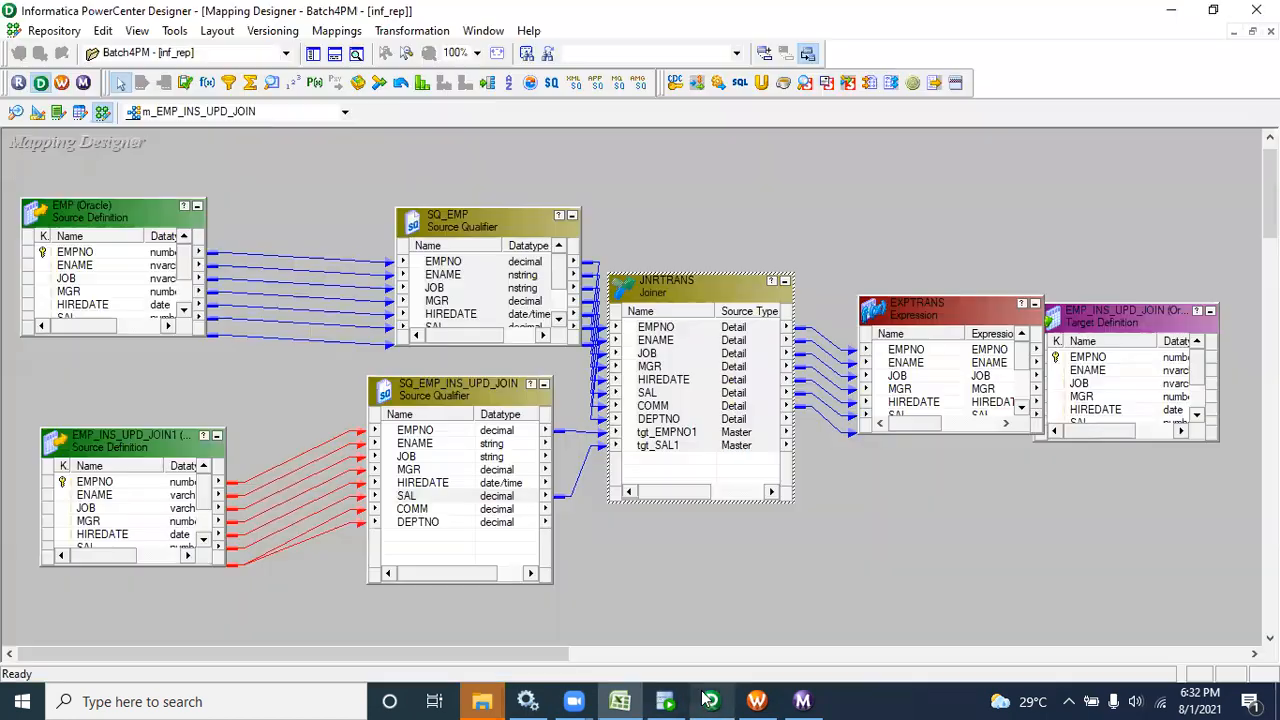
click(660, 434)
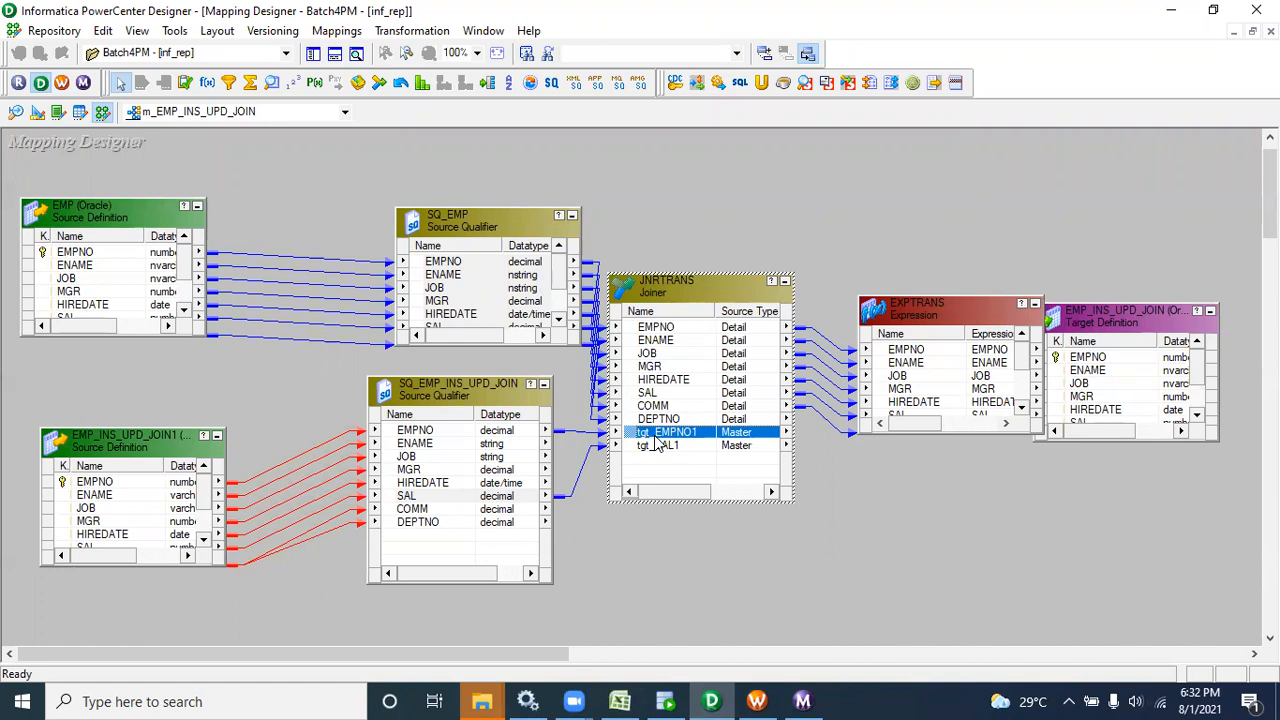
click(622, 701)
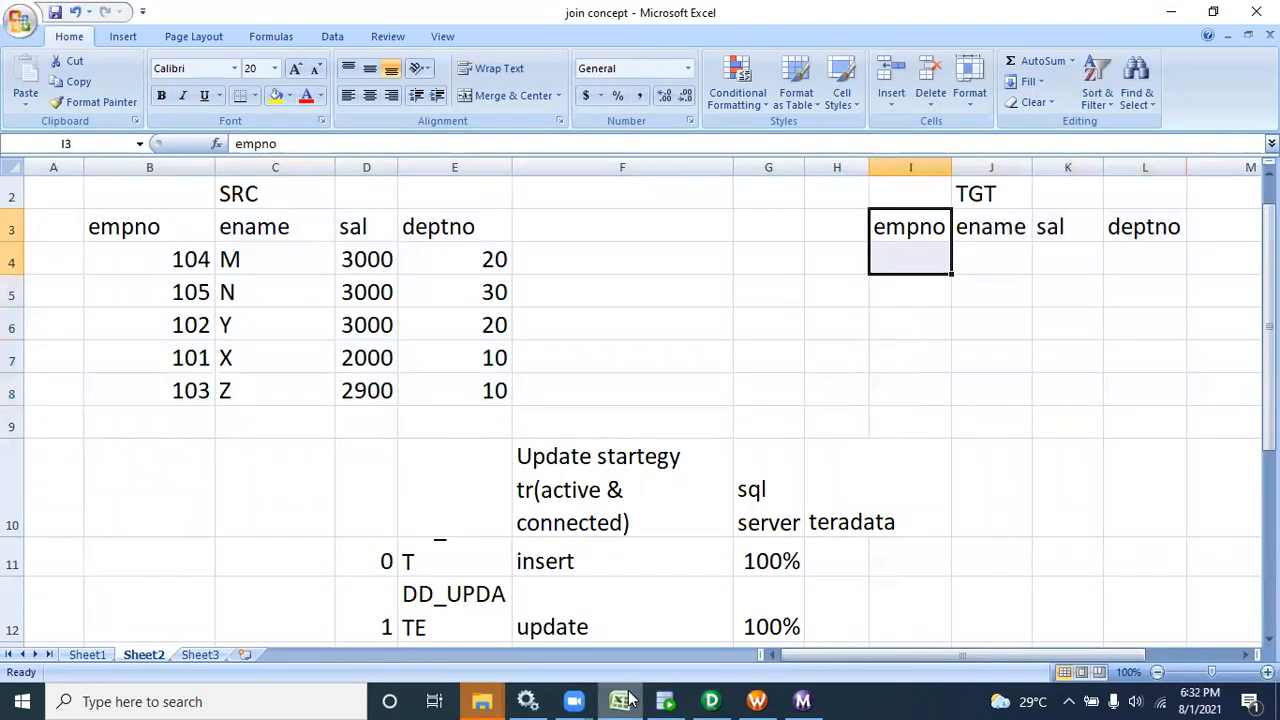
drag(902, 252, 1134, 266)
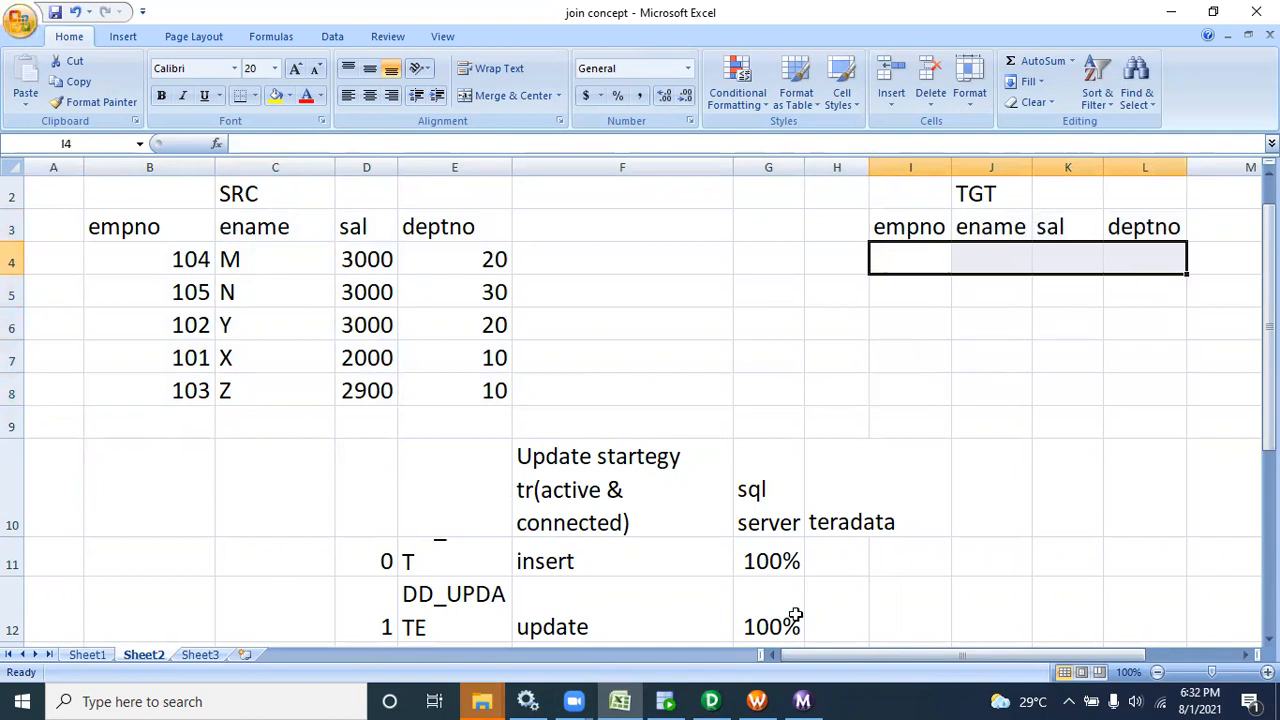
- Switch to PowerCenter Designer and add two ports named INSERT and UPDATE to the EXPTRANS Expression transformation
click(711, 701)
click(910, 405)
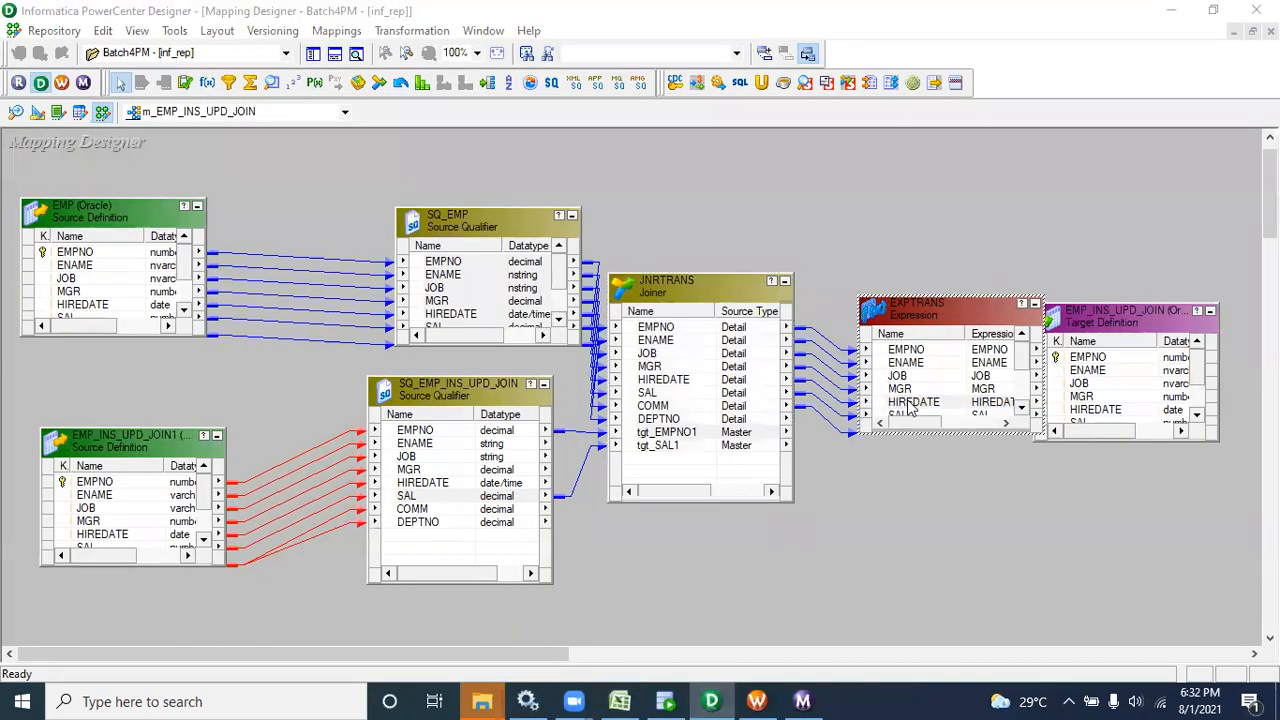
double_click(910, 405)
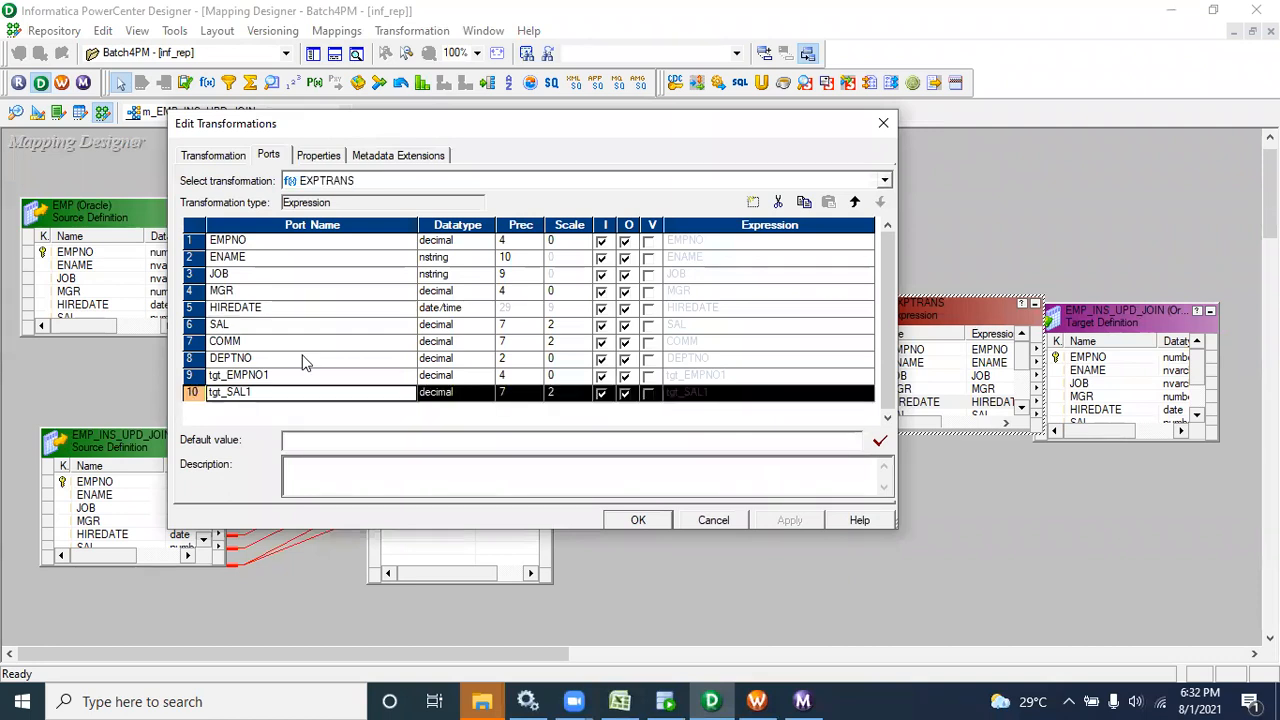
click(753, 202)
click(753, 202)
click(351, 395)
text(INSERT)
click(317, 411)
text(UPDATE)
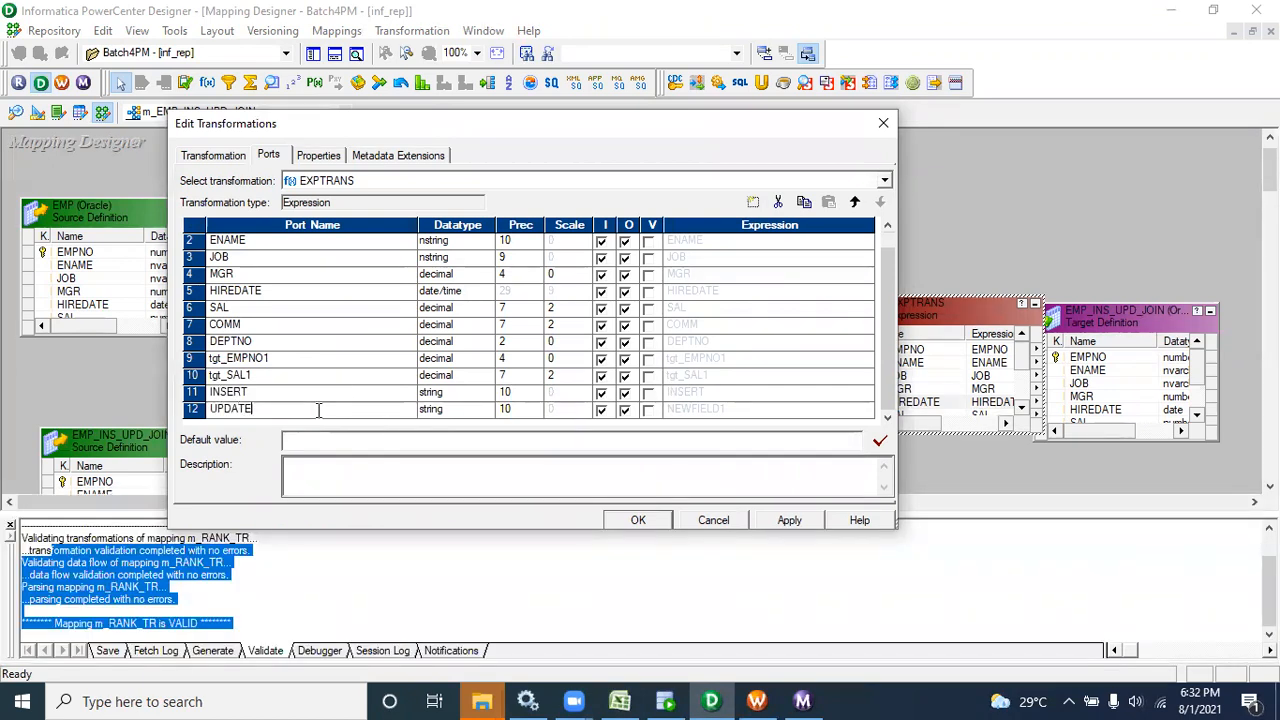
- Set the INSERT and UPDATE ports to the integer datatype and make both output-only
click(450, 393)
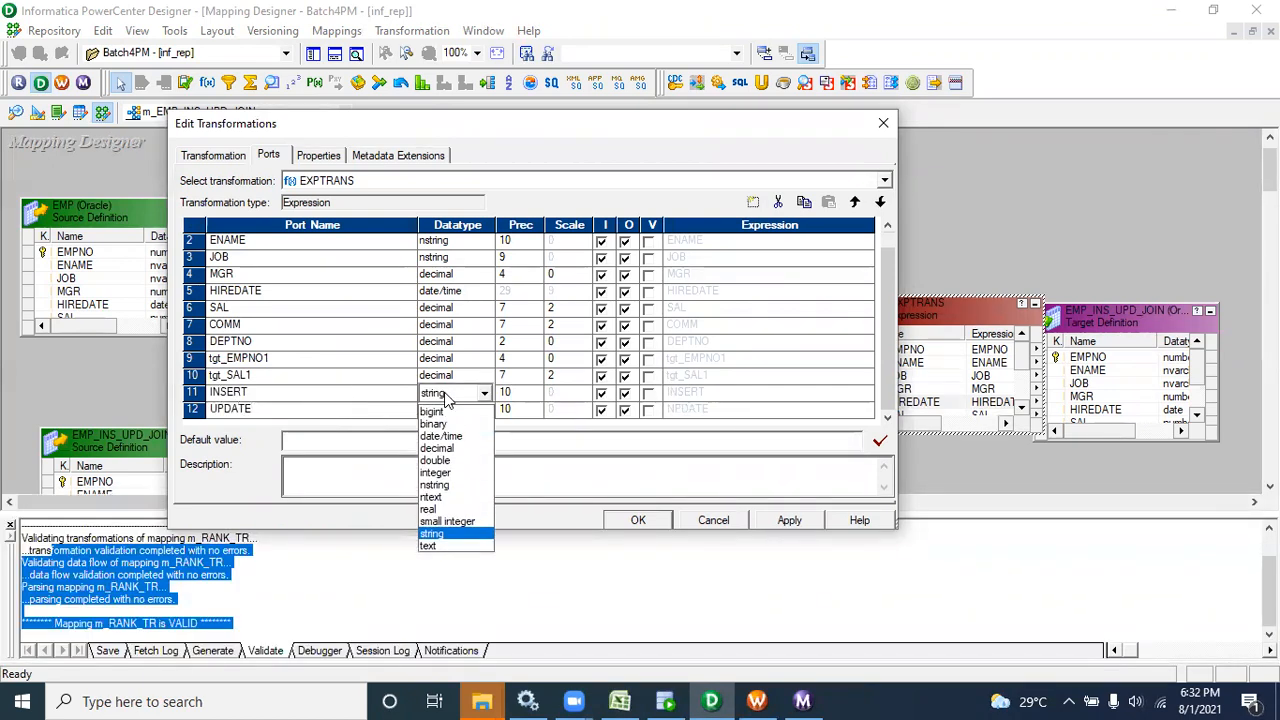
click(449, 468)
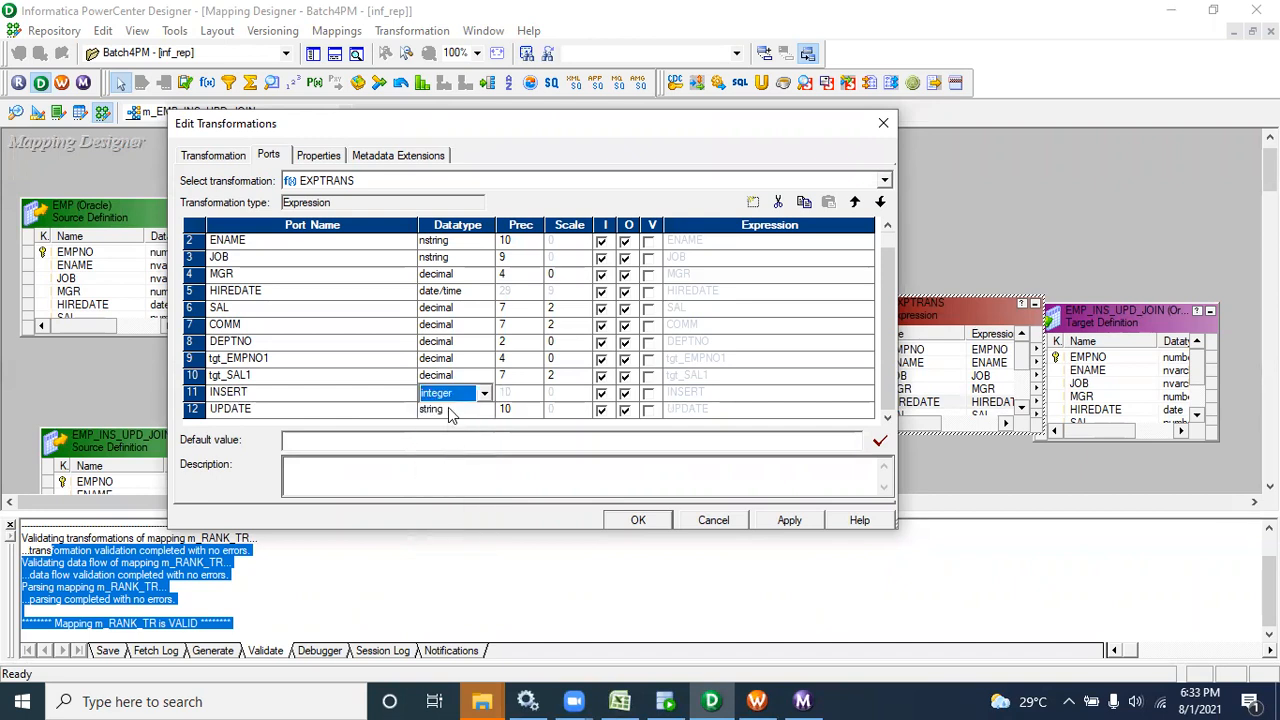
click(449, 410)
click(449, 490)
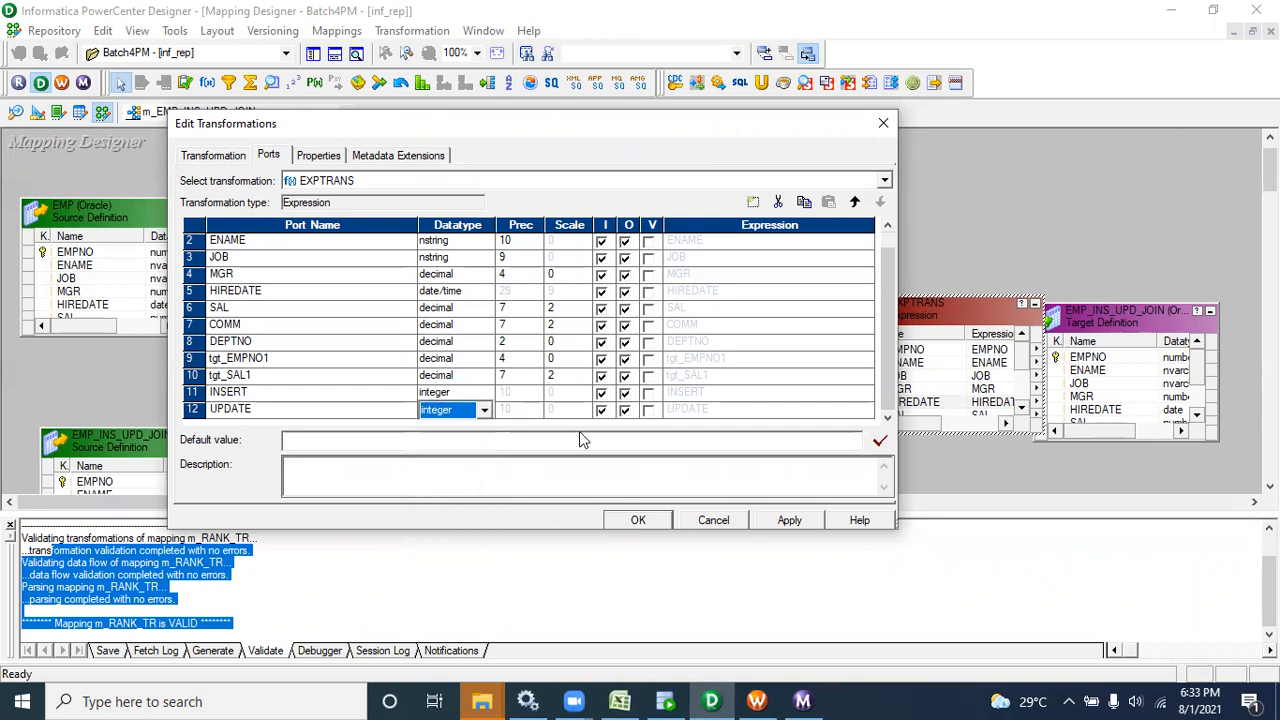
click(601, 392)
click(601, 410)
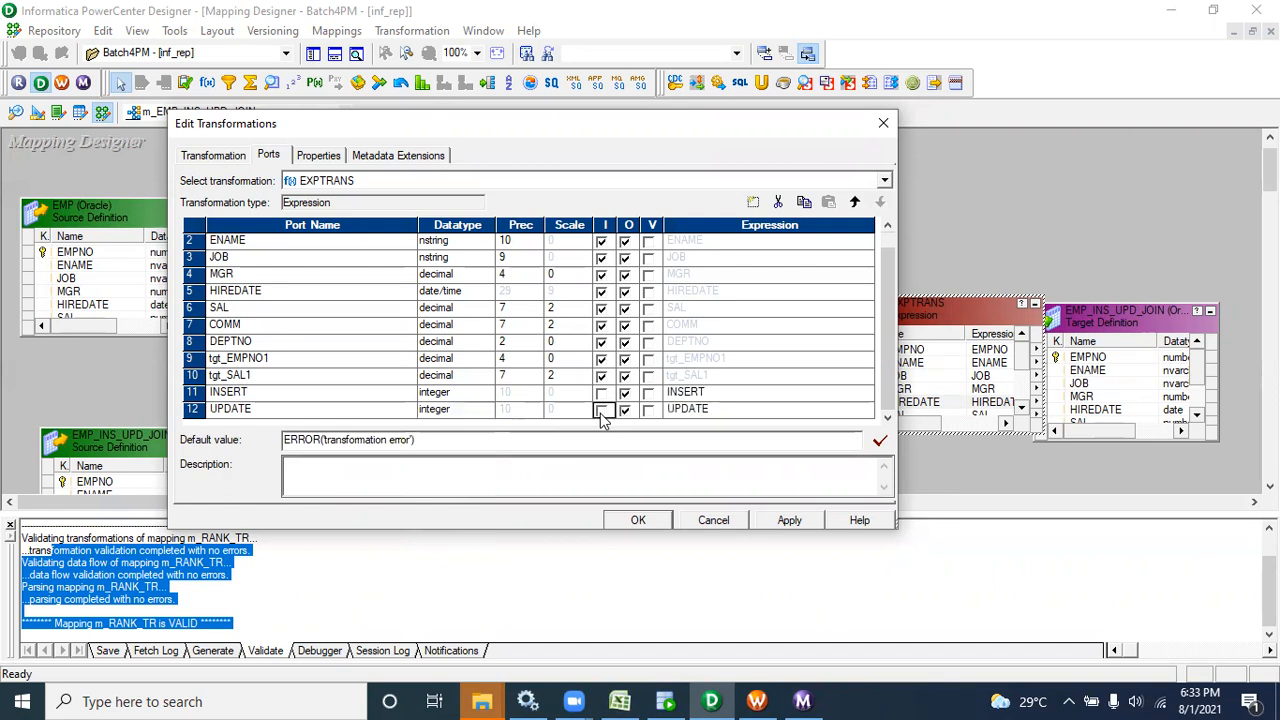
- Enter the expression iif(isnull(tgt_EMPNO1),1) for the INSERT port and validate it
click(866, 393)
drag(671, 249, 513, 192)
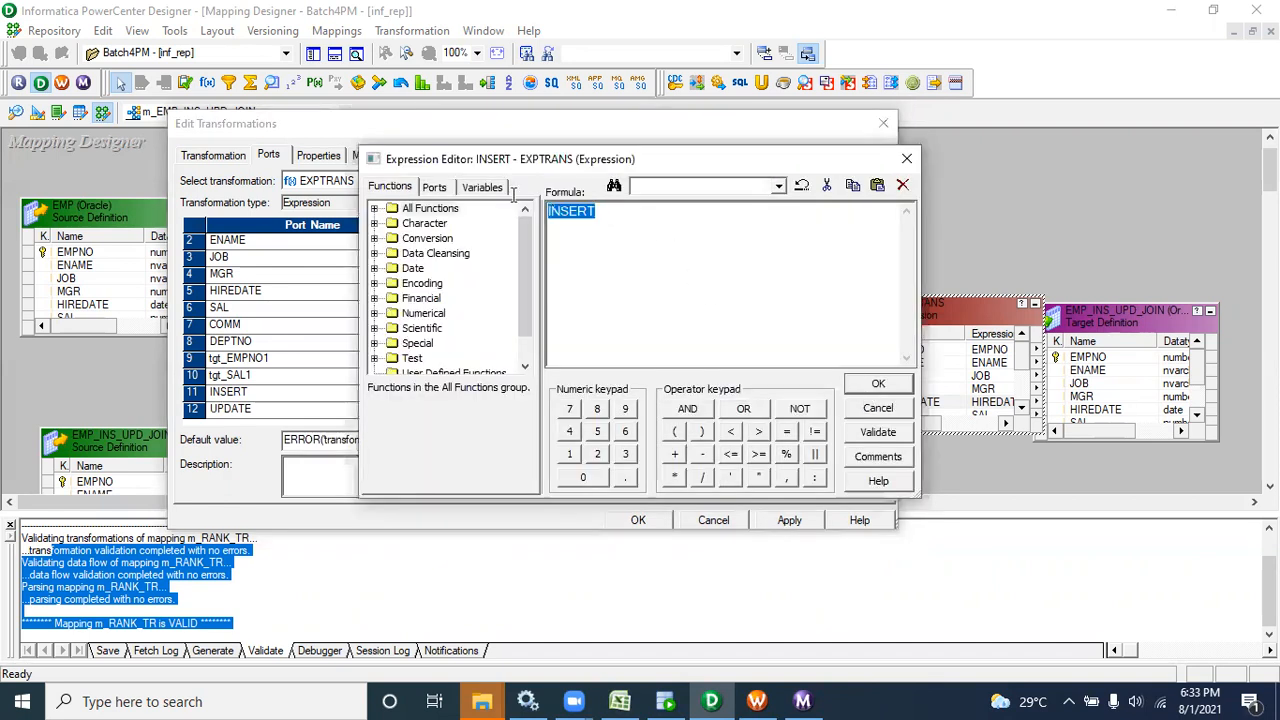
text(iif(isnull()
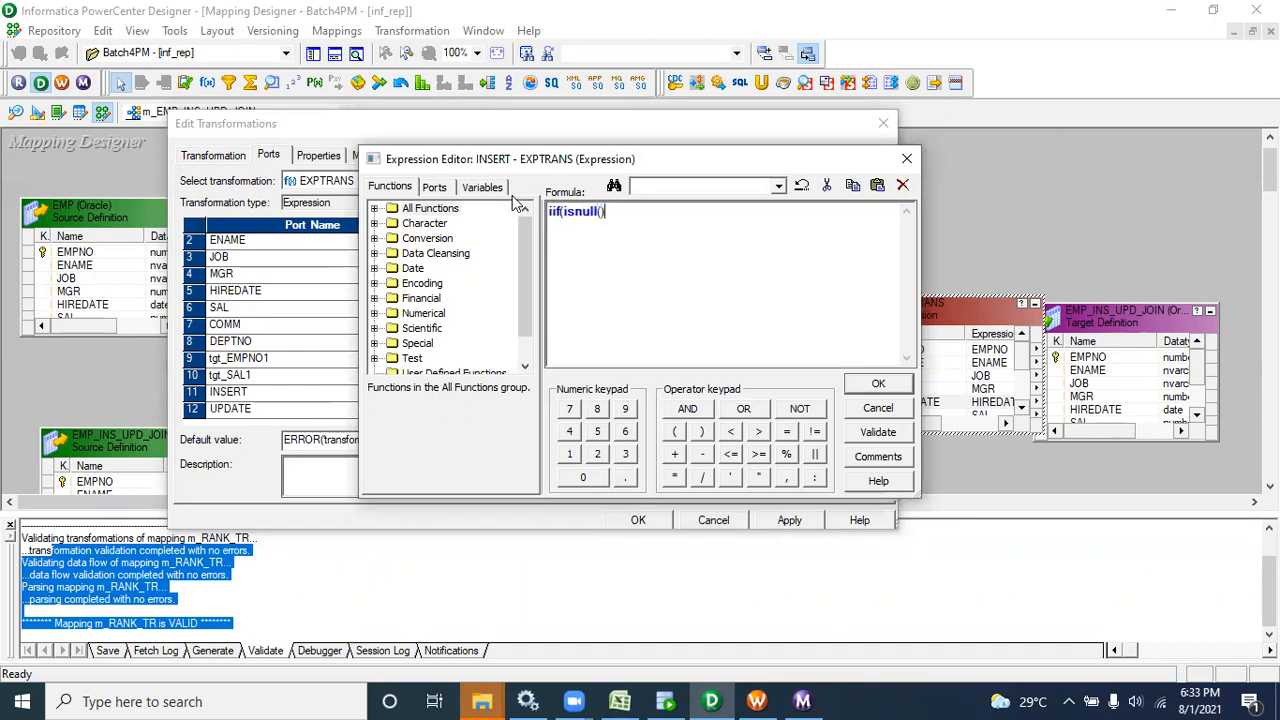
click(434, 187)
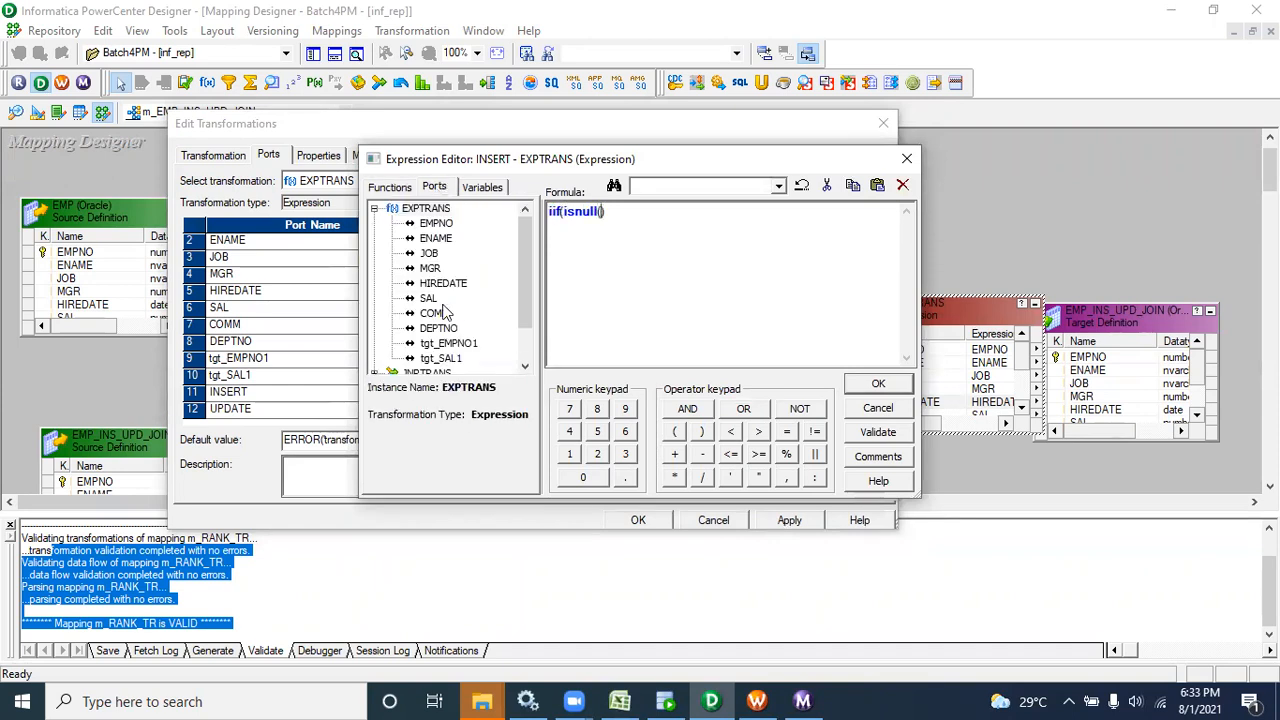
click(441, 358)
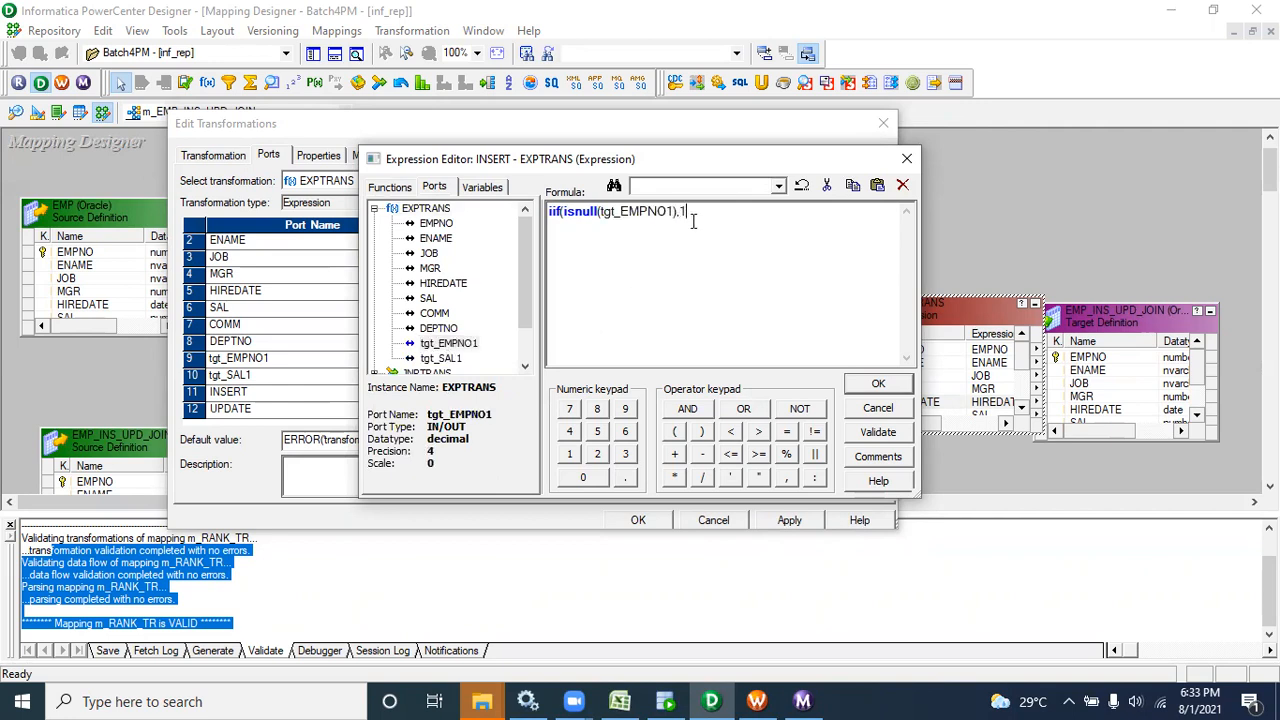
click(866, 434)
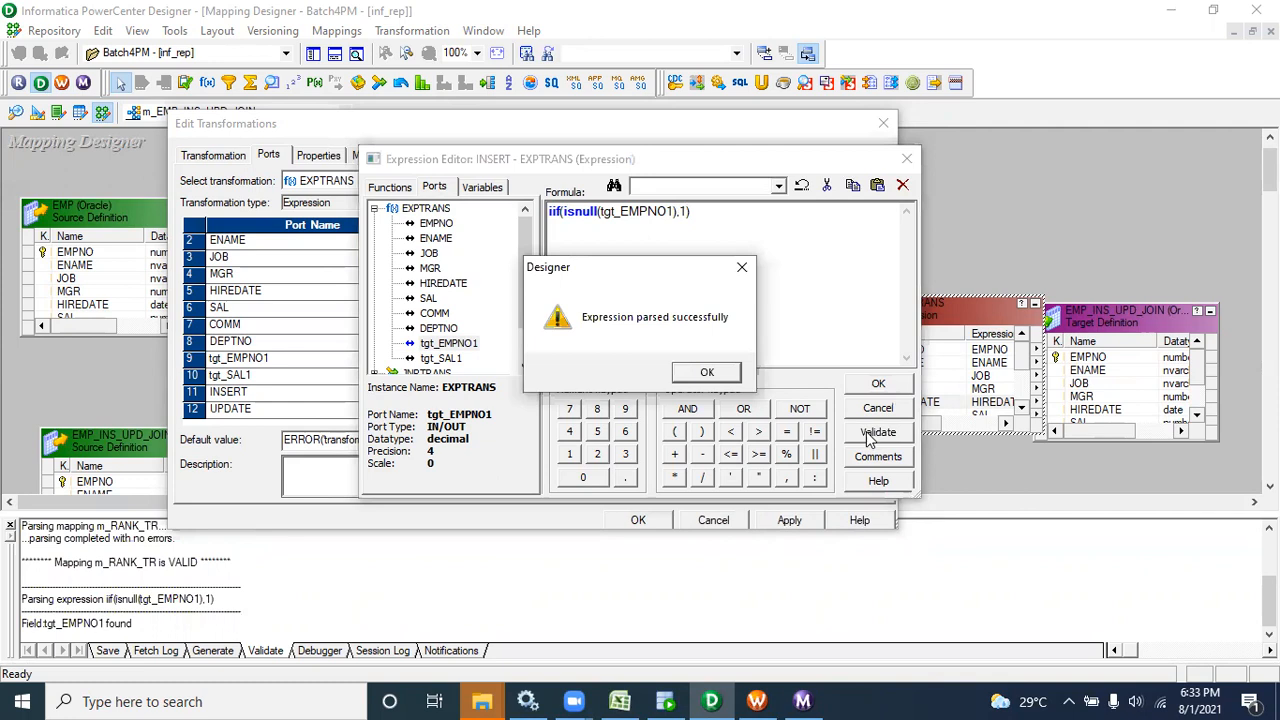
click(707, 373)
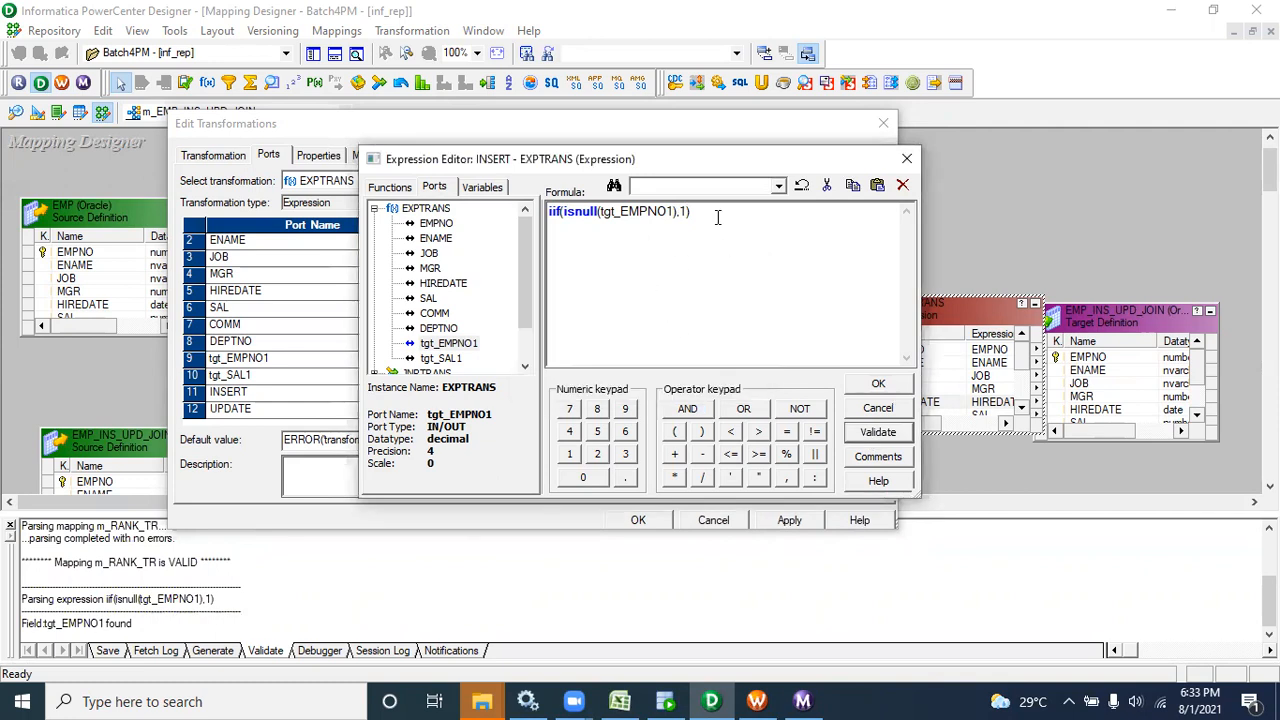
- Review the INSERT formula and its tgt_EMPNO1 argument, copy the whole formula, and accept the expression
drag(650, 234, 528, 217)
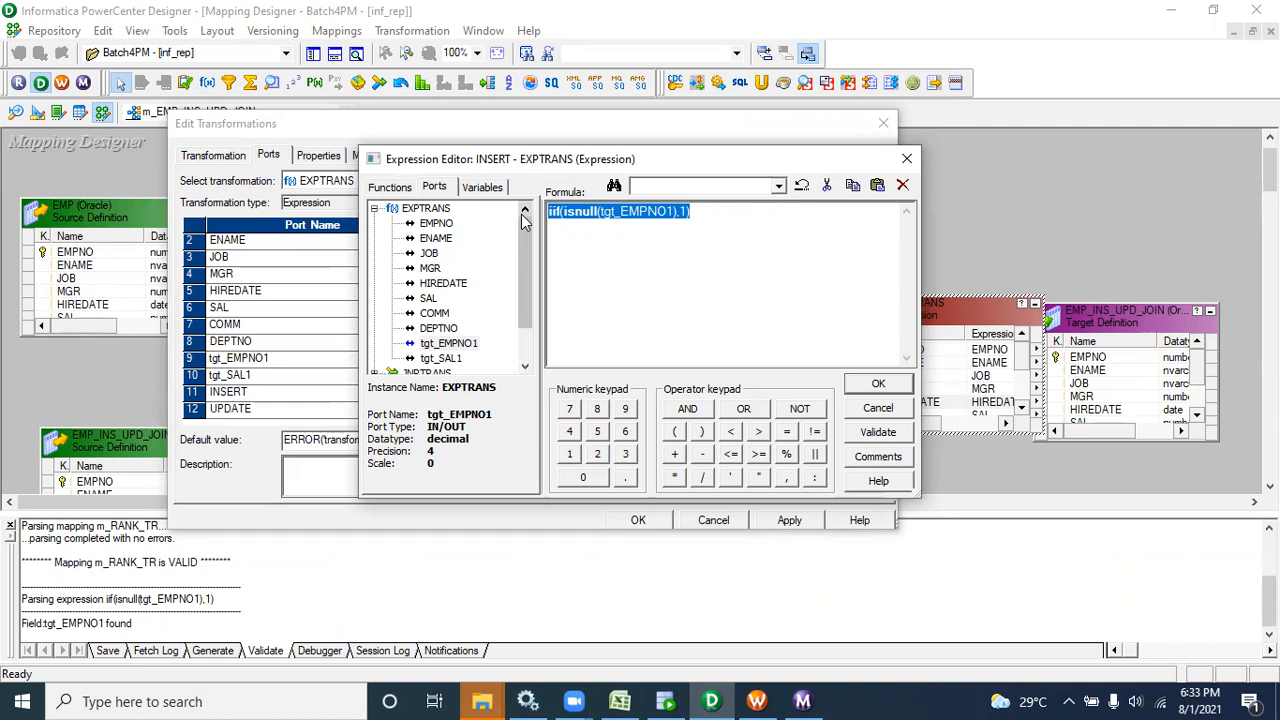
click(614, 213)
drag(673, 214, 600, 213)
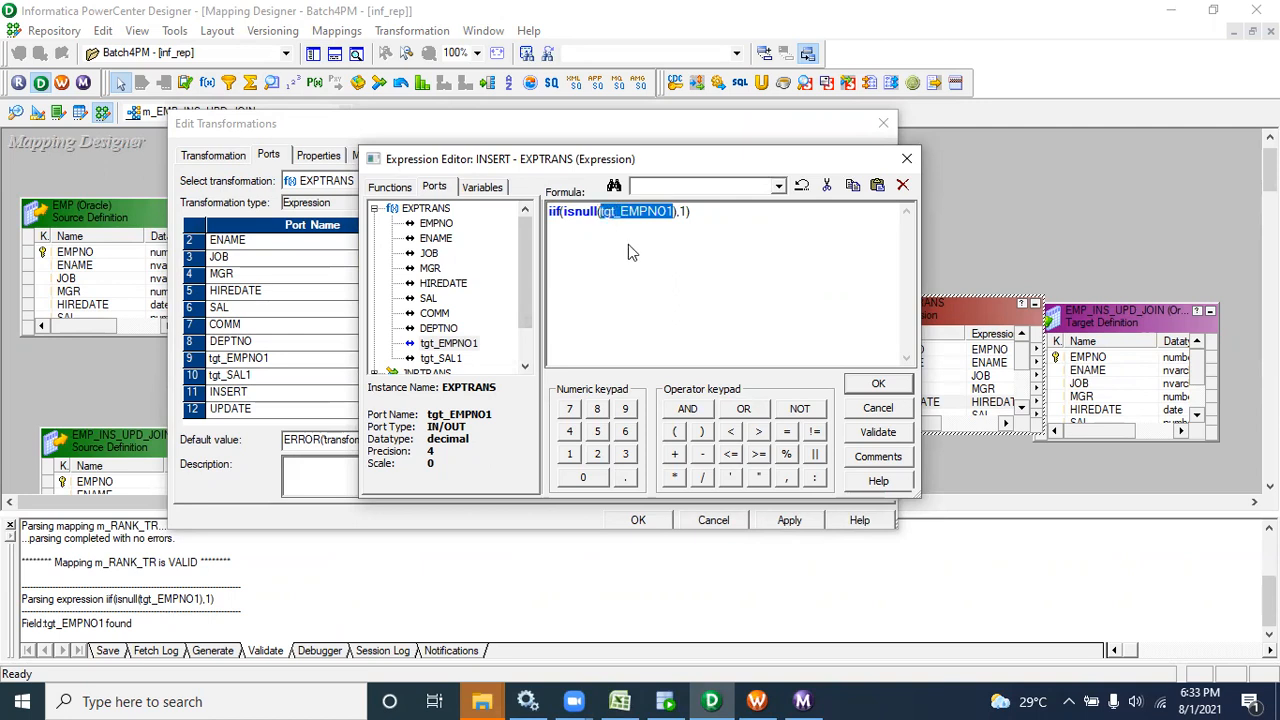
drag(710, 227, 488, 202)
key(ctrl+c)
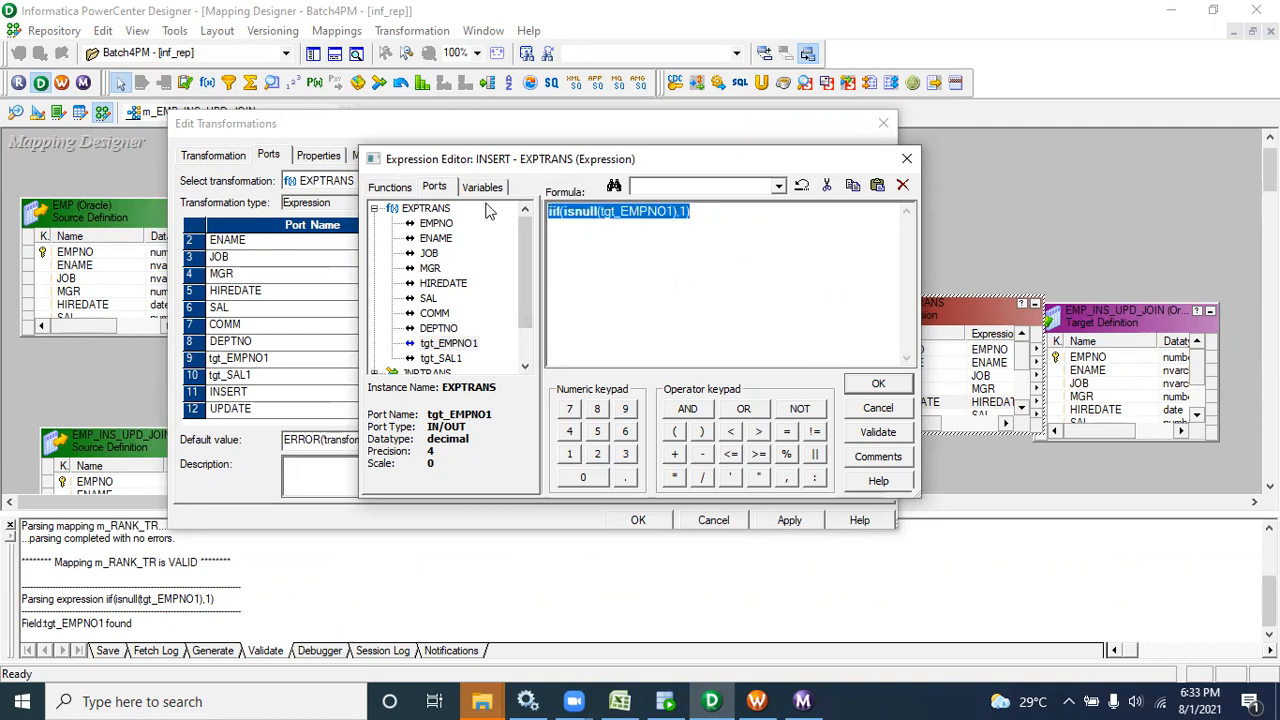
click(860, 388)
- Open the UPDATE port's expression, replace it with the copied INSERT formula, and add not before isnull
click(868, 410)
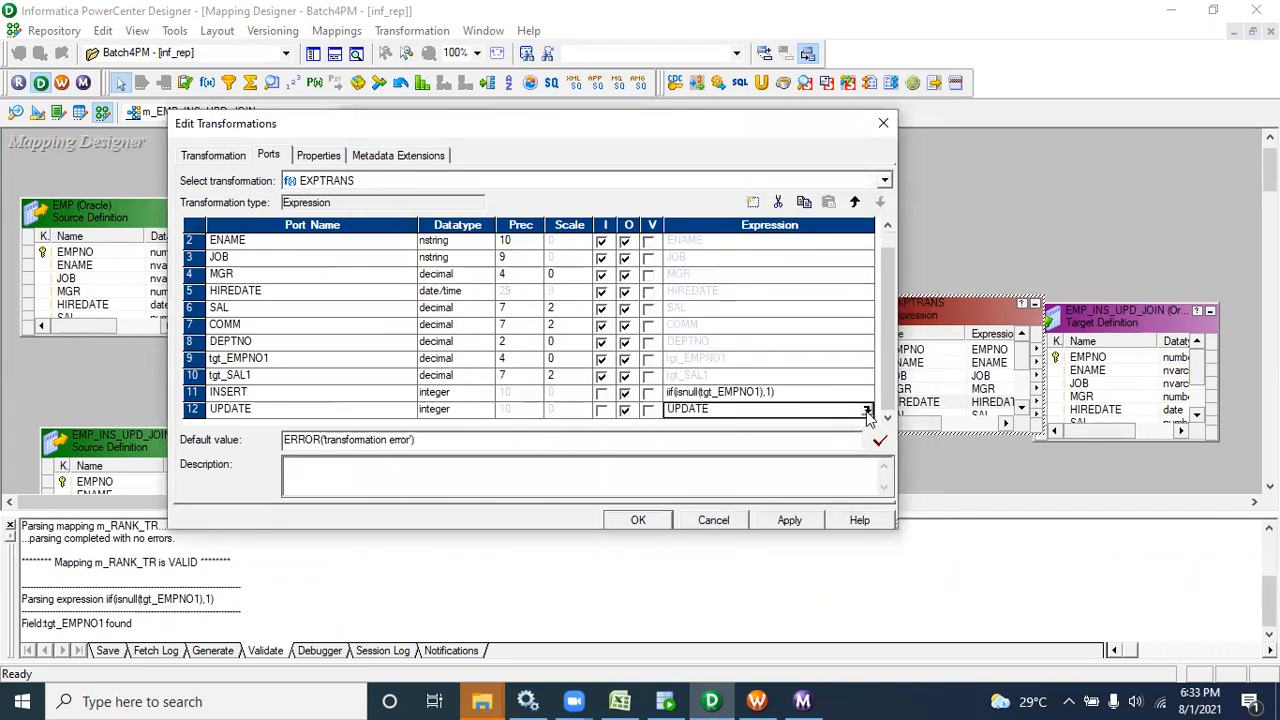
click(867, 411)
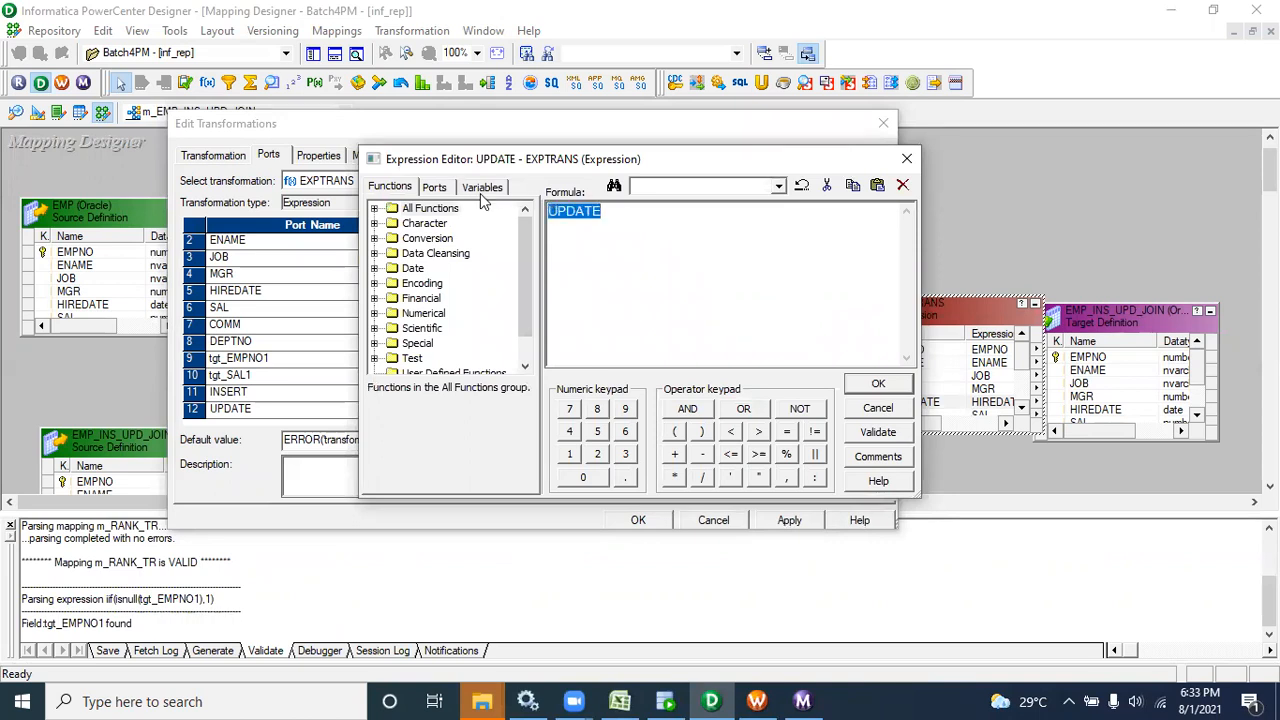
key(ctrl+v)
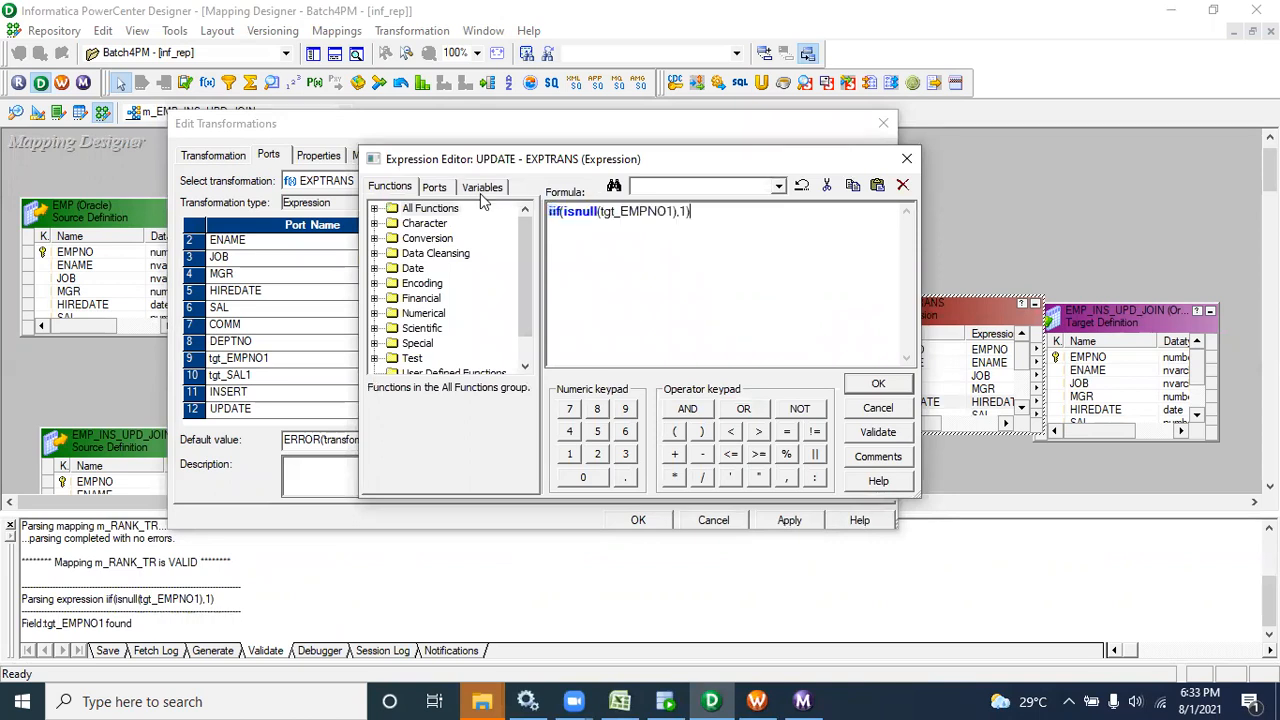
click(565, 213)
text(not)
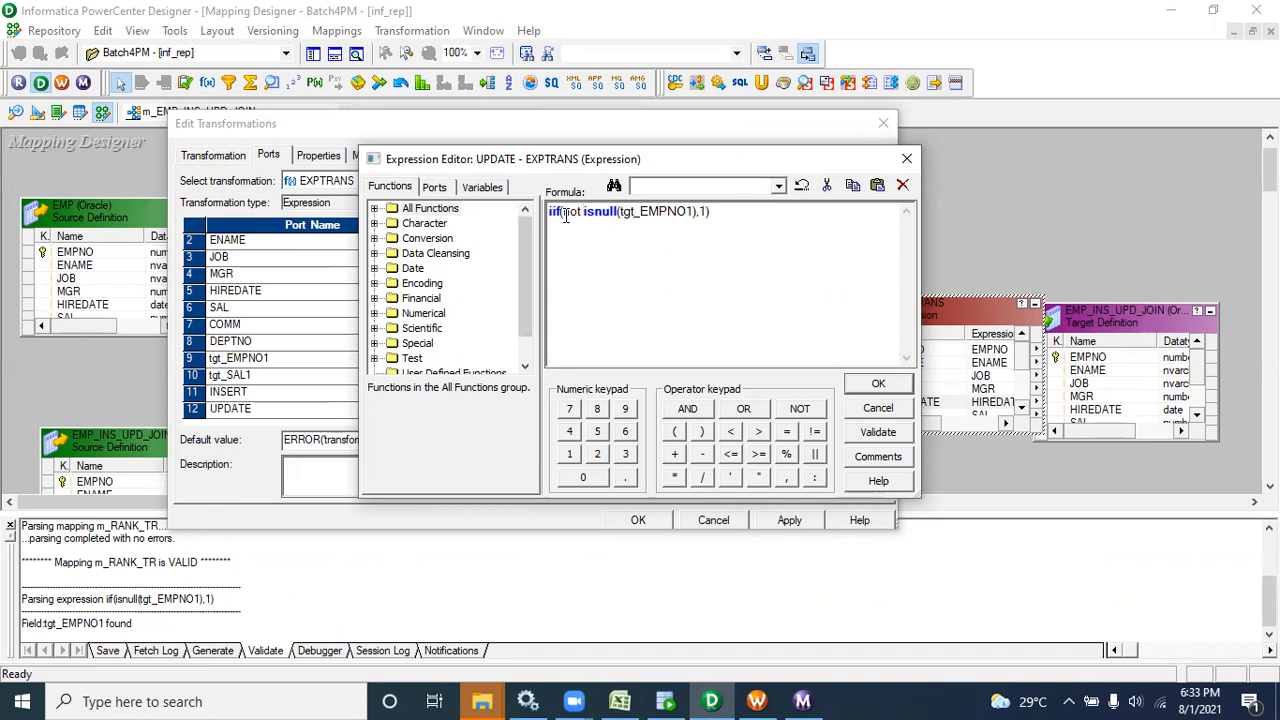
- Add the condition and SAL<>tgt_SAL1 after the isnull check in the UPDATE formula, using the SAL and tgt_SAL1 ports
drag(698, 211, 606, 211)
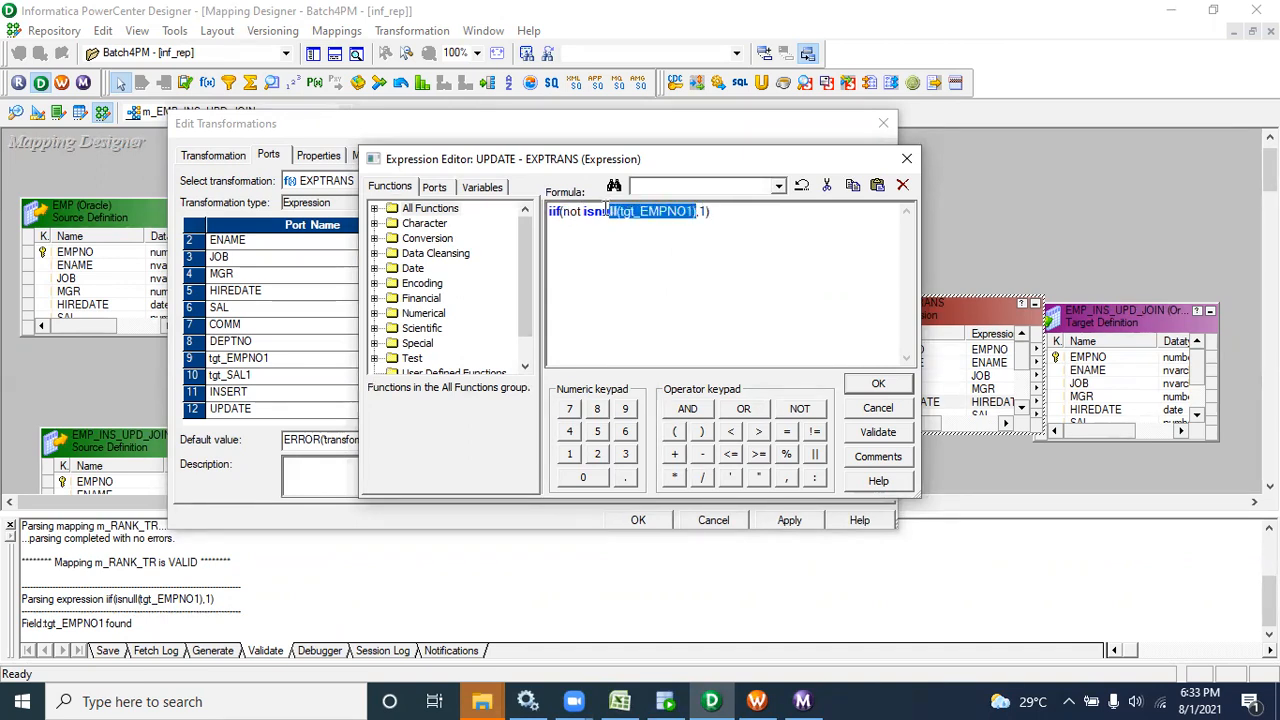
click(701, 211)
text(and)
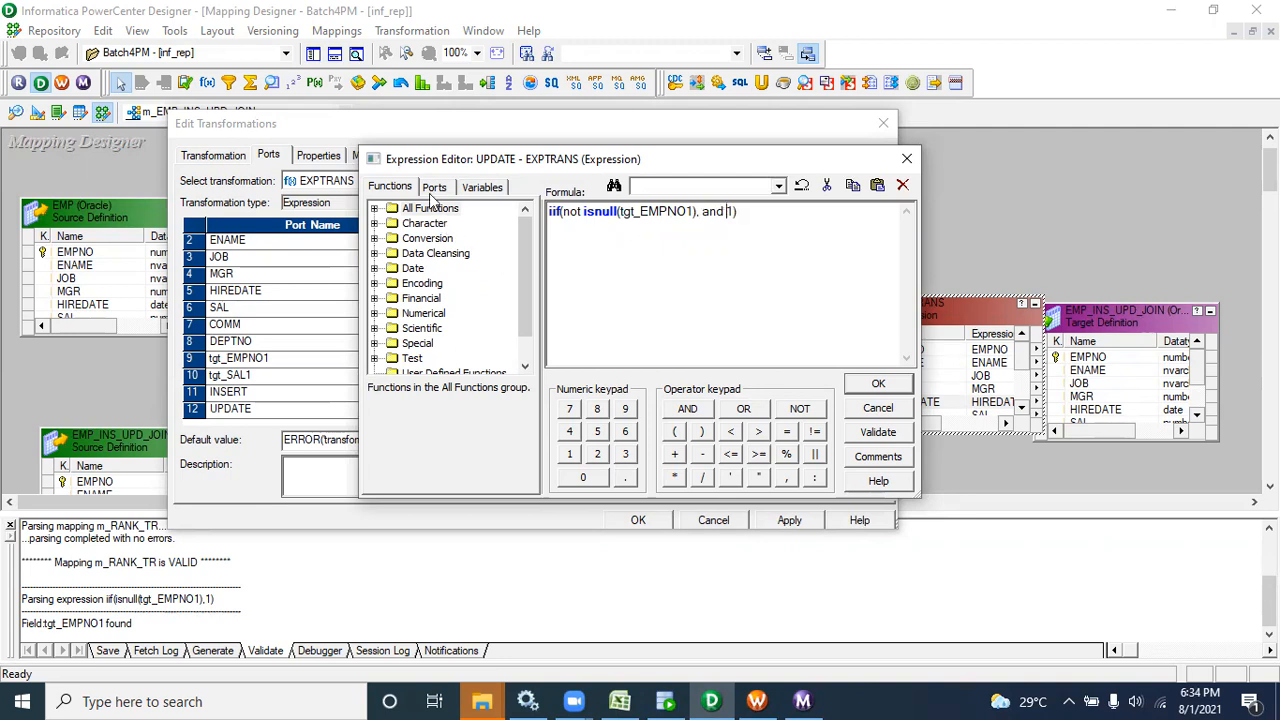
click(433, 187)
double_click(436, 299)
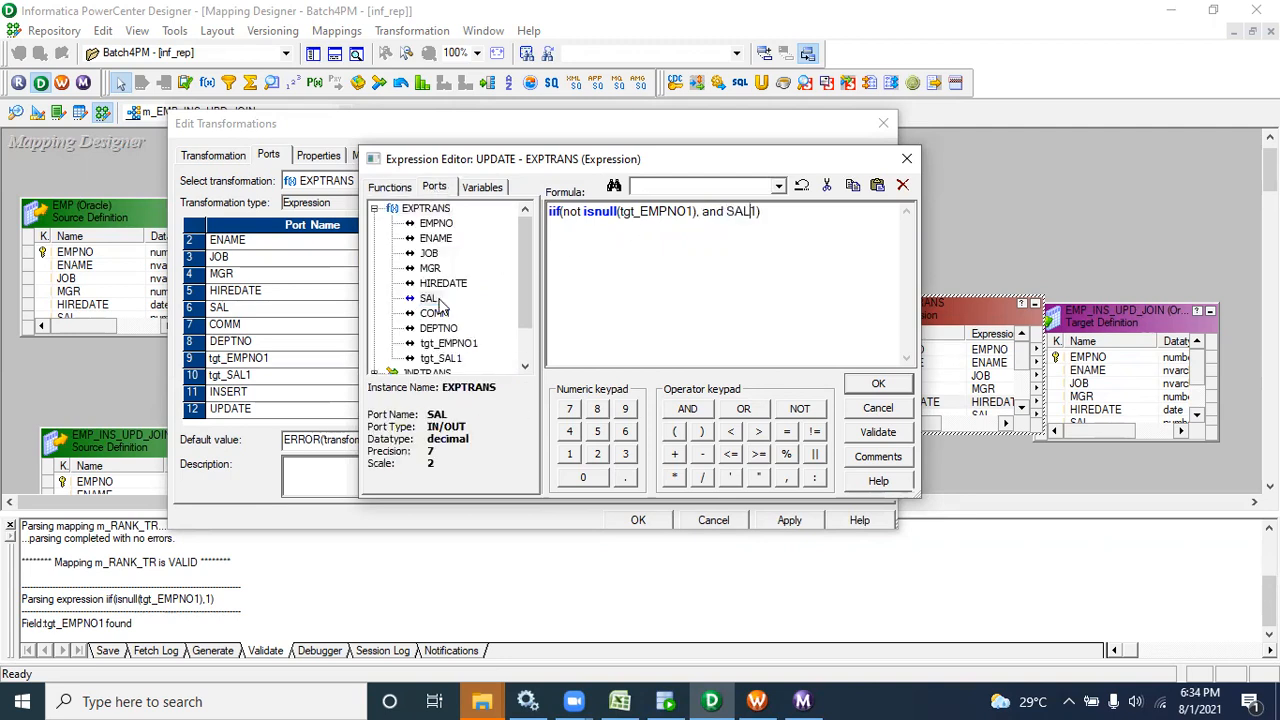
text(<>)
scroll(519, 285, down, 1)
double_click(440, 313)
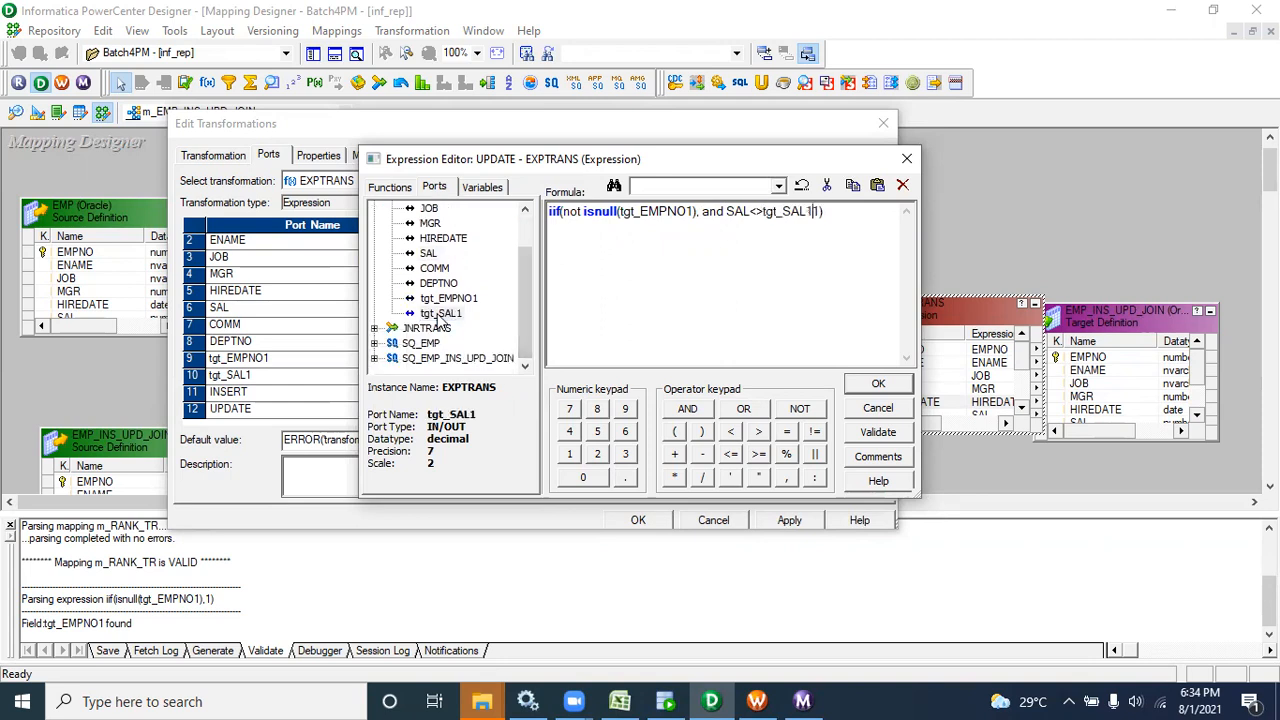
- Correct the commas so the UPDATE formula reads iif(not isnull(tgt_EMPNO1) and SAL<>tgt_SAL1,1), and validate it
click(868, 438)
click(758, 369)
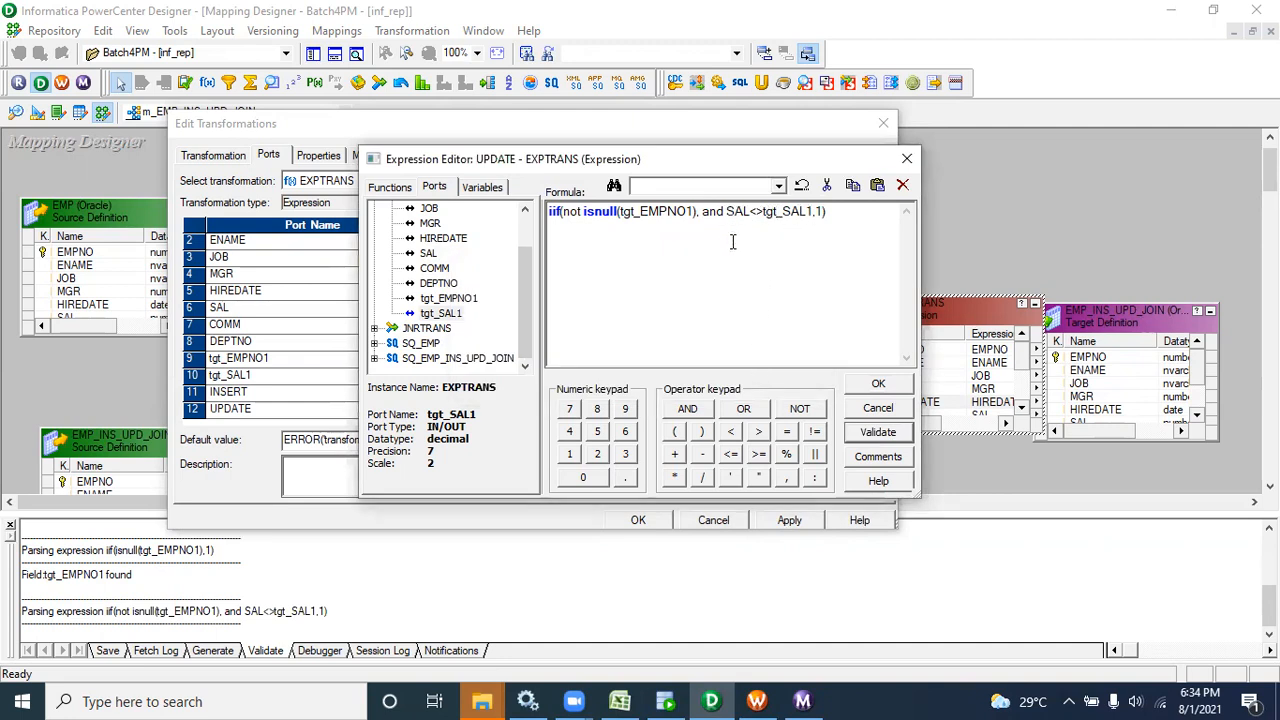
click(702, 214)
key(BackSpace)
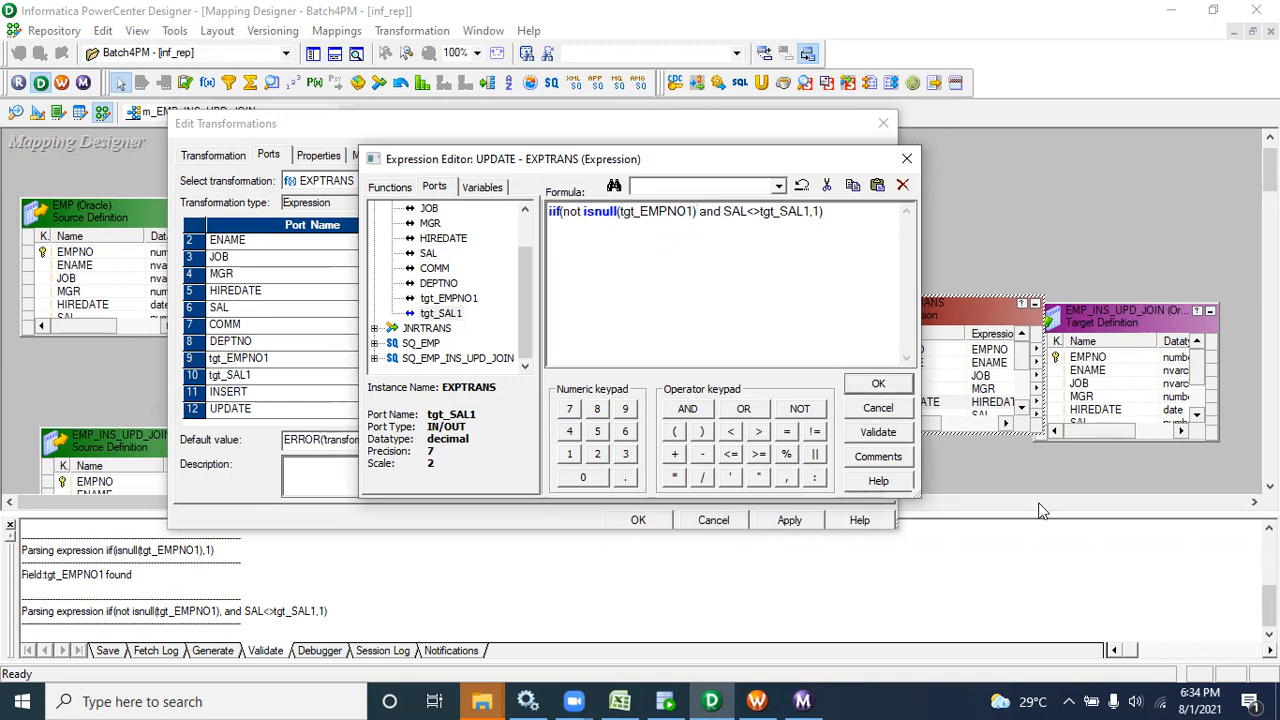
click(878, 431)
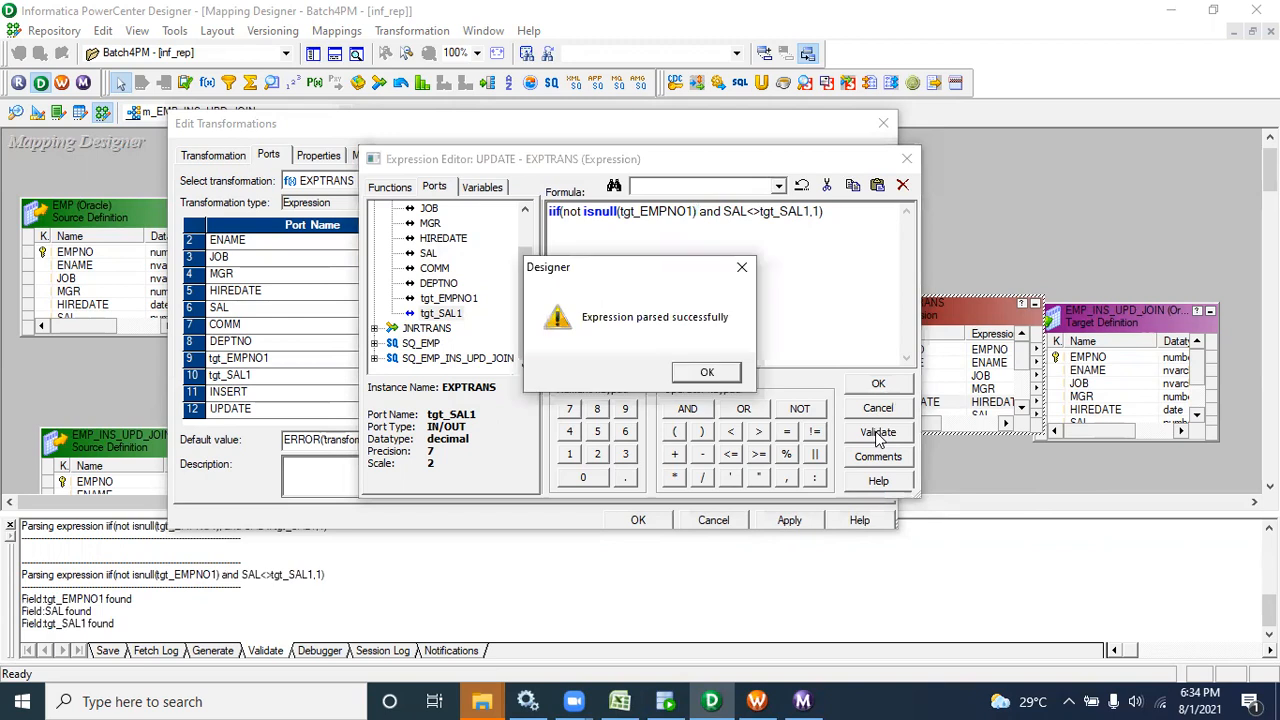
click(700, 372)
- Copy the UPDATE formula, switch to the join concept workbook in Excel, and paste it into cells F6 and F5
drag(824, 211, 528, 212)
key(ctrl+c)
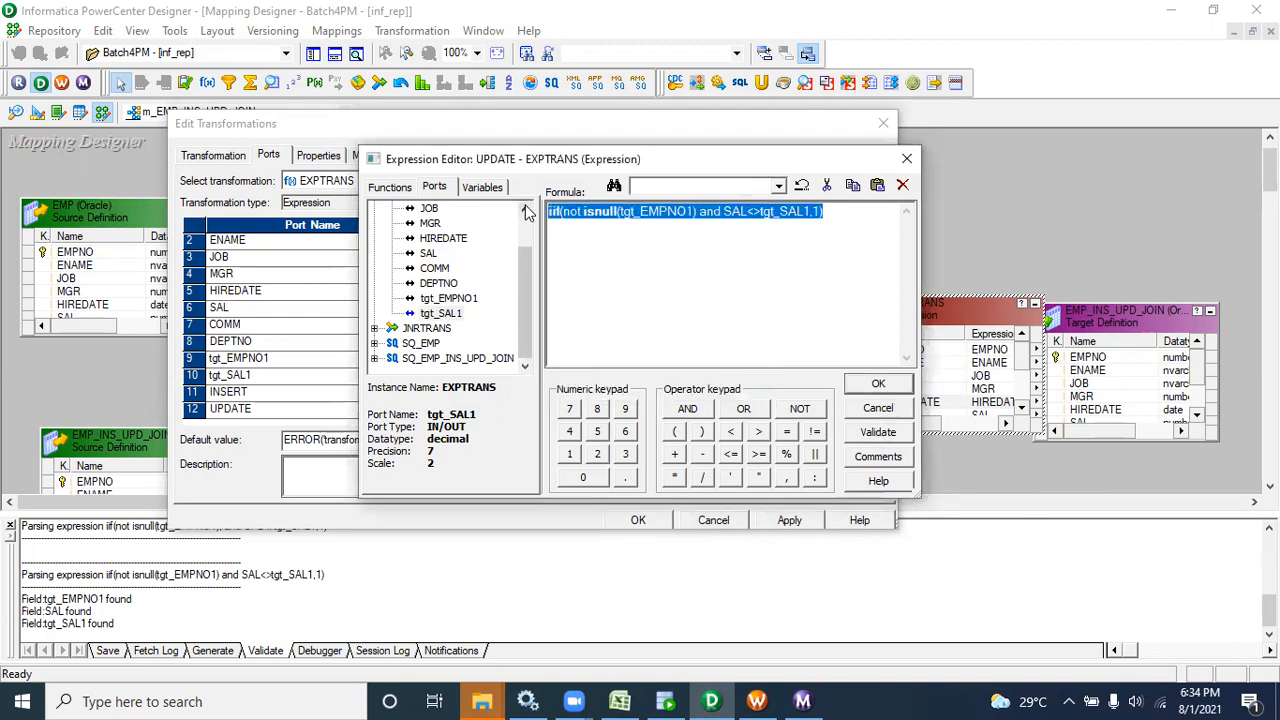
click(618, 700)
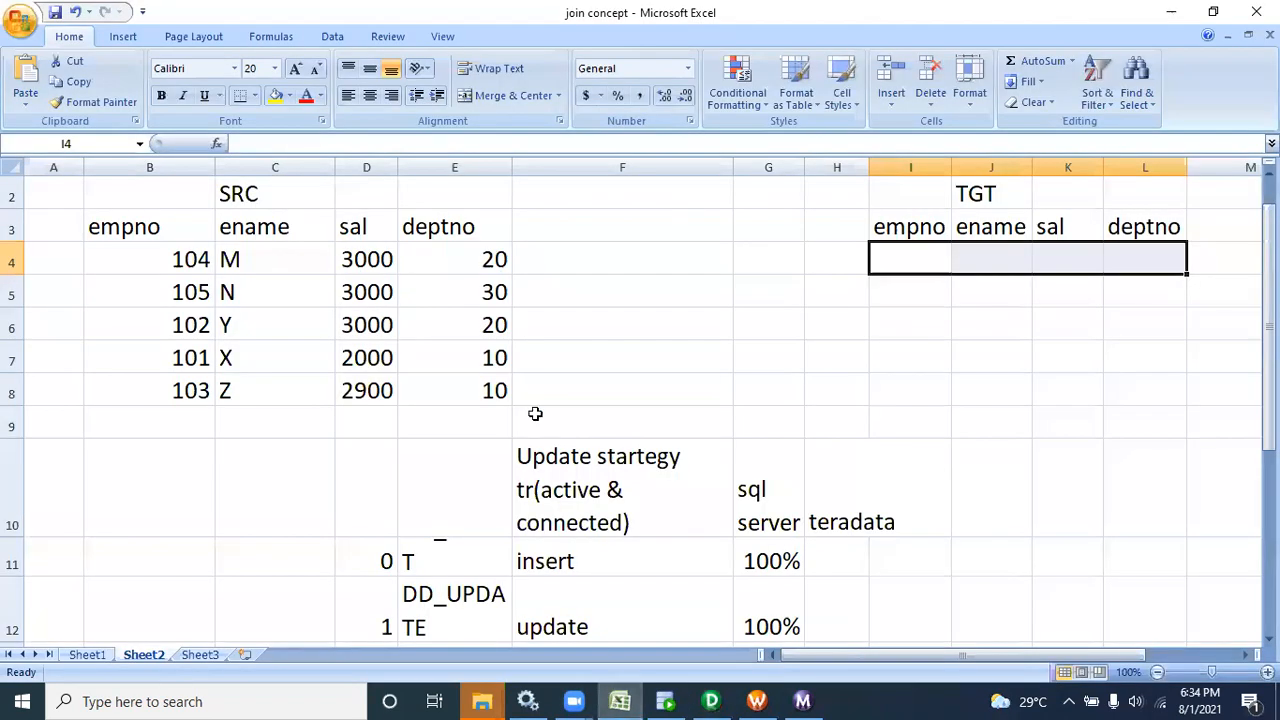
click(690, 316)
key(ctrl+v)
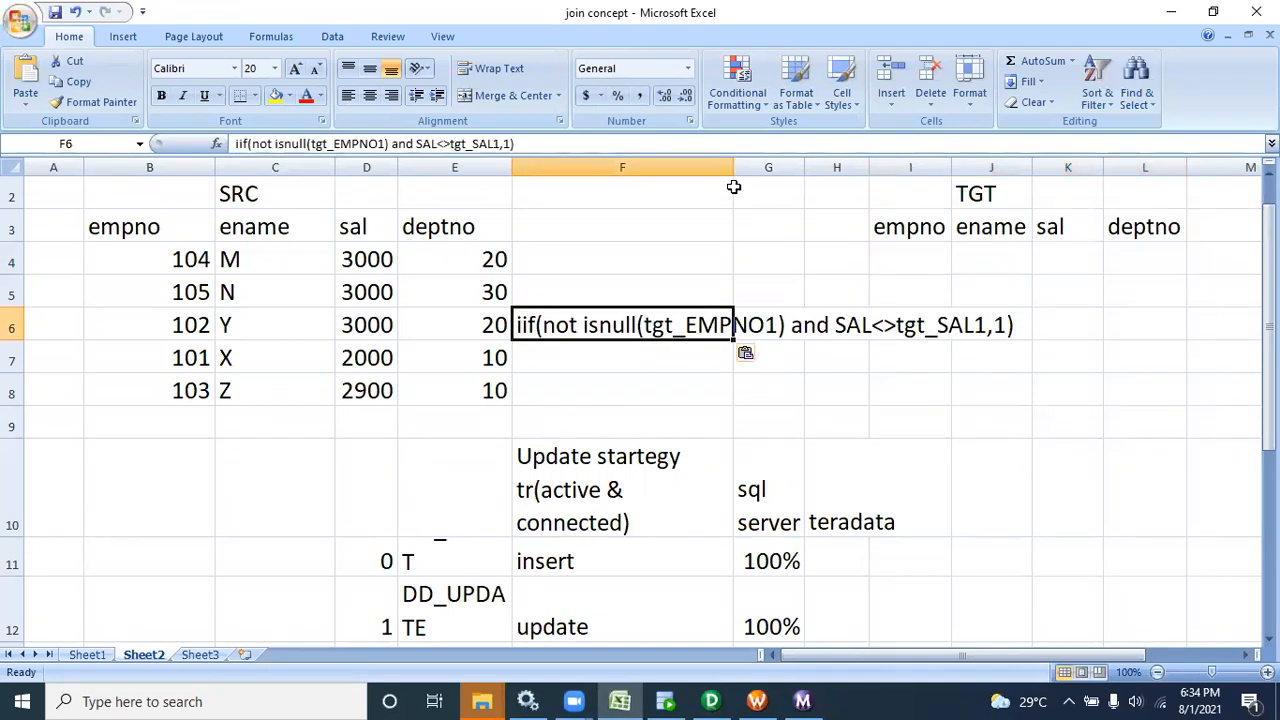
click(642, 287)
key(ctrl+v)
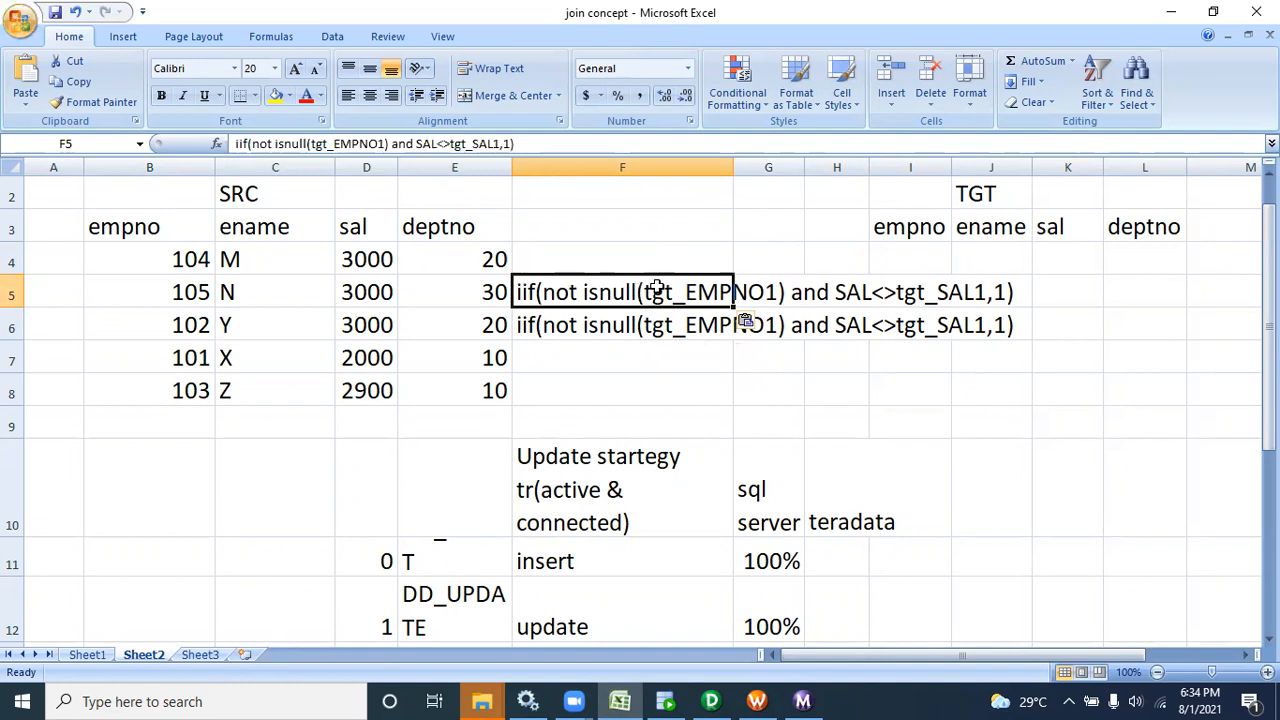
- Trim the formula text in cell F5 to iif(not isnull(tgt_EMPNO1) by removing the salary condition and the ending
double_click(785, 291)
drag(836, 325, 836, 292)
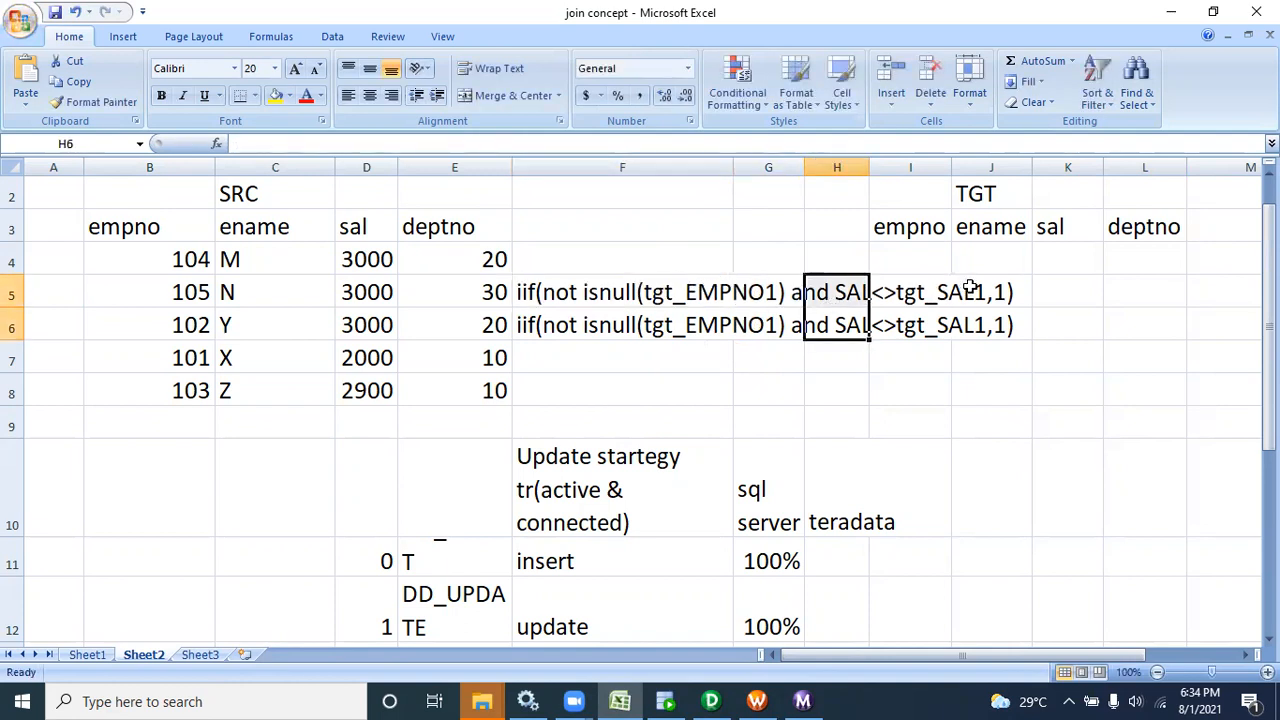
click(1003, 291)
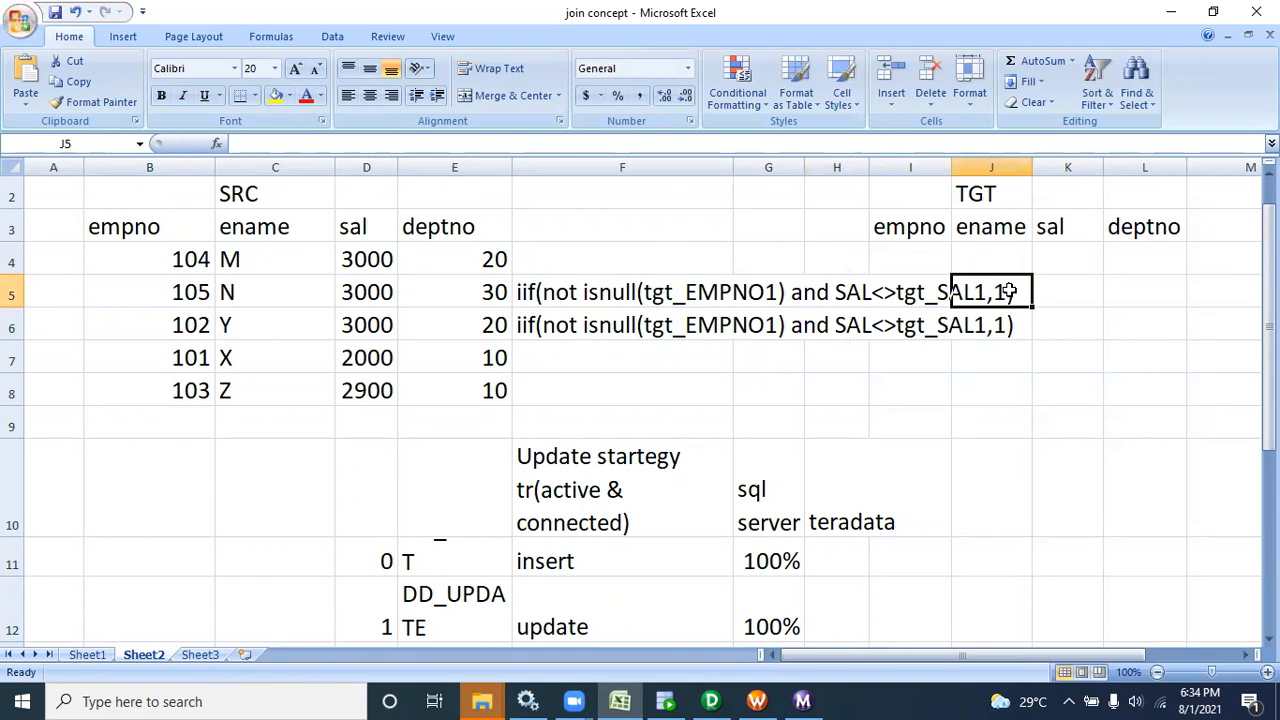
double_click(787, 289)
double_click(677, 289)
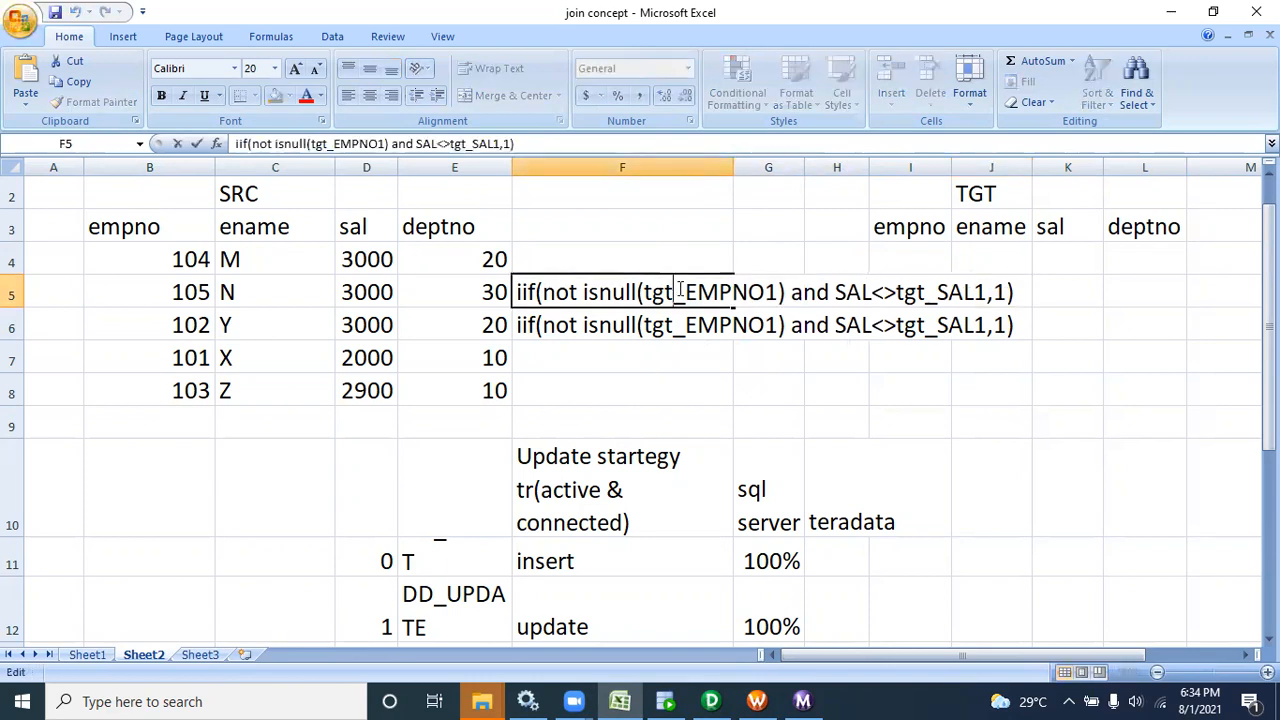
key(Right)
key(Right)
key(Right)
key(Right)
key(Right)
key(Right)
key(Right)
key(Right)
key(Right)
key(Right)
key(Right)
key(Right)
key(Right)
key(Right)
key(Right)
key(Delete)
key(Delete)
key(Delete)
key(Delete)
key(Delete)
key(Delete)
key(Delete)
key(Delete)
key(Delete)
key(Delete)
key(Delete)
key(Delete)
key(Delete)
key(BackSpace)
key(BackSpace)
key(BackSpace)
key(BackSpace)
key(BackSpace)
key(BackSpace)
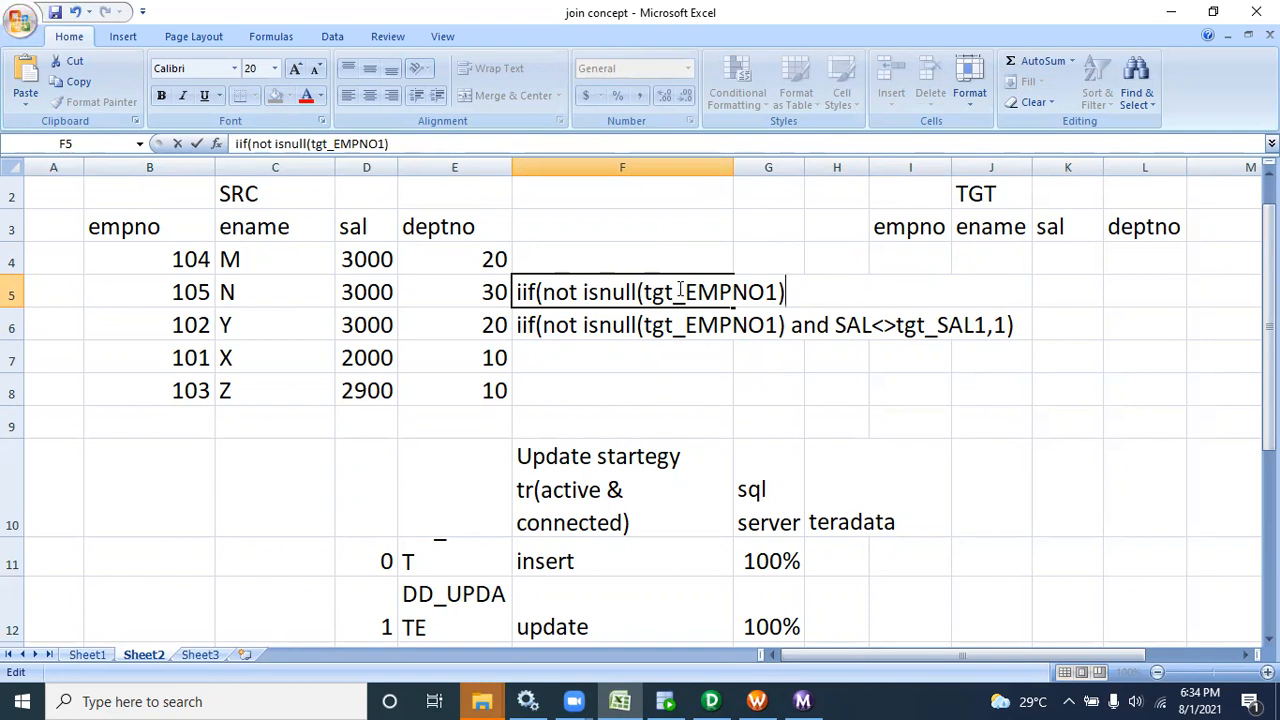
- Remove not from the formula text in F5 and end it with ,1) so it reads iif( isnull(tgt_EMPNO1),1)
click(580, 292)
key(BackSpace)
key(BackSpace)
key(BackSpace)
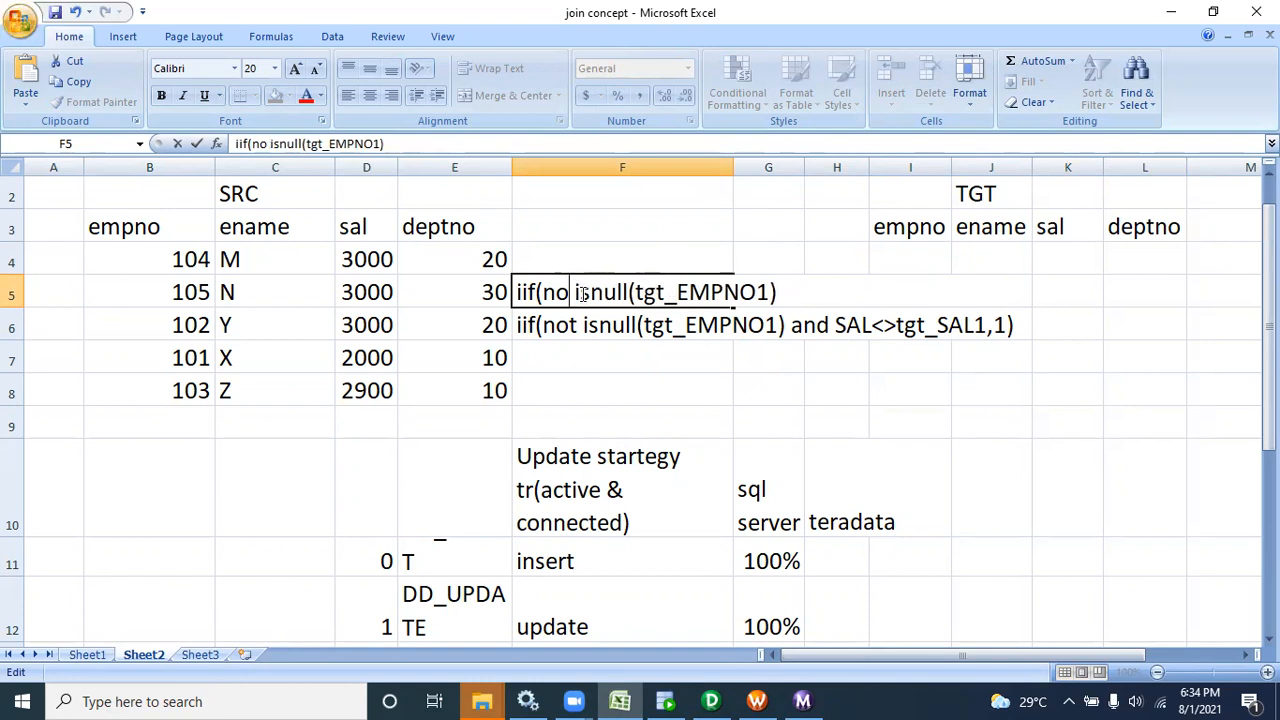
click(757, 291)
text(,1))
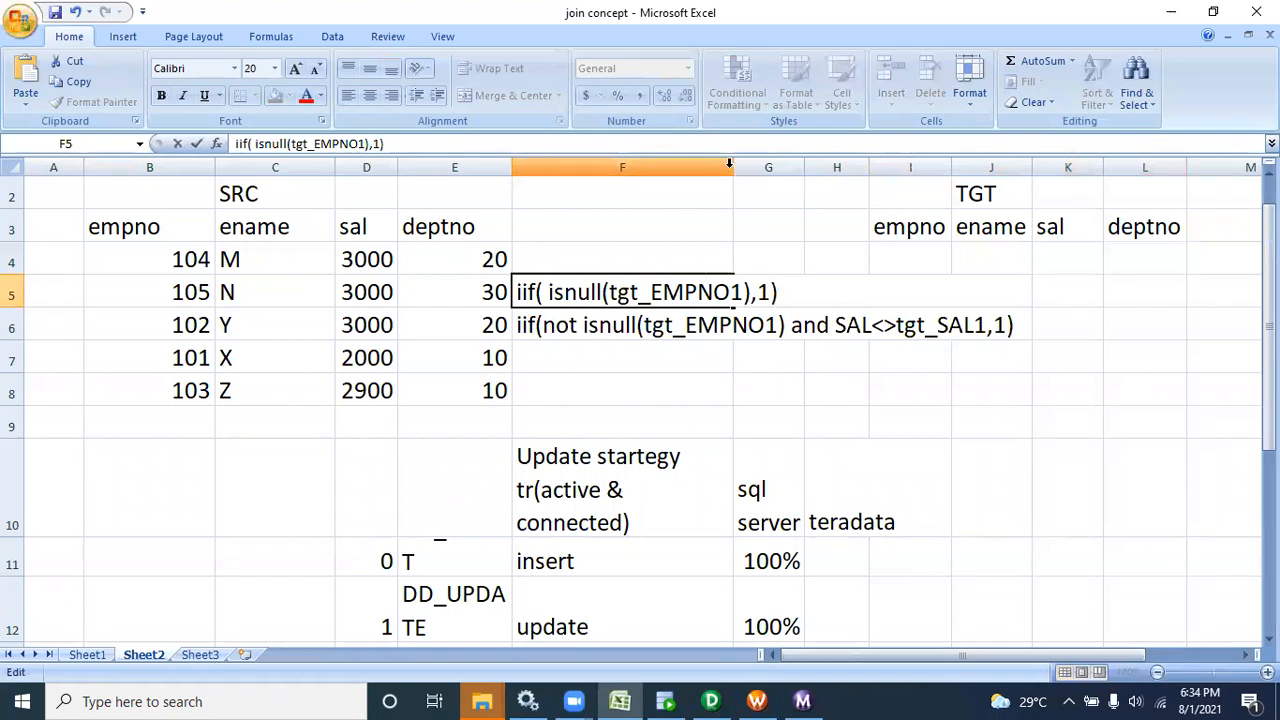
- Widen column F enough to fit the F5 formula text, and highlight that formula for review
double_click(729, 163)
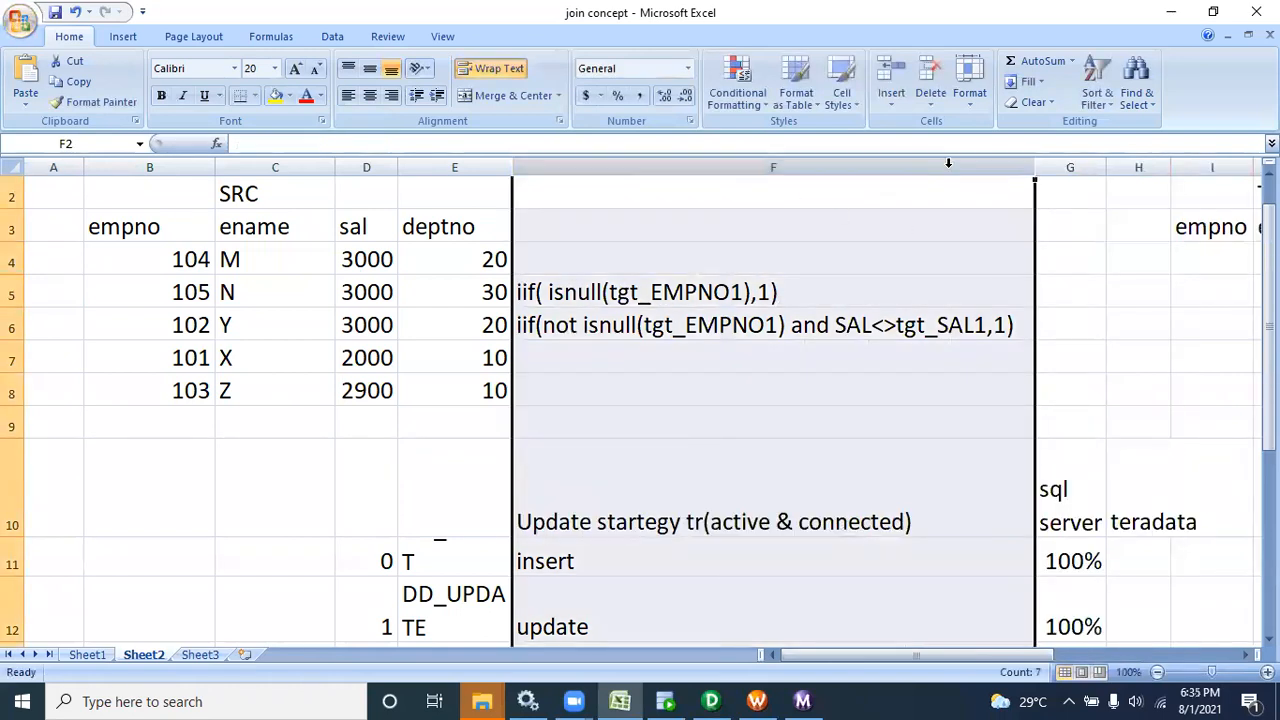
drag(1035, 163, 791, 166)
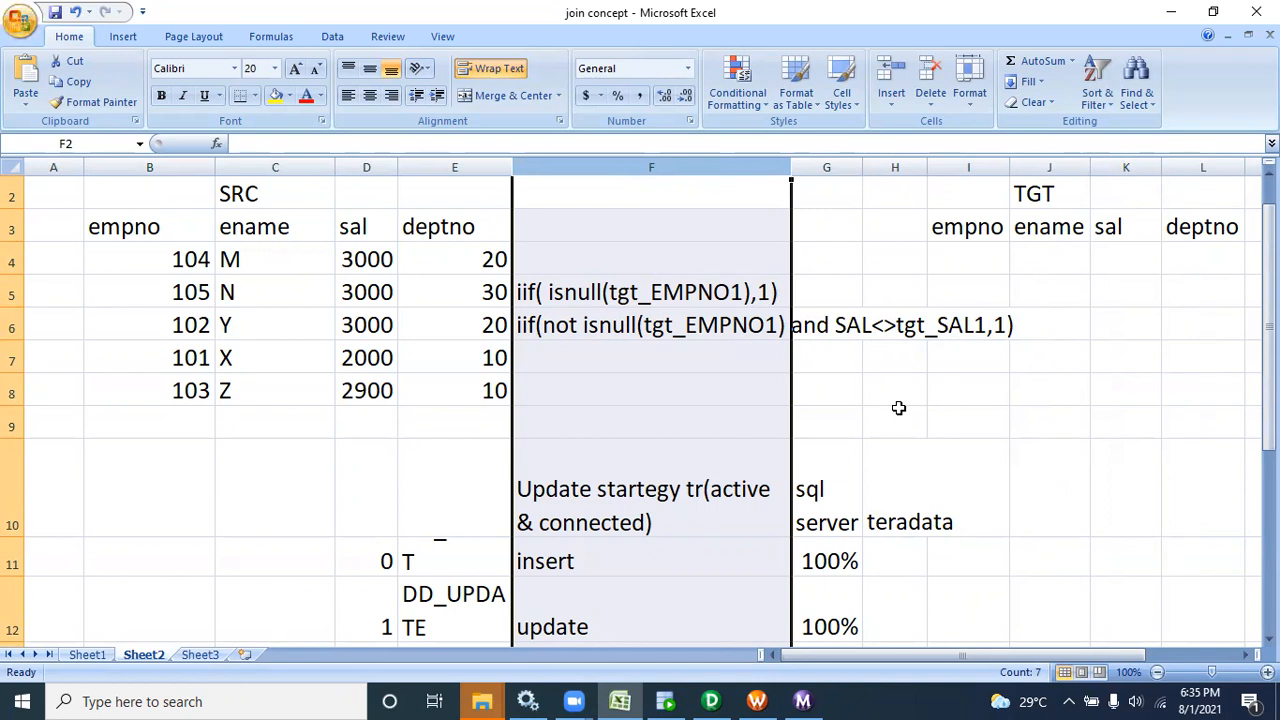
click(745, 338)
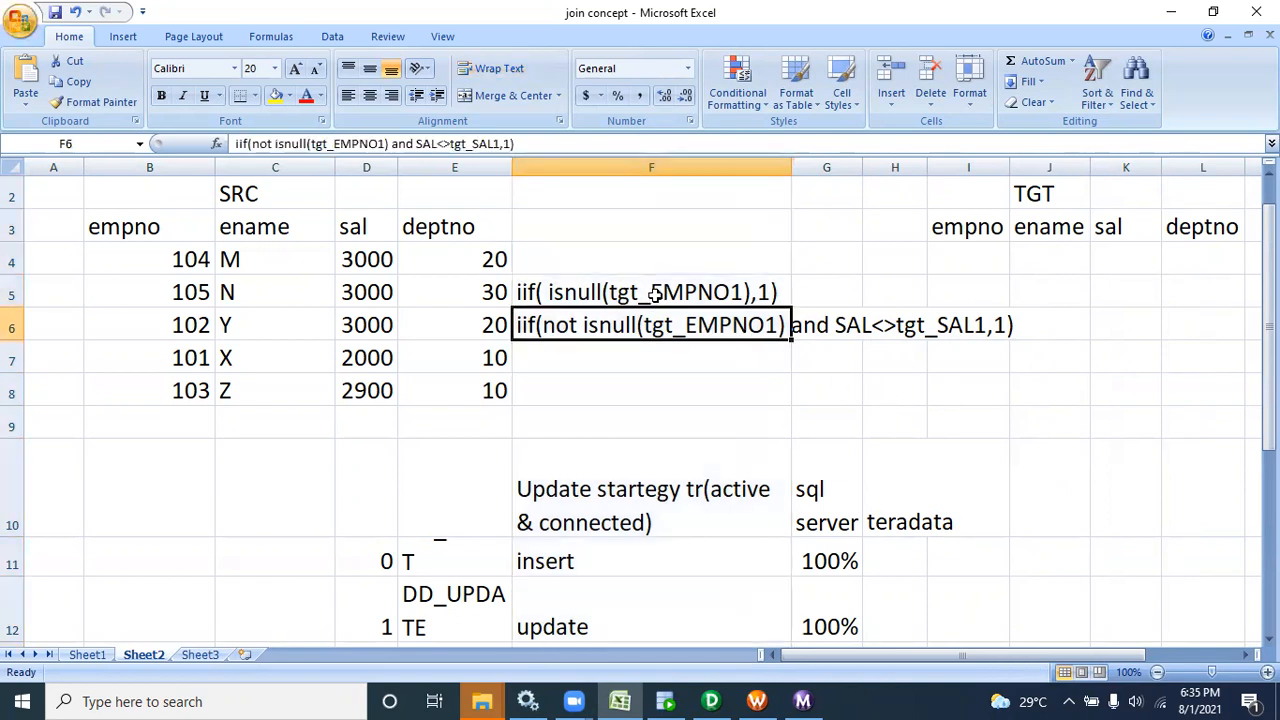
double_click(737, 290)
drag(770, 291, 512, 278)
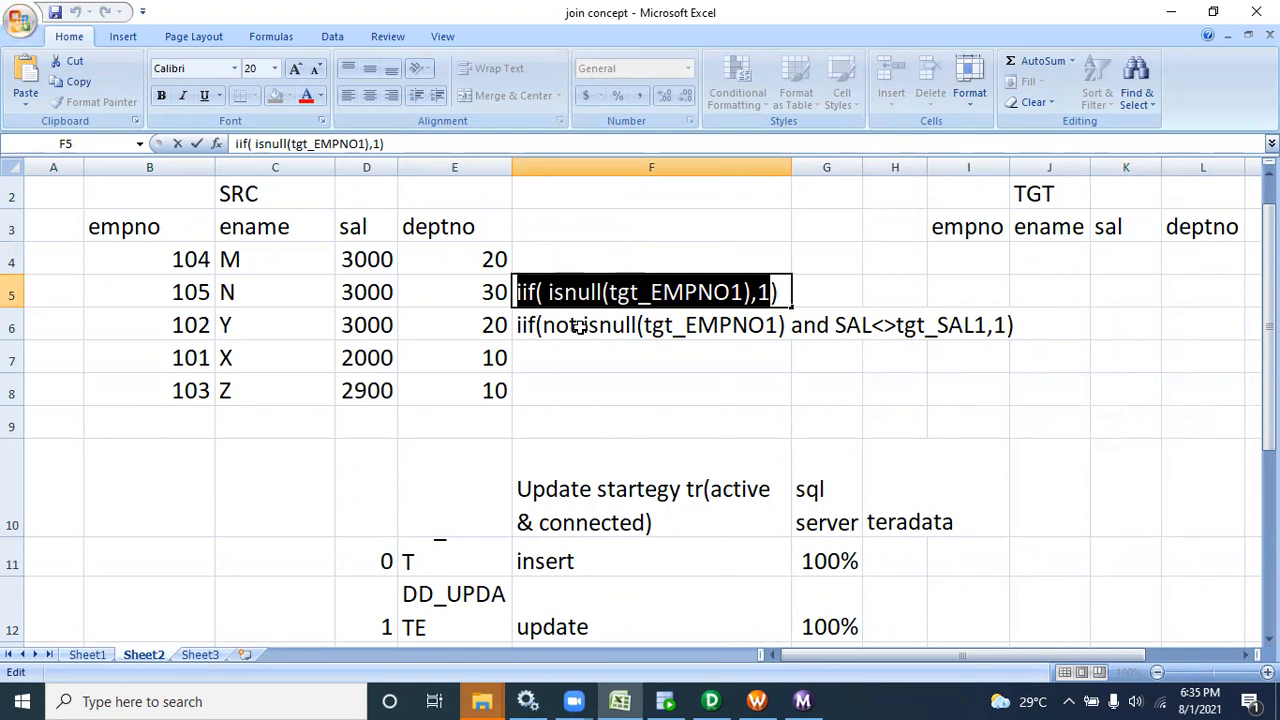
- Copy the SRC data rows B4:E9 into the TGT table starting at I4, and widen column H
drag(148, 262, 431, 412)
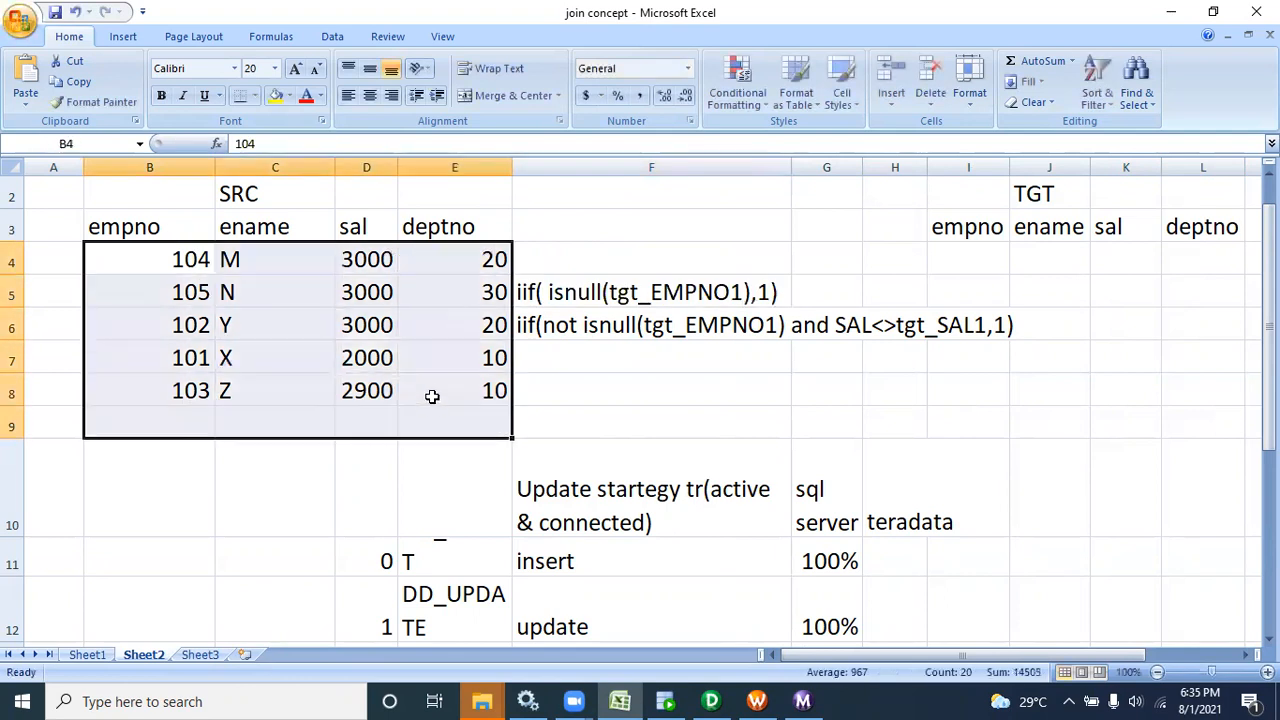
key(ctrl+c)
drag(828, 656, 878, 652)
click(791, 264)
key(ctrl+v)
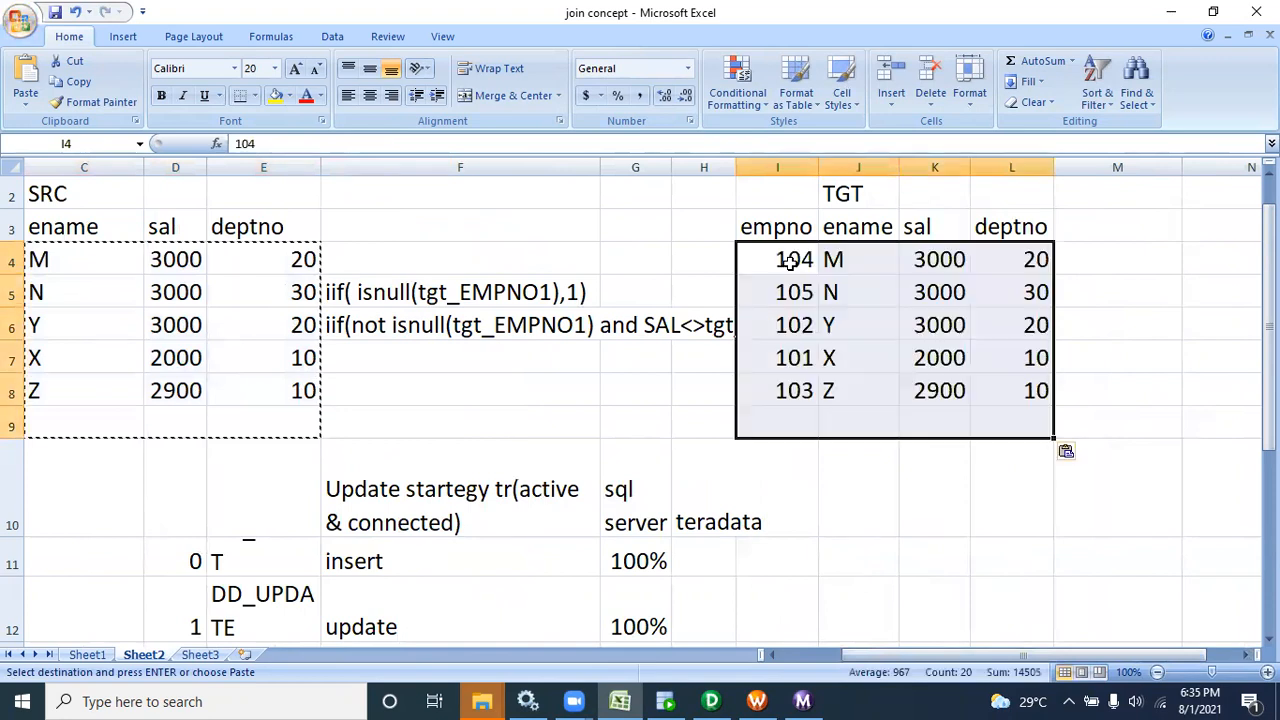
drag(736, 167, 845, 180)
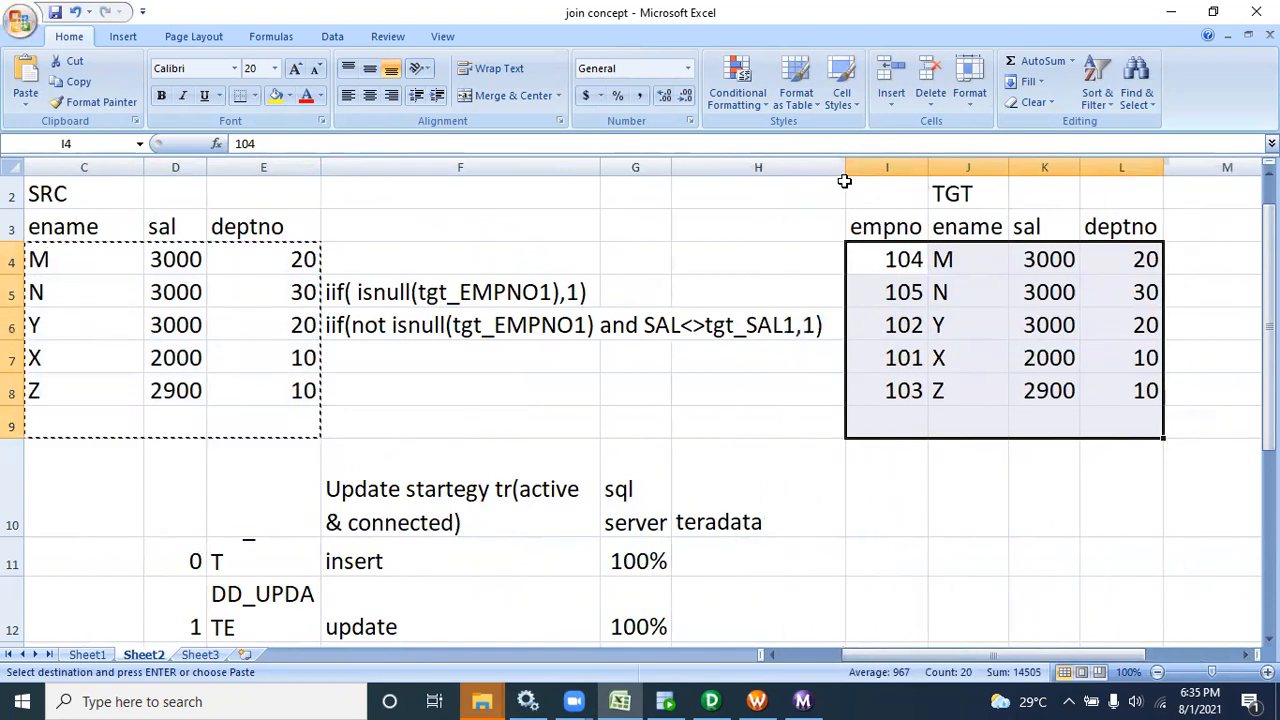
- Set the sal of the SRC row with ename Z to 5000
click(532, 380)
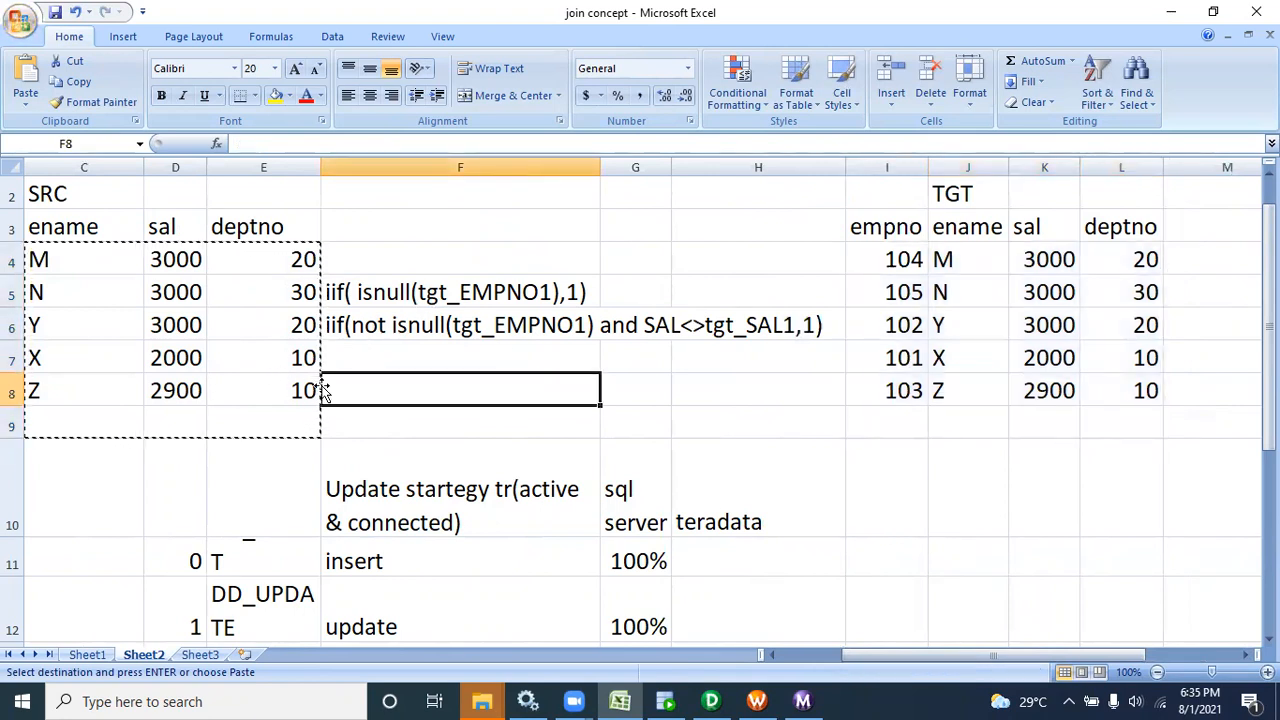
double_click(190, 390)
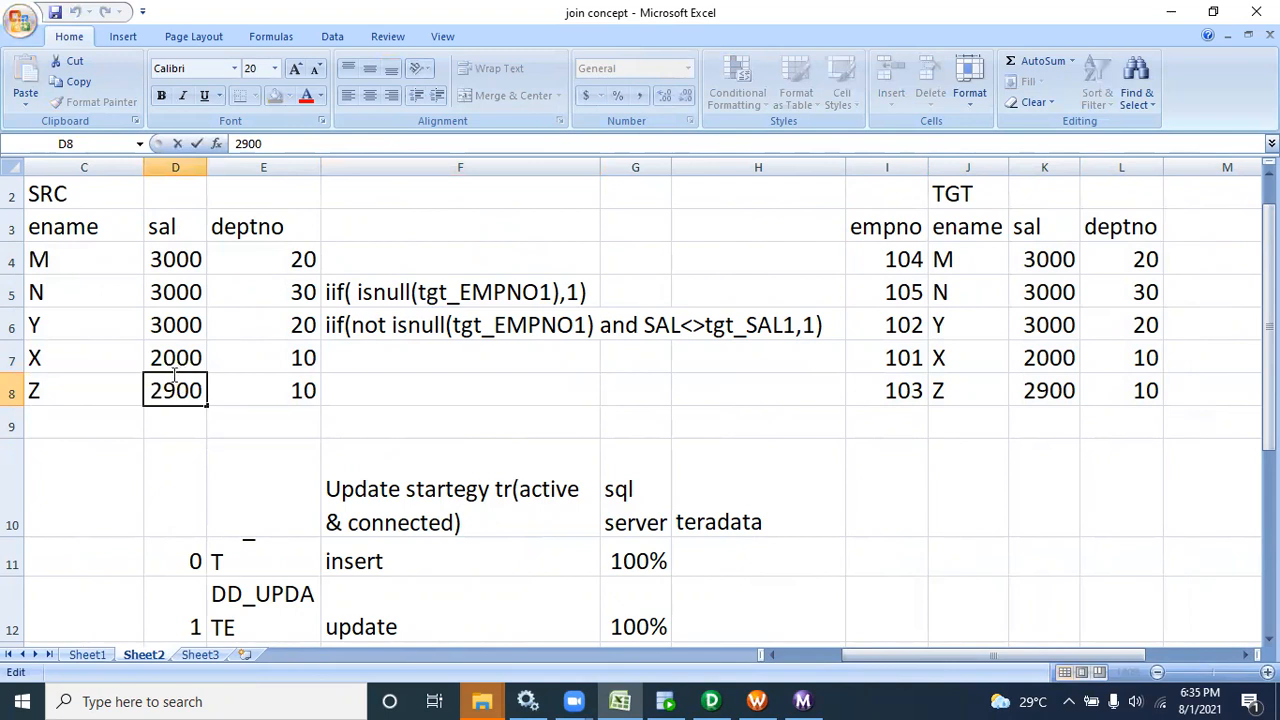
drag(205, 387, 146, 388)
text(5000)
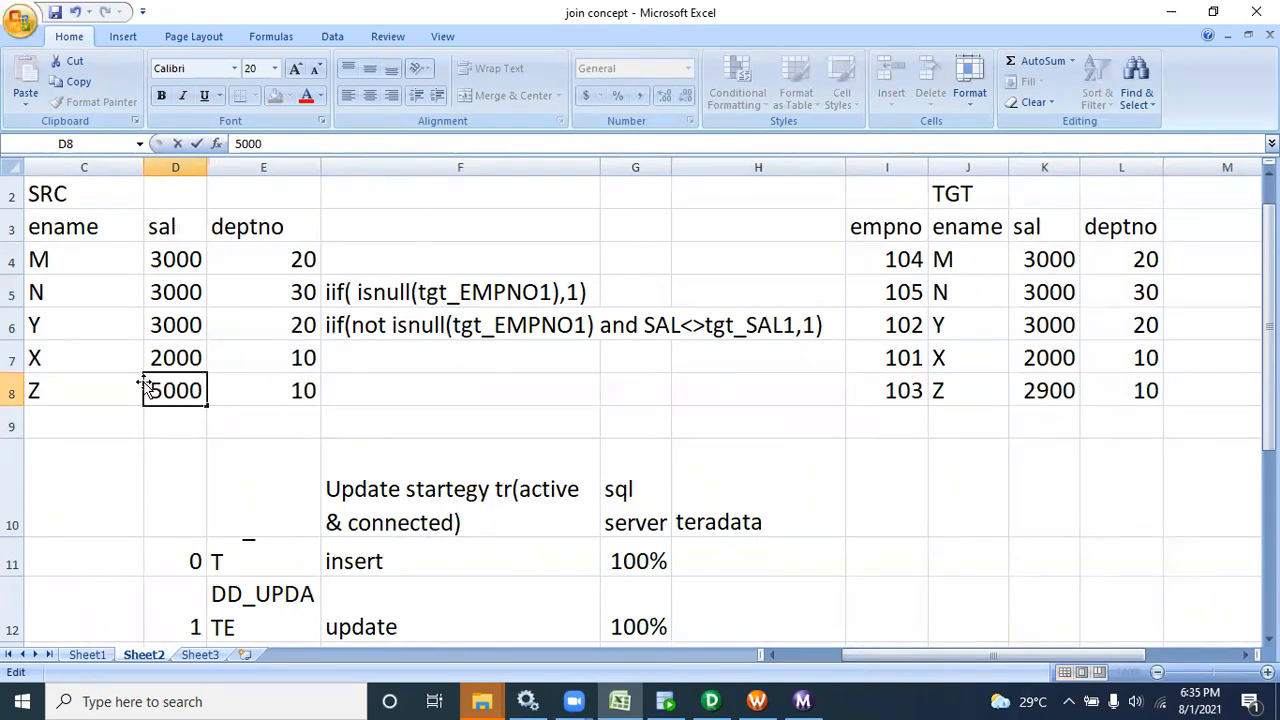
click(267, 458)
- Narrow column F and widen column H so the whole F6 formula text fits, and select F6
drag(59, 396, 289, 419)
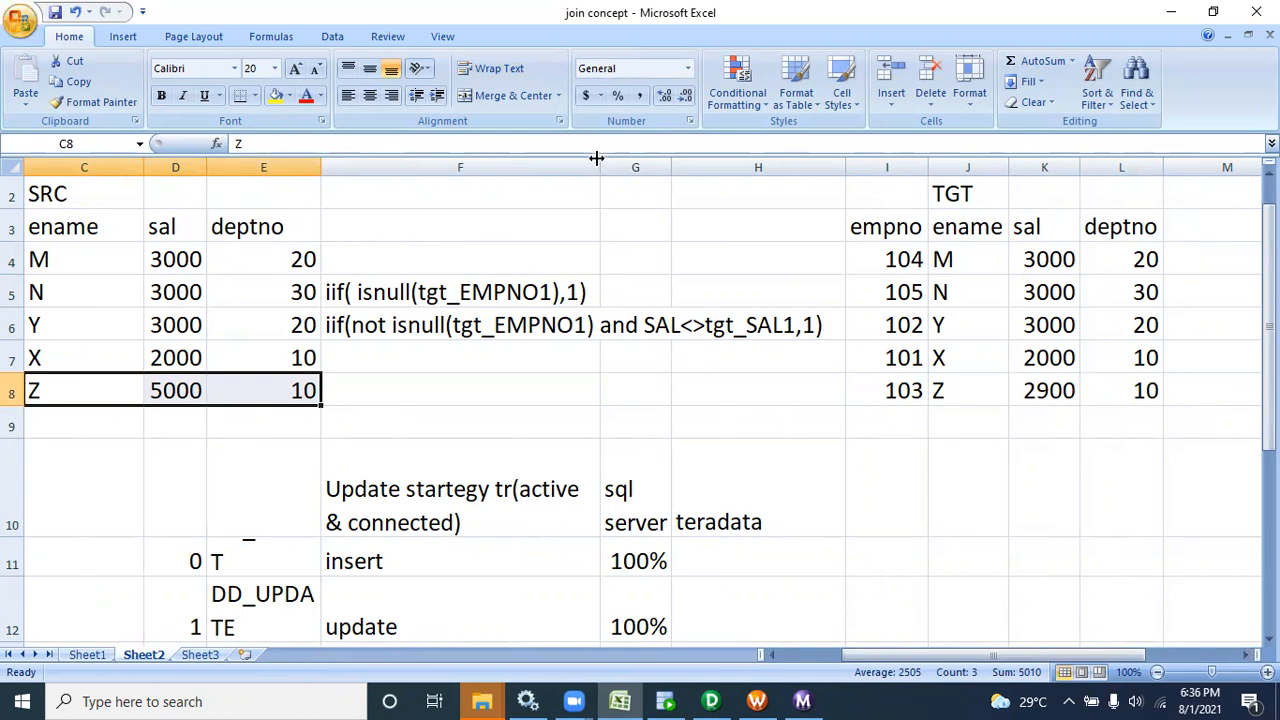
drag(596, 158, 562, 158)
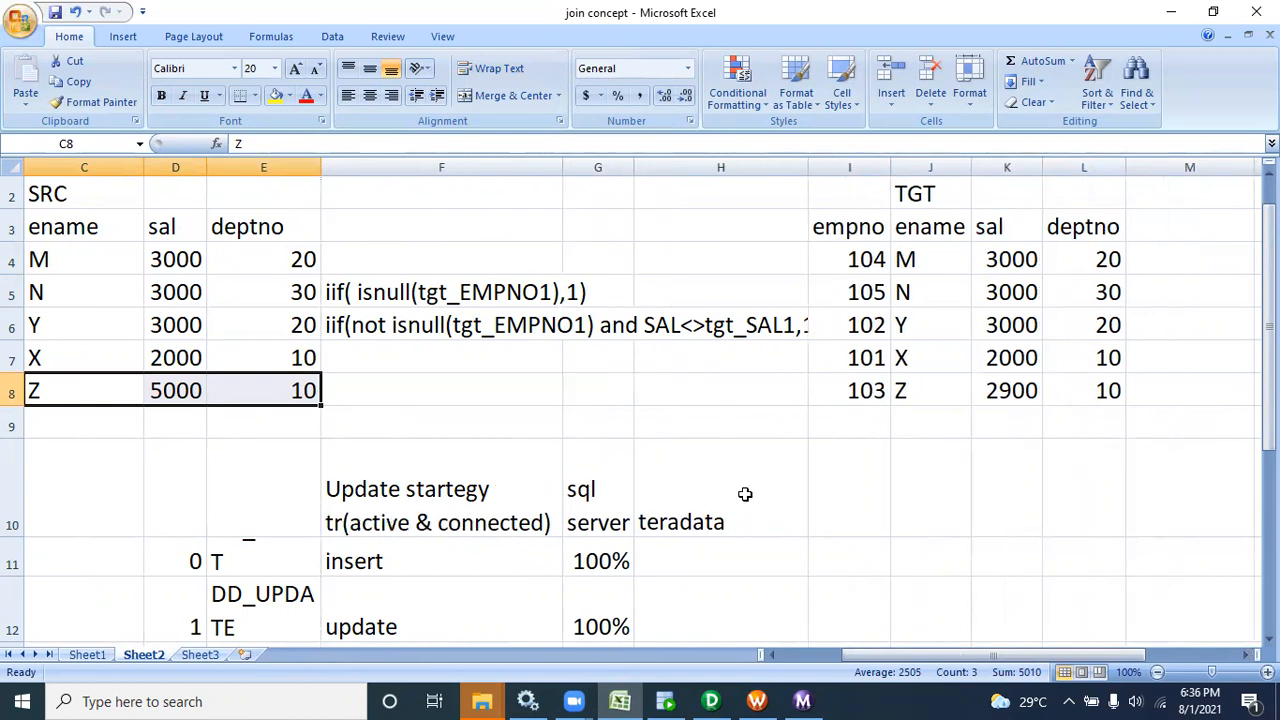
drag(808, 166, 841, 185)
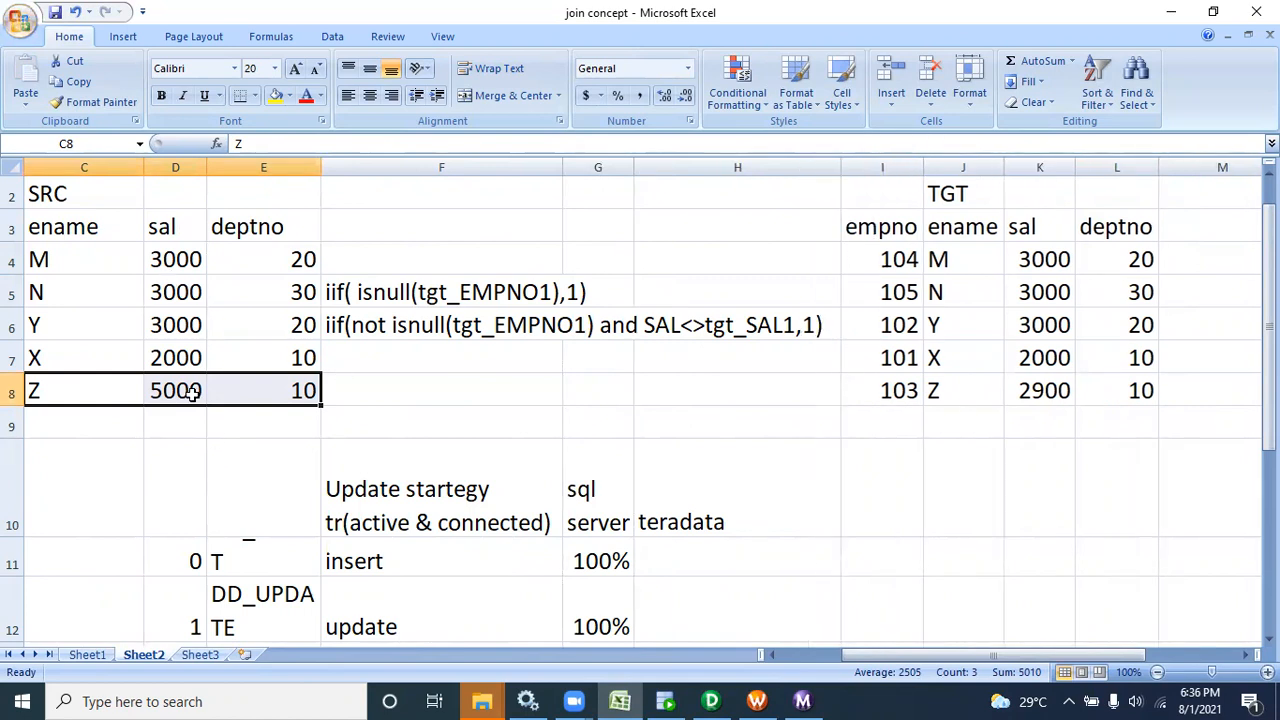
click(387, 330)
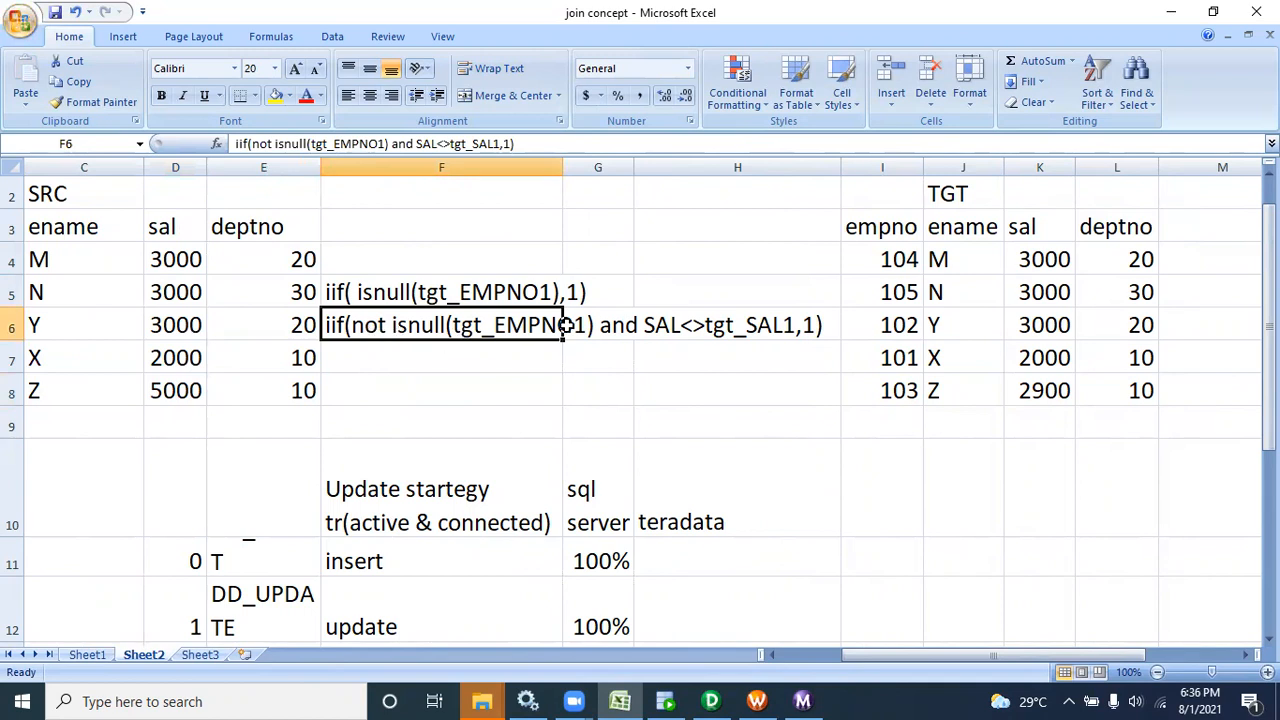
- Compare the TGT empno and sal values with the SRC sal column against the F6 update condition
drag(902, 258, 897, 391)
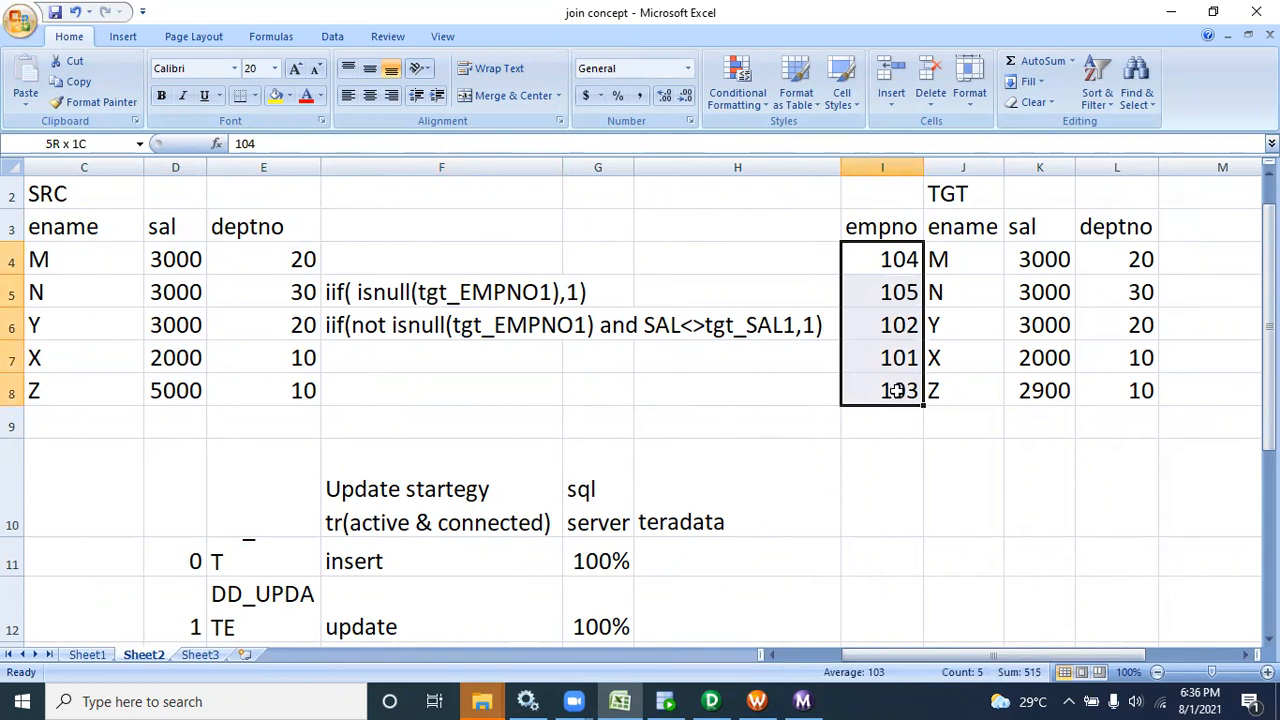
drag(893, 390, 893, 390)
double_click(650, 329)
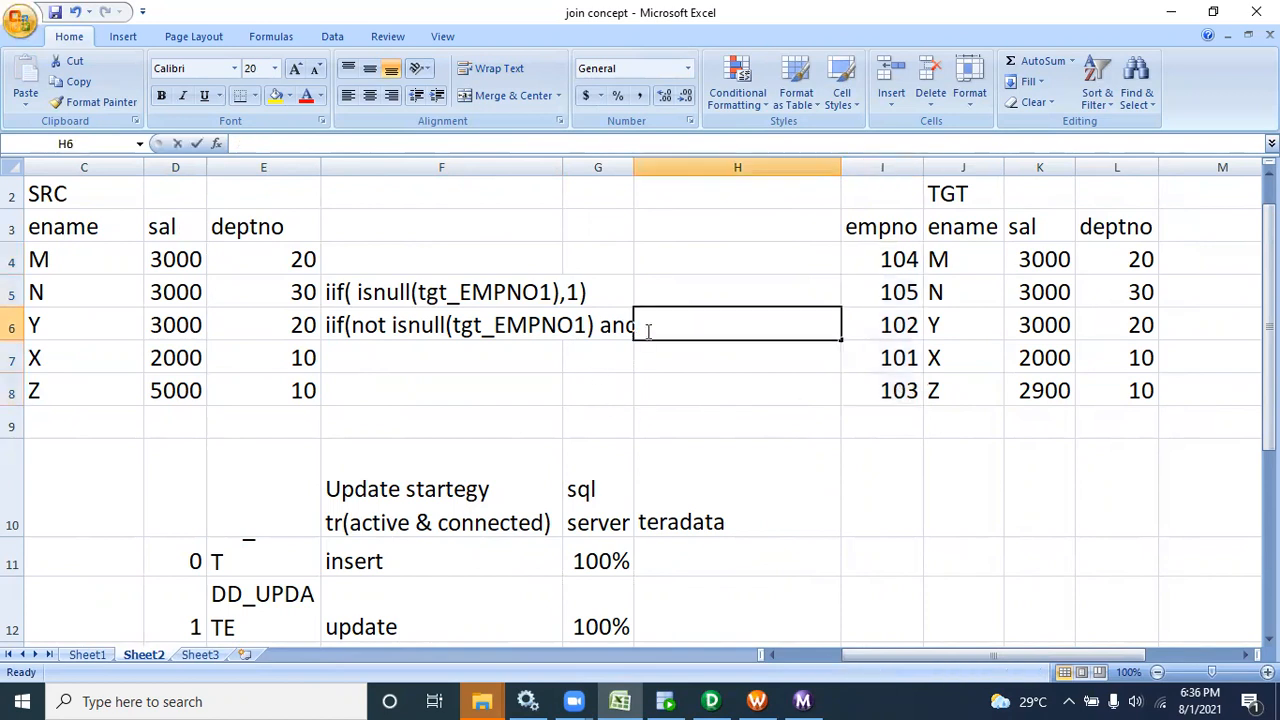
click(660, 359)
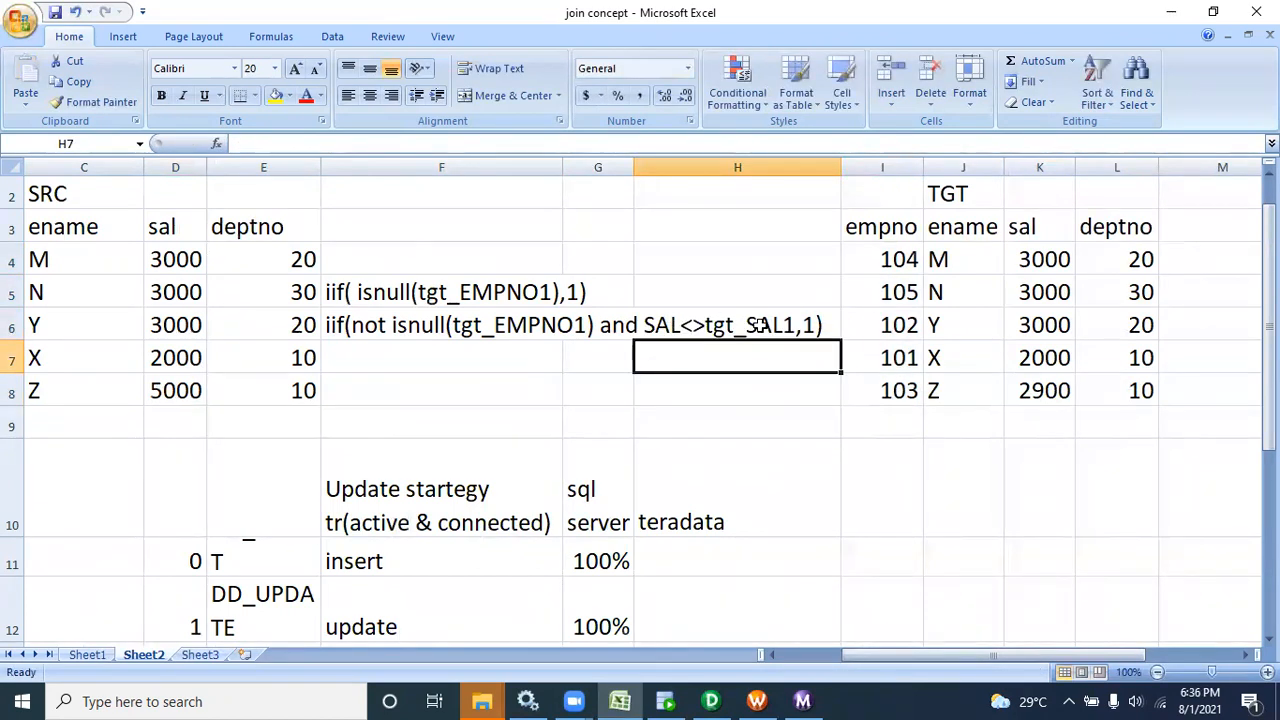
drag(182, 258, 185, 385)
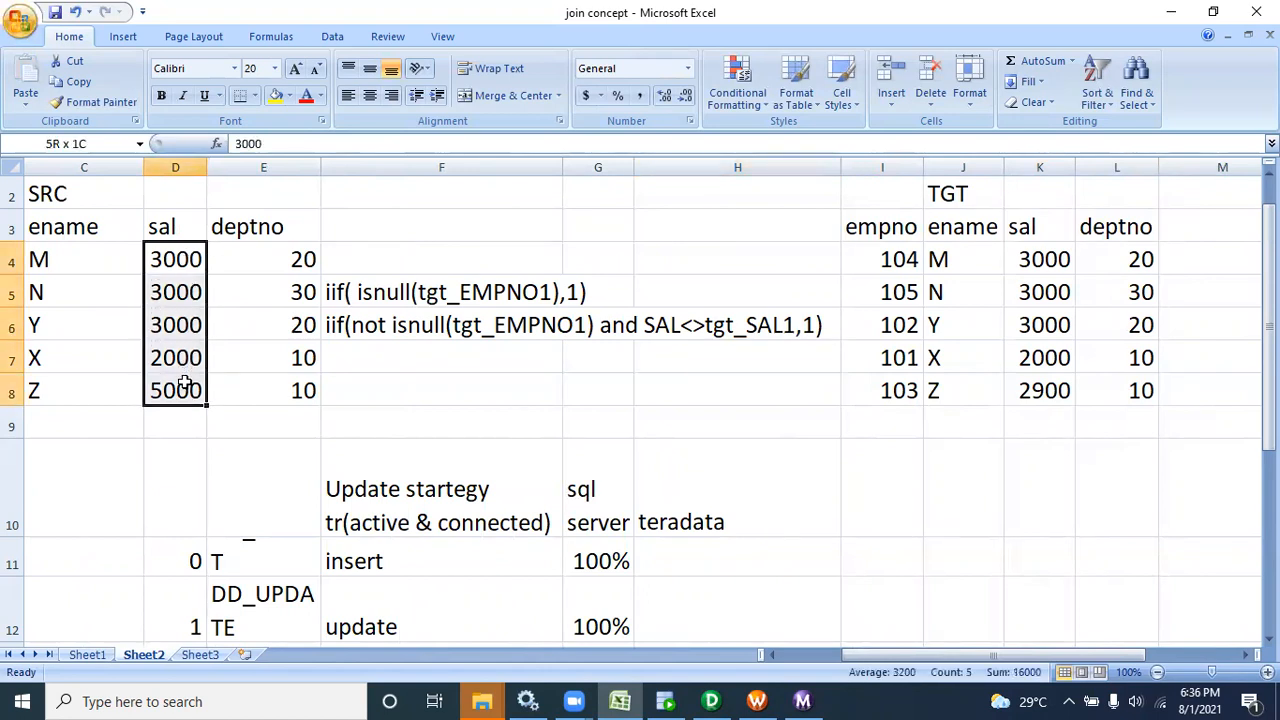
drag(185, 385, 270, 389)
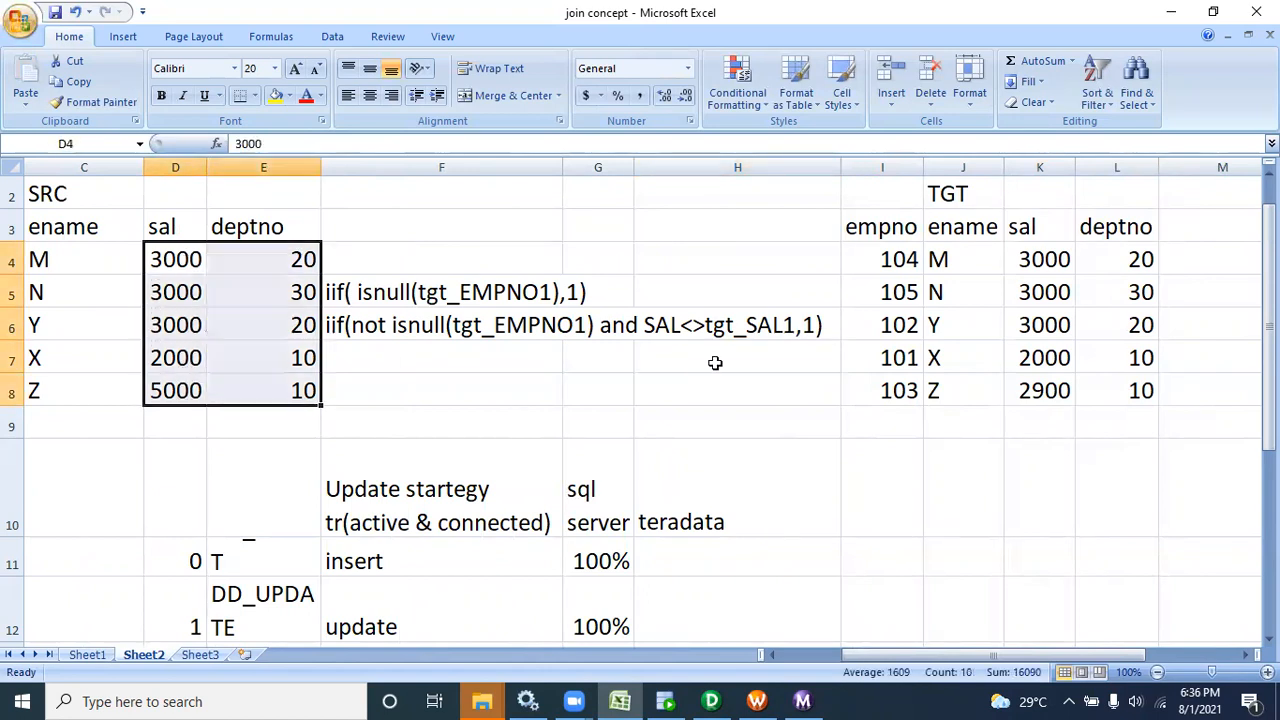
click(168, 384)
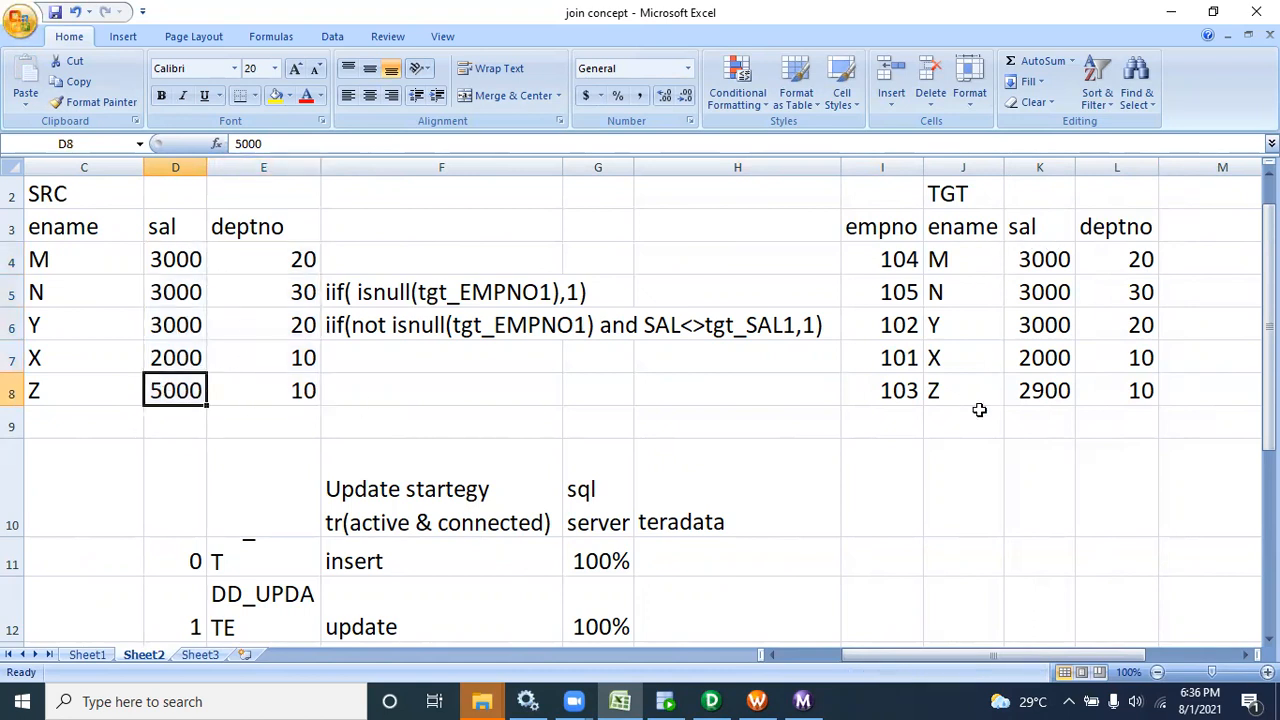
ctrl+click(1058, 392)
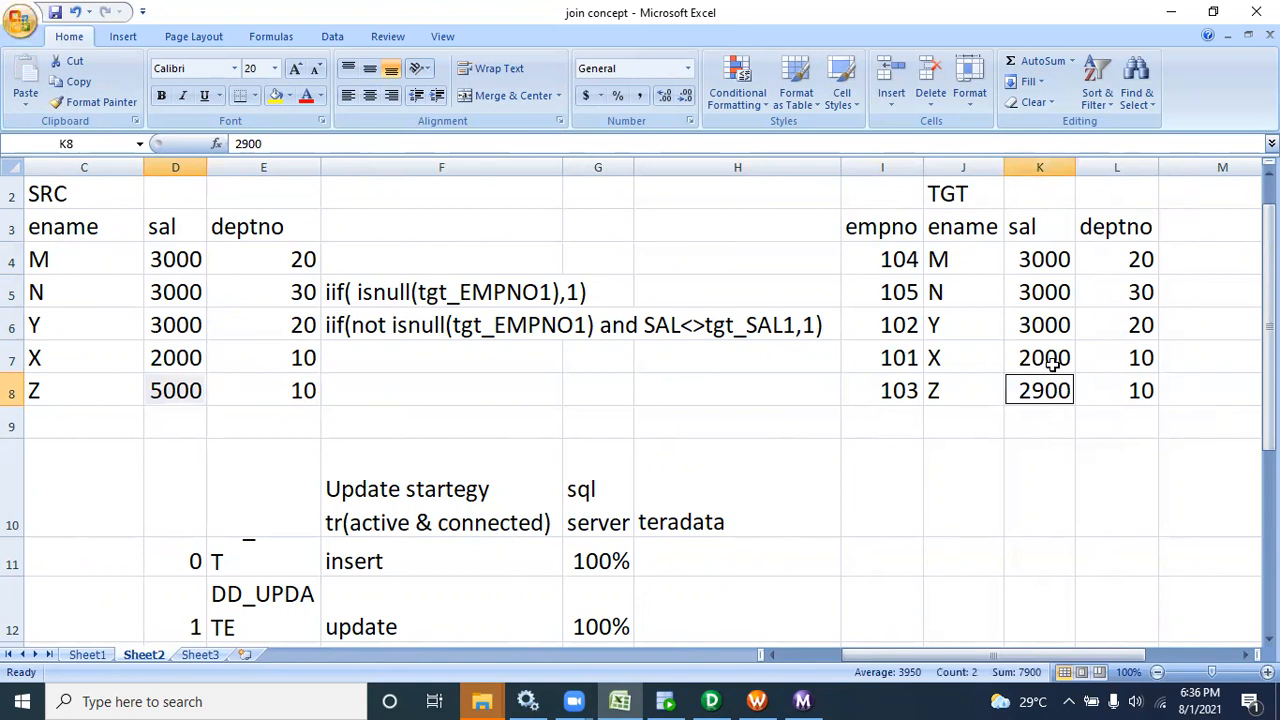
ctrl+click(1050, 362)
ctrl+click(1040, 333)
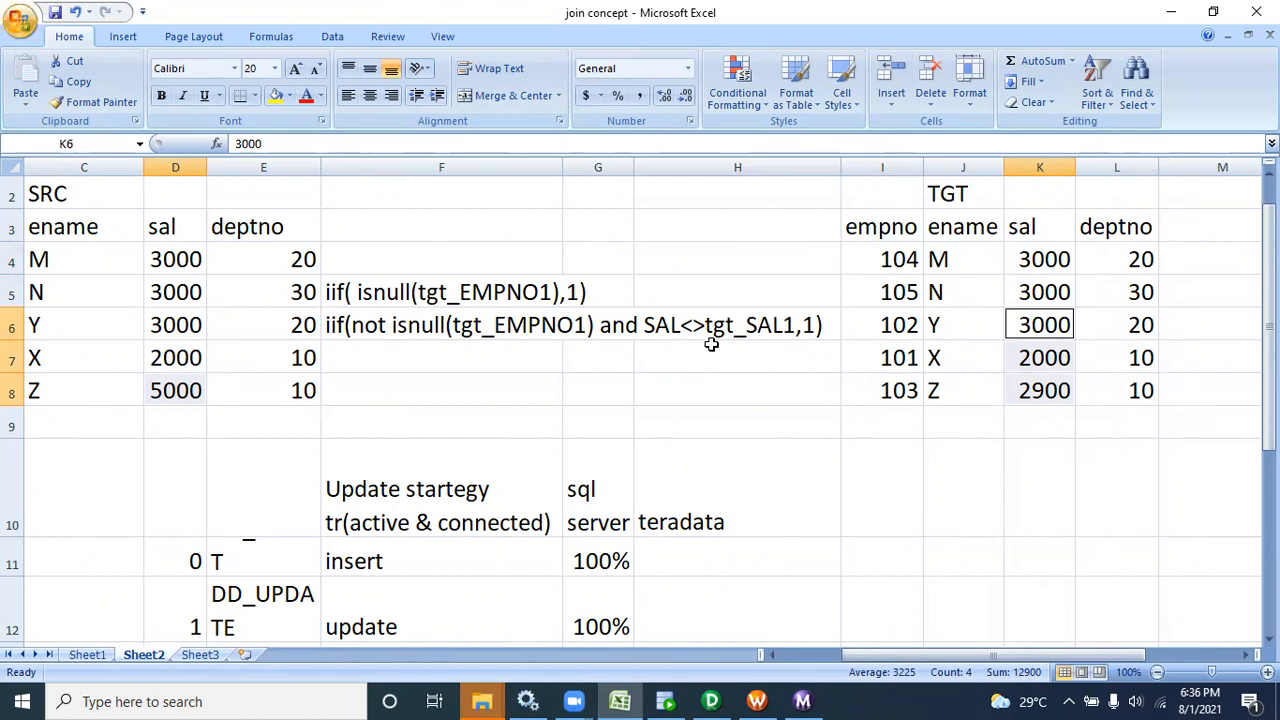
- Examine the row with ename Z in both the SRC and TGT tables as the example for the update formula
double_click(172, 393)
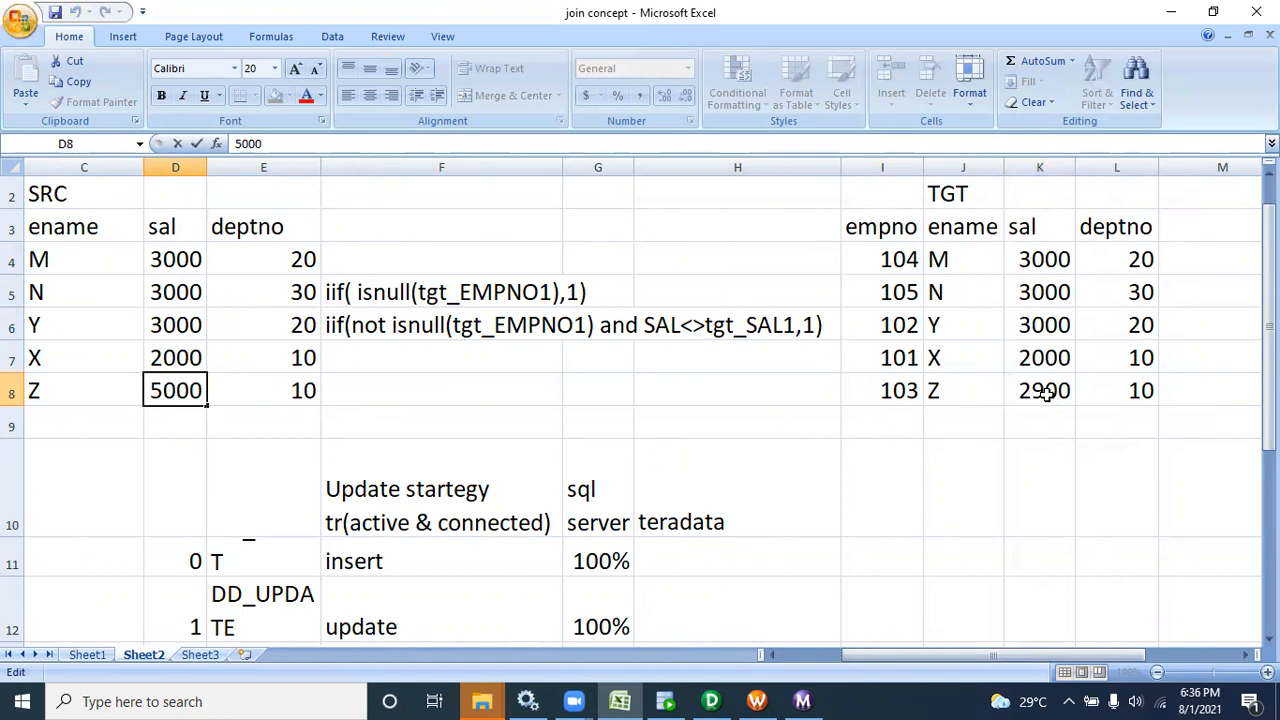
double_click(790, 325)
click(606, 442)
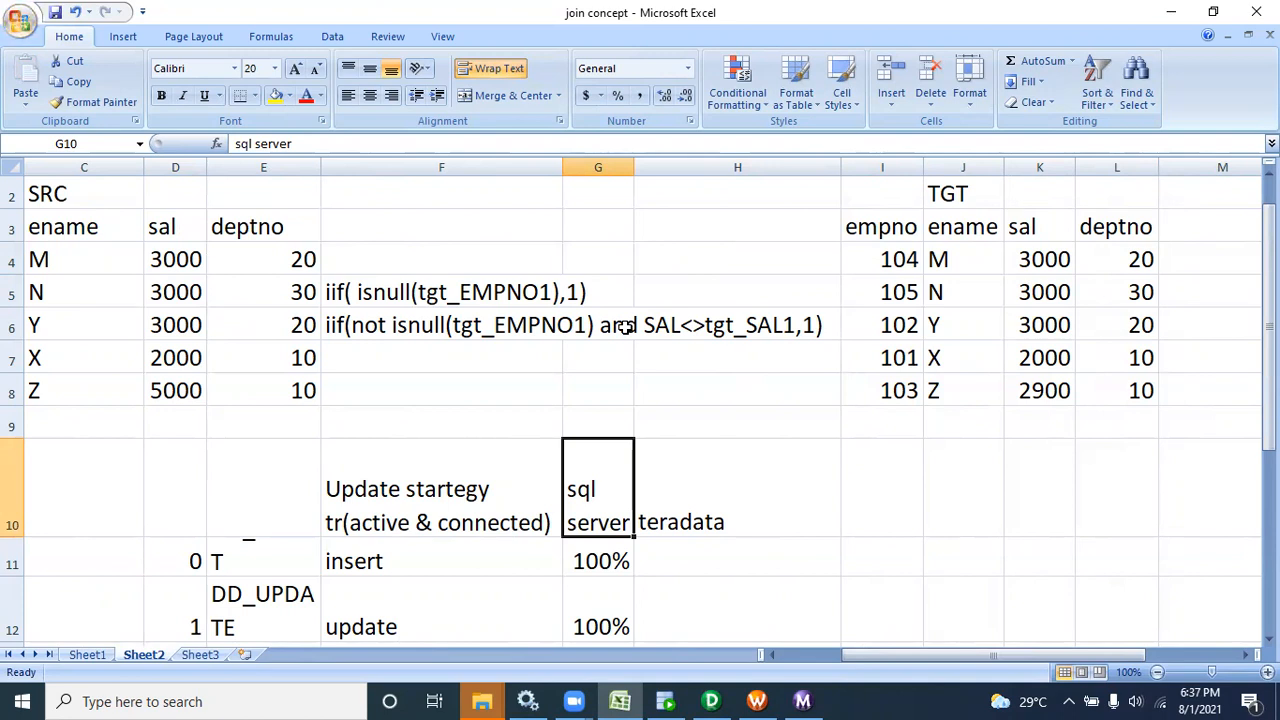
click(38, 398)
drag(102, 396, 269, 396)
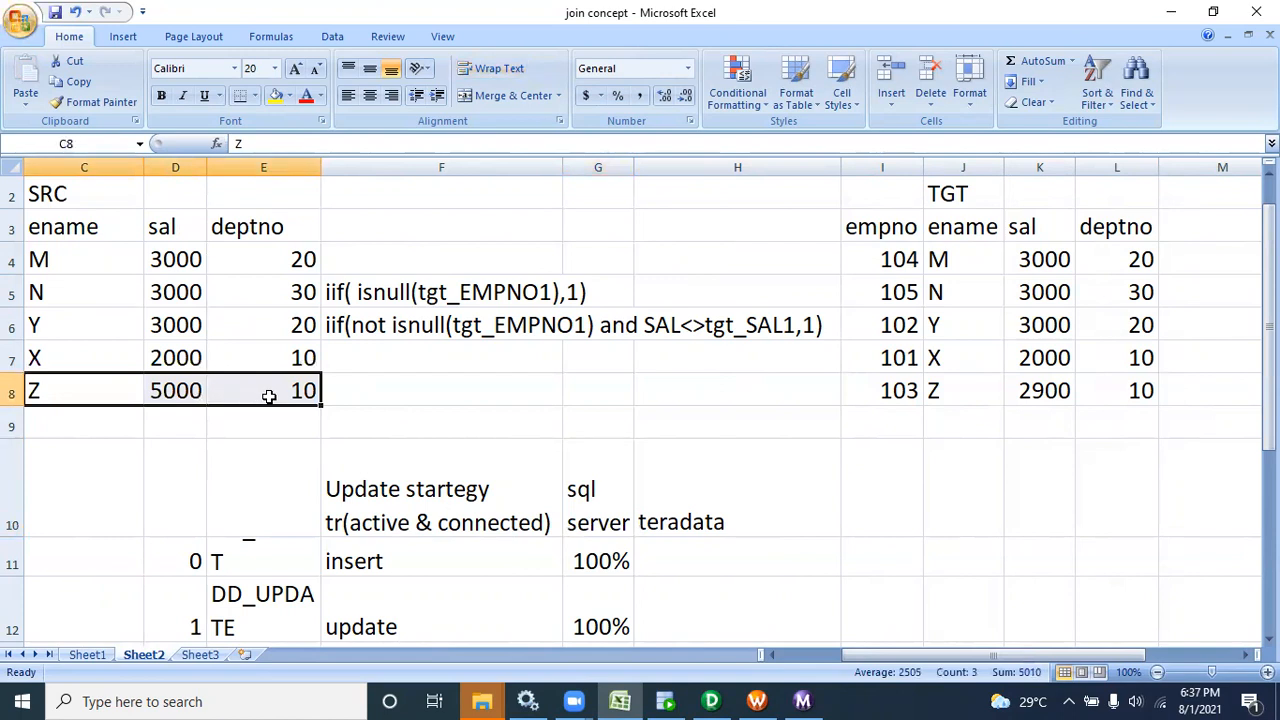
drag(871, 392, 1109, 400)
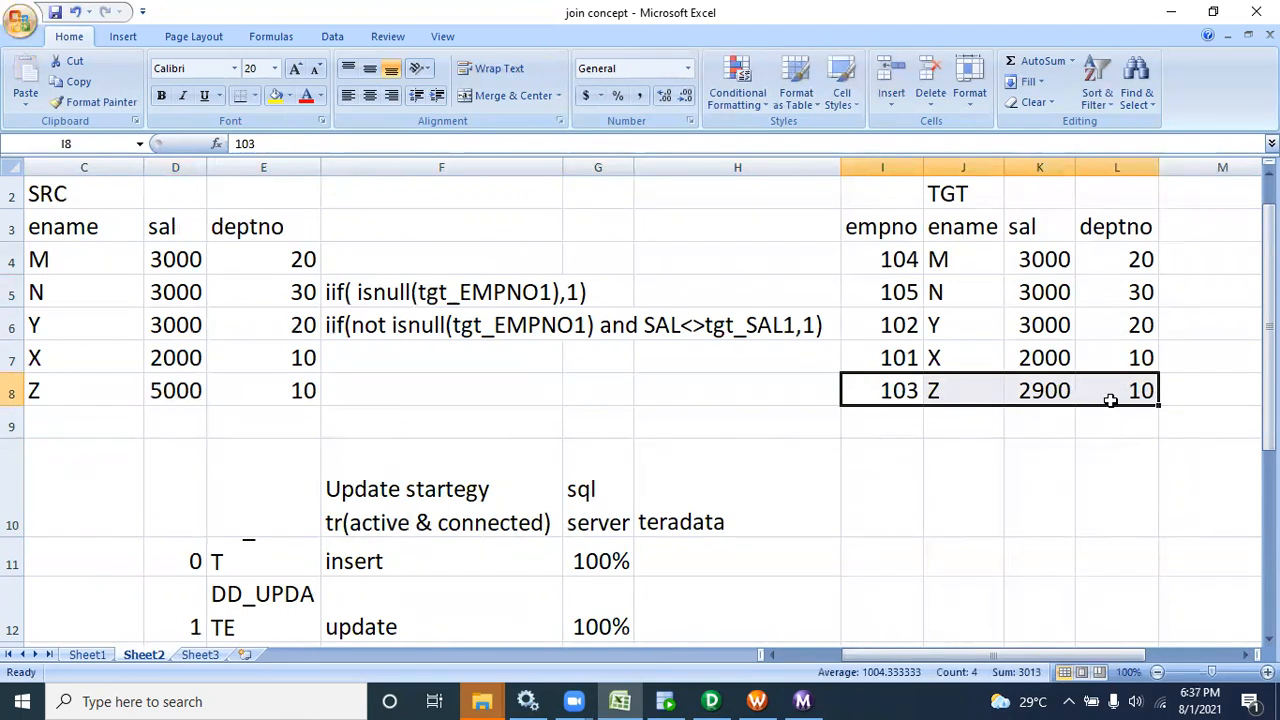
- Switch to PowerCenter Designer, accept the UPDATE port expression, and save the EXPTRANS transformation's edits
click(712, 701)
click(797, 211)
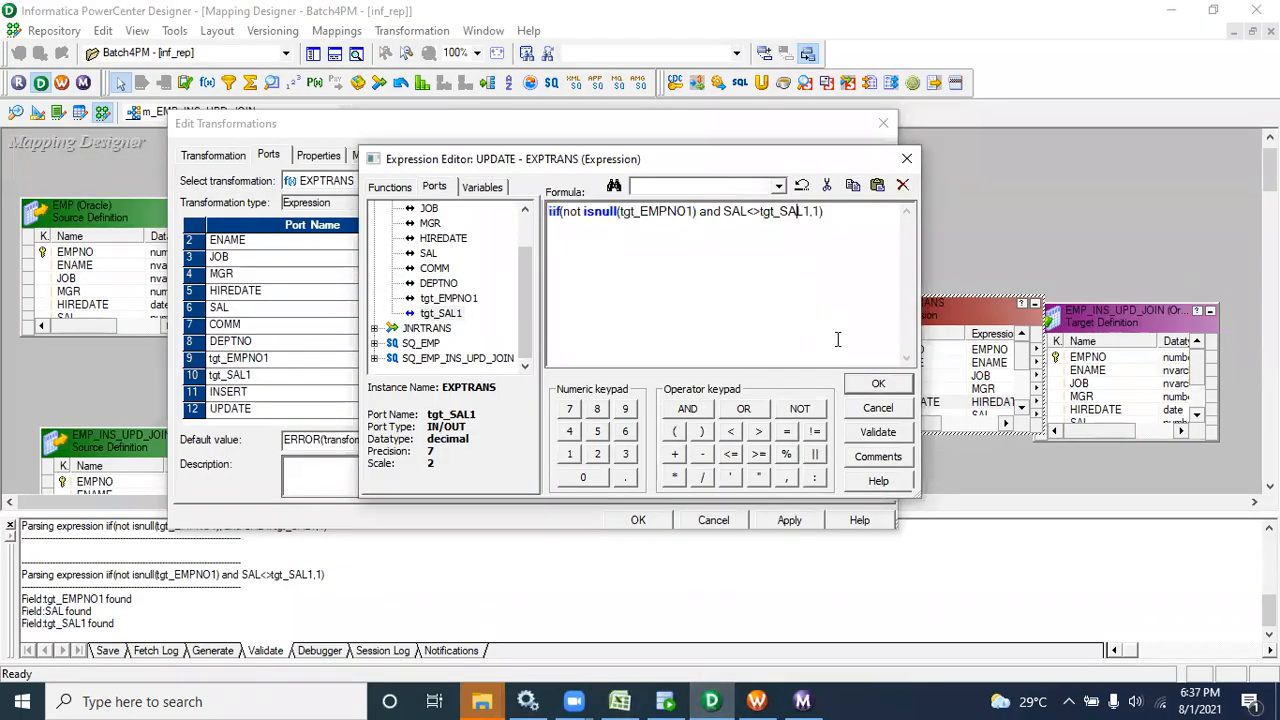
click(877, 385)
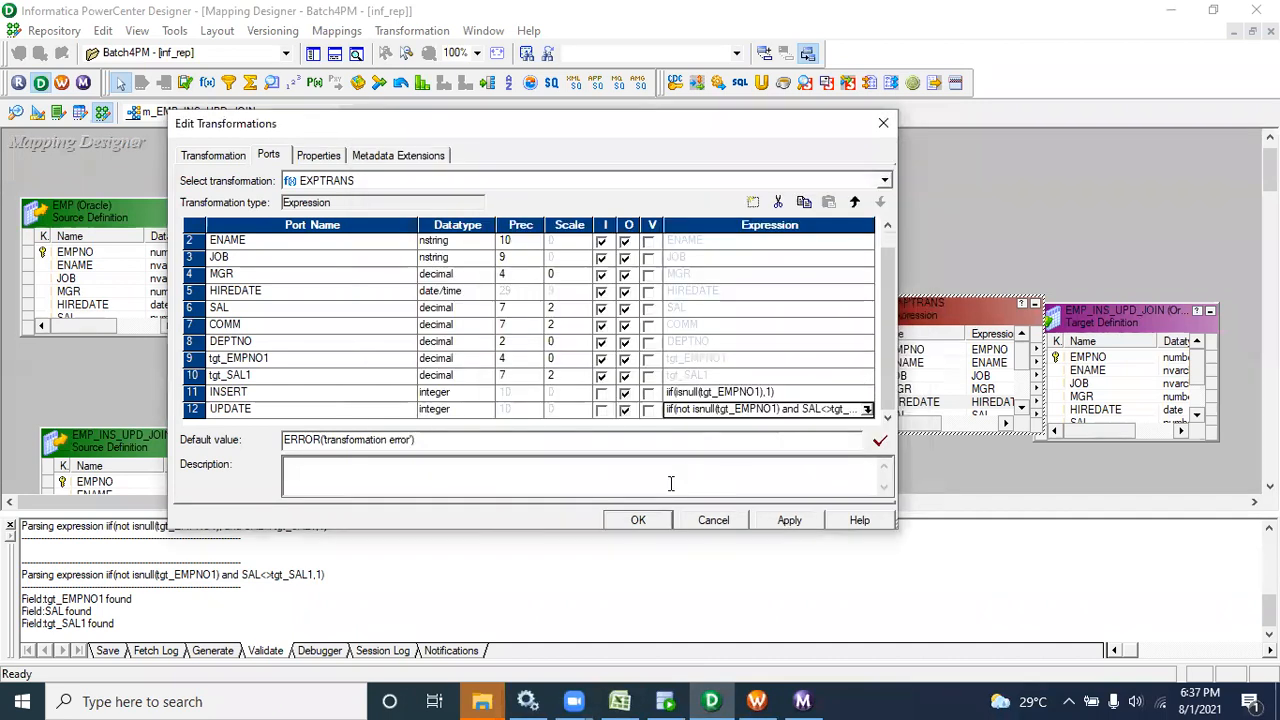
click(638, 520)
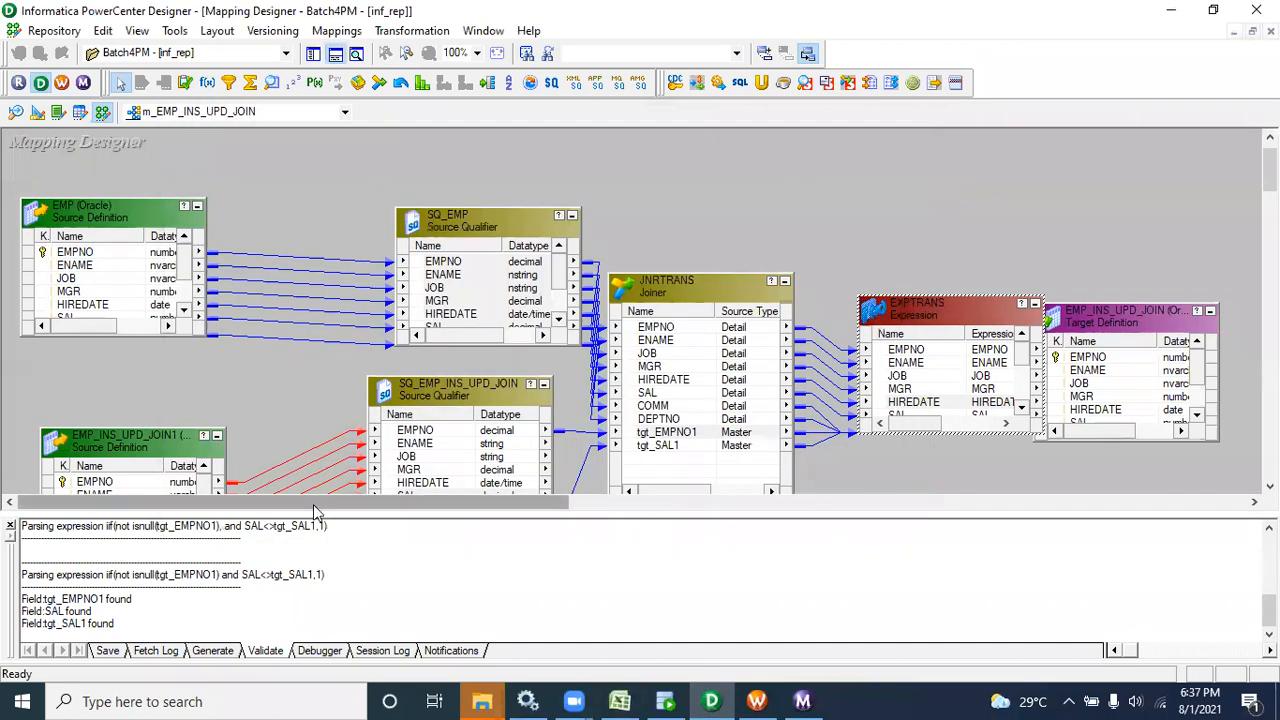
- Close the output window and spread out the source qualifiers, JNRTRANS, EXPTRANS and the target across the mapping workspace
click(10, 523)
drag(905, 334, 858, 371)
drag(487, 217, 325, 214)
drag(410, 424, 352, 440)
drag(671, 299, 607, 316)
drag(843, 341, 787, 225)
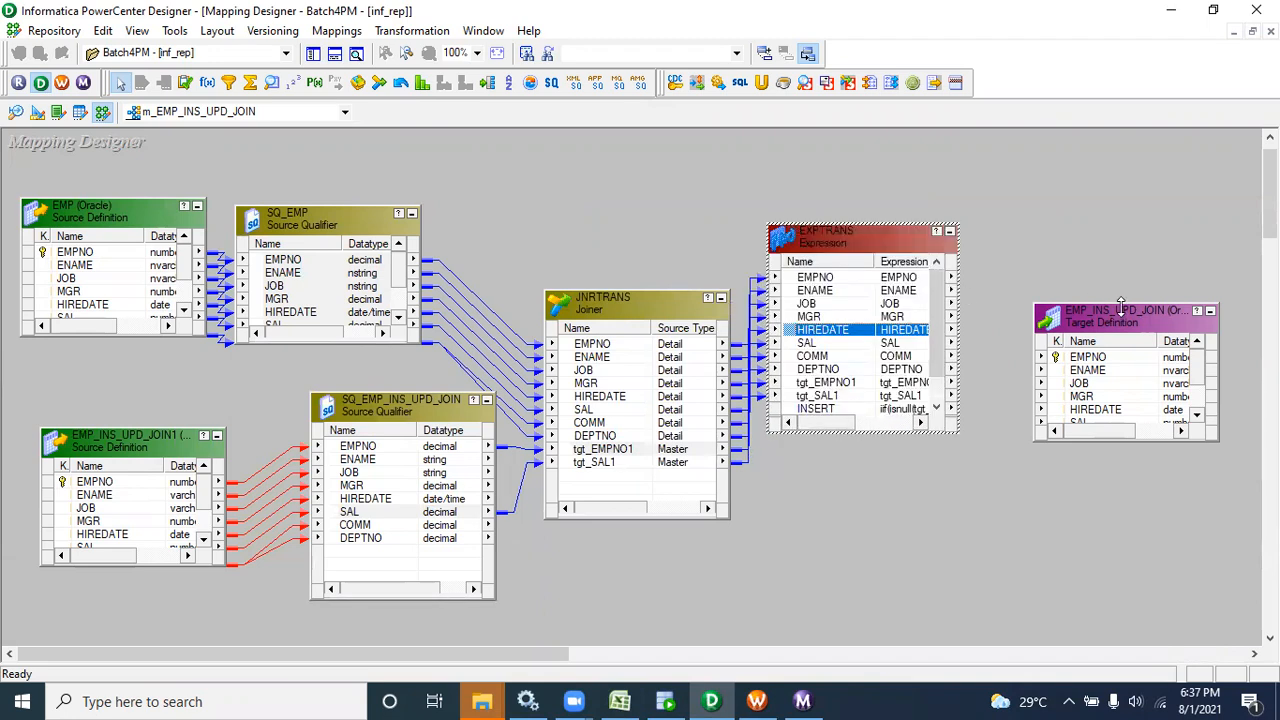
drag(1120, 305, 1110, 258)
- Switch to Workflow Monitor and examine the source/target statistics of the s_m_RANK_TR run with its task details collapsed
click(802, 701)
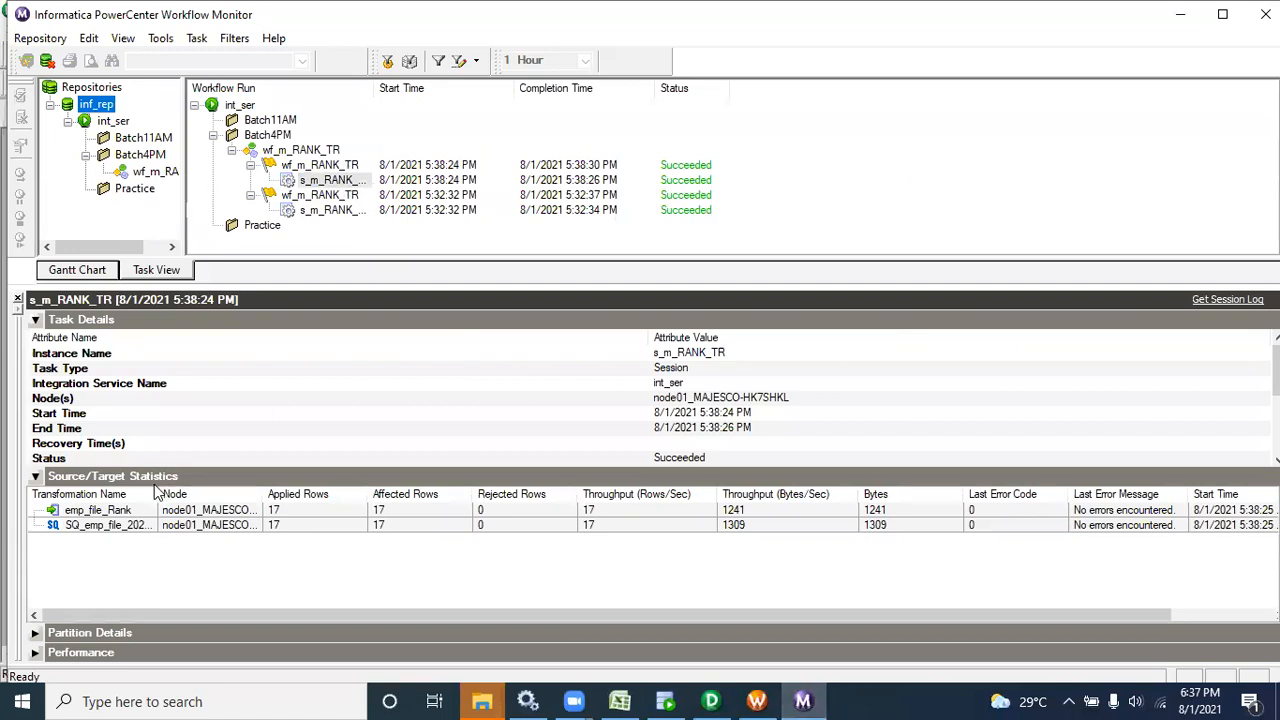
drag(159, 494, 166, 494)
click(35, 319)
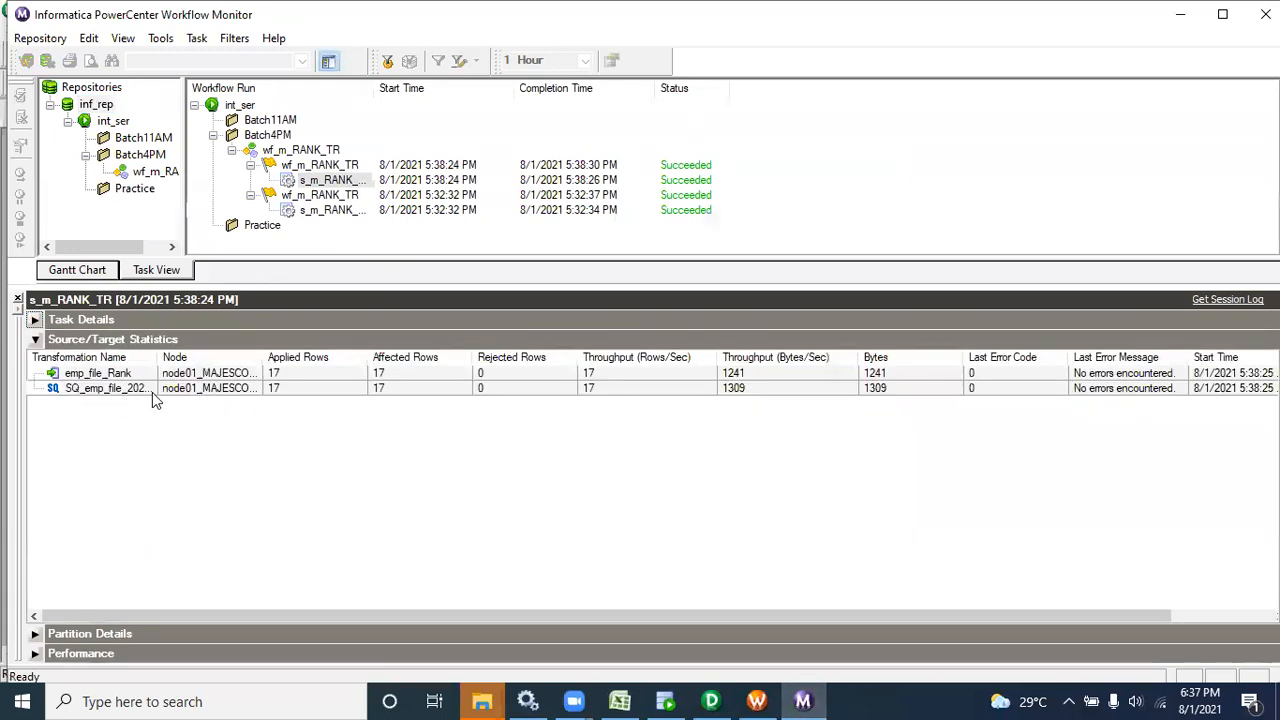
click(169, 376)
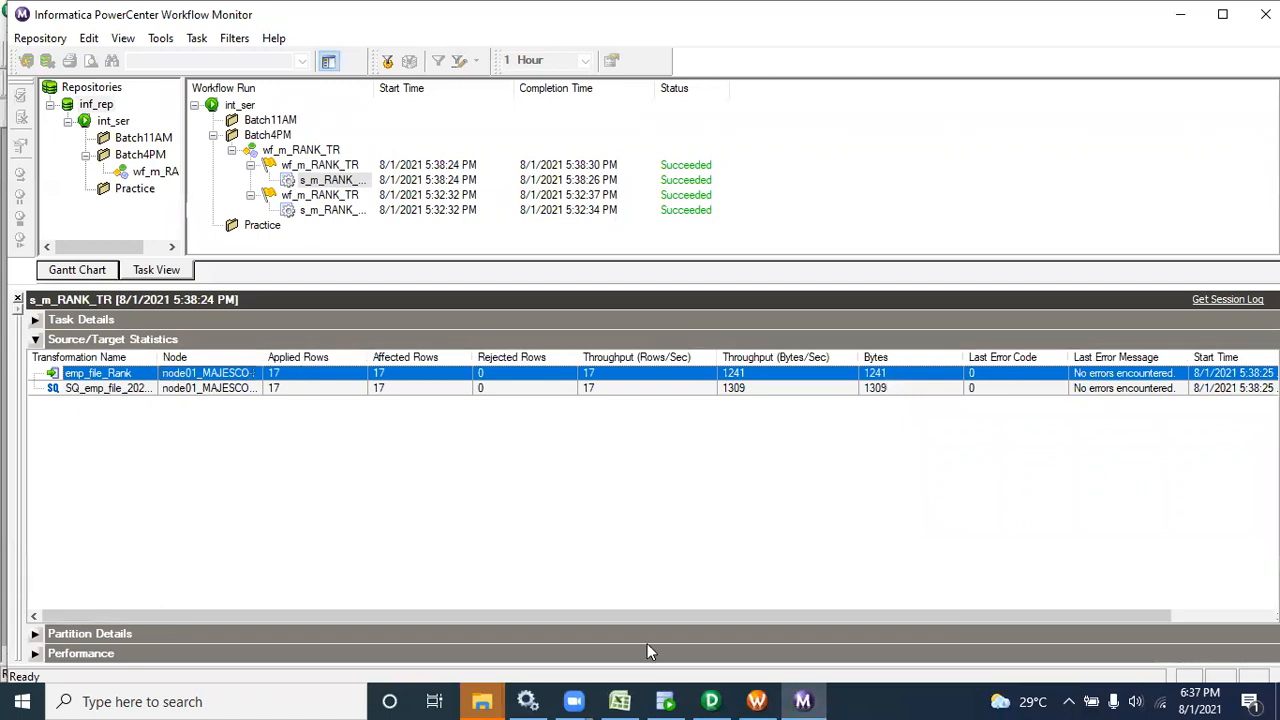
- Switch to Oracle SQL Developer, add the lines "insert into" and "update" below the queries in the scott worksheet, and highlight them
click(663, 695)
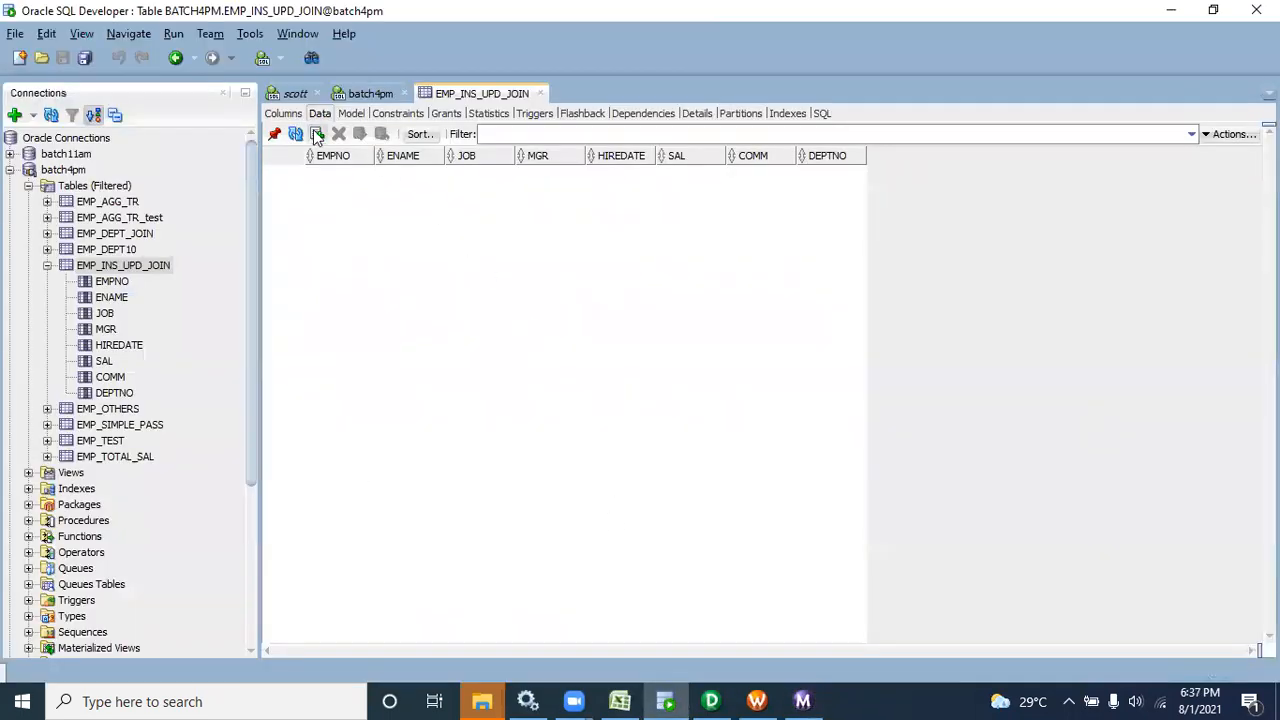
click(294, 96)
drag(666, 257, 266, 172)
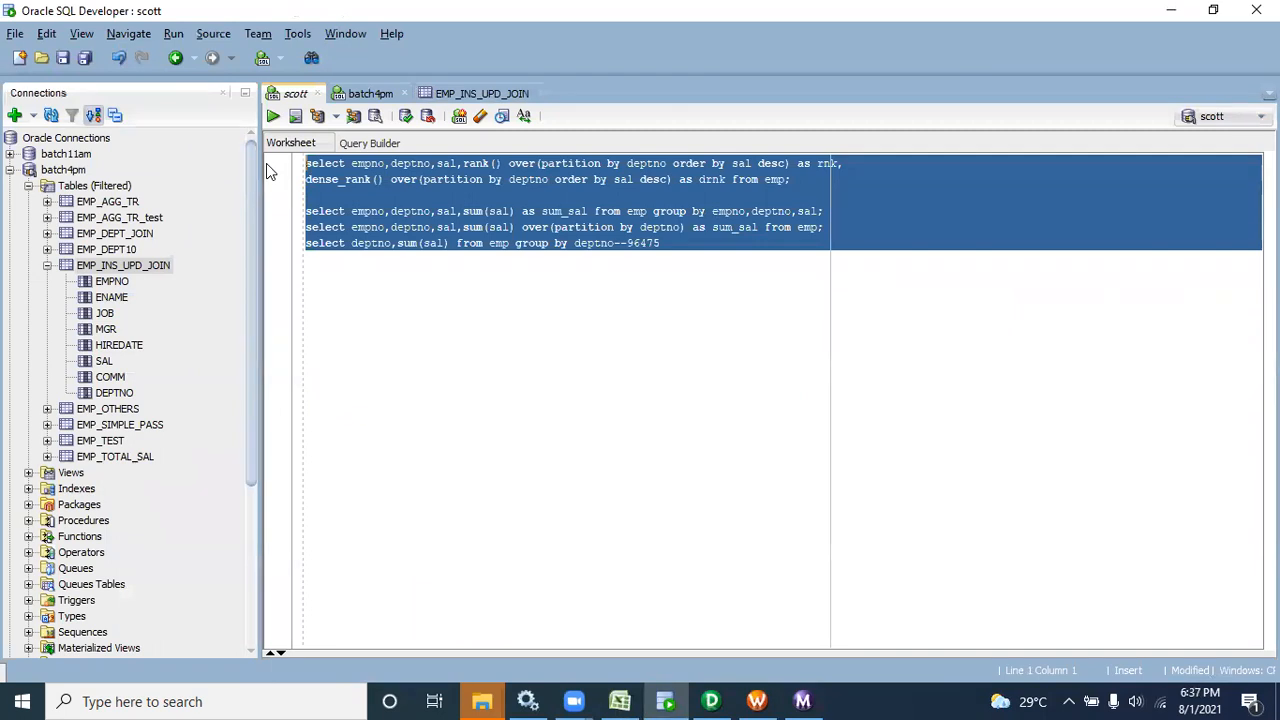
click(697, 243)
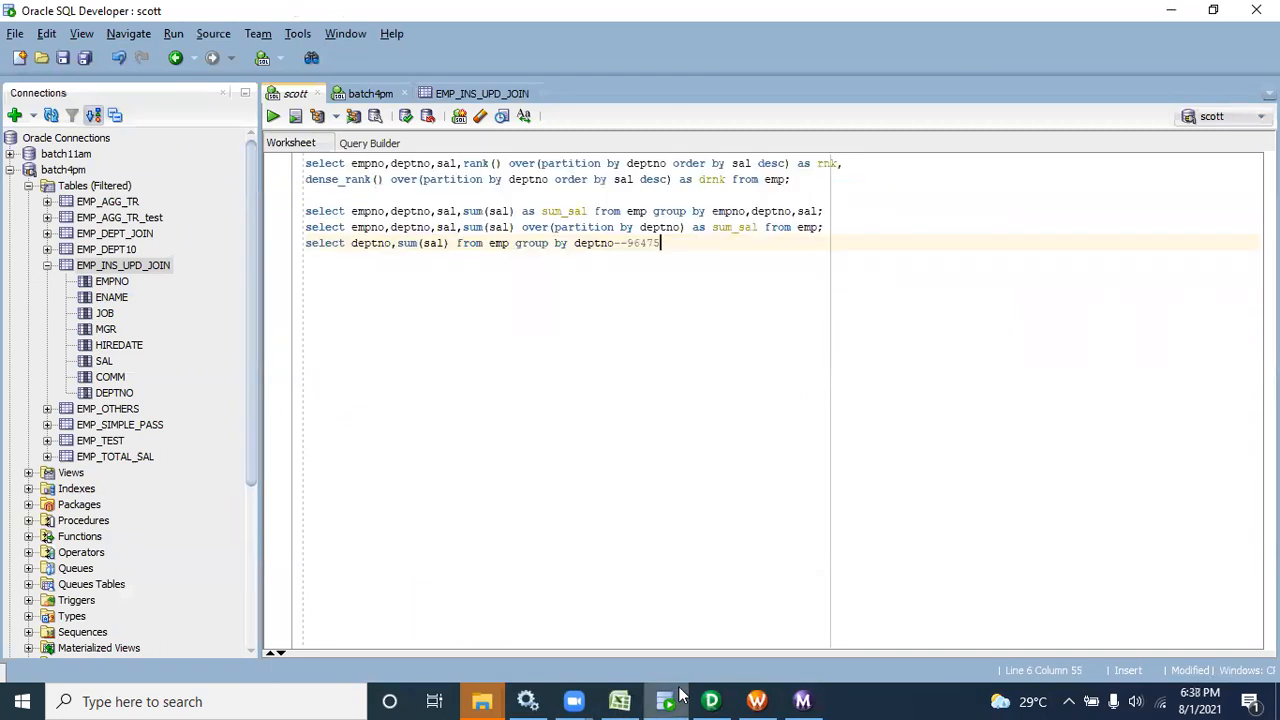
mouse_move(675, 700)
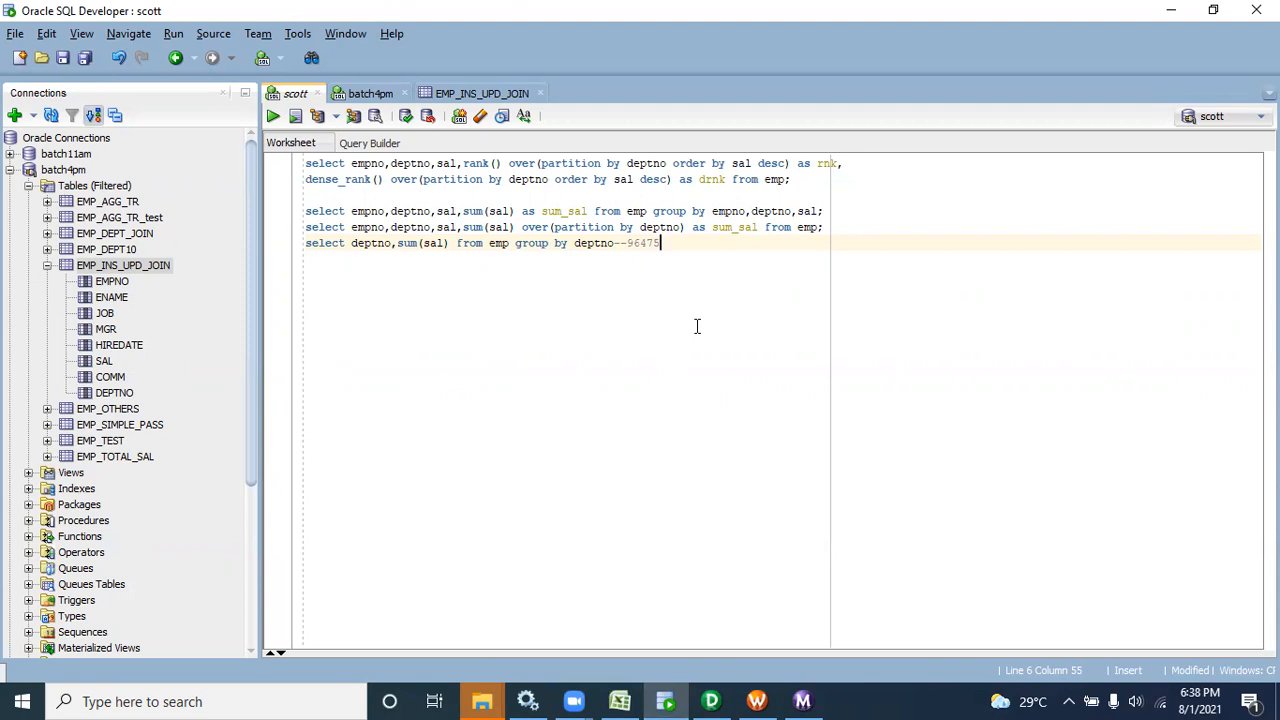
key(Return)
key(Return)
text(uin)
key(BackSpace)
key(BackSpace)
key(BackSpace)
text(insert int)
key(Return)
text(update)
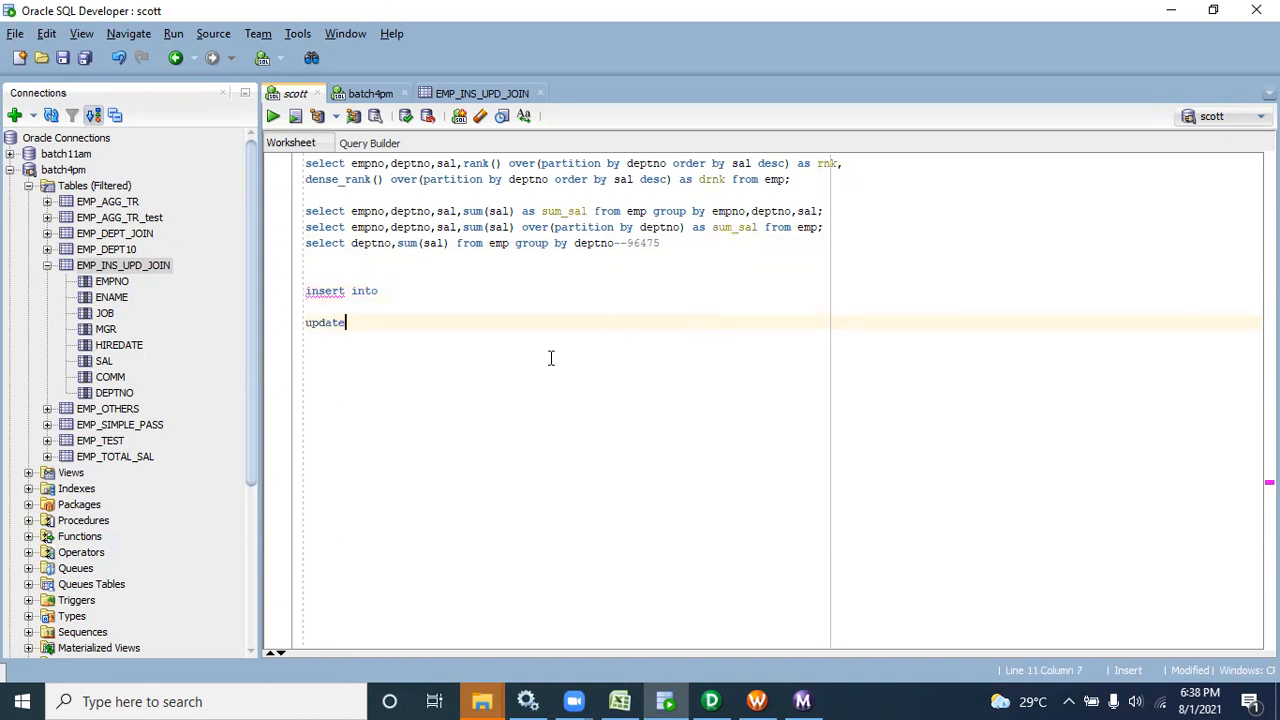
drag(346, 322, 289, 289)
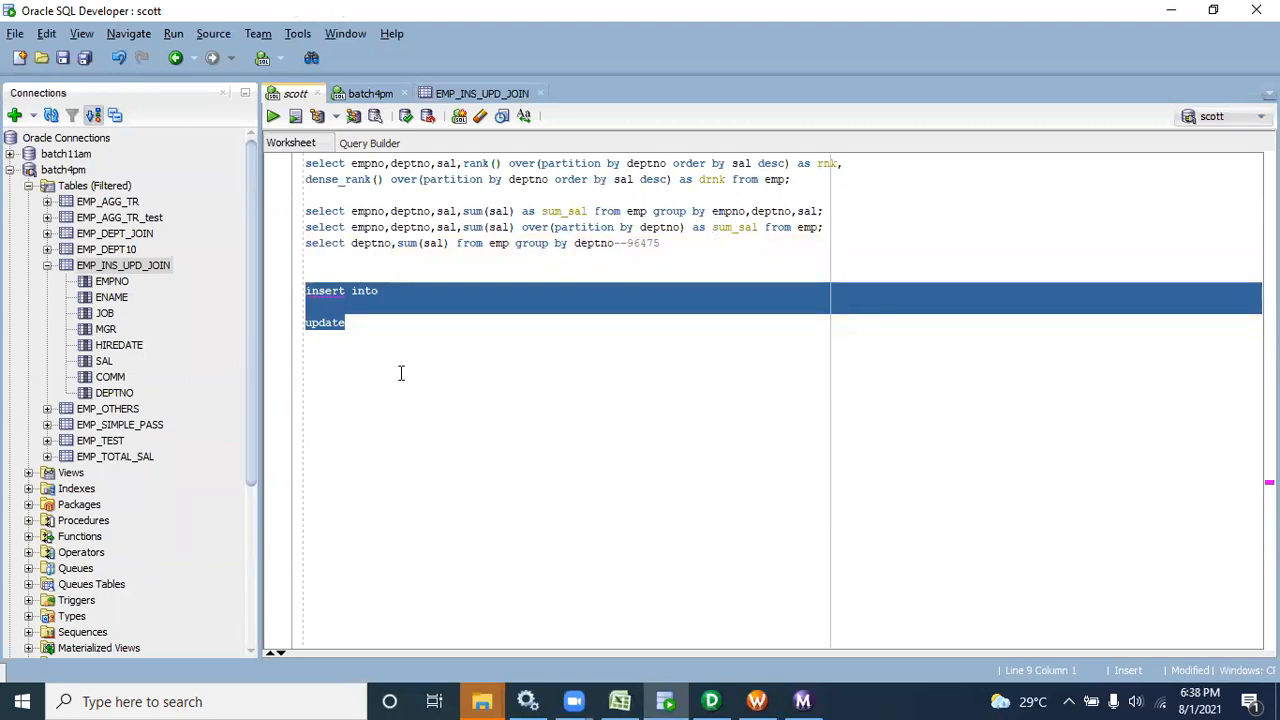
drag(347, 322, 305, 291)
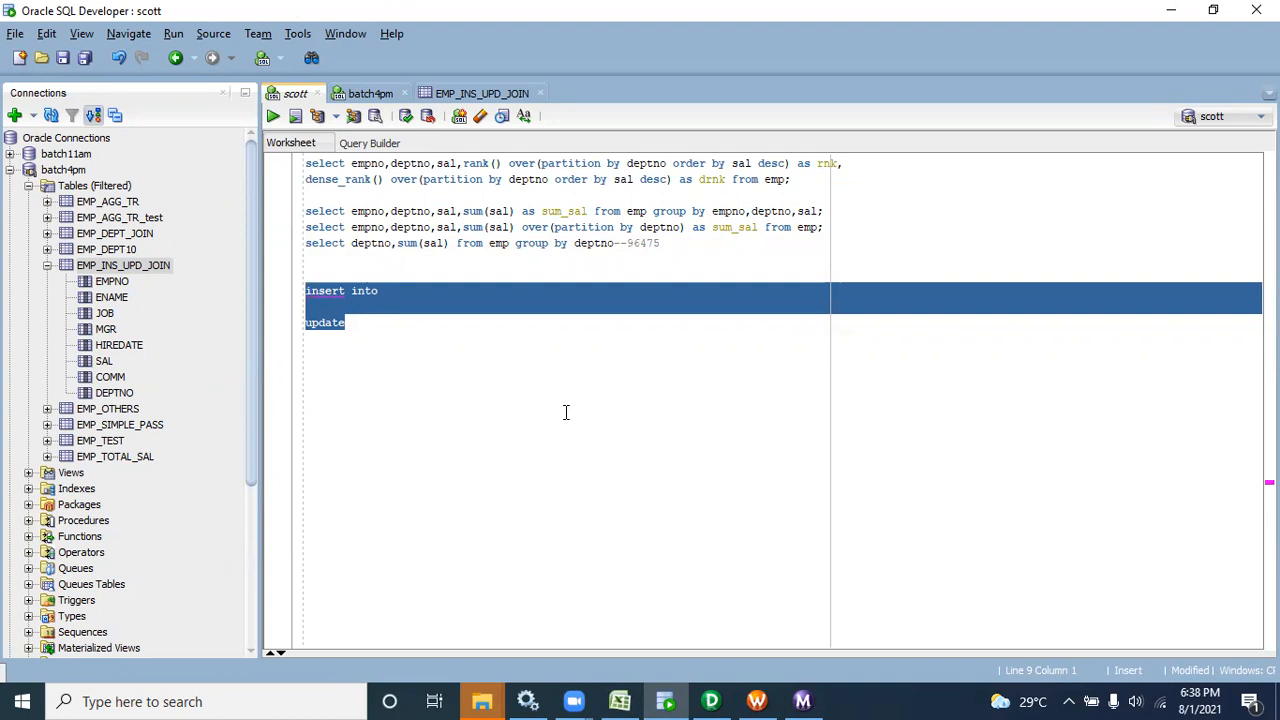
- Switch to PowerCenter Designer and move JNRTRANS and EXPTRANS nearer to the source qualifiers
click(711, 701)
drag(584, 301, 482, 248)
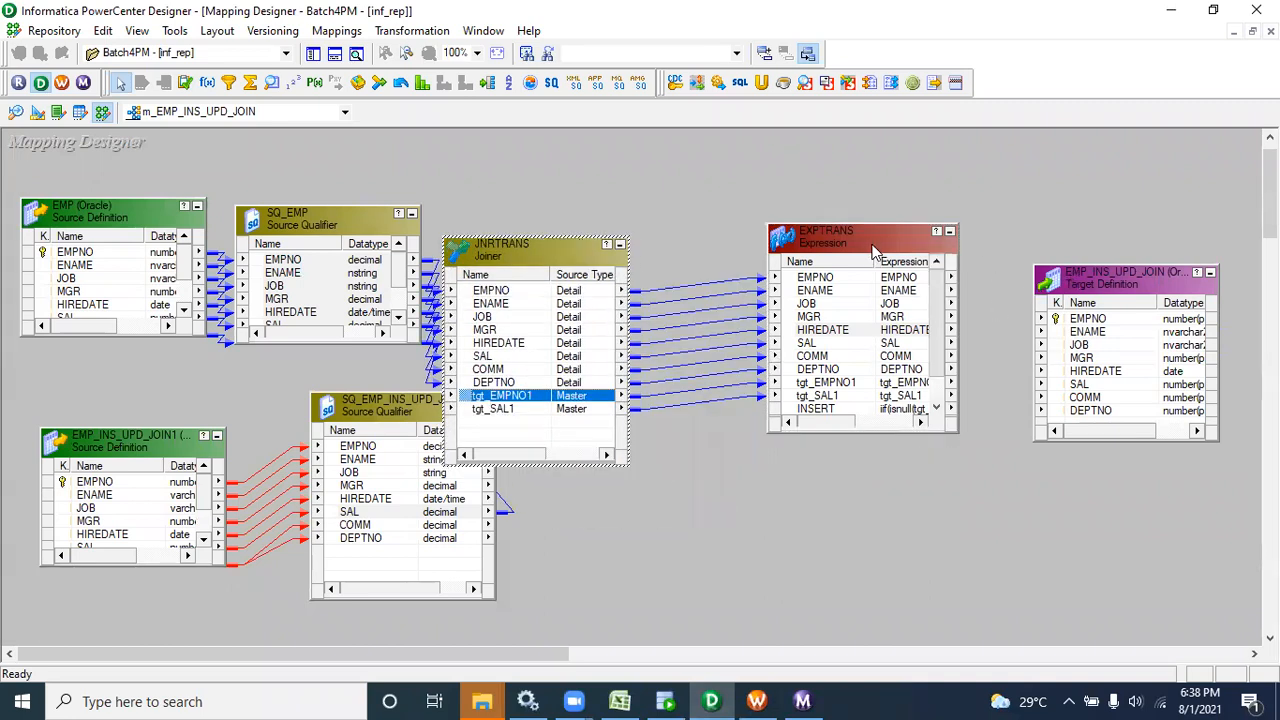
drag(870, 246, 858, 267)
- Switch to Workflow Monitor, widen the Transformation Name column, and examine the s_m_RANK_TR source/target statistics
click(802, 700)
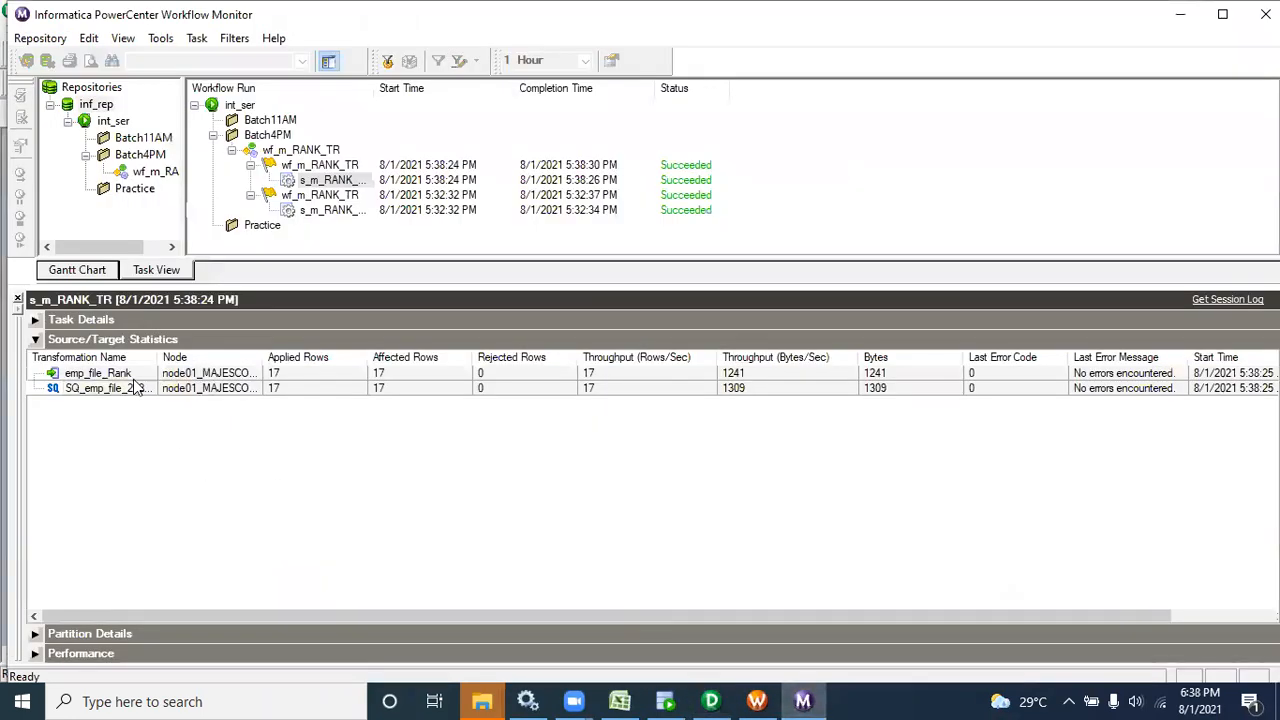
drag(158, 357, 312, 357)
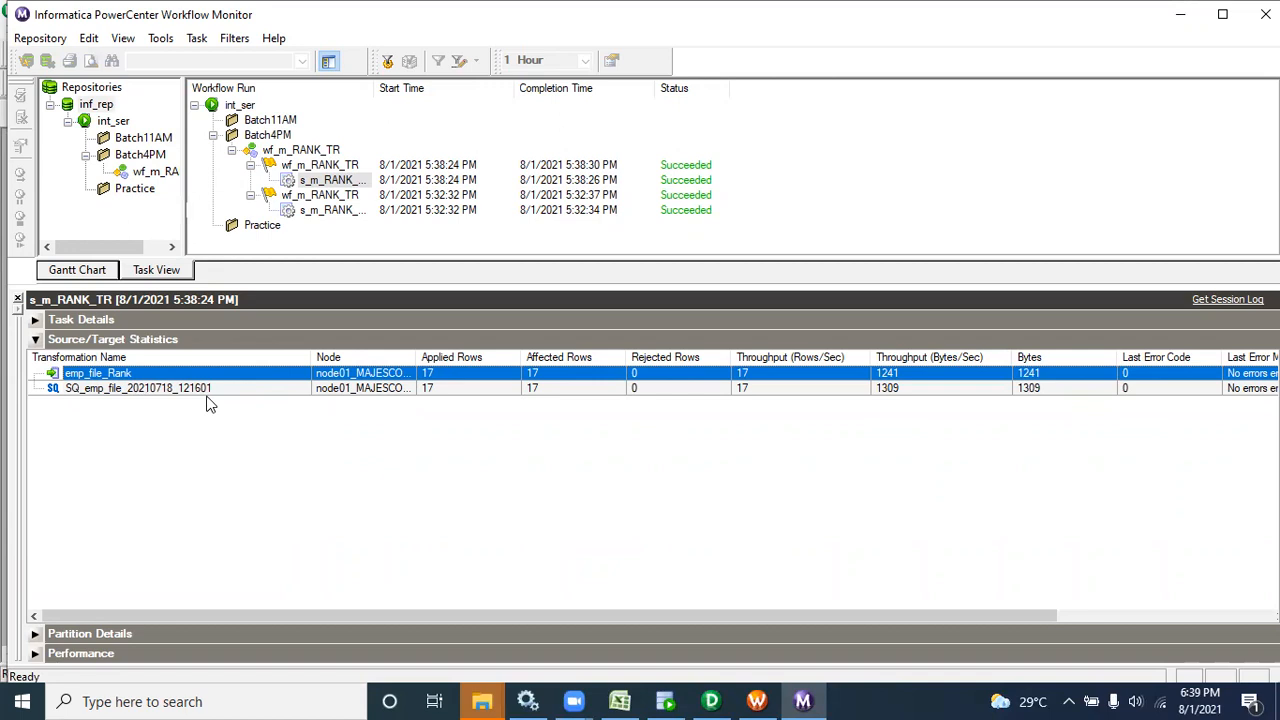
click(710, 701)
click(710, 701)
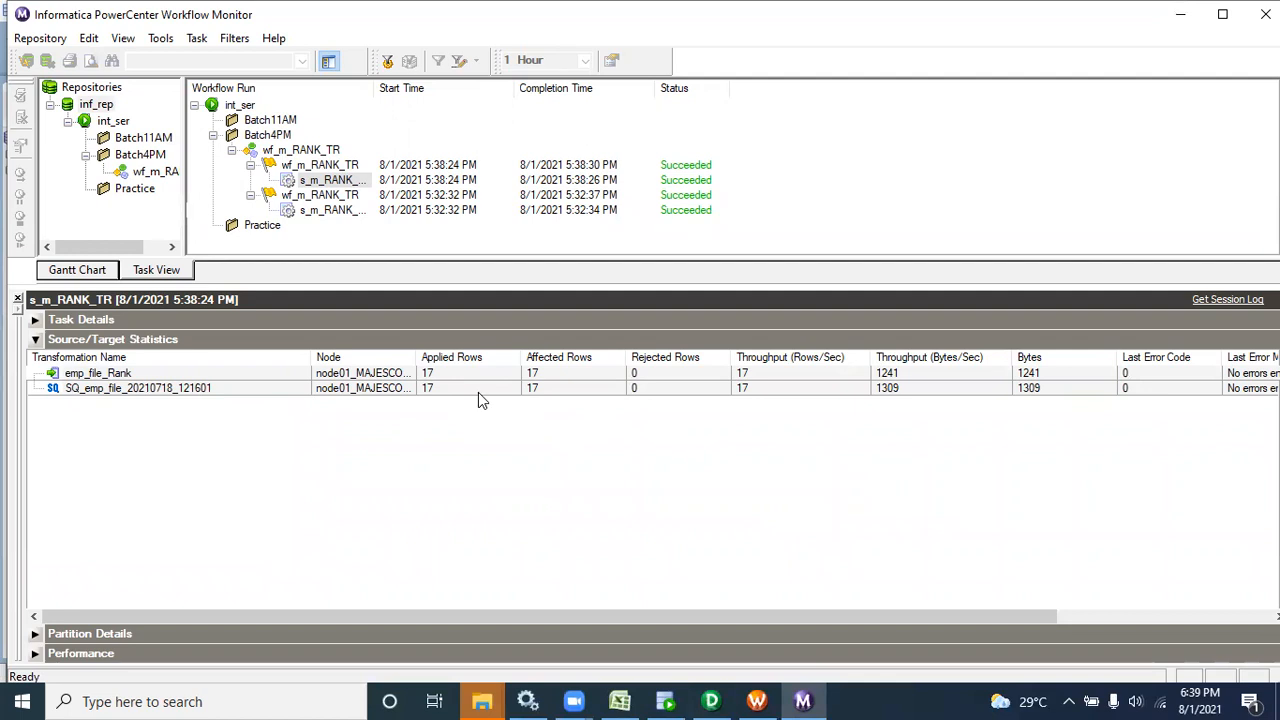
- Return to PowerCenter Designer and space JNRTRANS, EXPTRANS and the EMP_INS_UPD_JOIN target farther apart
click(710, 701)
click(1067, 296)
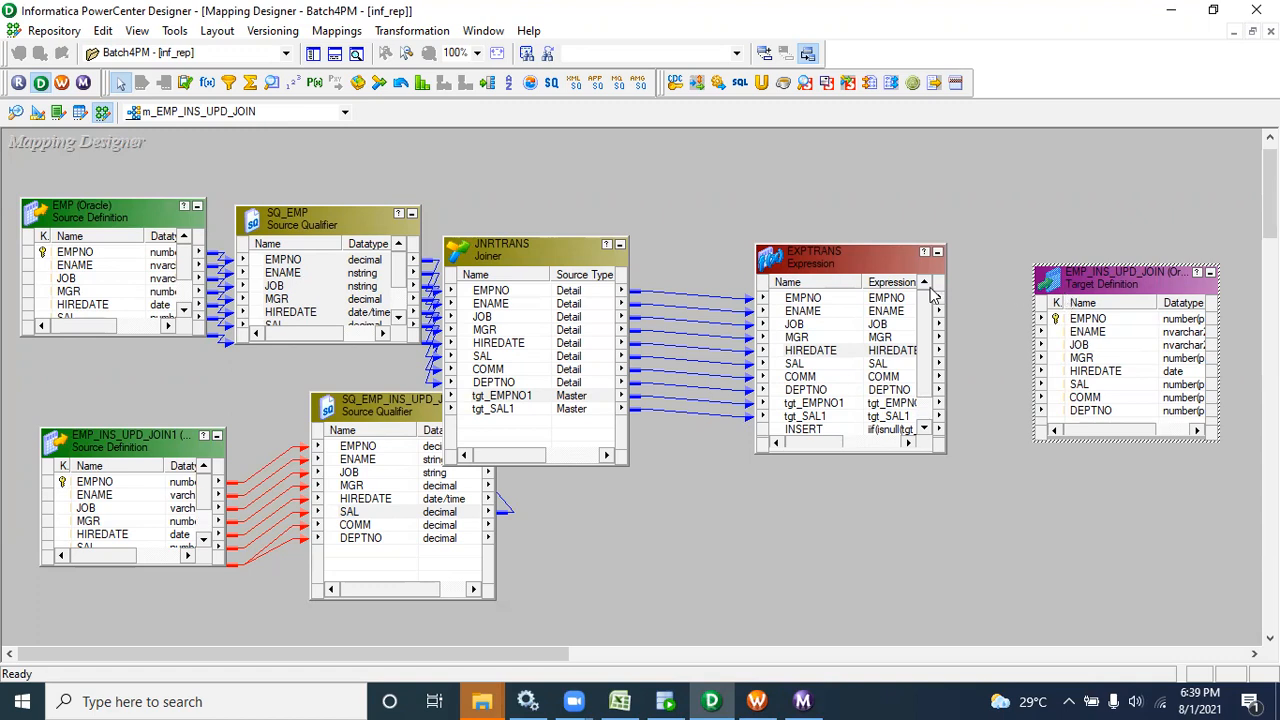
drag(547, 259, 660, 245)
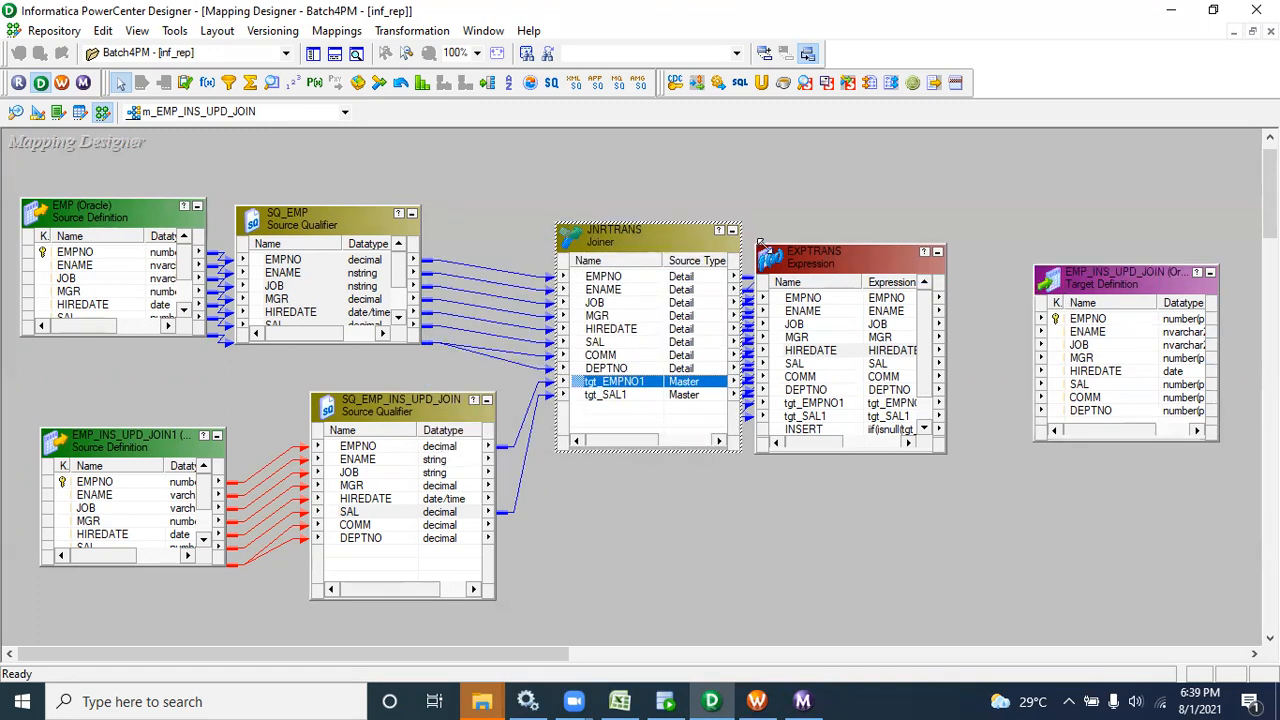
drag(801, 263, 866, 270)
drag(545, 656, 592, 667)
drag(958, 283, 1044, 282)
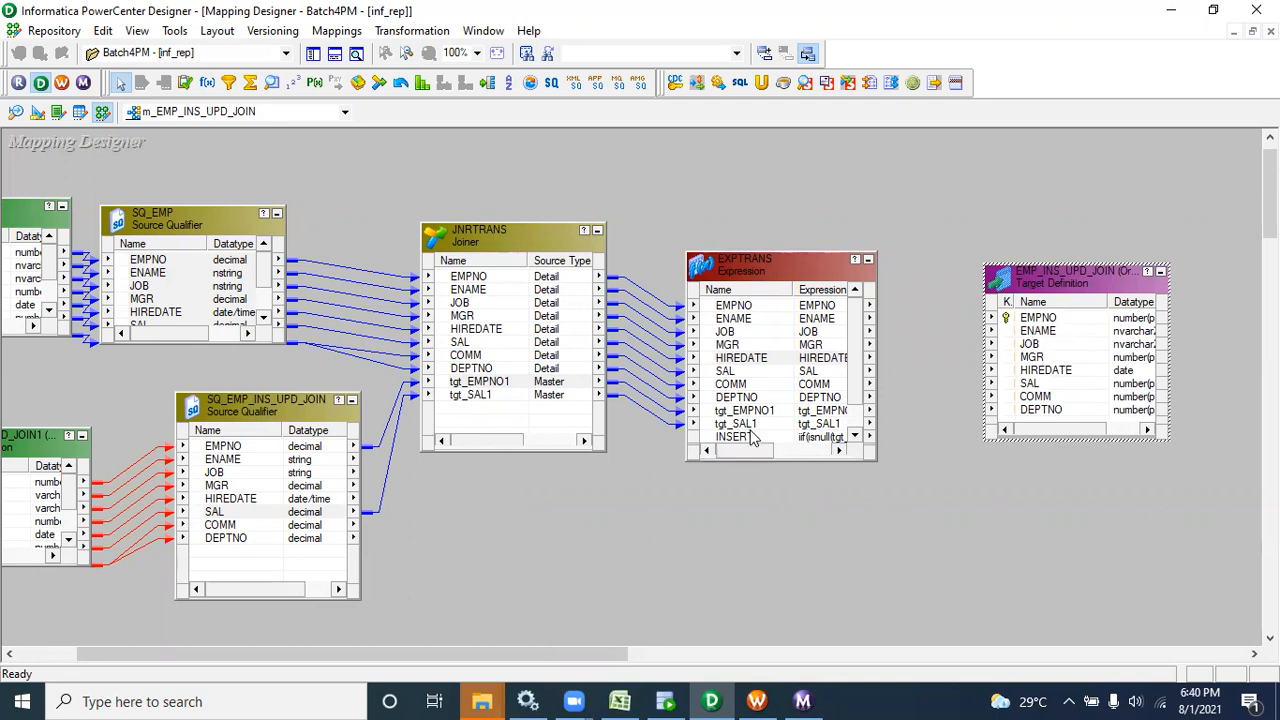
- Show the repository navigator beside the m_EMP_INS_UPD_JOIN mapping
click(327, 114)
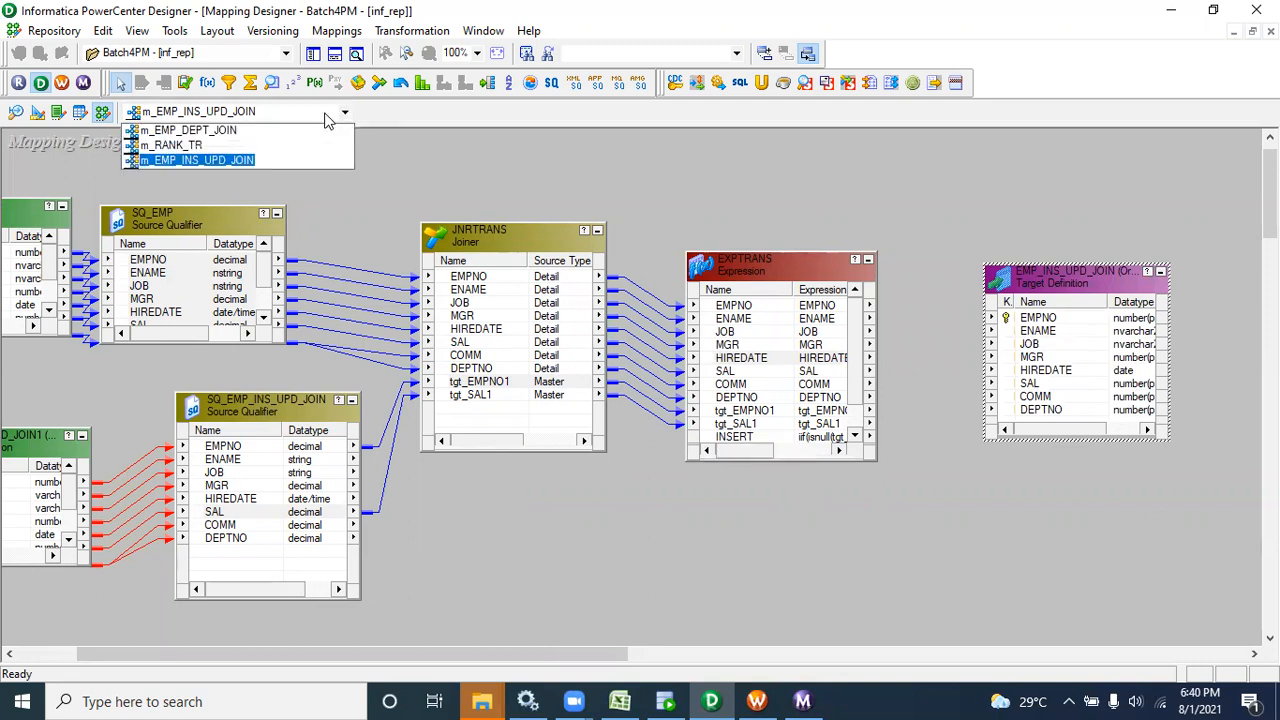
click(314, 53)
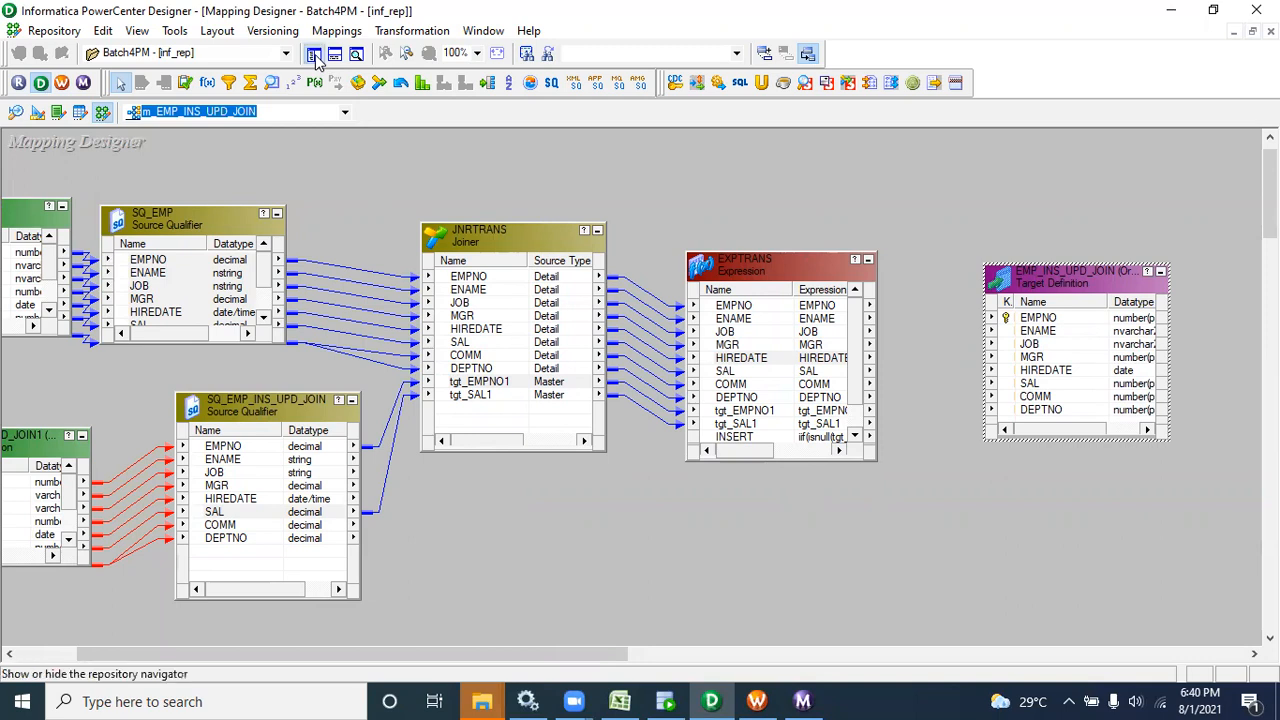
click(314, 53)
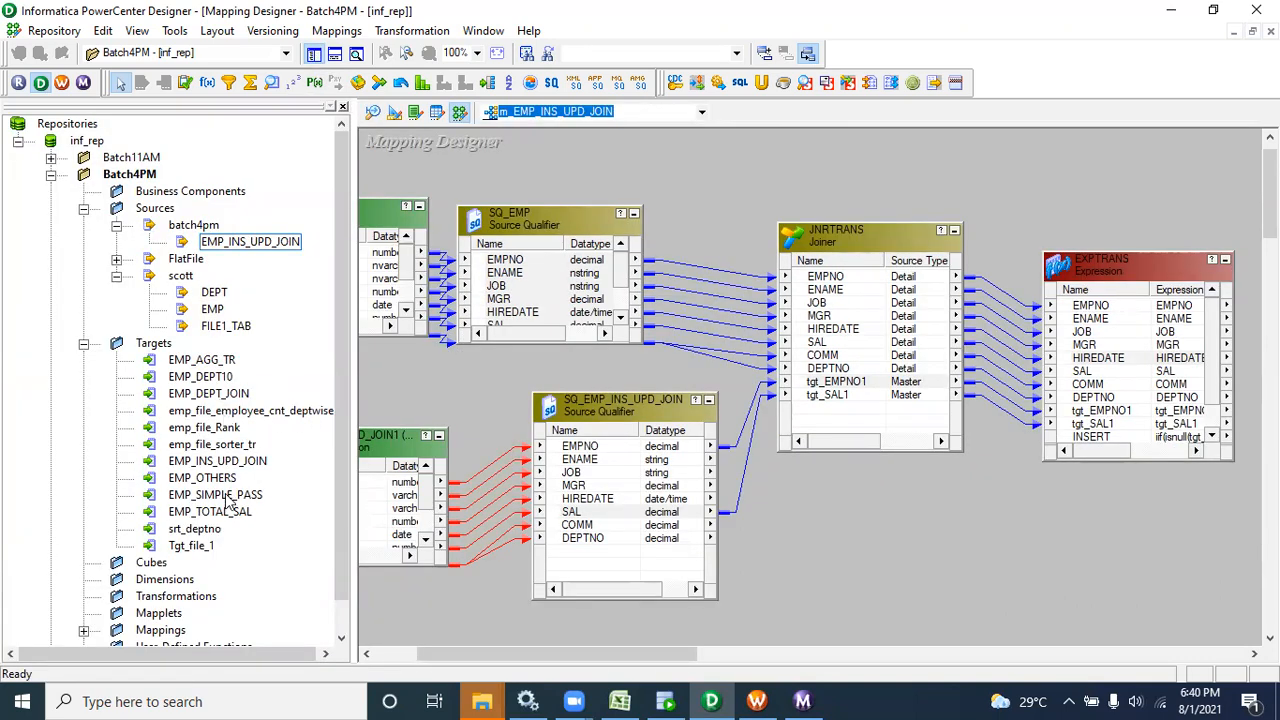
drag(205, 485, 472, 395)
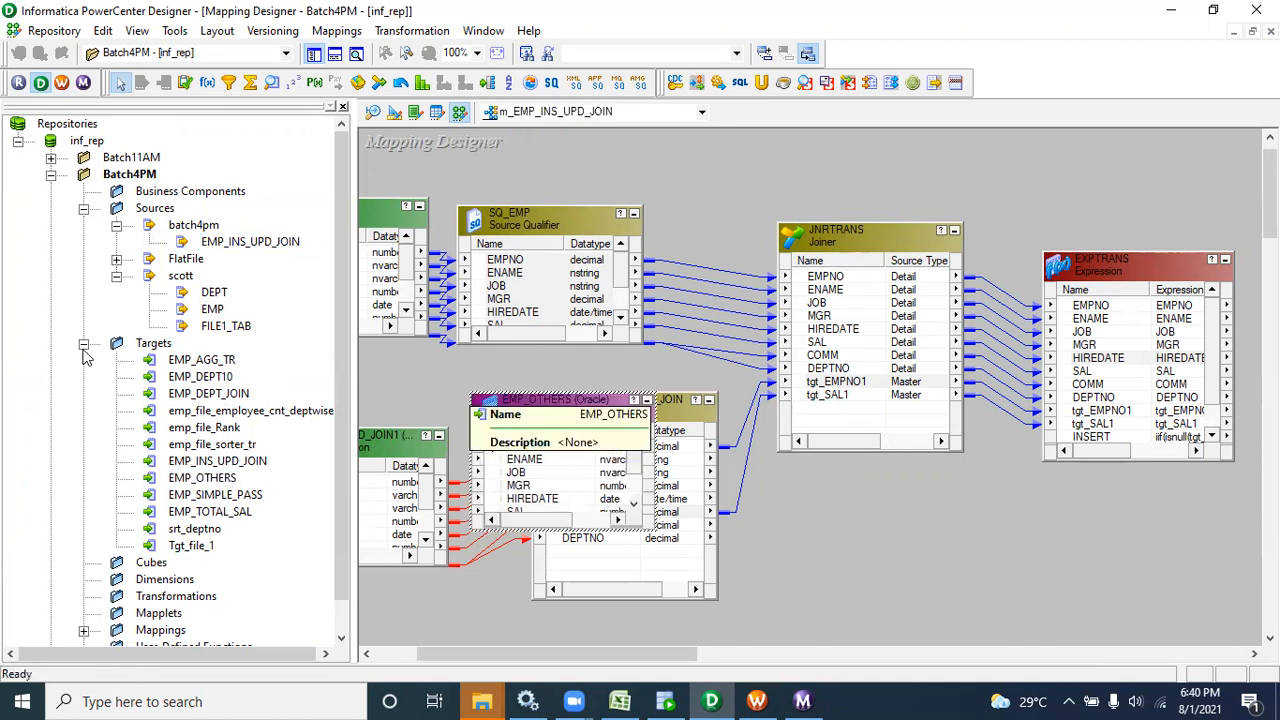
click(84, 343)
click(505, 408)
key(Delete)
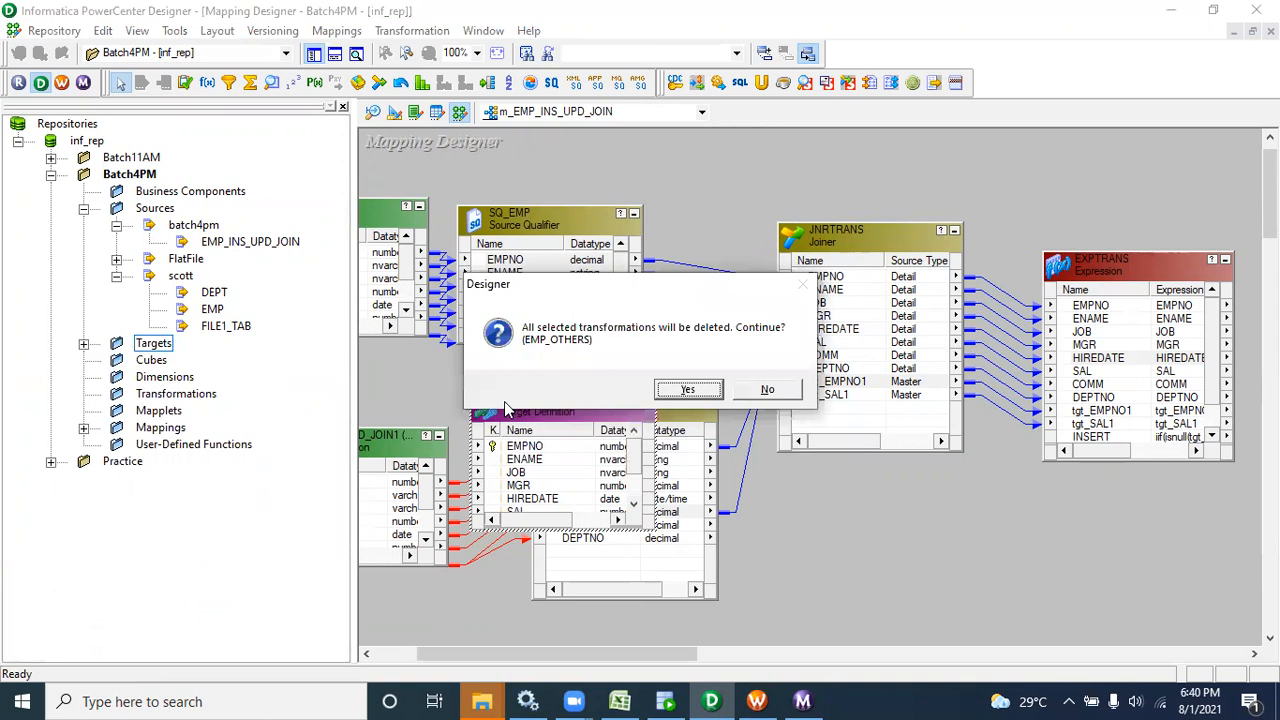
key(Return)
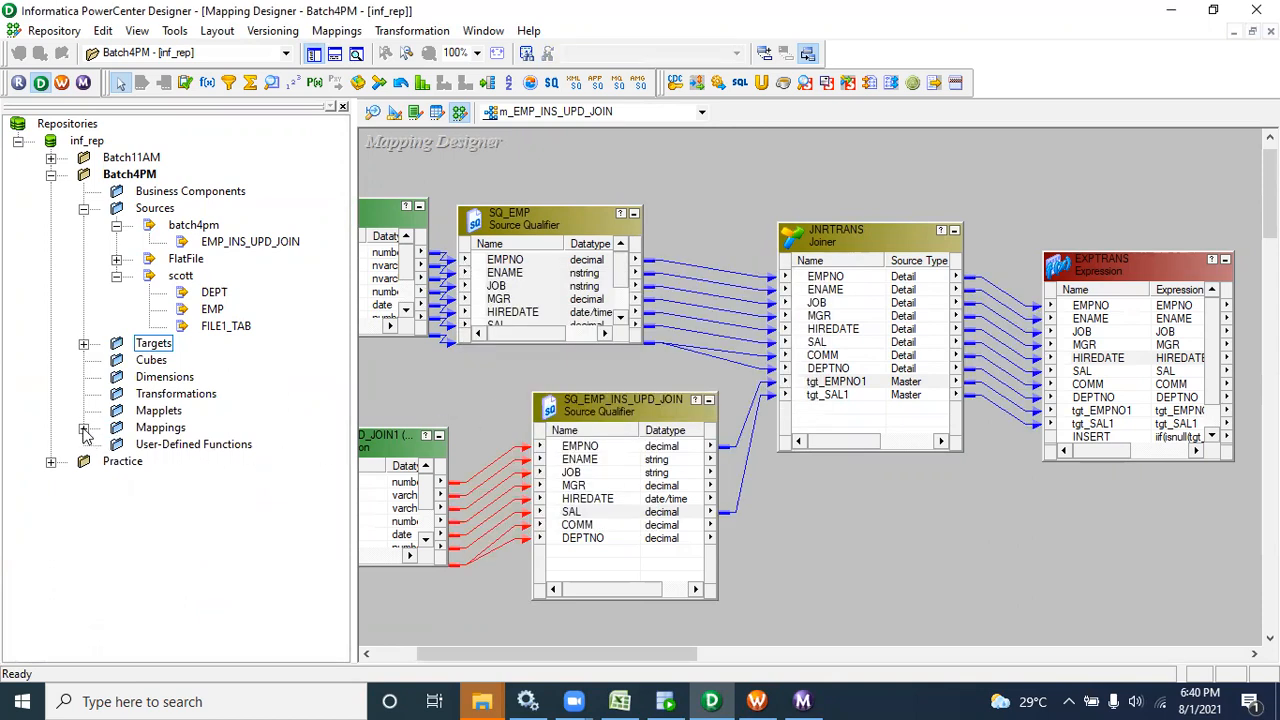
- Open the m_EMP_ROUTER mapping from the repository and examine the groups of its rtr_emp router
click(84, 428)
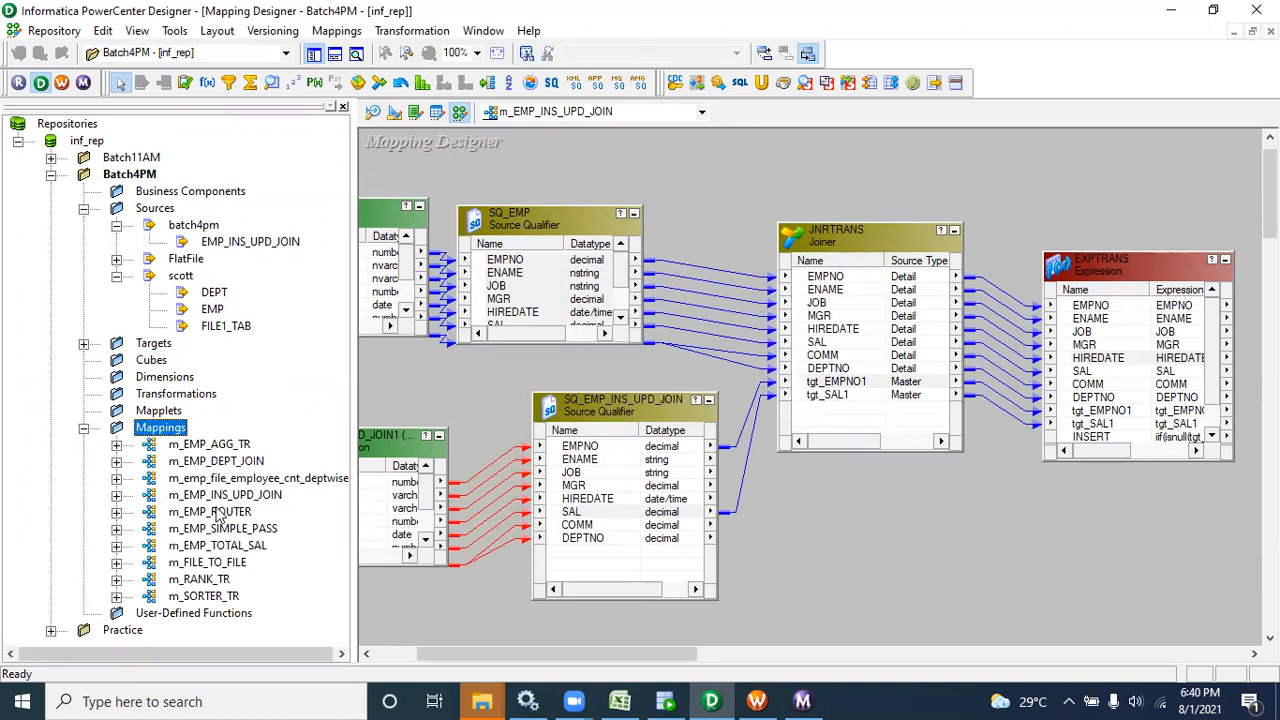
double_click(215, 512)
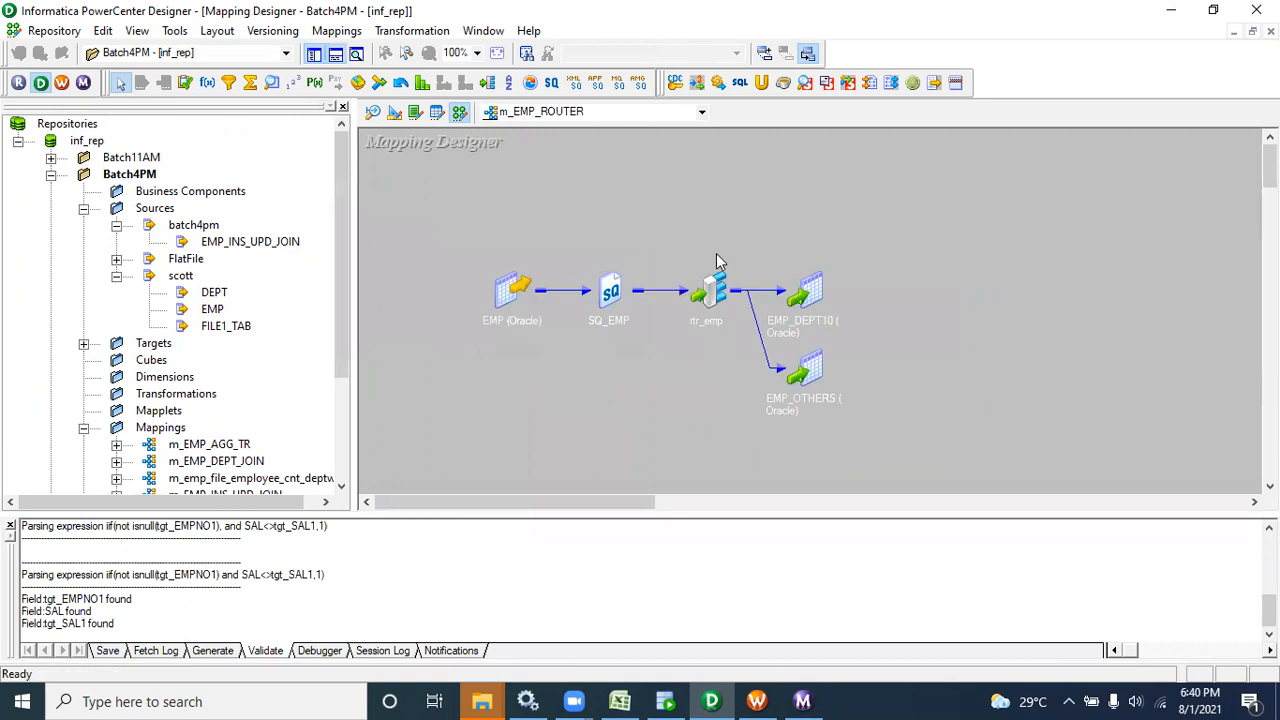
double_click(718, 287)
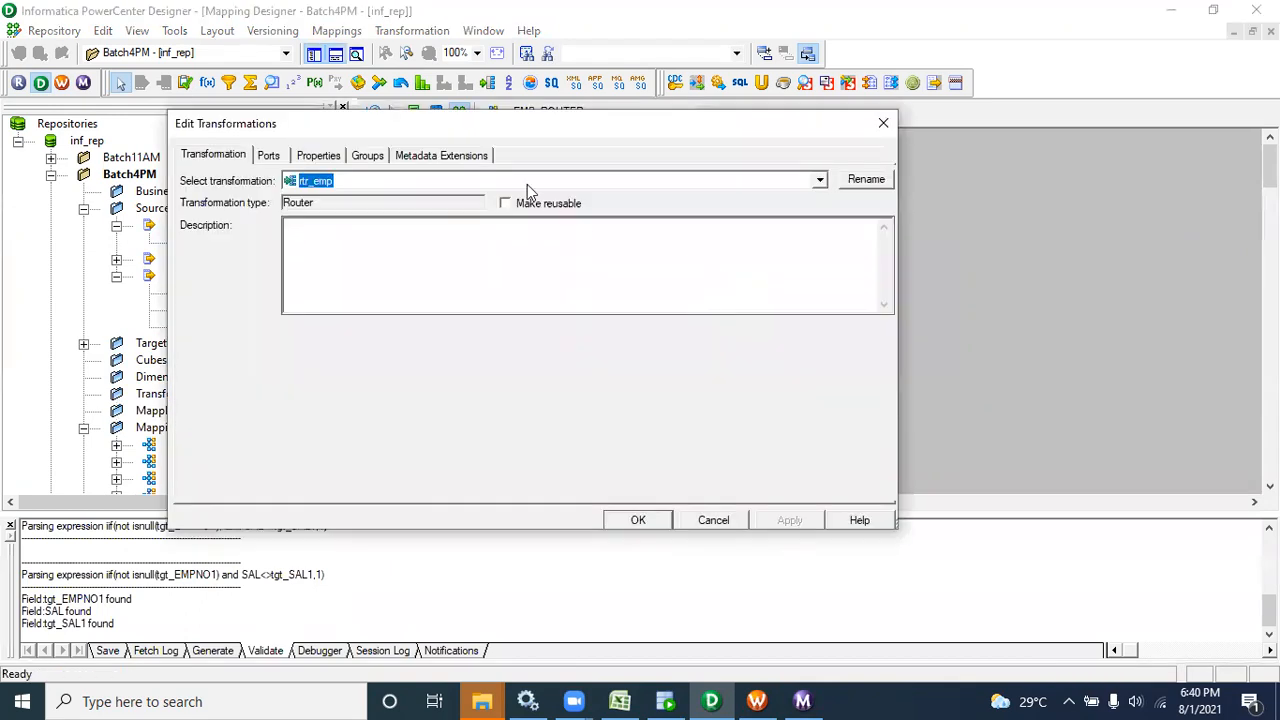
click(367, 155)
click(298, 241)
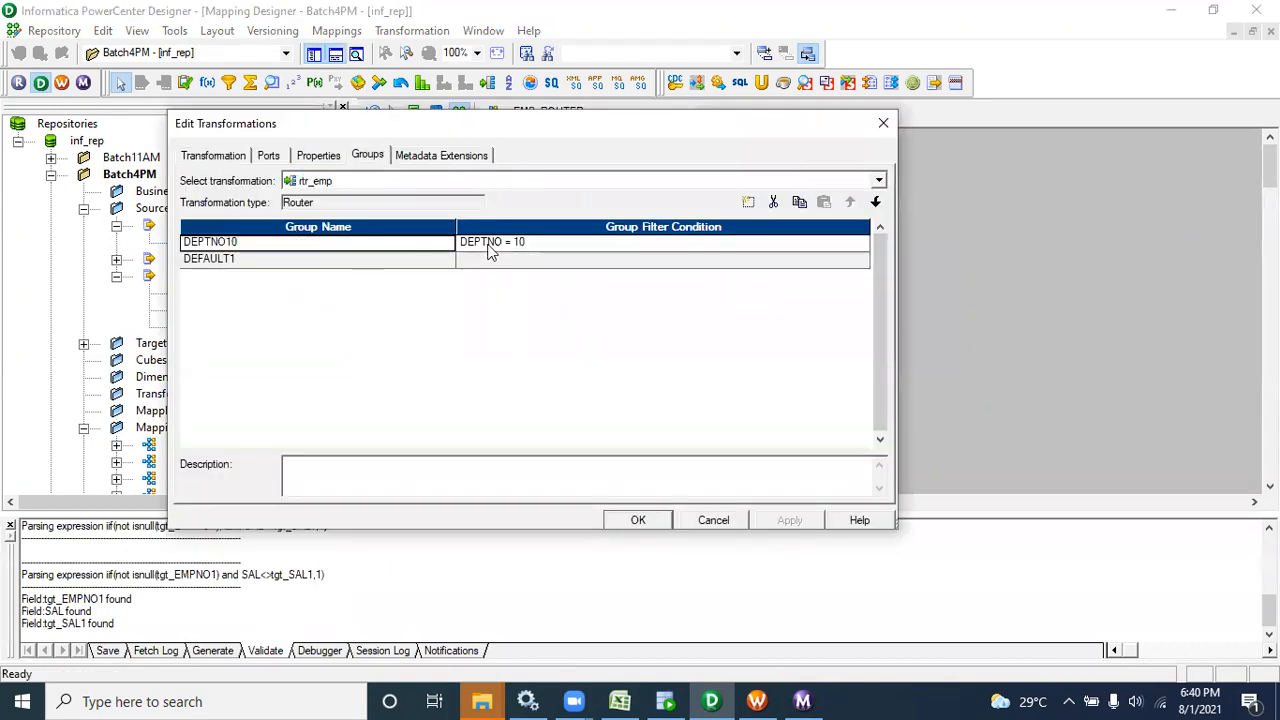
click(392, 259)
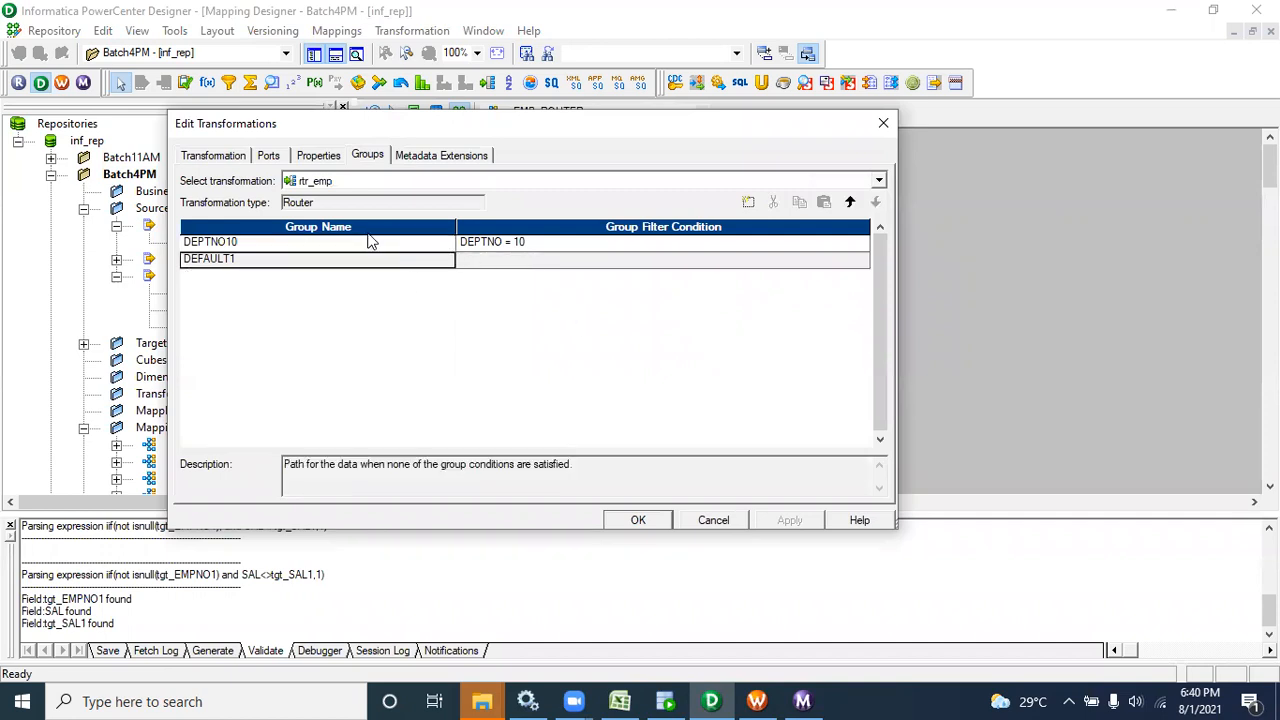
click(748, 202)
click(748, 202)
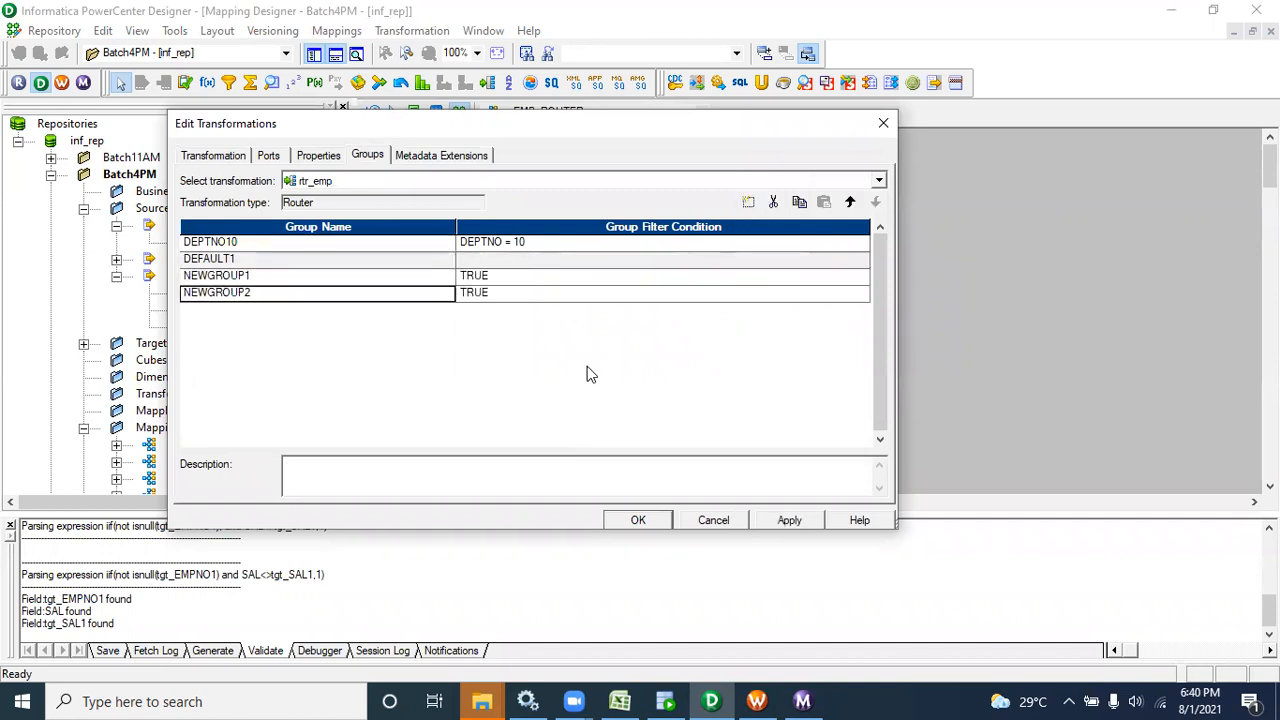
click(714, 520)
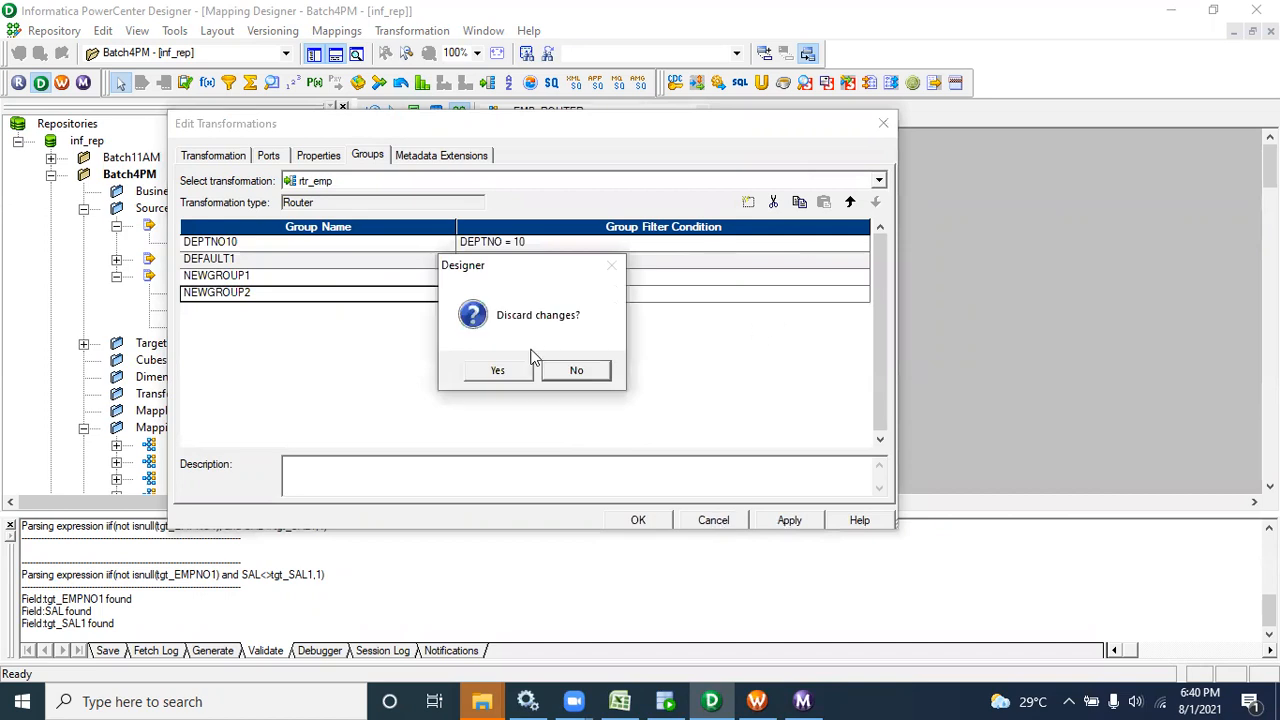
click(508, 372)
- Arrange all m_EMP_ROUTER objects in expanded form and clear the navigator and output areas to show the router with both targets
right_click(710, 137)
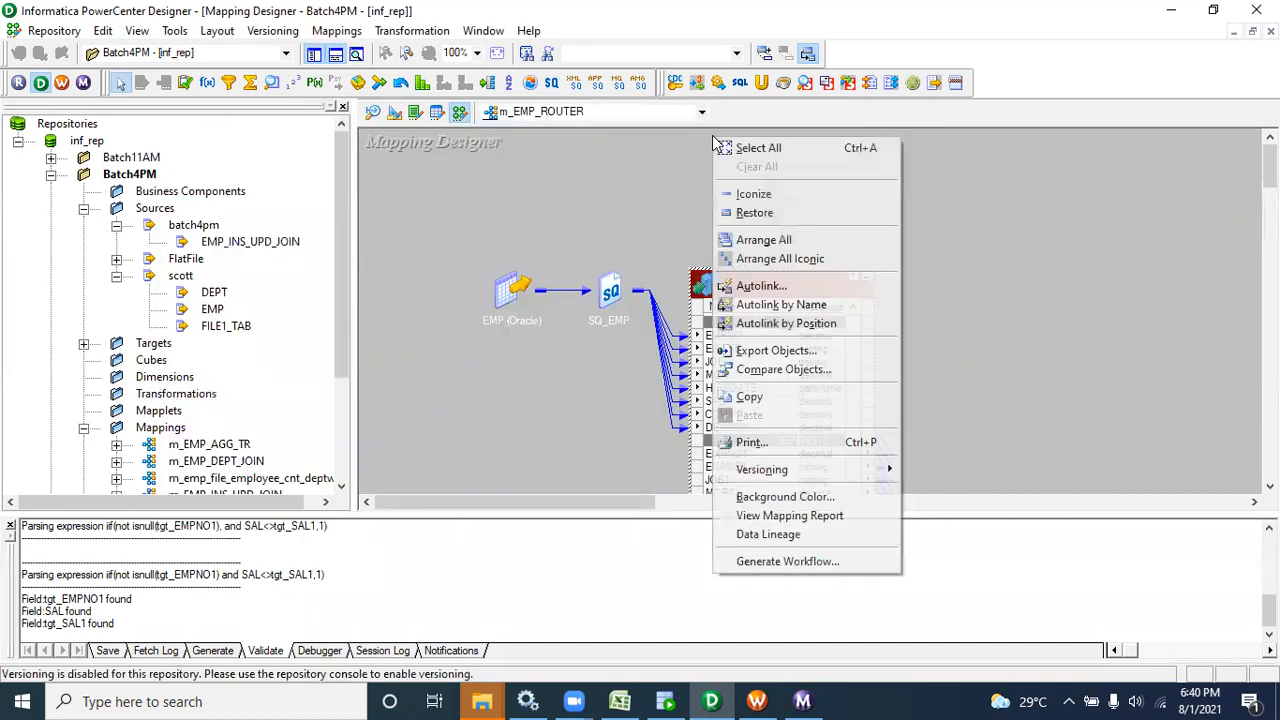
click(763, 243)
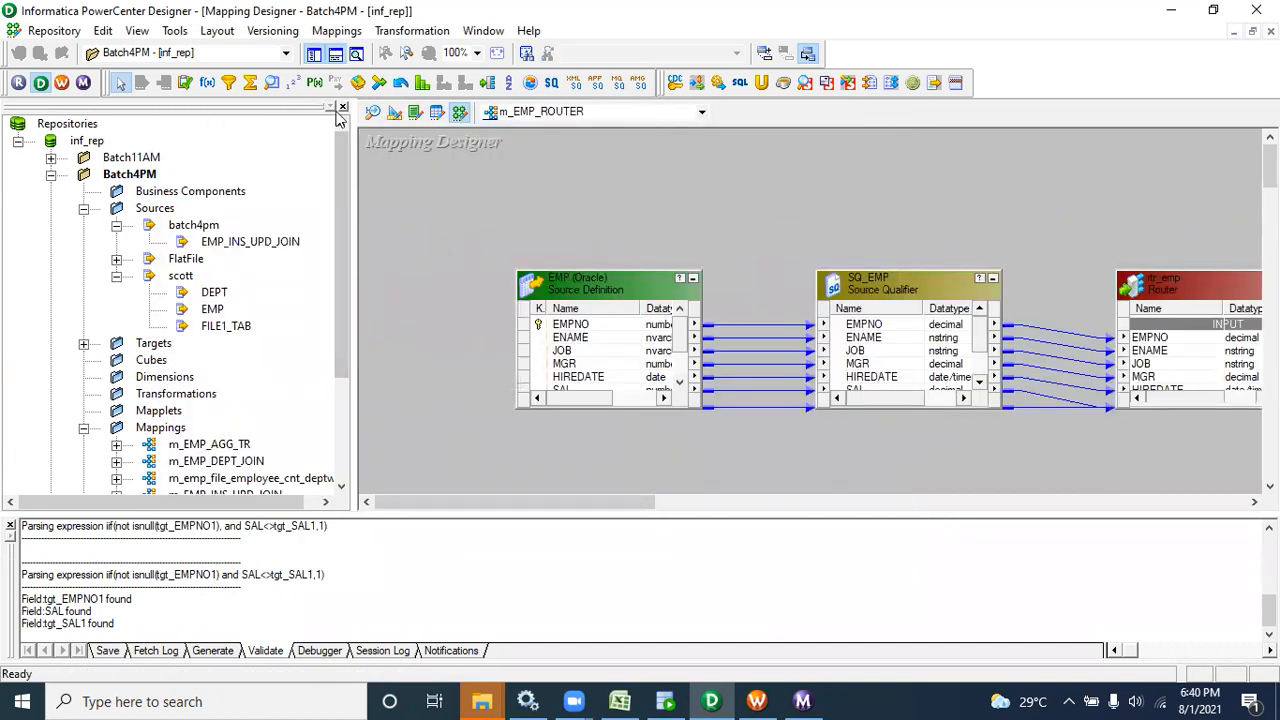
click(343, 107)
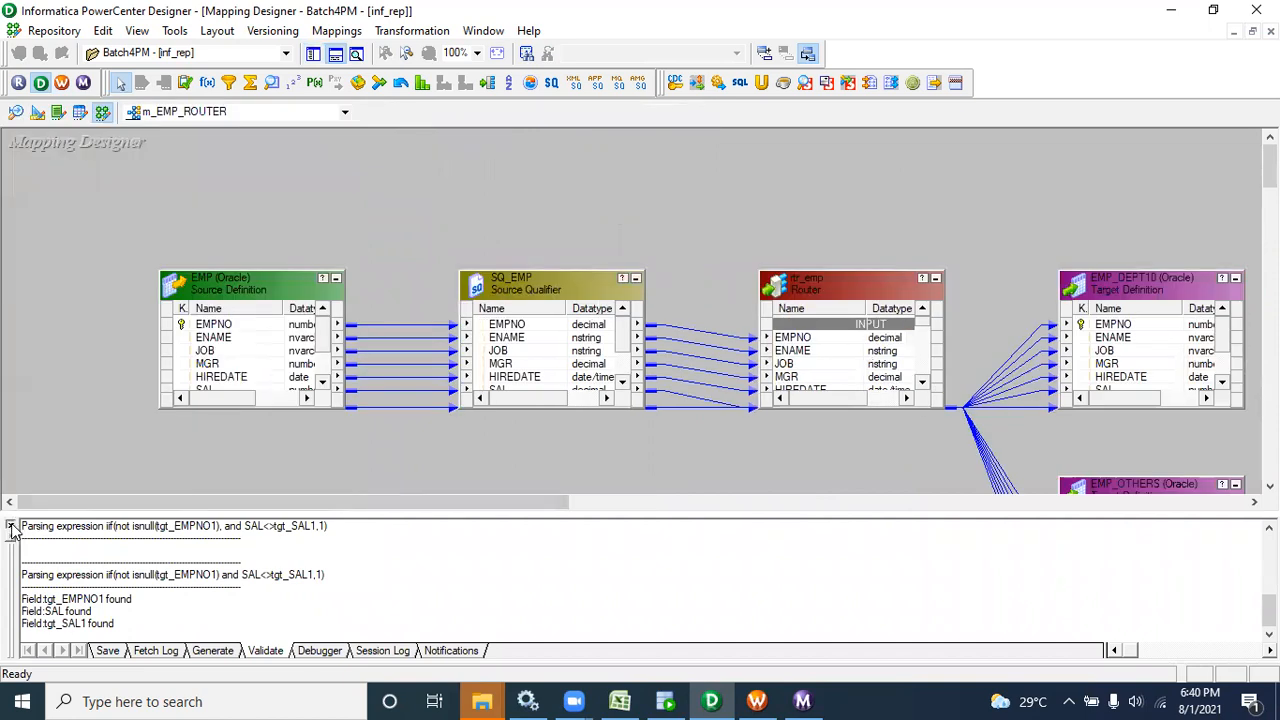
click(12, 527)
drag(384, 654, 558, 654)
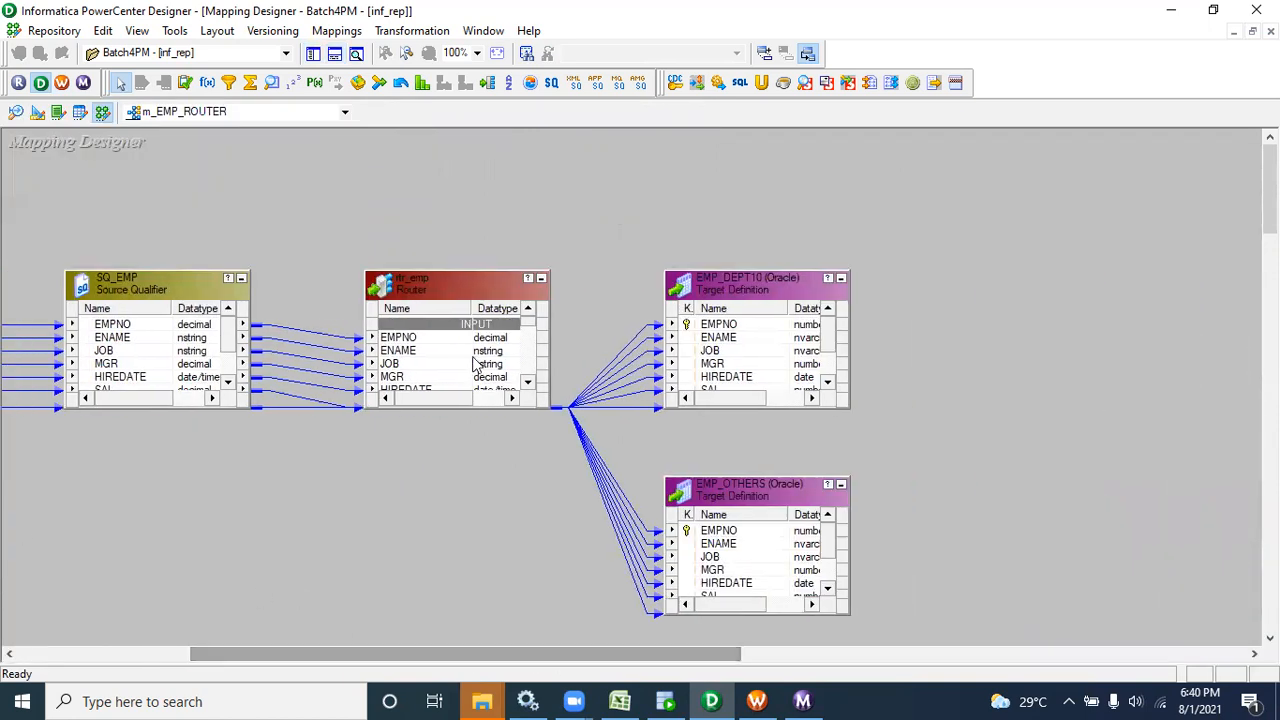
drag(635, 206, 939, 645)
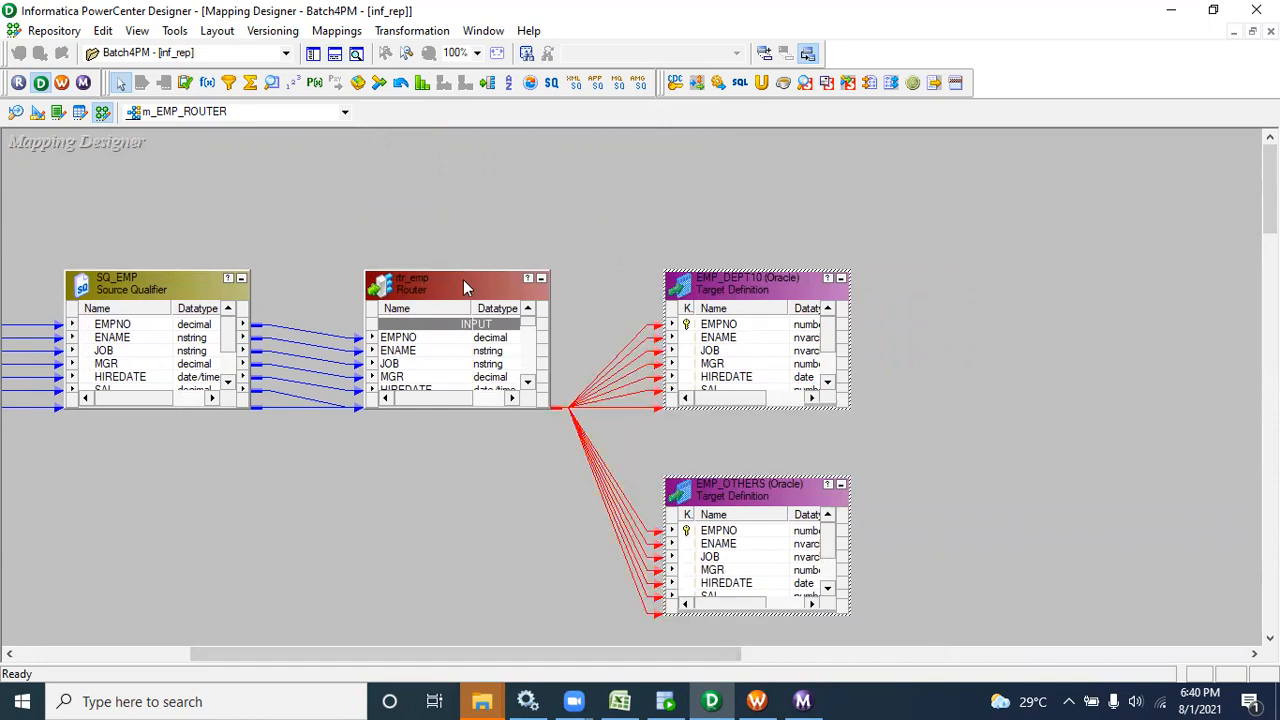
- Examine the group names and the group filter condition of the rtr_emp router
double_click(464, 282)
click(368, 157)
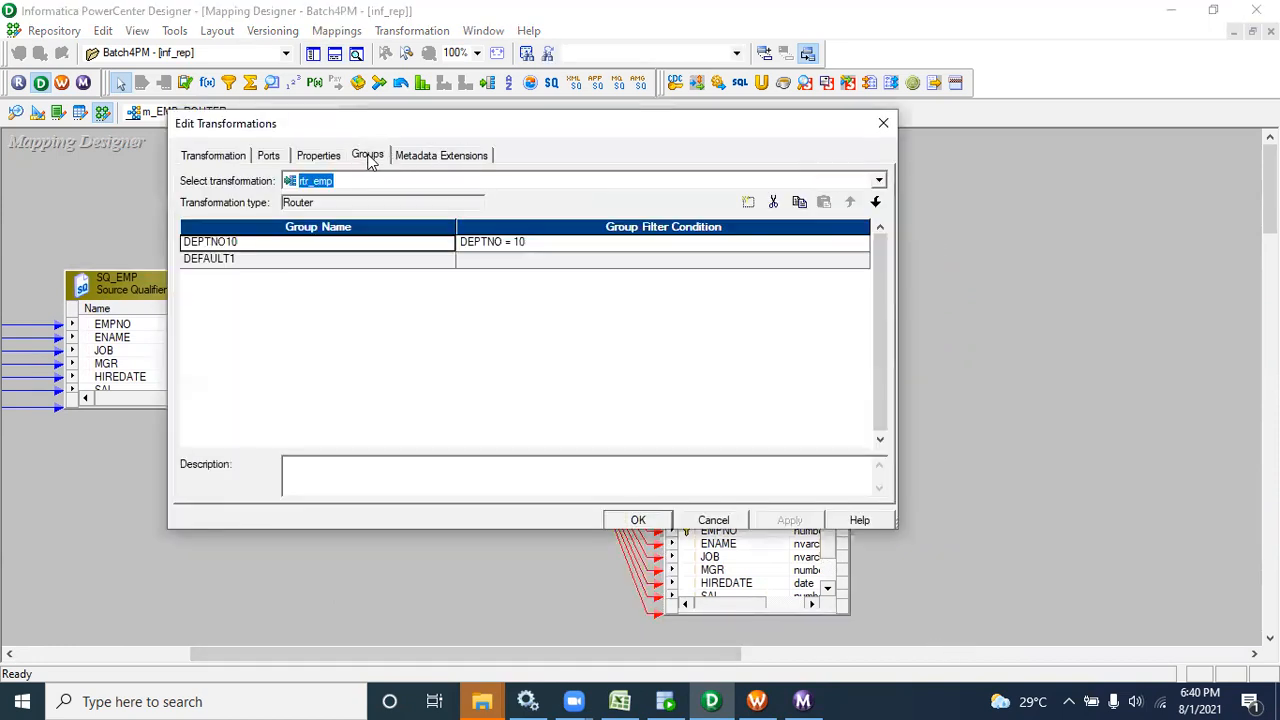
click(377, 245)
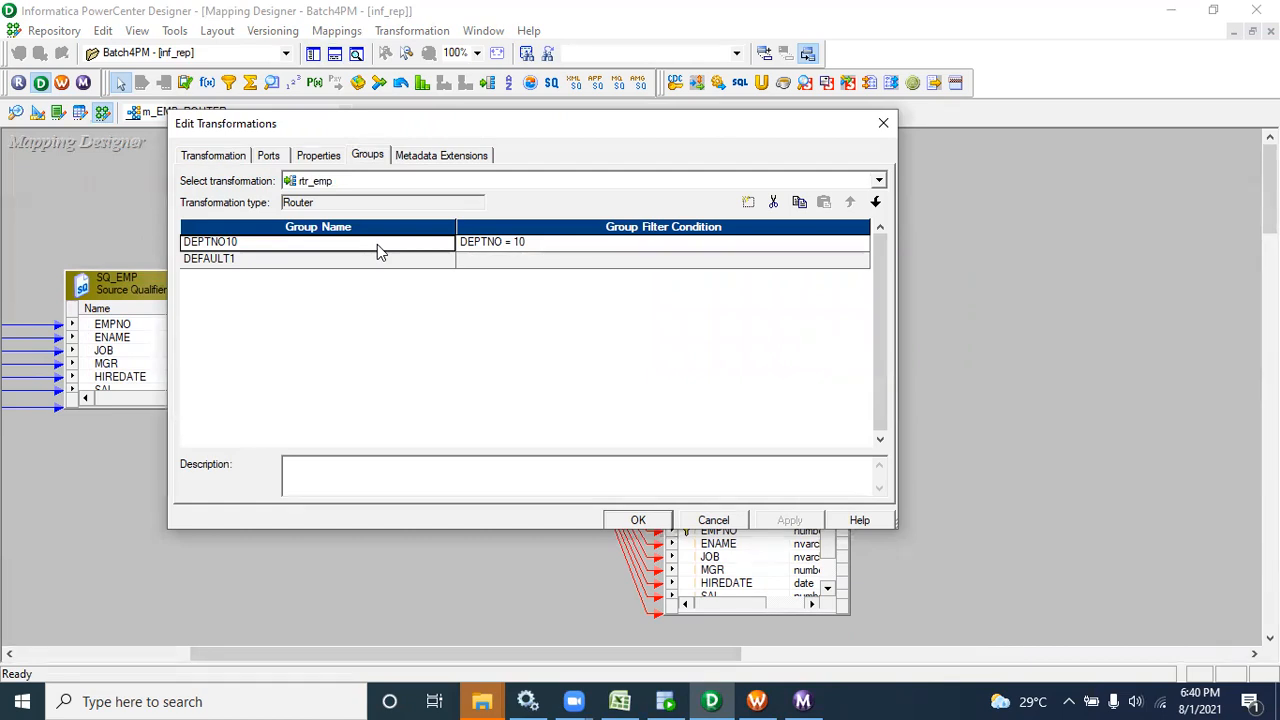
click(714, 521)
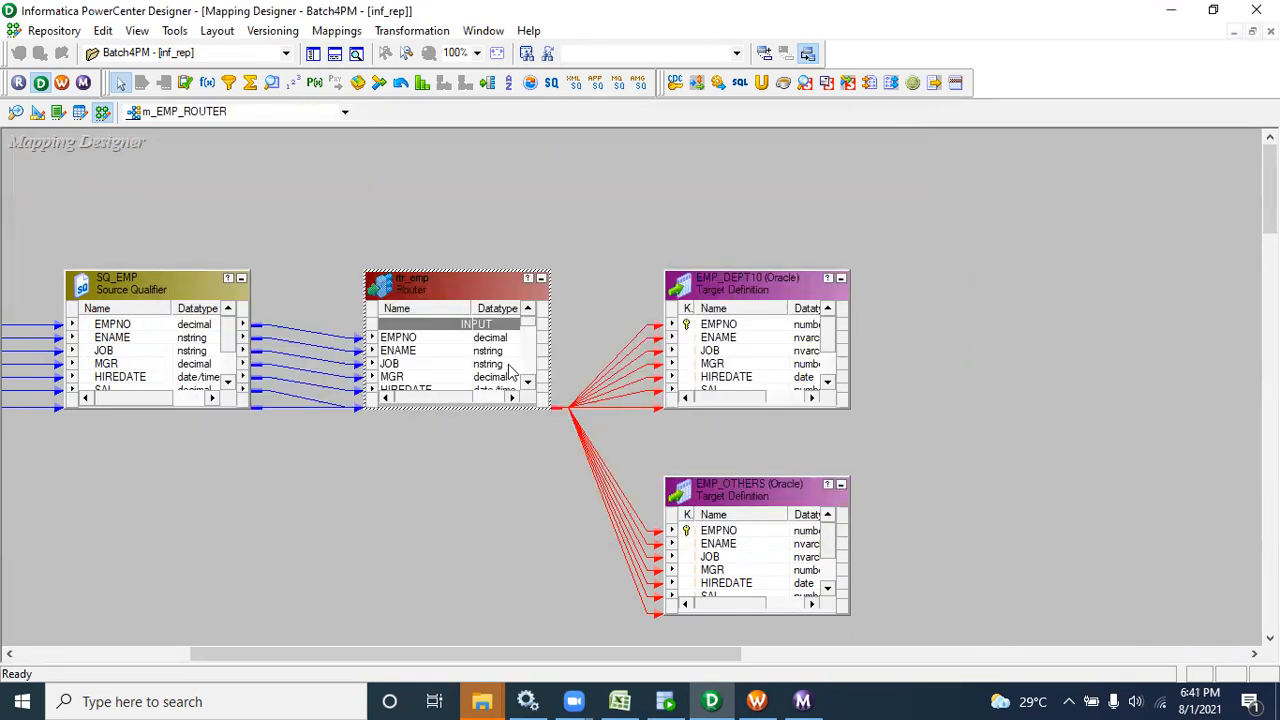
- Enlarge the rtr_emp router to show its output group ports and compare them with its DEPTNO10 and DEFAULT1 group definitions
drag(463, 273, 463, 137)
drag(538, 240, 533, 322)
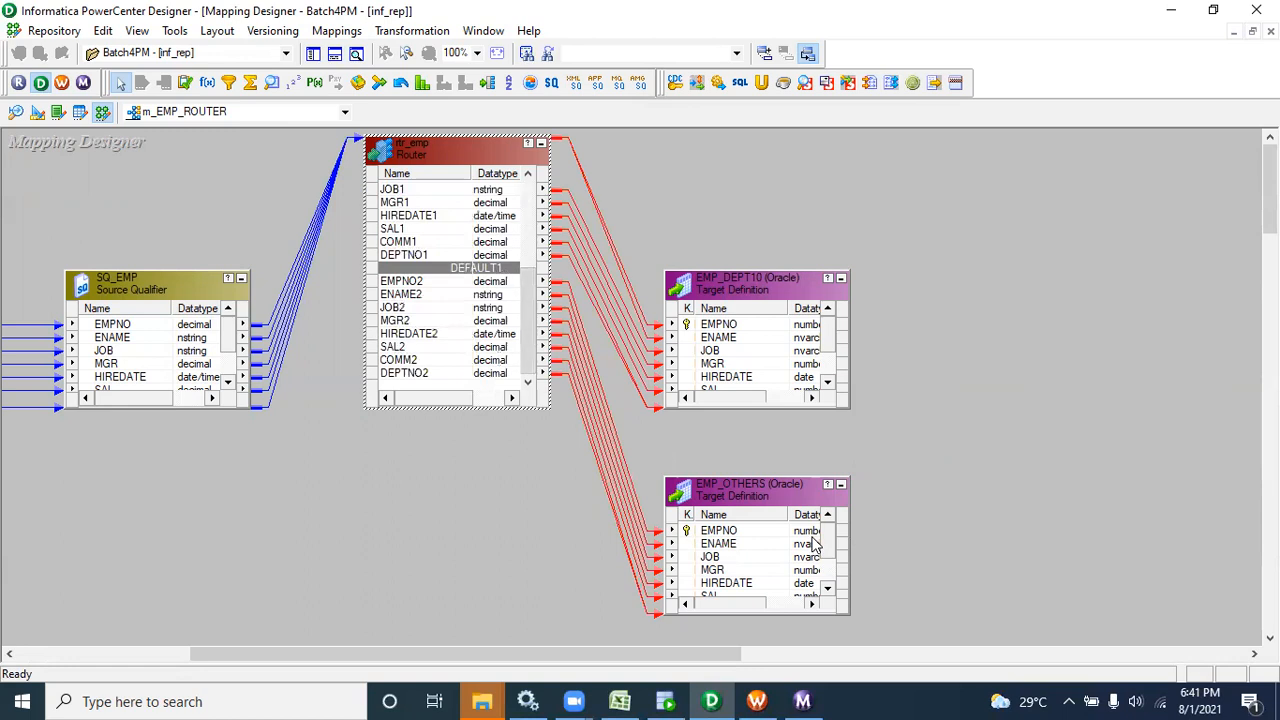
double_click(459, 148)
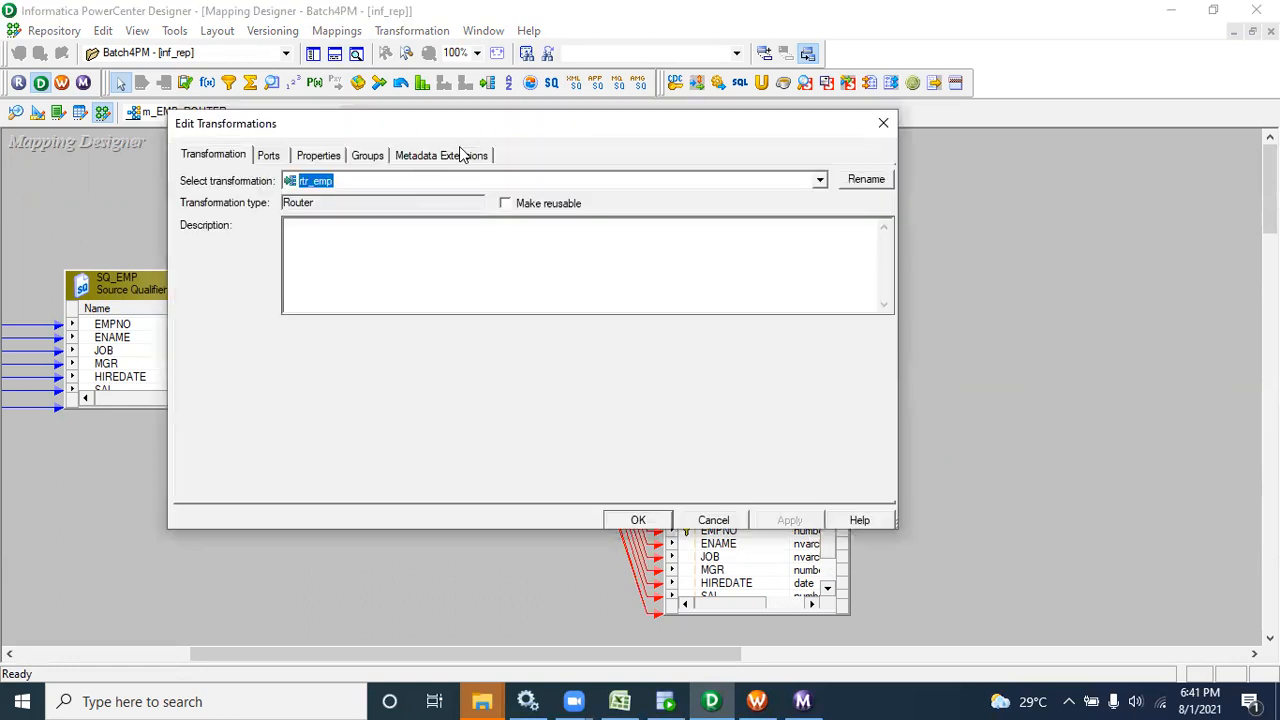
click(371, 157)
click(241, 251)
drag(241, 245, 160, 238)
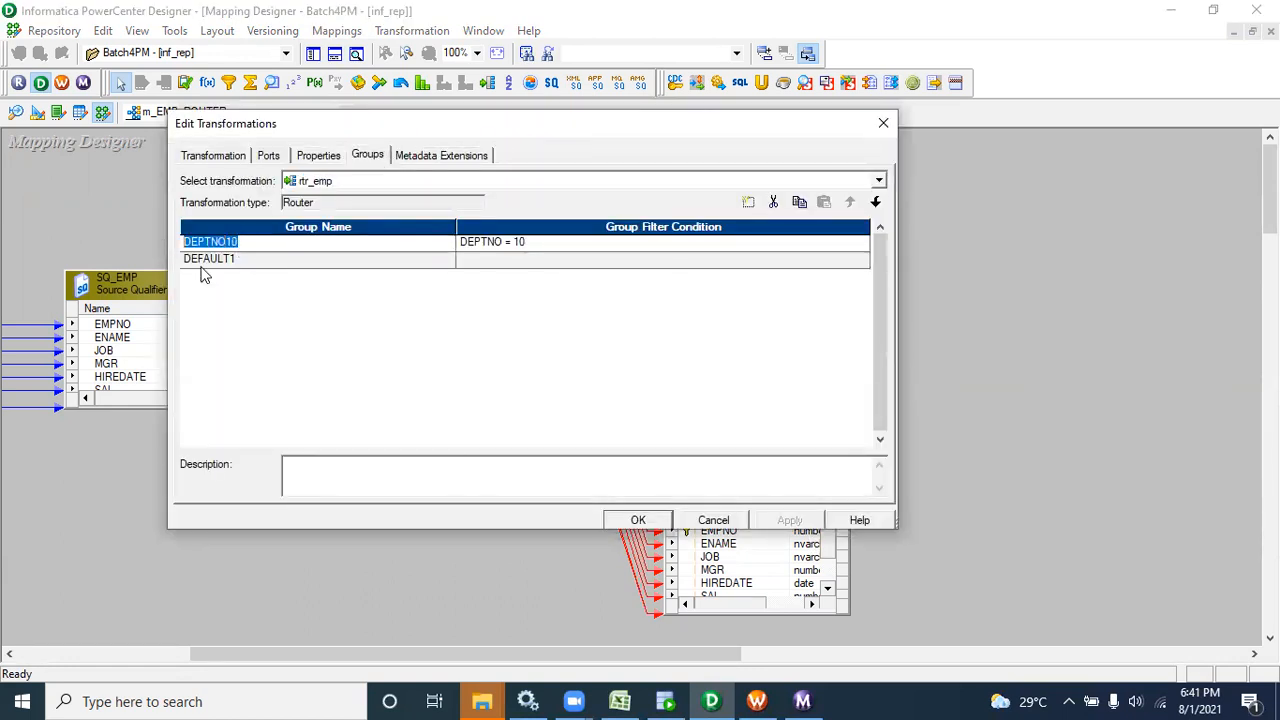
click(713, 520)
- Return to the m_EMP_INS_UPD_JOIN mapping and examine the INSERT and UPDATE flag ports in EXPTRANS
click(265, 113)
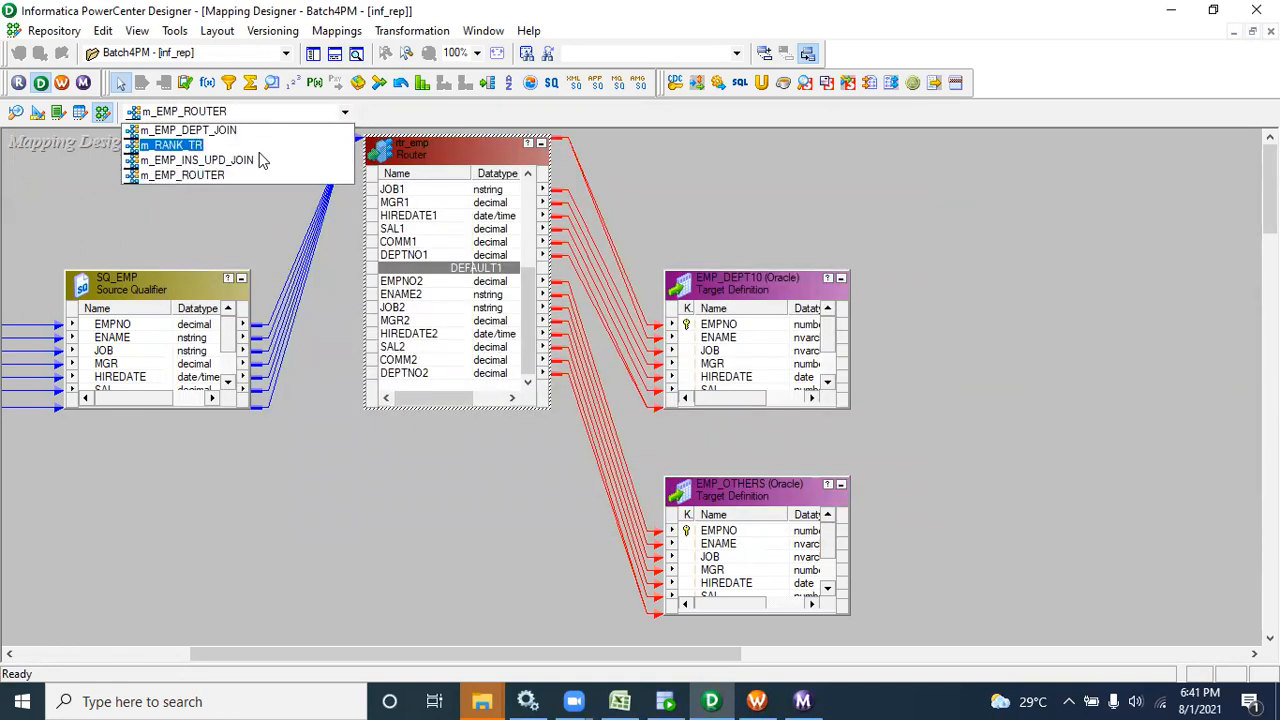
click(262, 160)
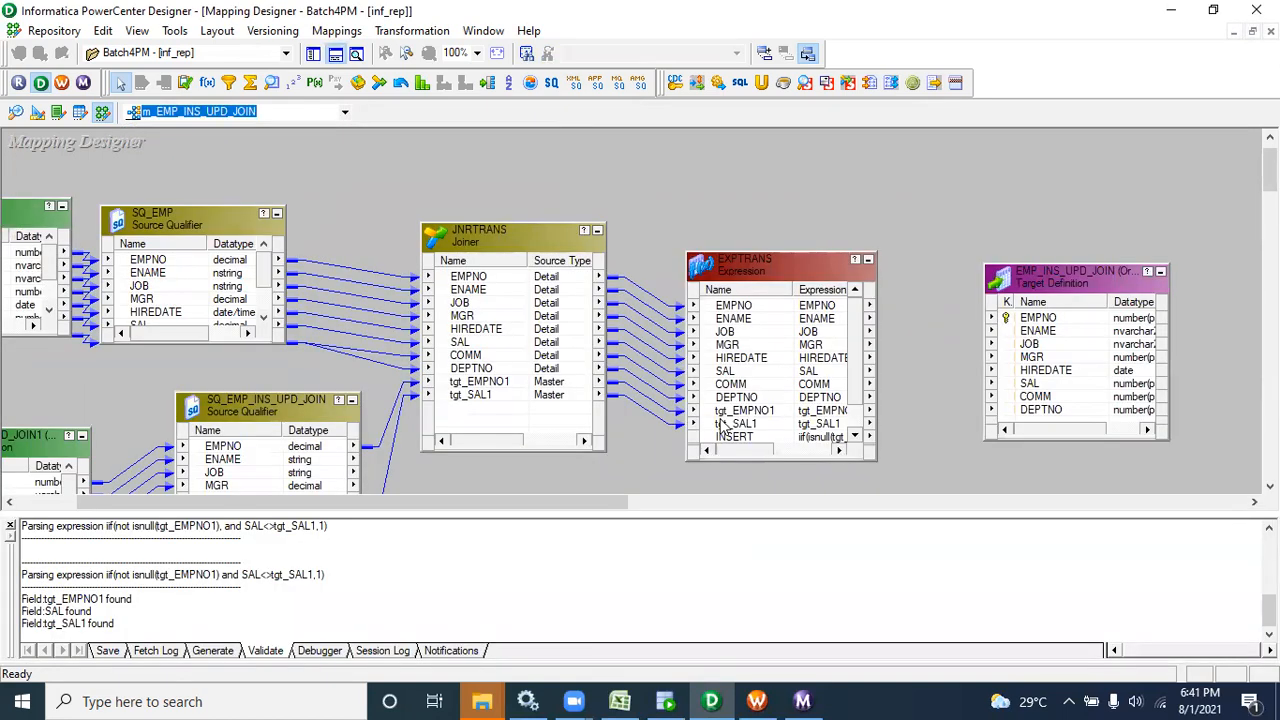
double_click(722, 422)
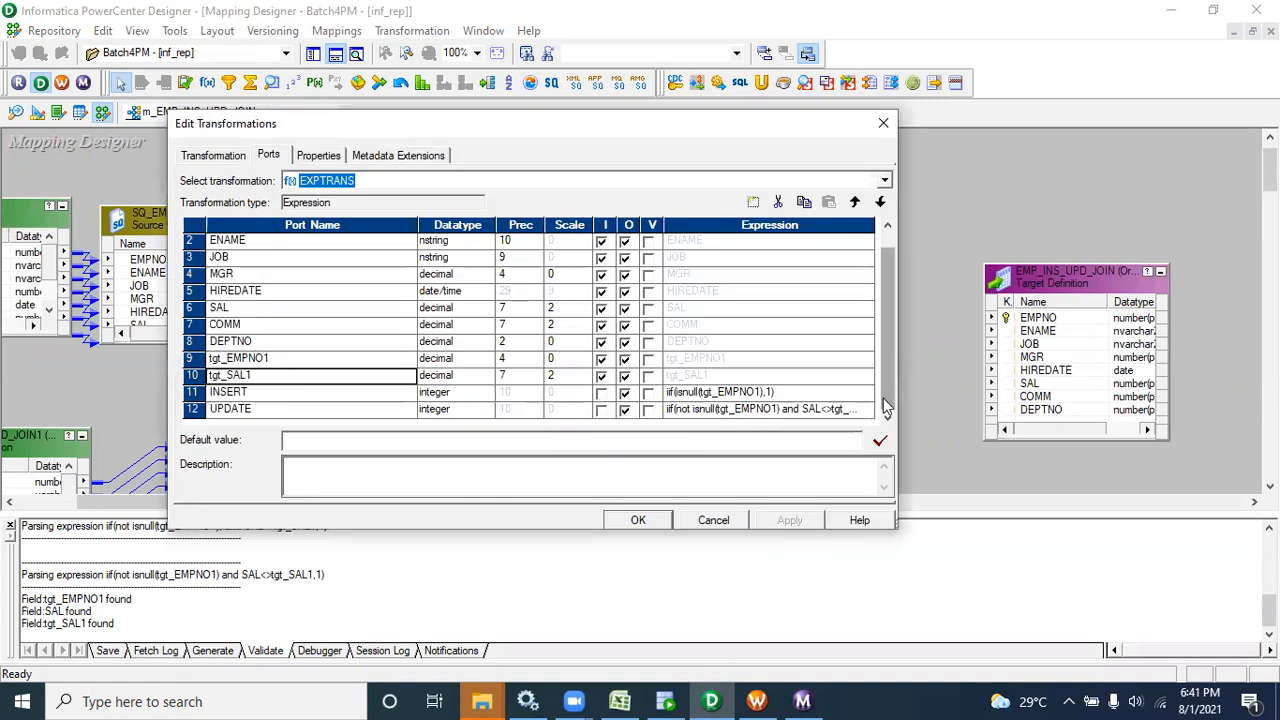
click(195, 394)
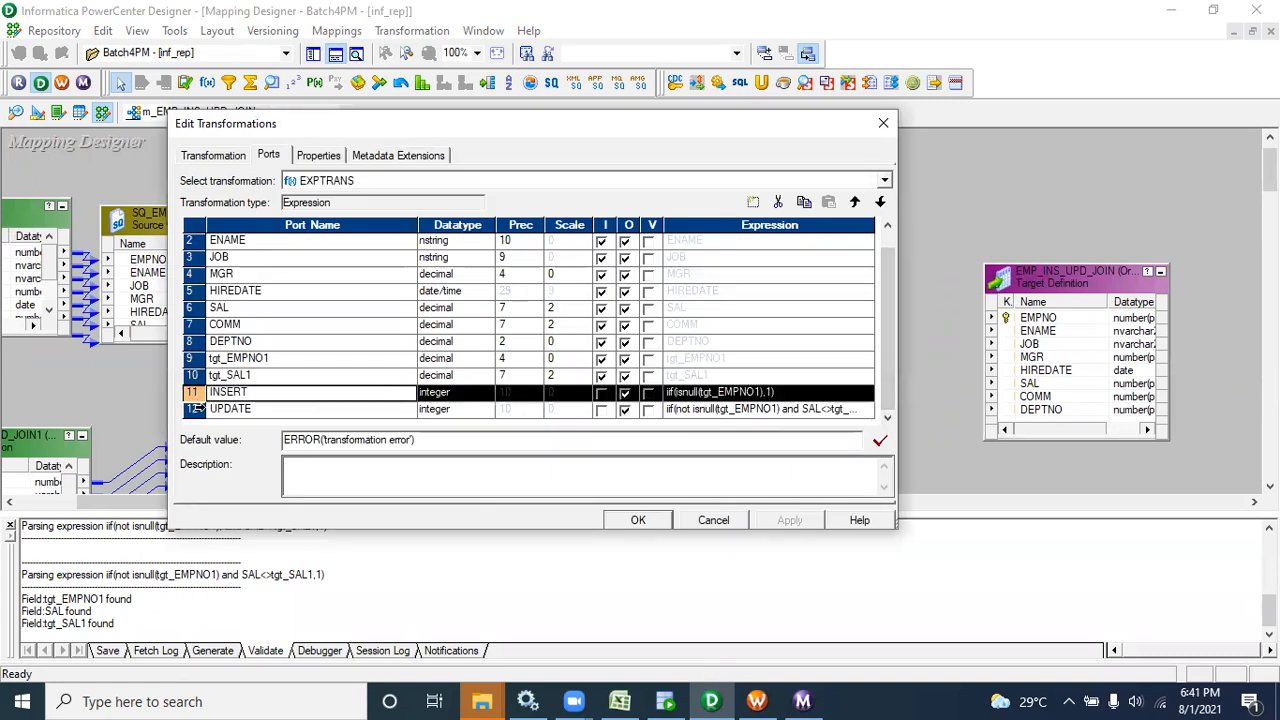
click(195, 410)
shift+click(191, 393)
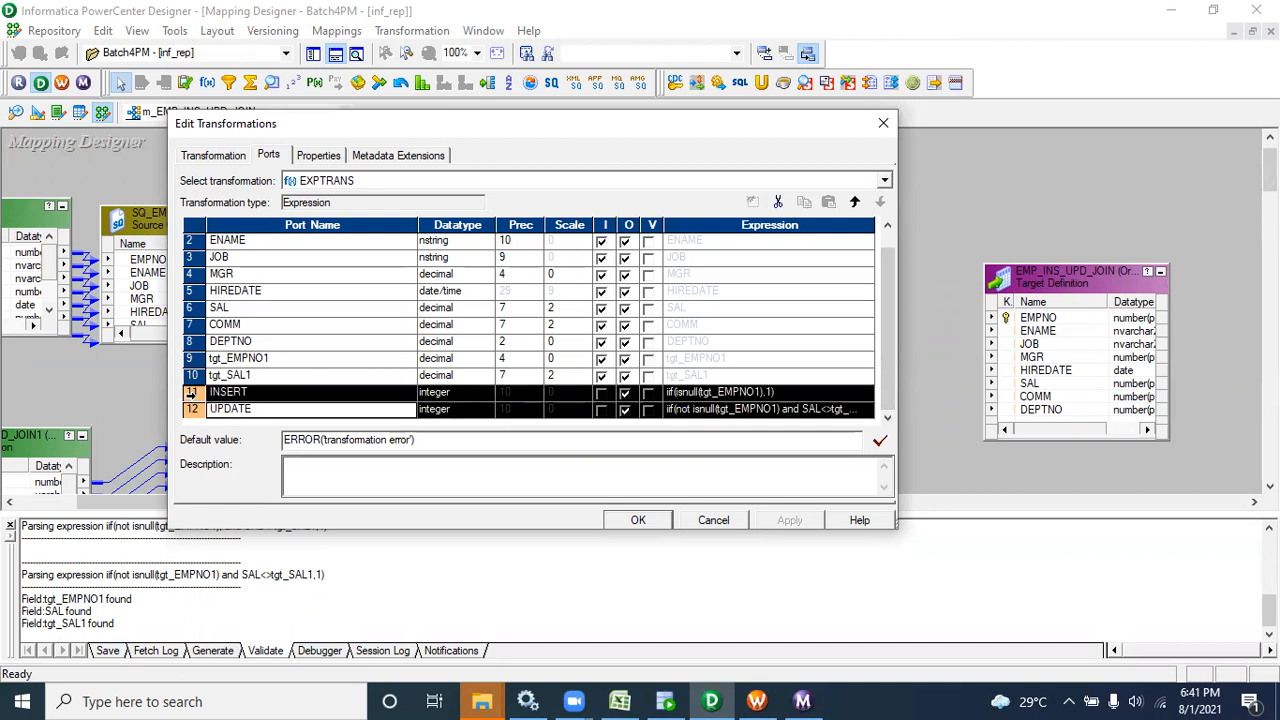
click(708, 521)
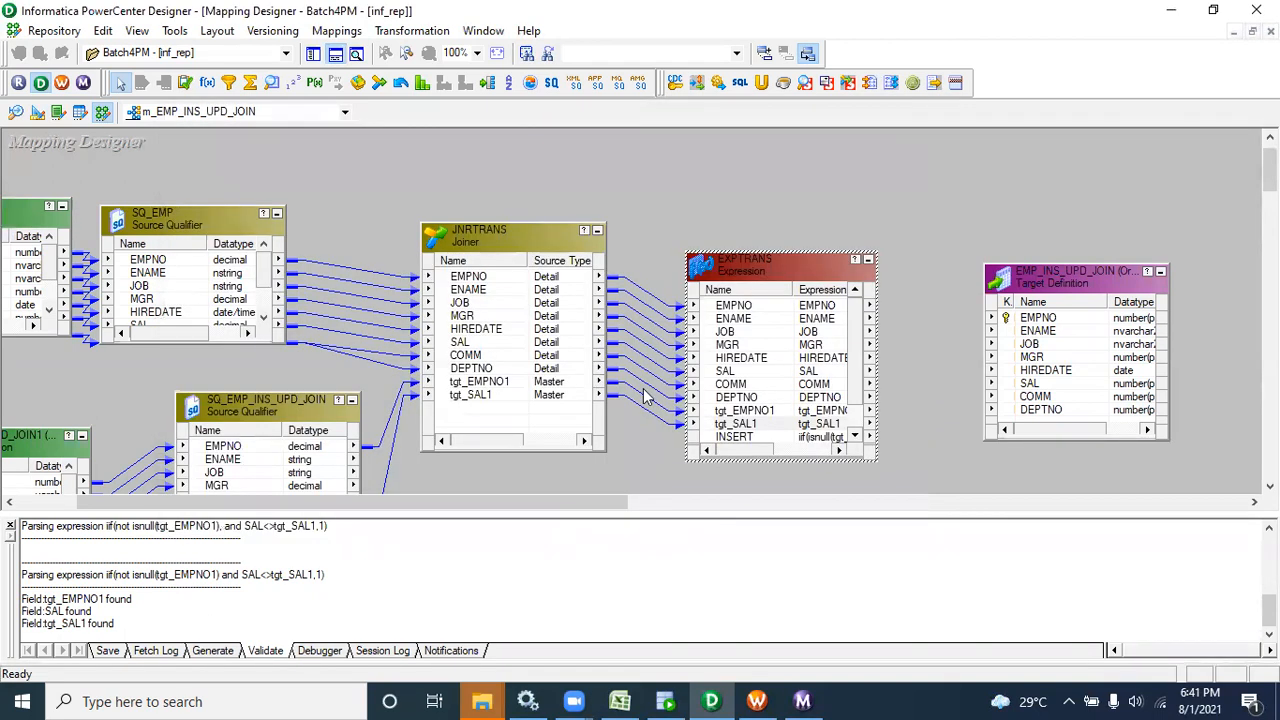
- Add a Router transformation fed by all EXPTRANS ports, and move both transformations away from the EMP_INS_UPD_JOIN target
click(11, 526)
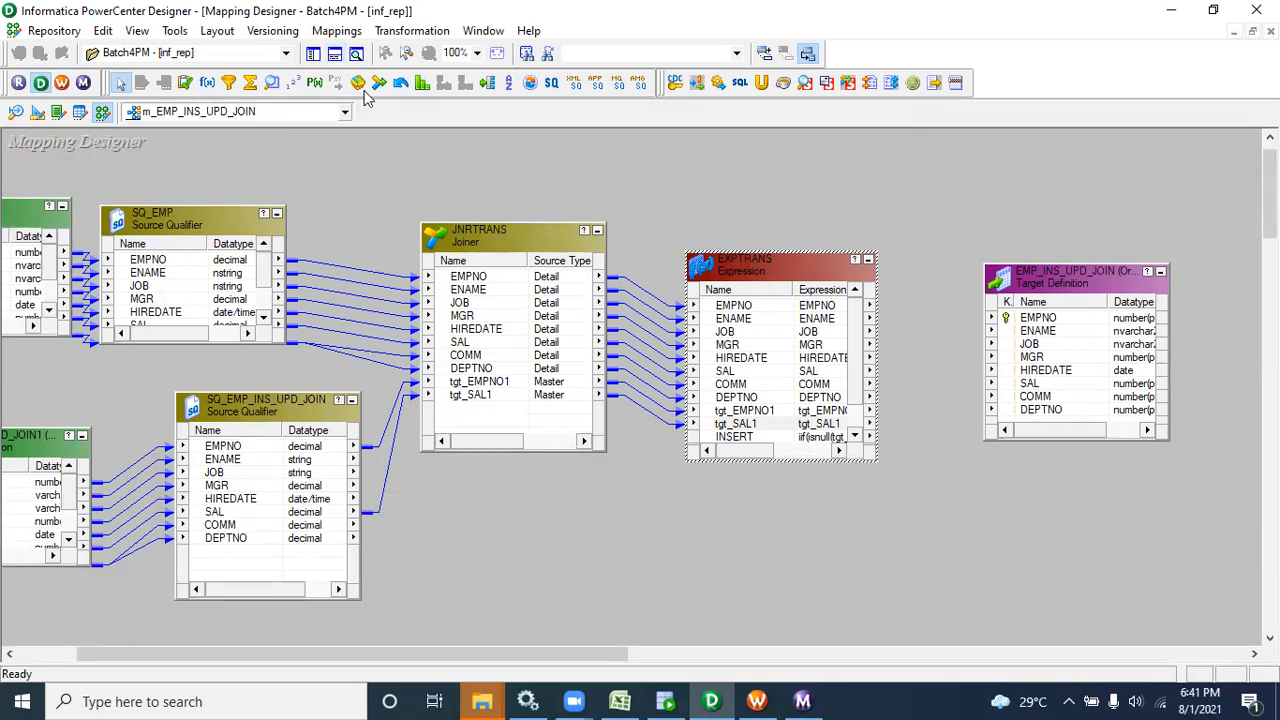
click(488, 82)
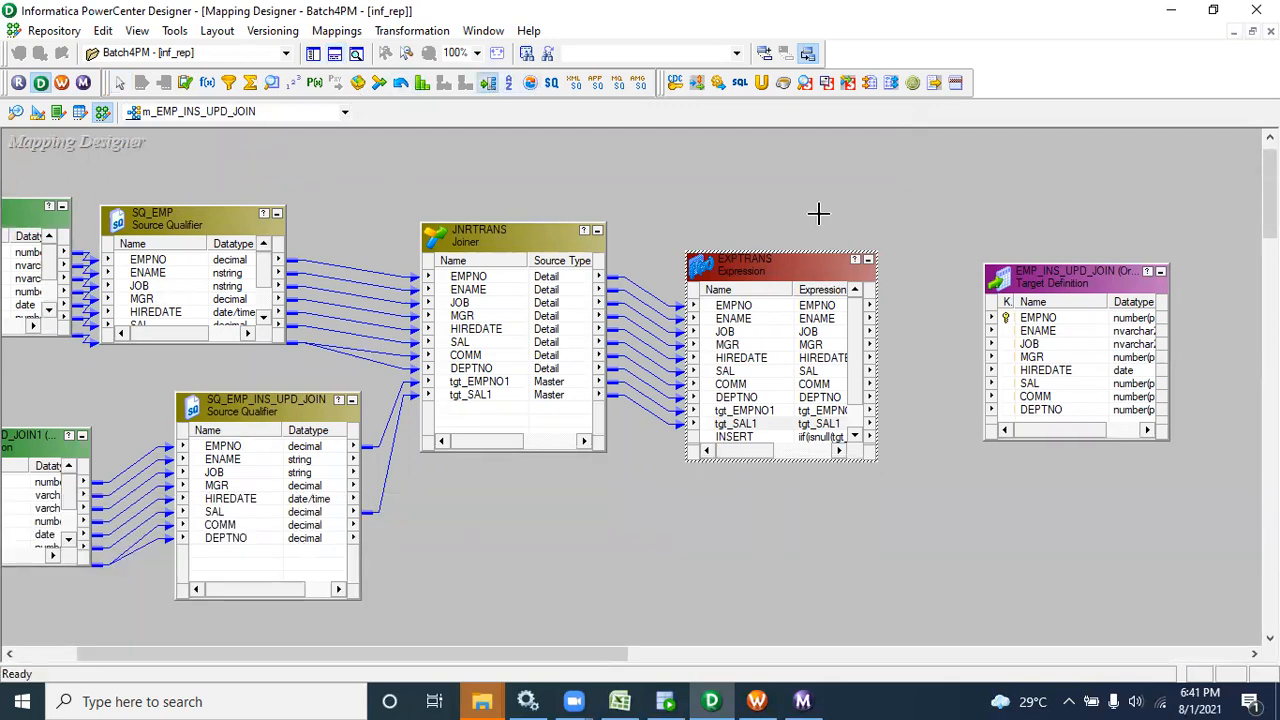
click(886, 265)
right_click(776, 334)
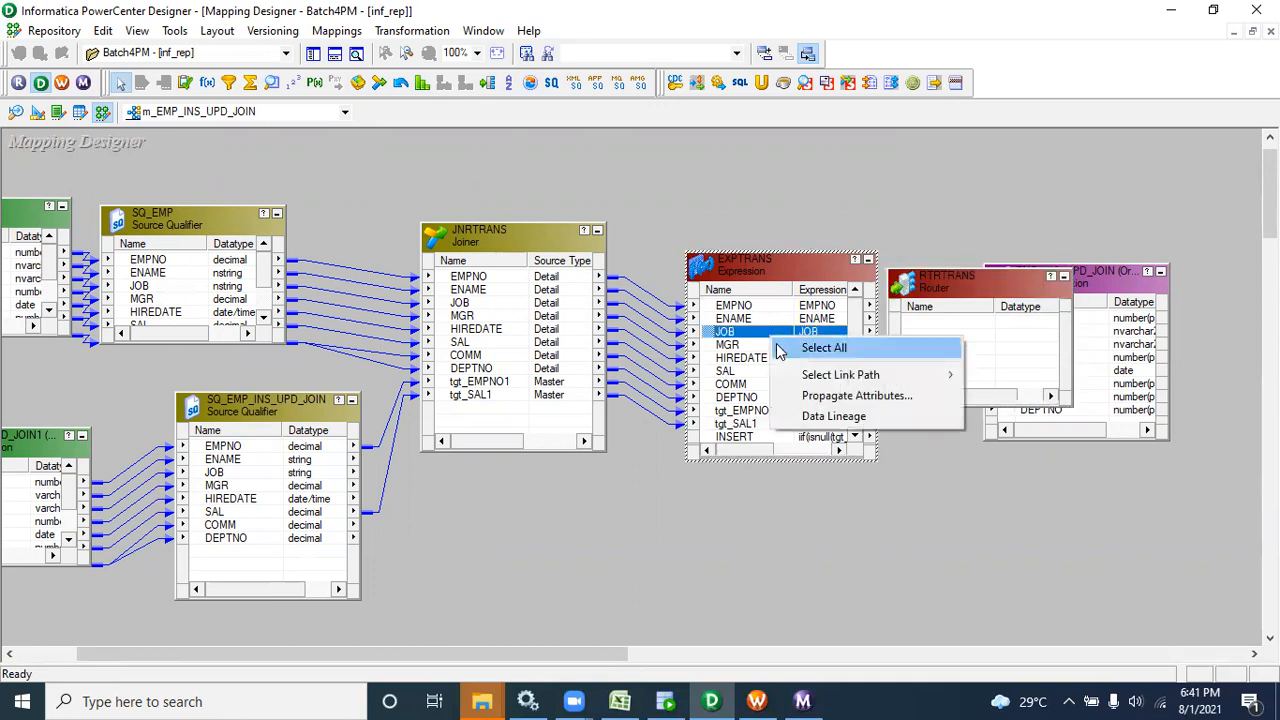
click(779, 350)
drag(743, 306, 920, 333)
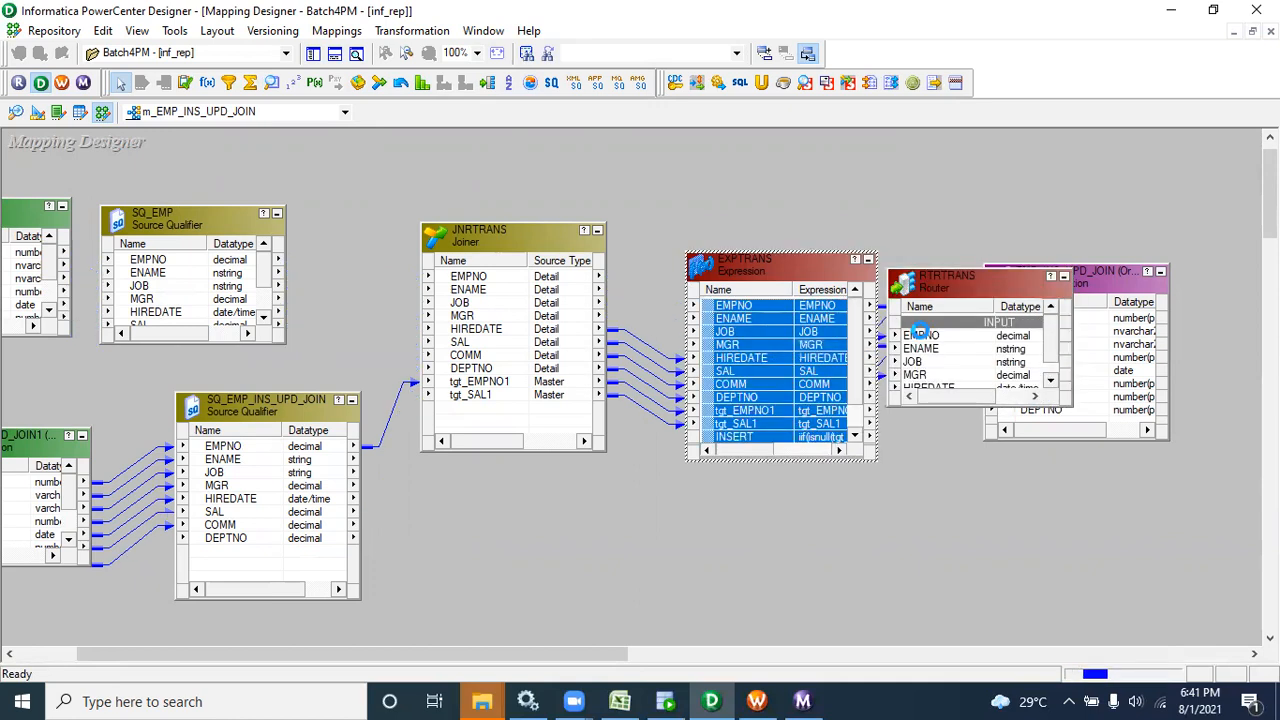
drag(789, 270, 473, 276)
drag(916, 296, 678, 158)
- Open the expression of the UPDATE port in EXPTRANS
double_click(495, 428)
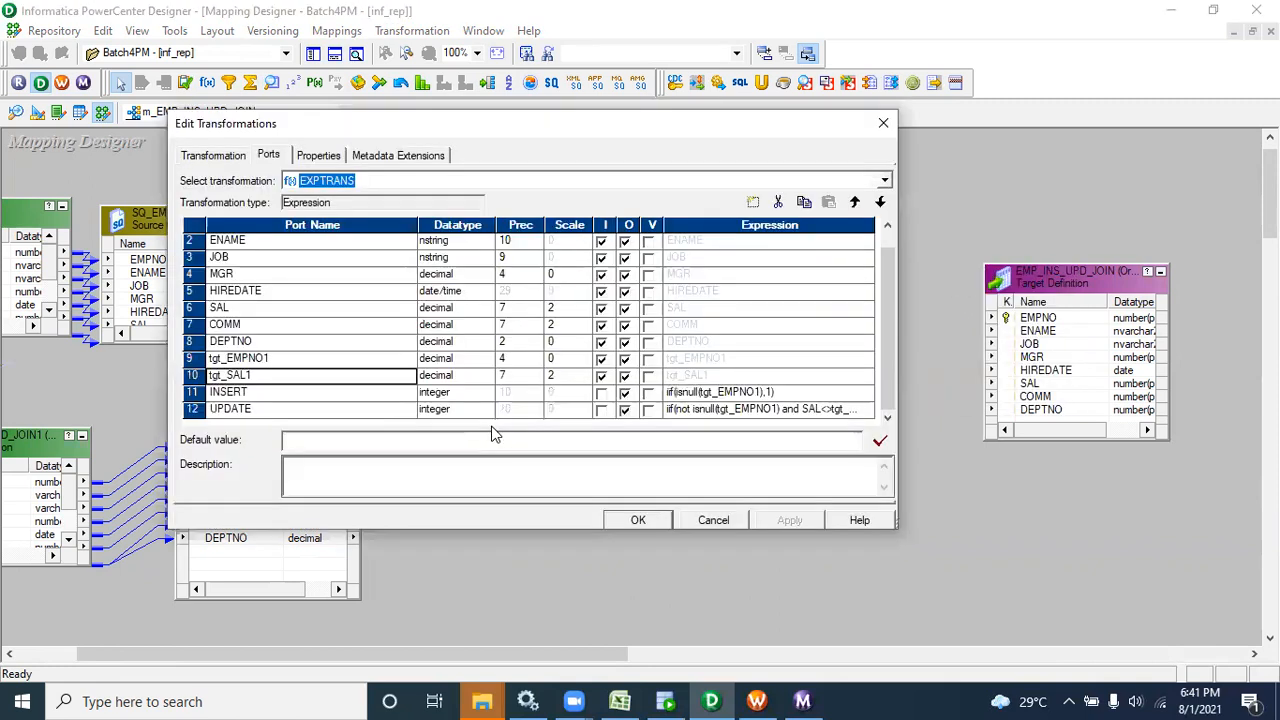
click(866, 410)
click(868, 410)
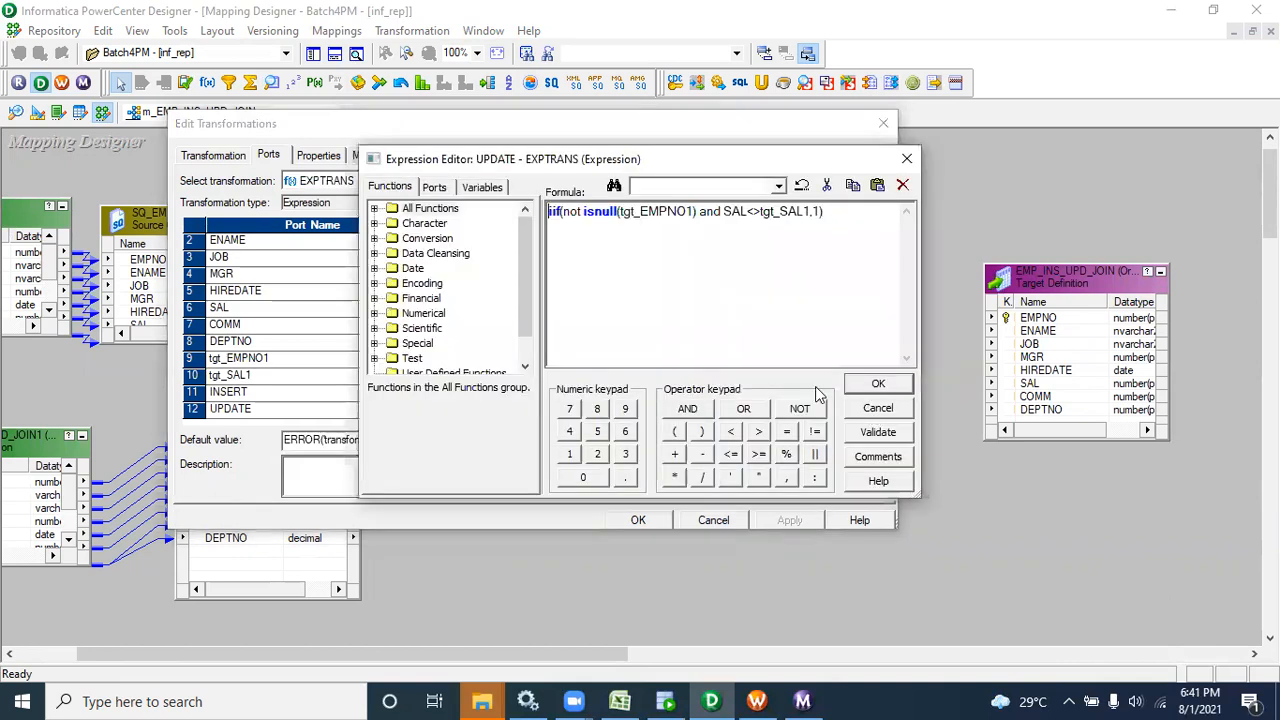
- Accept the UPDATE port's expression iif(not isnull(tgt_EMPNO1) and SAL<>tgt_SAL1,1) and save the EXPTRANS transformation's changes
click(878, 384)
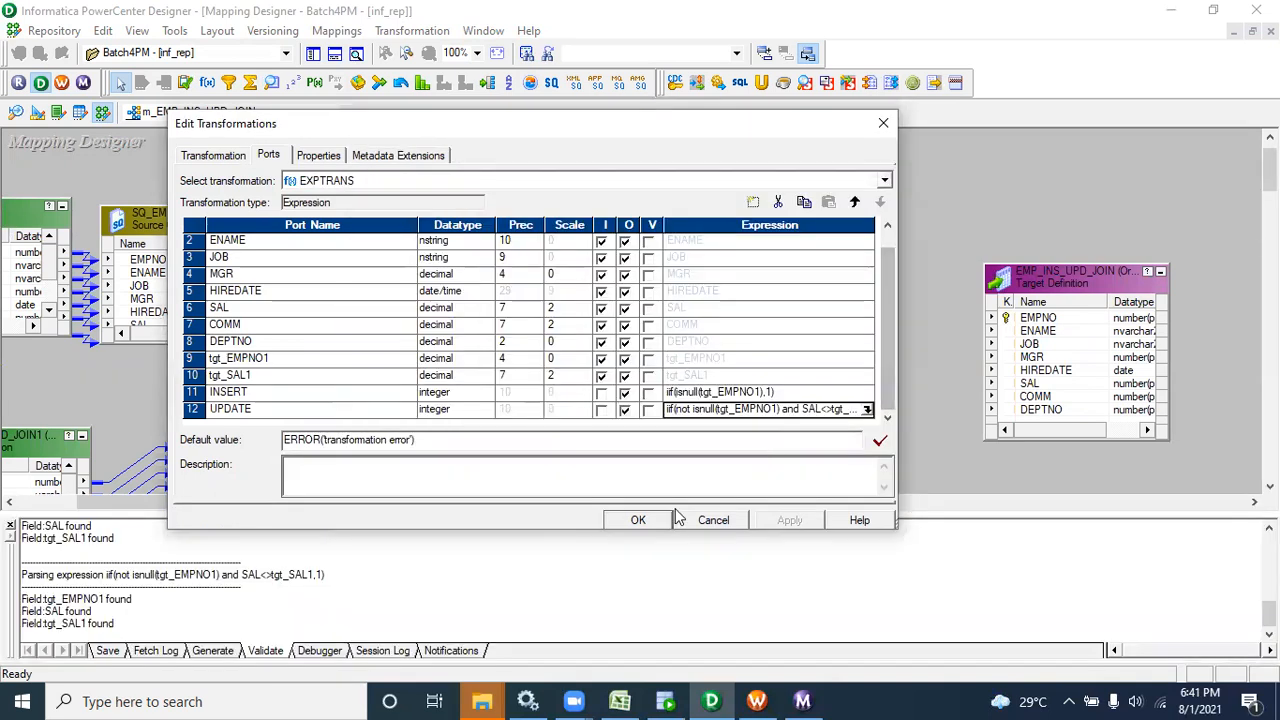
click(664, 522)
- Add two groups to the RTRTRANS router and name them INSERT and UPDATE
double_click(733, 287)
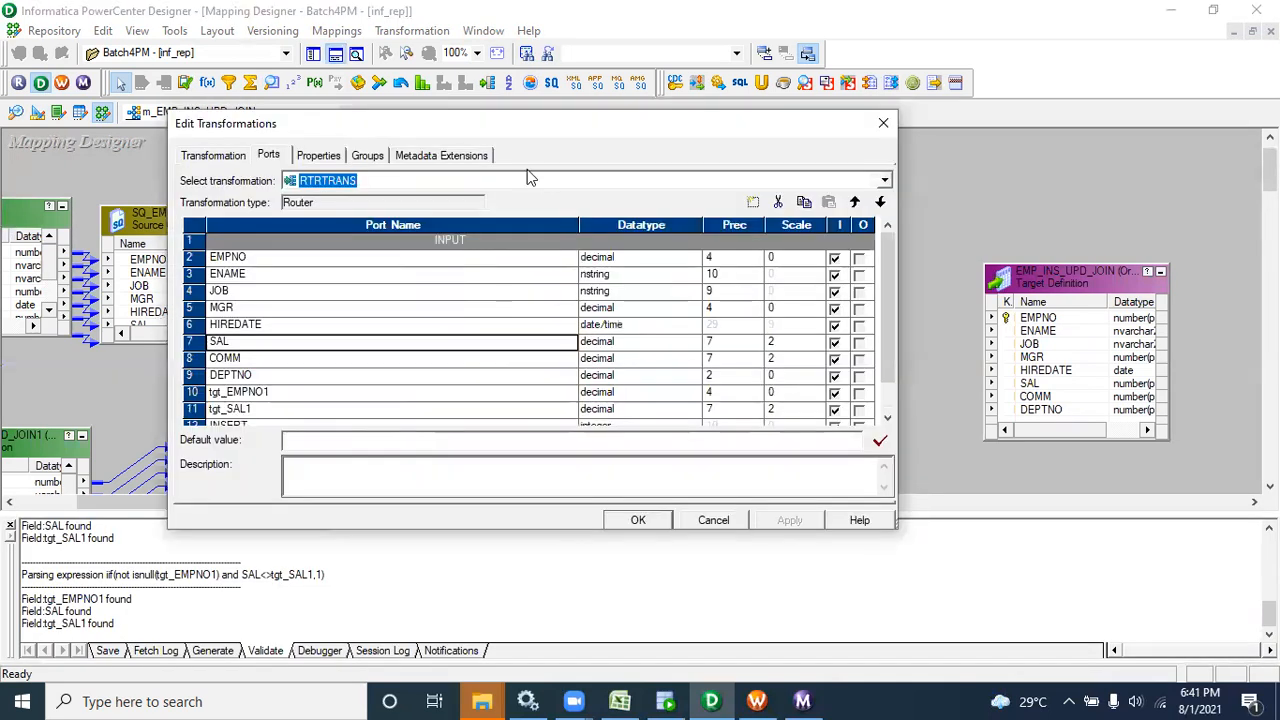
click(367, 155)
click(750, 201)
click(750, 201)
click(433, 249)
text(INSERT)
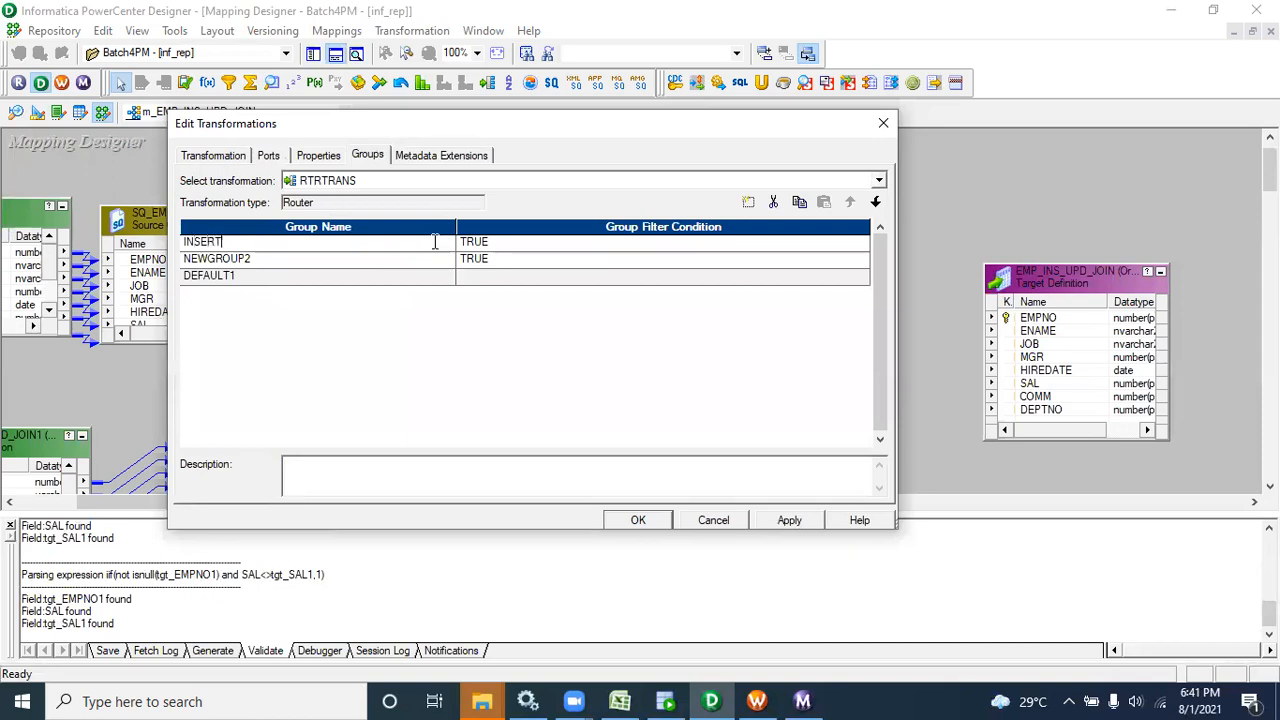
click(409, 261)
text(U)
- Set the router's INSERT group filter condition to INSERT=1 using the INSERT port, and validate it
click(513, 245)
click(867, 242)
drag(673, 224, 547, 212)
click(445, 186)
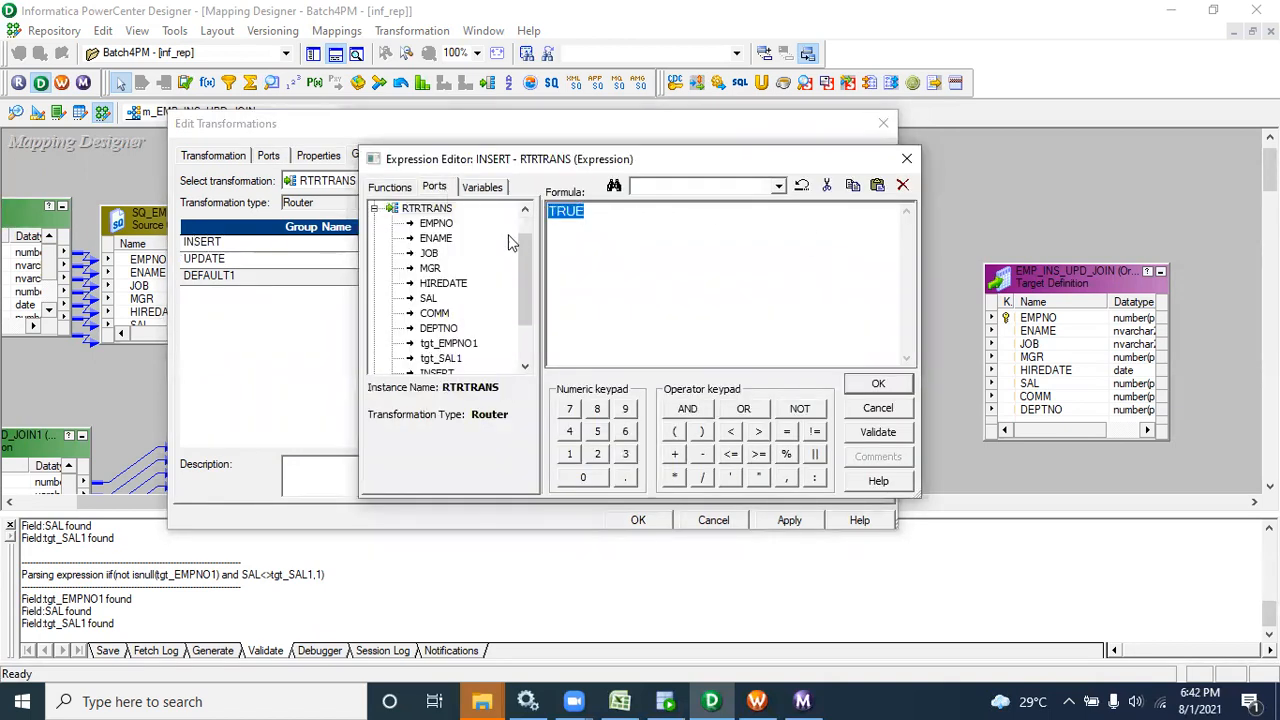
scroll(510, 242, down, 2)
double_click(440, 314)
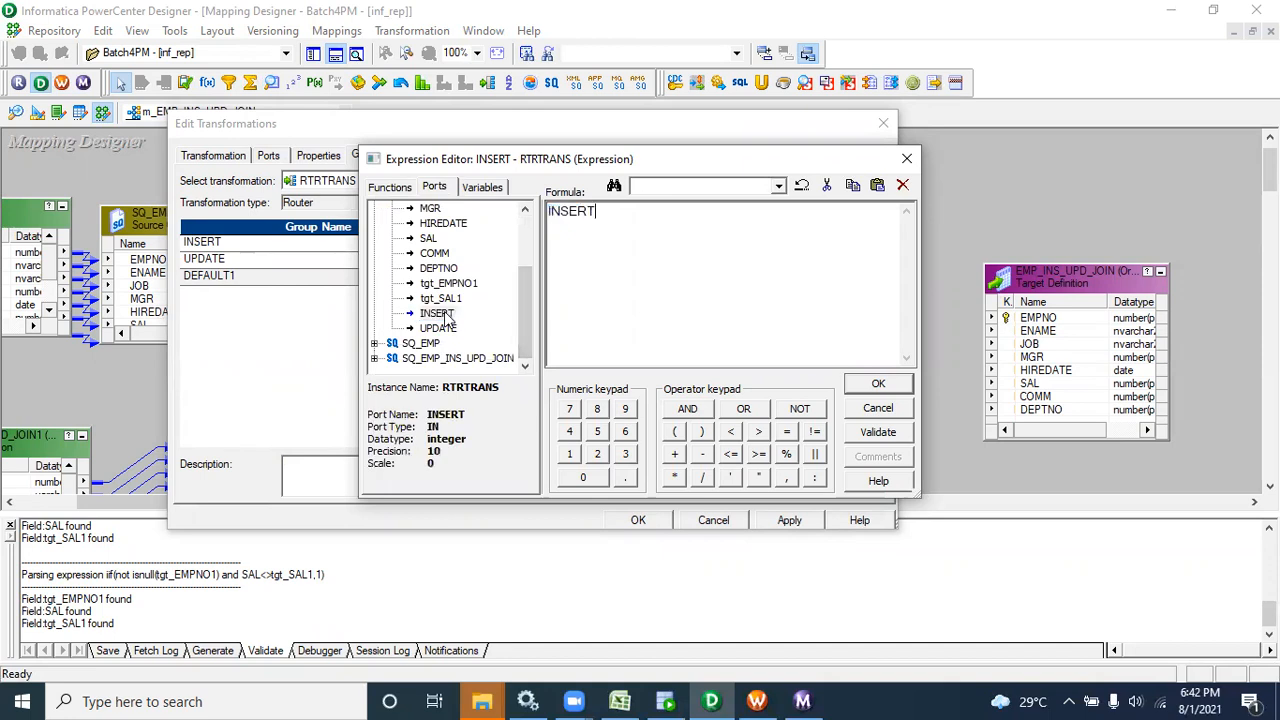
click(855, 428)
click(712, 374)
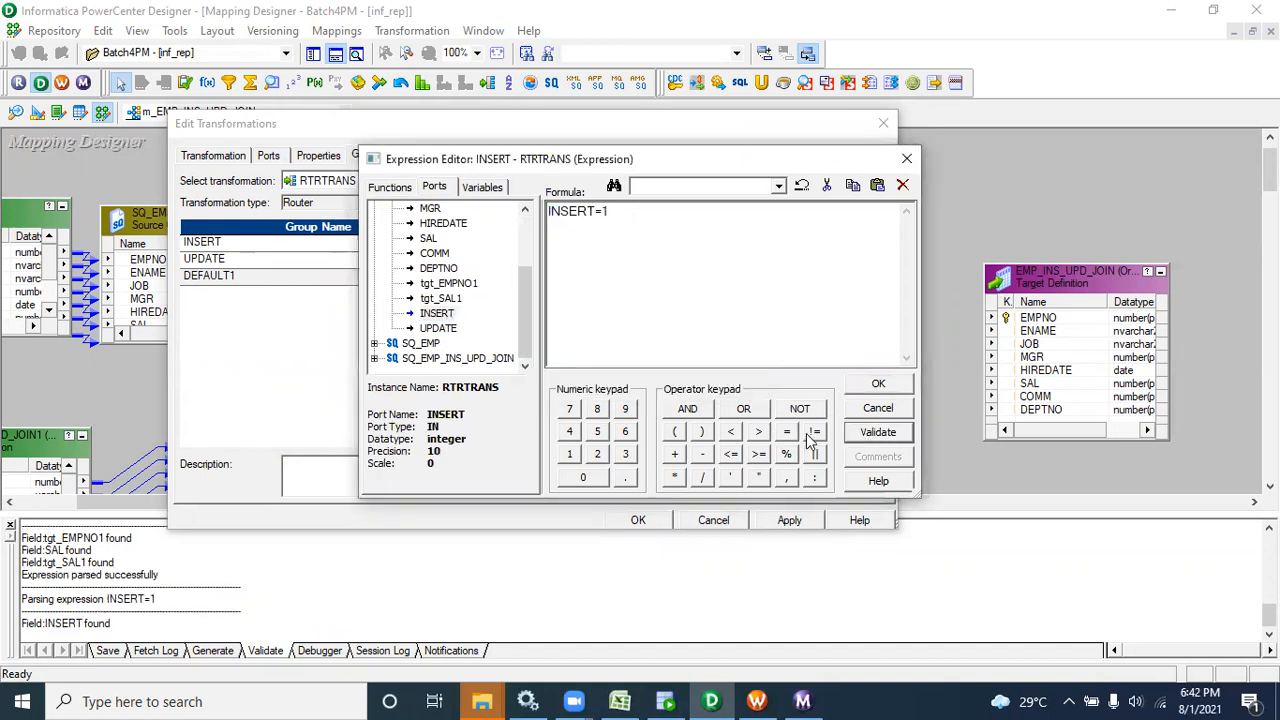
click(878, 384)
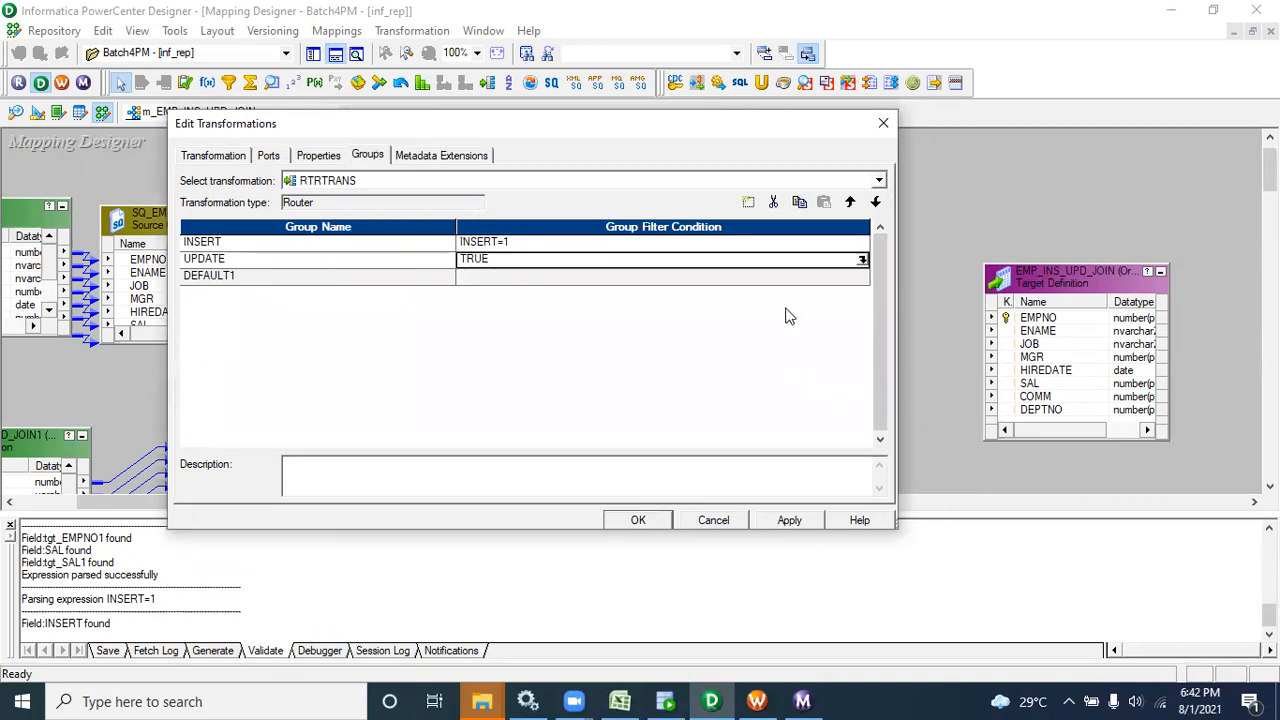
- Set the router's UPDATE group filter condition to UPDATE=1, validate it, and save the router's changes
click(862, 258)
click(433, 187)
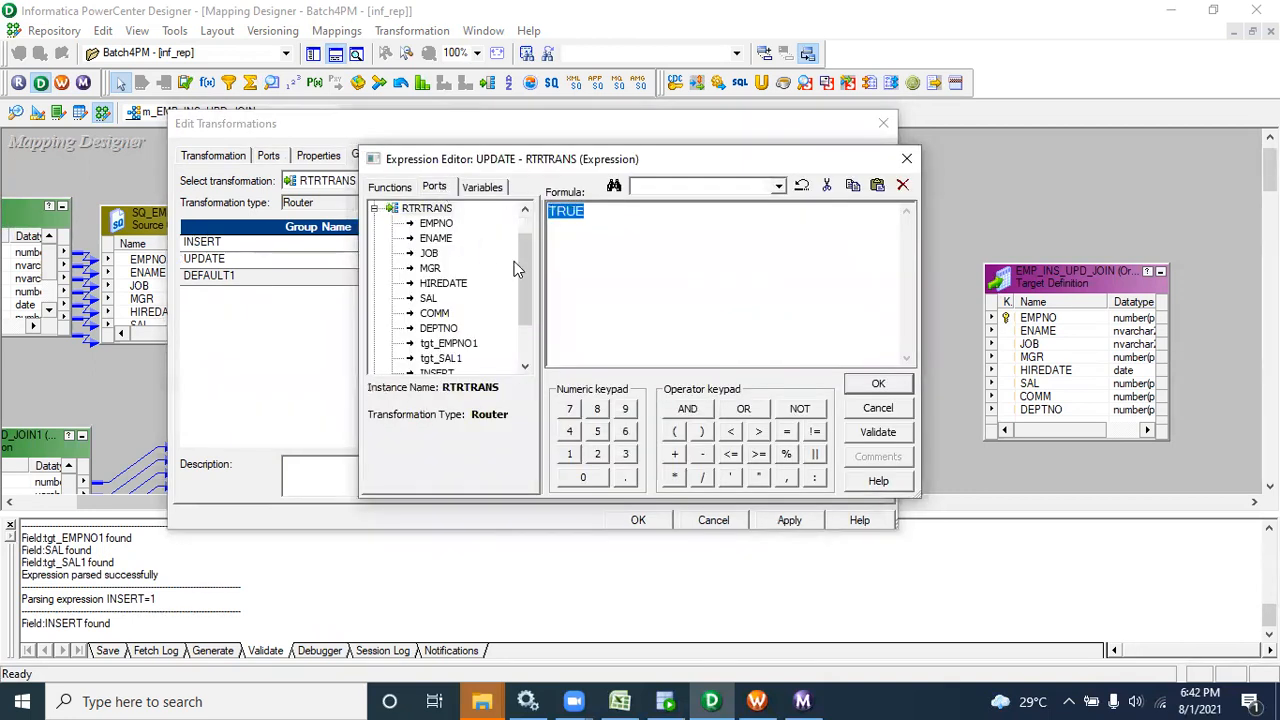
scroll(480, 280, down, 2)
double_click(437, 328)
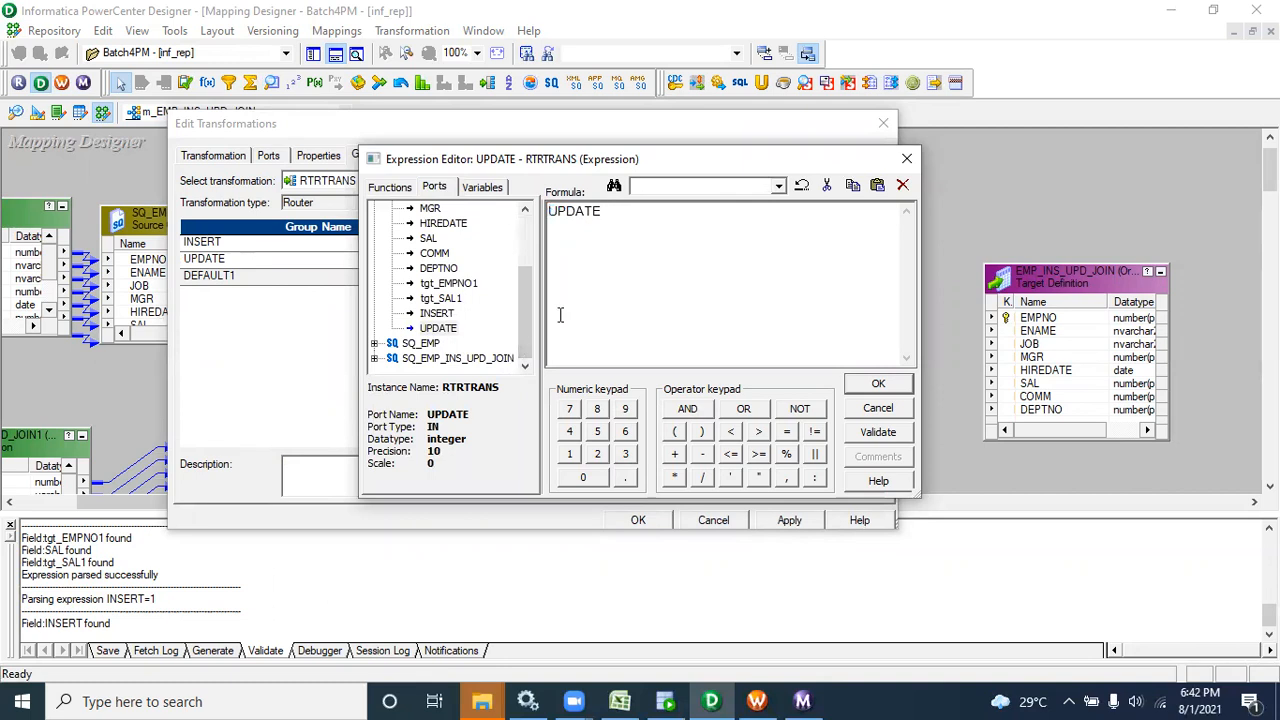
click(874, 434)
click(735, 375)
click(878, 384)
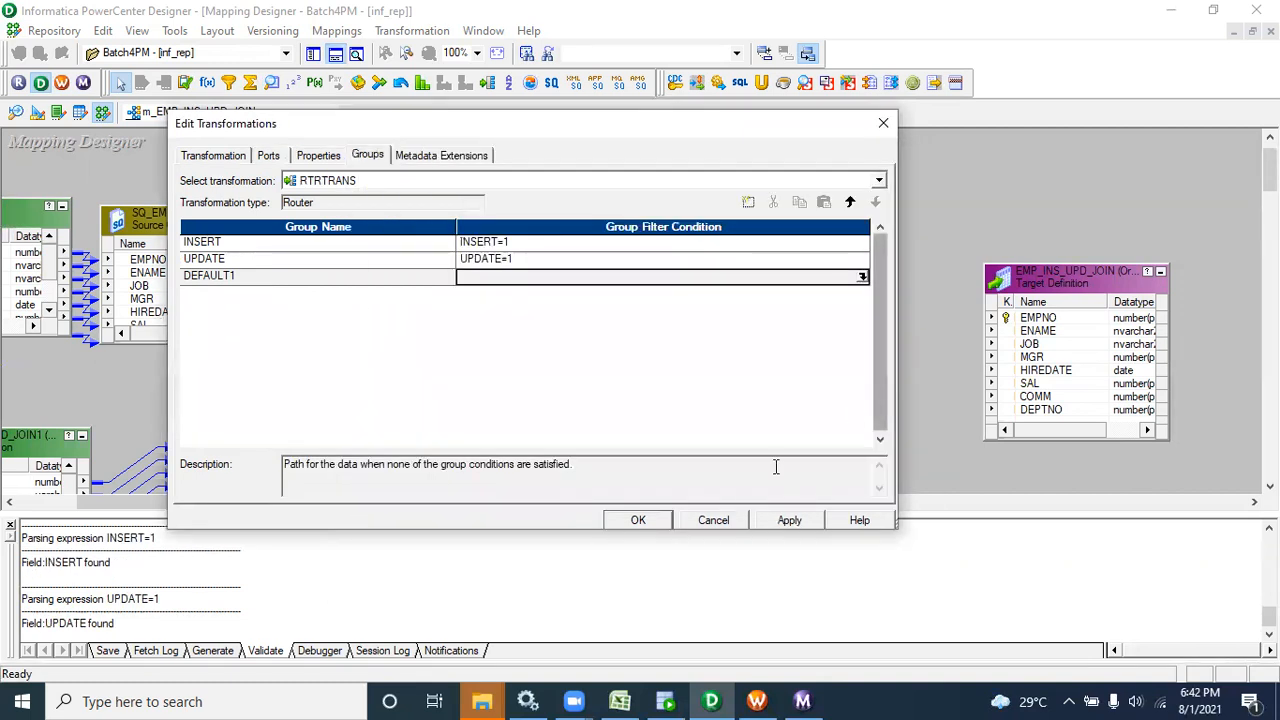
click(789, 520)
click(640, 520)
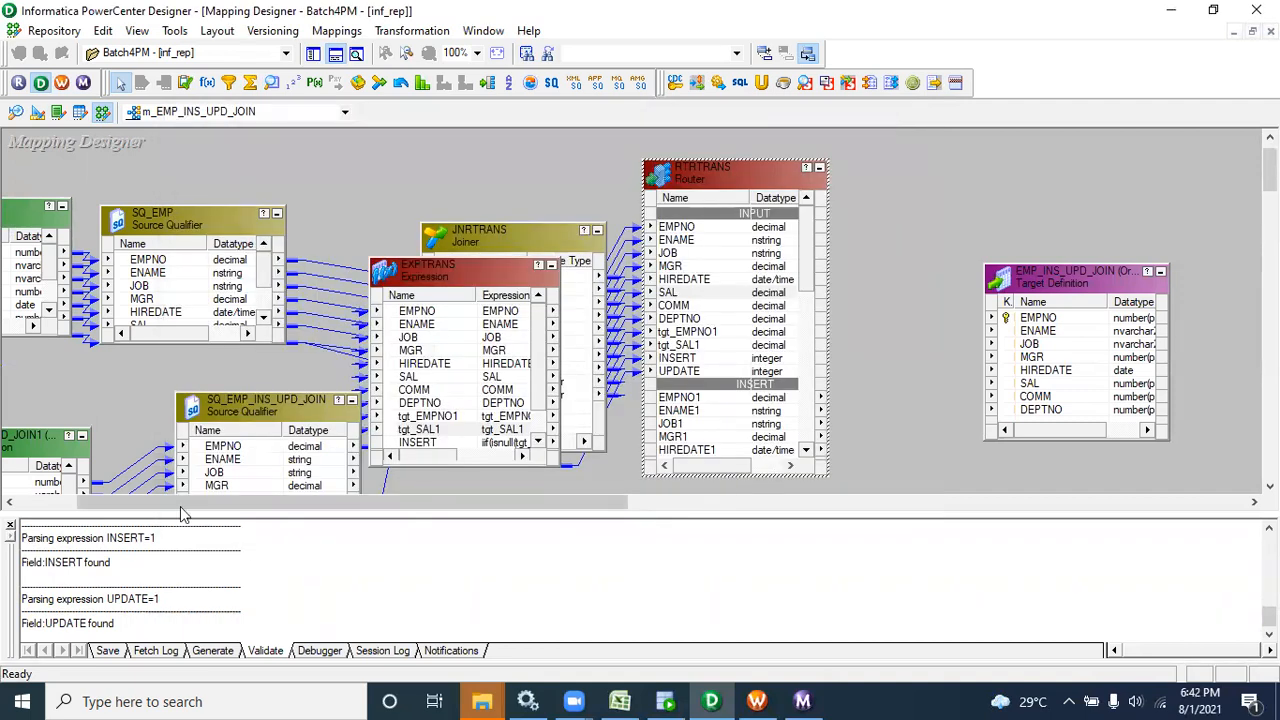
- Lengthen the router and link its INSERT group ports EMPNO1 through DEPTNO1 to the matching EMP_INS_UPD_JOIN target columns
click(8, 528)
drag(808, 278, 812, 336)
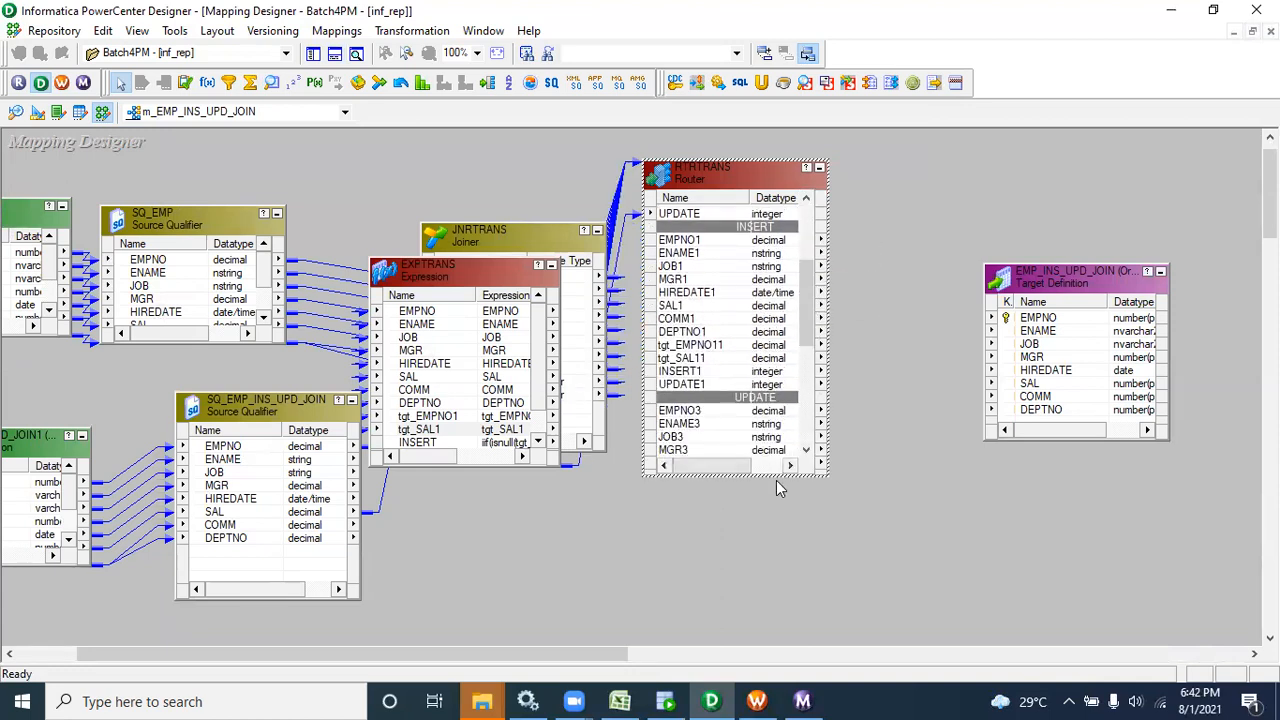
drag(772, 476, 797, 644)
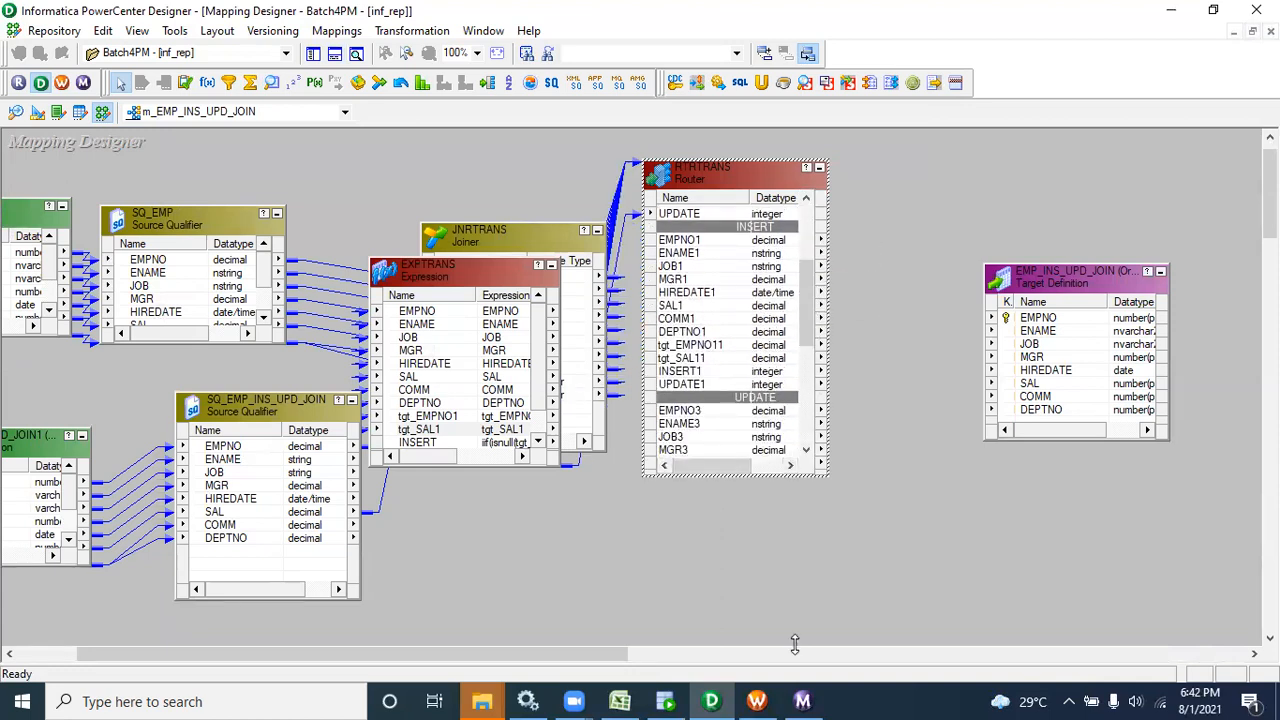
click(670, 242)
shift+click(676, 332)
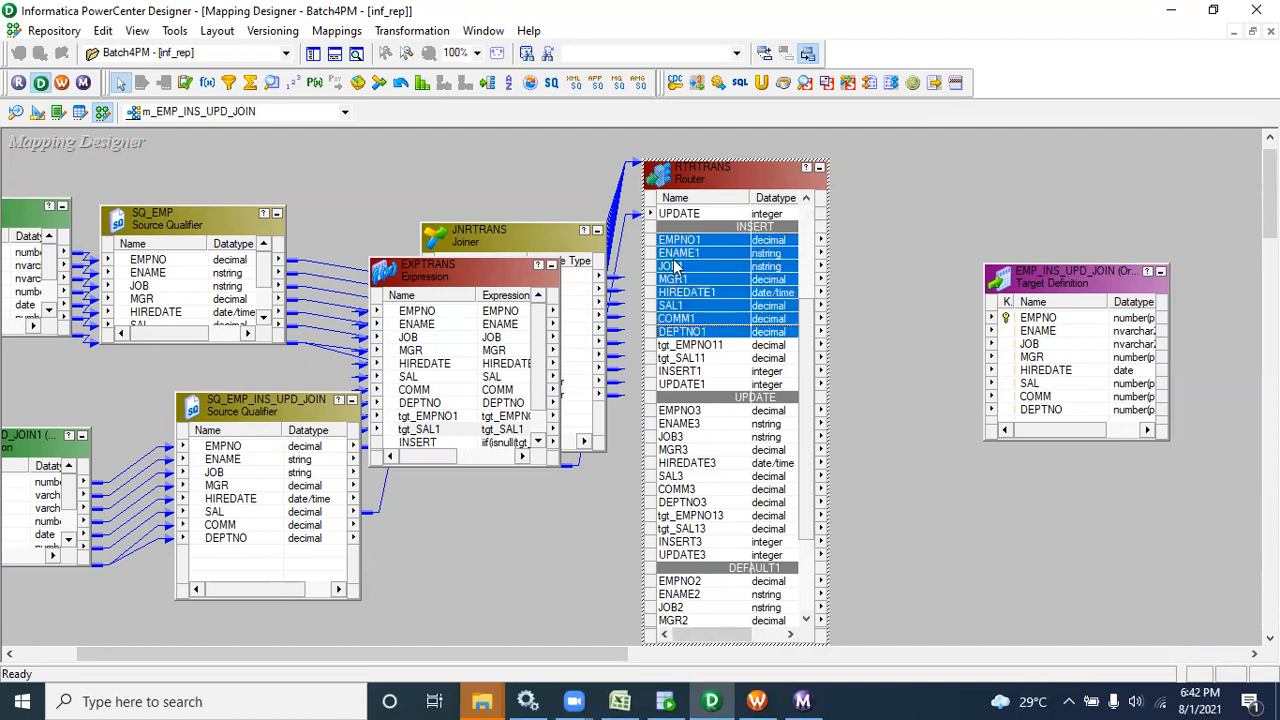
drag(675, 244, 1018, 330)
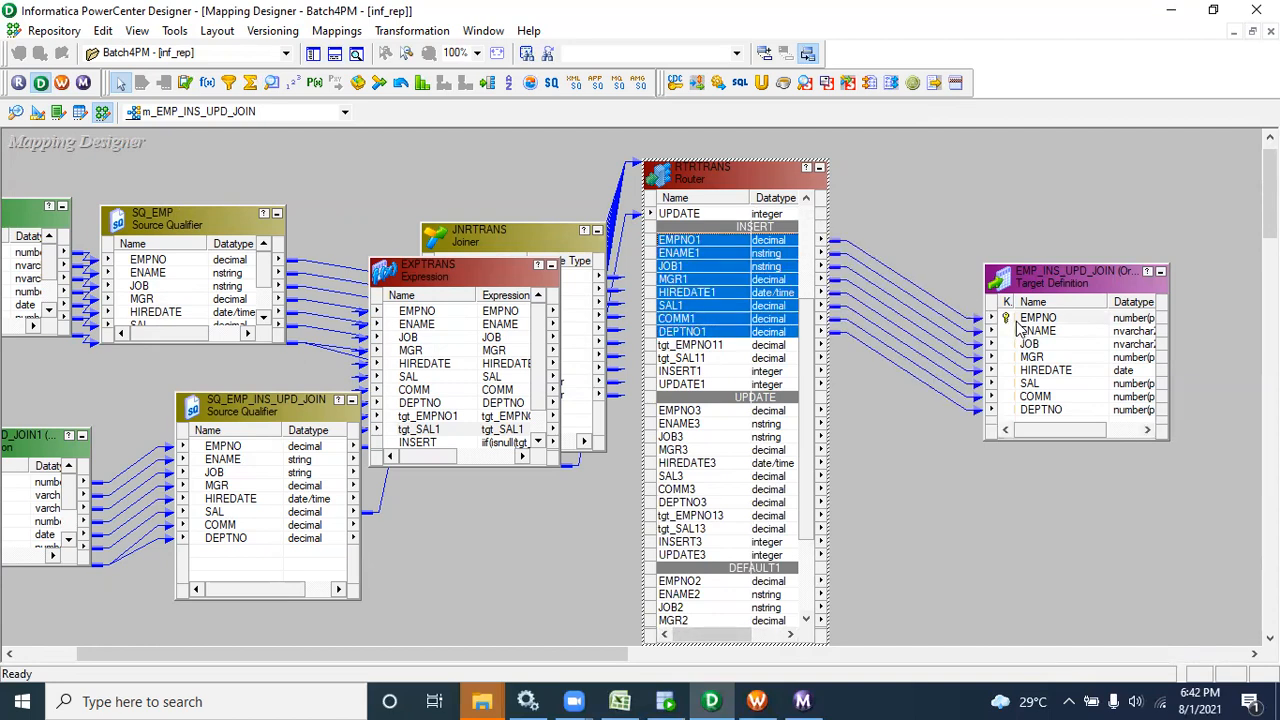
- Rename the linked target definition instance as EMP_INS_UPD_JOIN_INS
double_click(1038, 293)
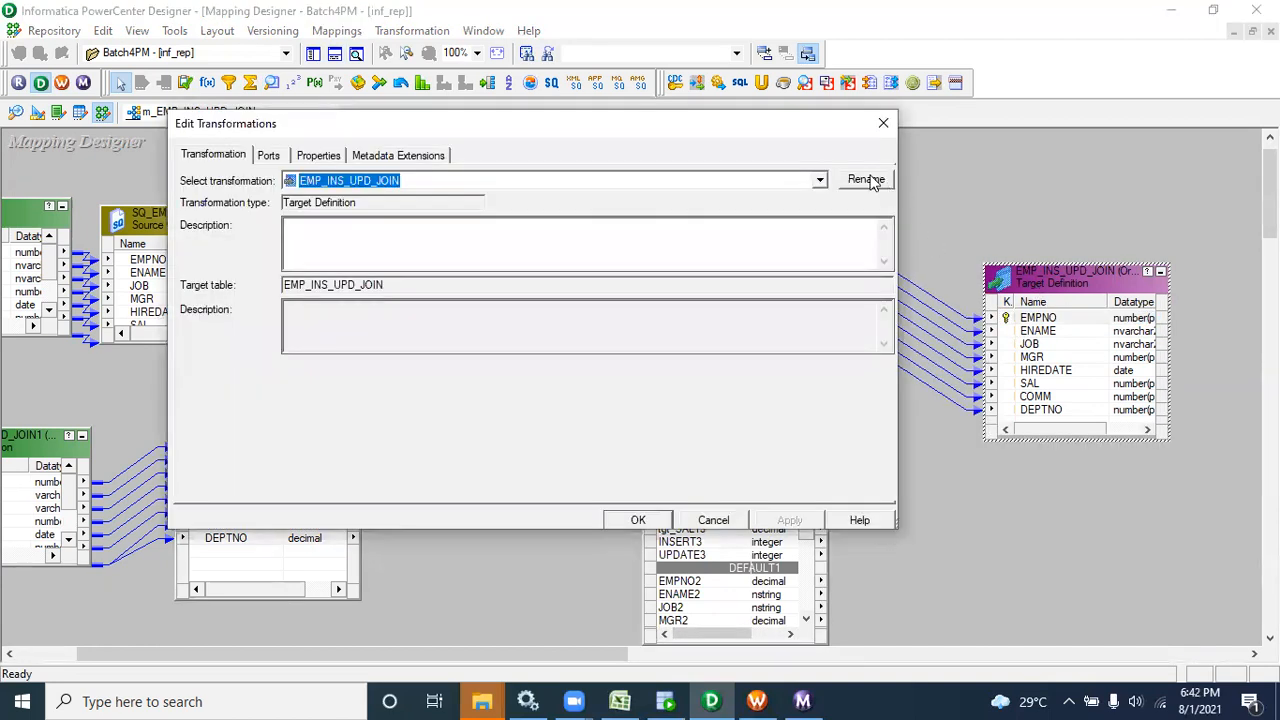
click(866, 179)
click(464, 335)
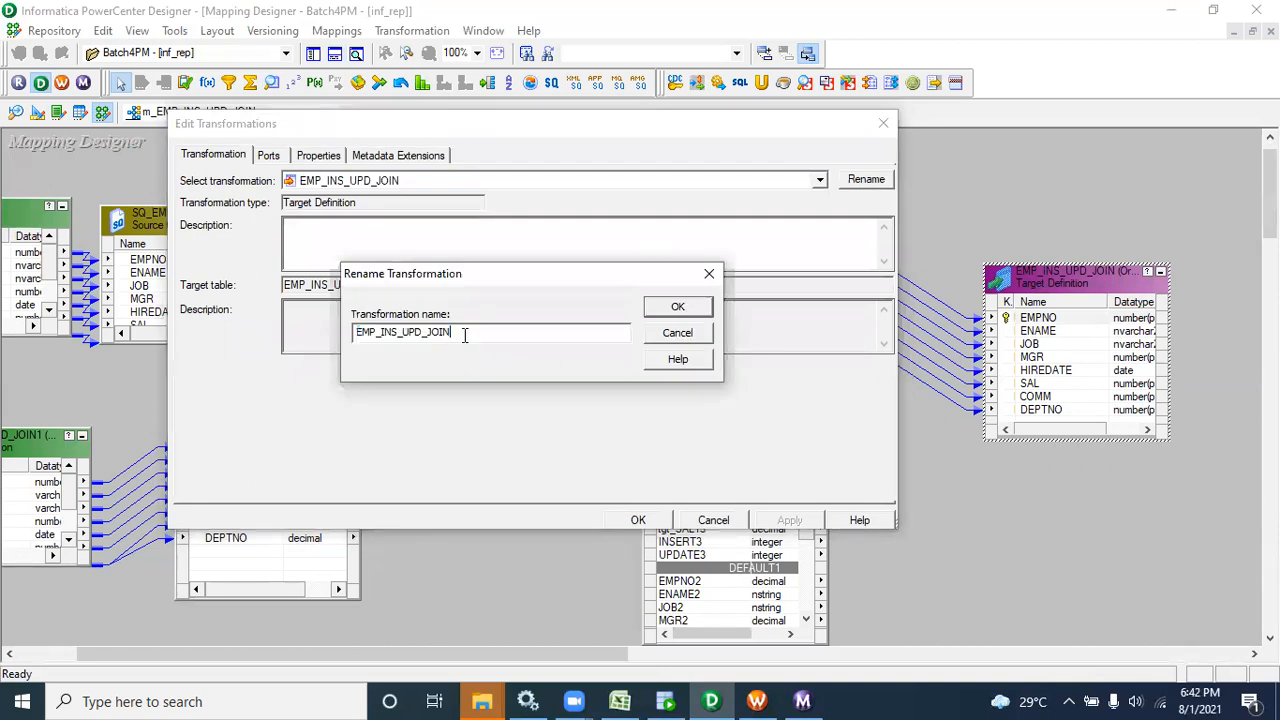
text(_INS)
key(Return)
click(638, 520)
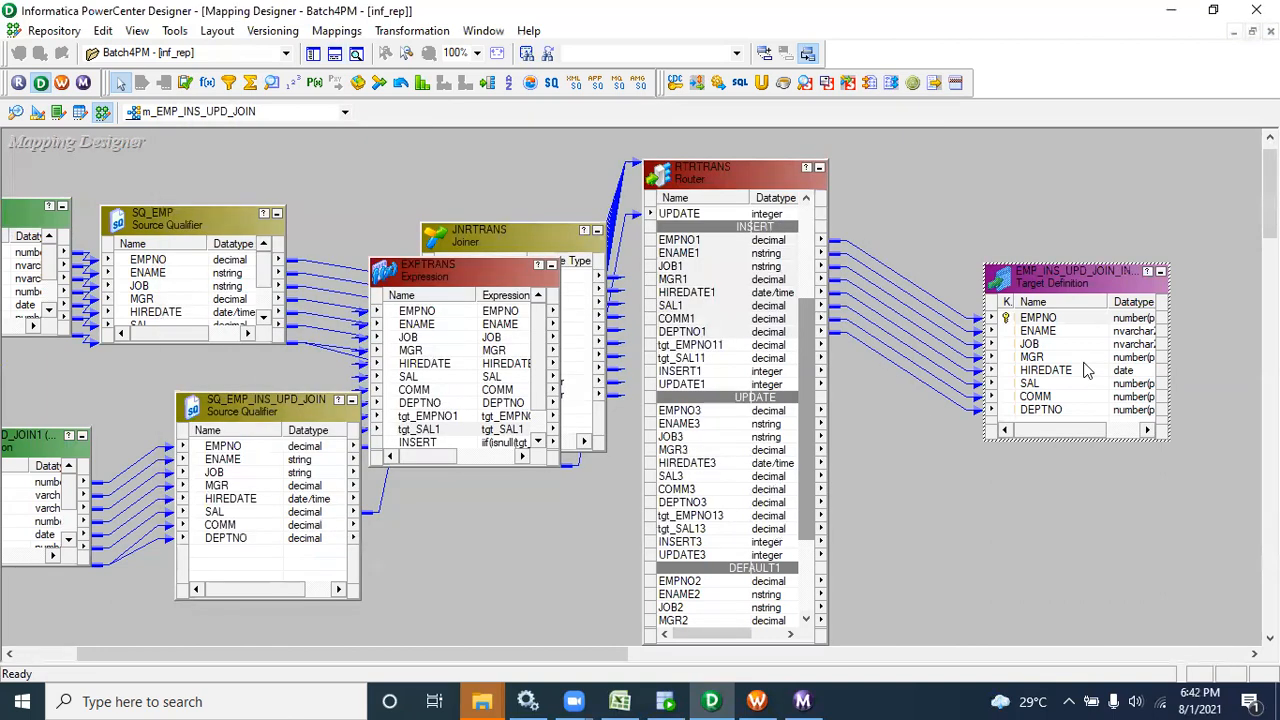
- Duplicate the EMP_INS_UPD_JOIN_INS target and place the copy just below the original
click(1058, 317)
key(ctrl+v)
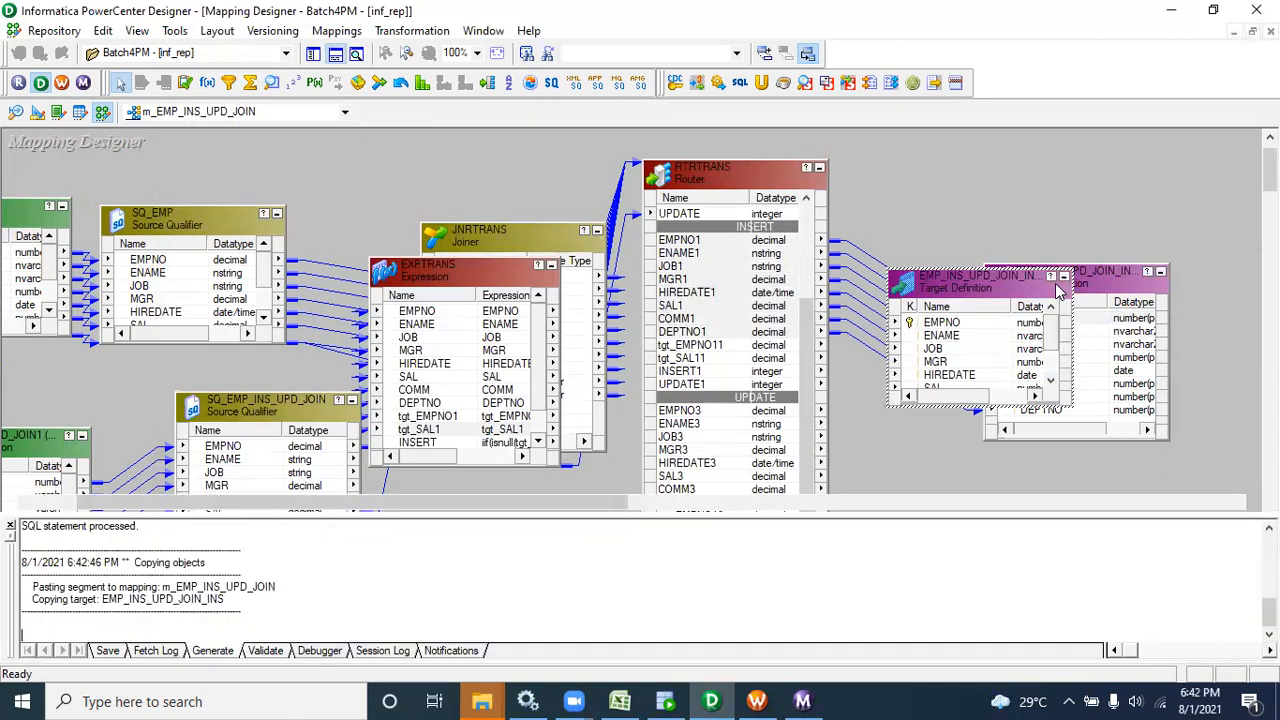
drag(958, 283, 1031, 418)
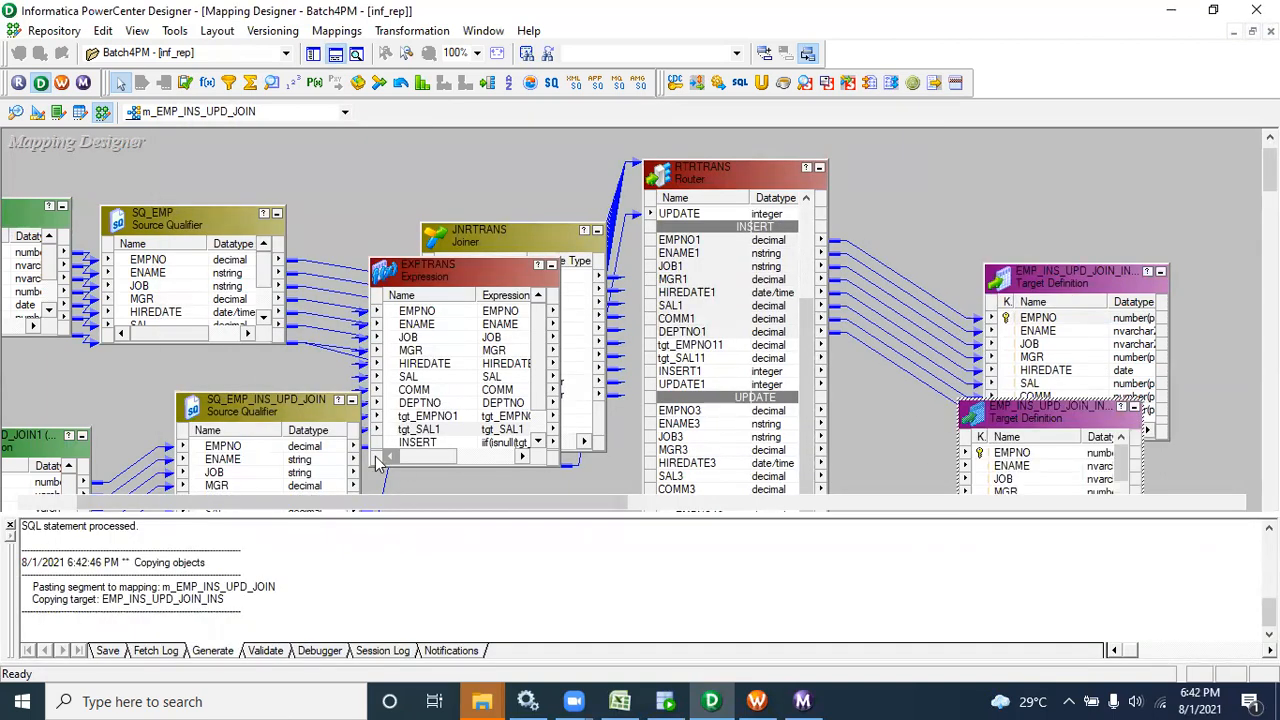
click(10, 526)
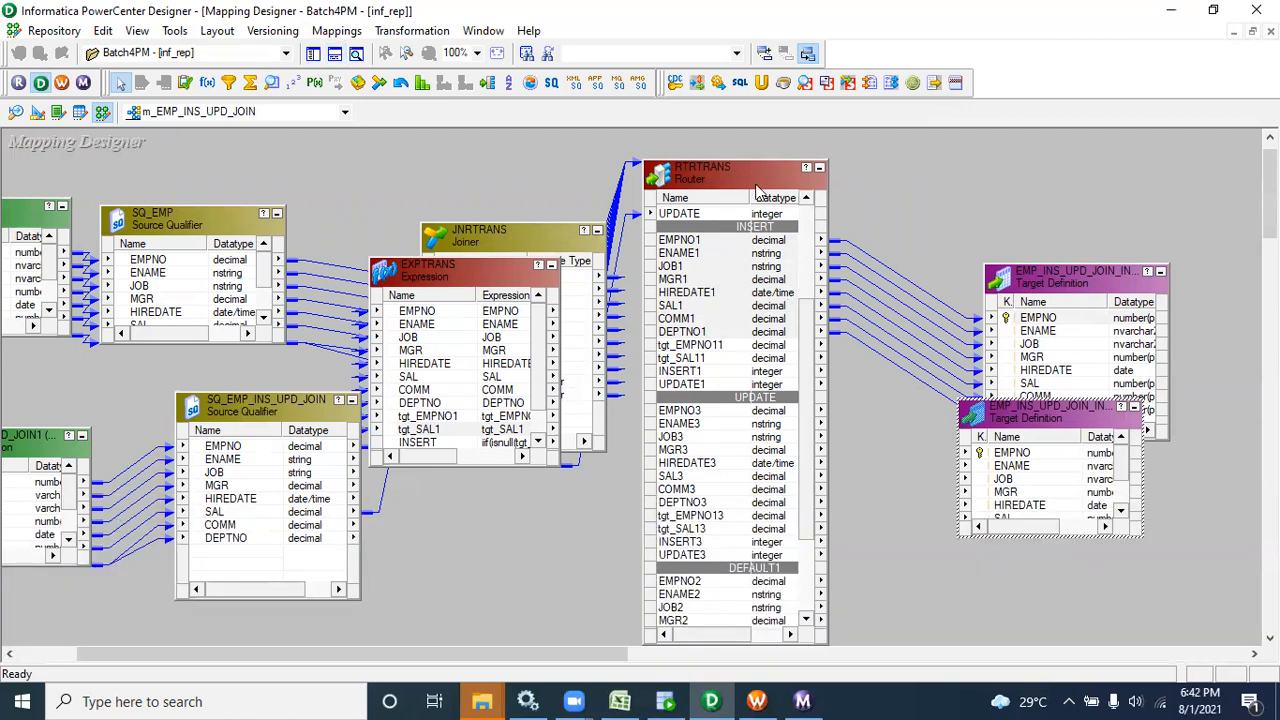
- Rename the copied target definition as EMP_INS_UPD_JOIN_UPD
double_click(1018, 418)
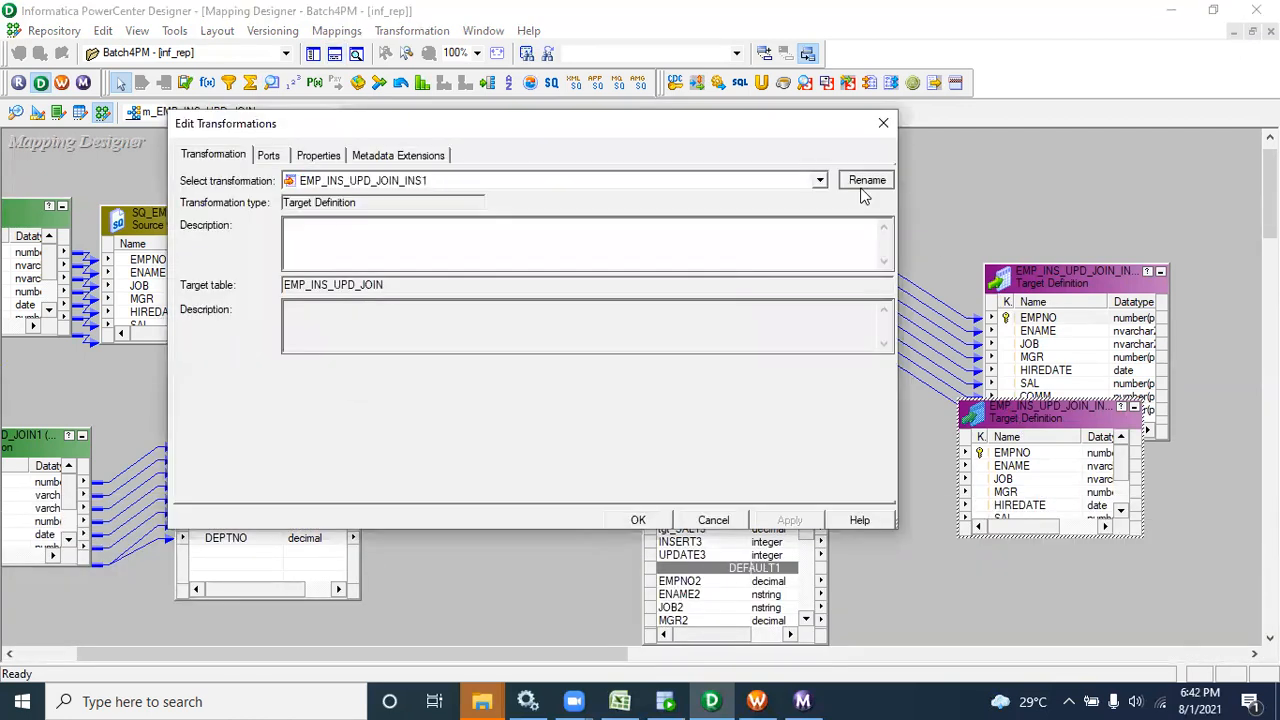
click(864, 186)
click(511, 329)
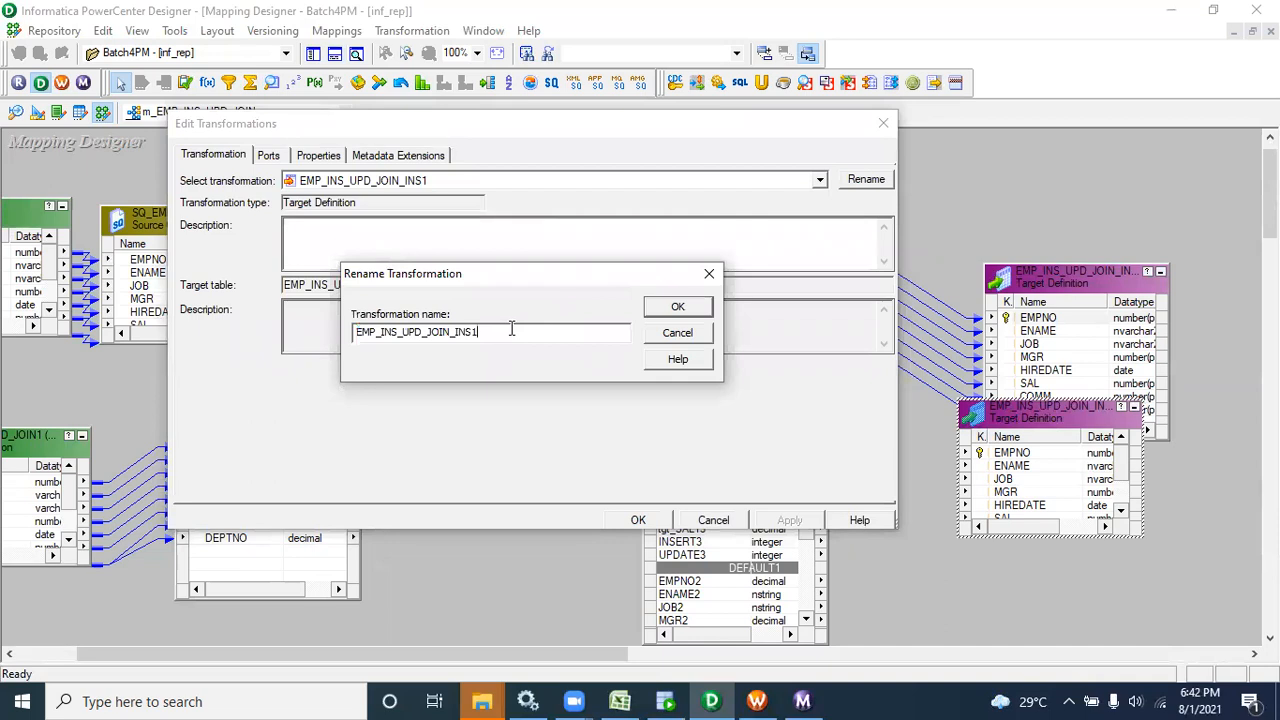
text(UPD)
key(Return)
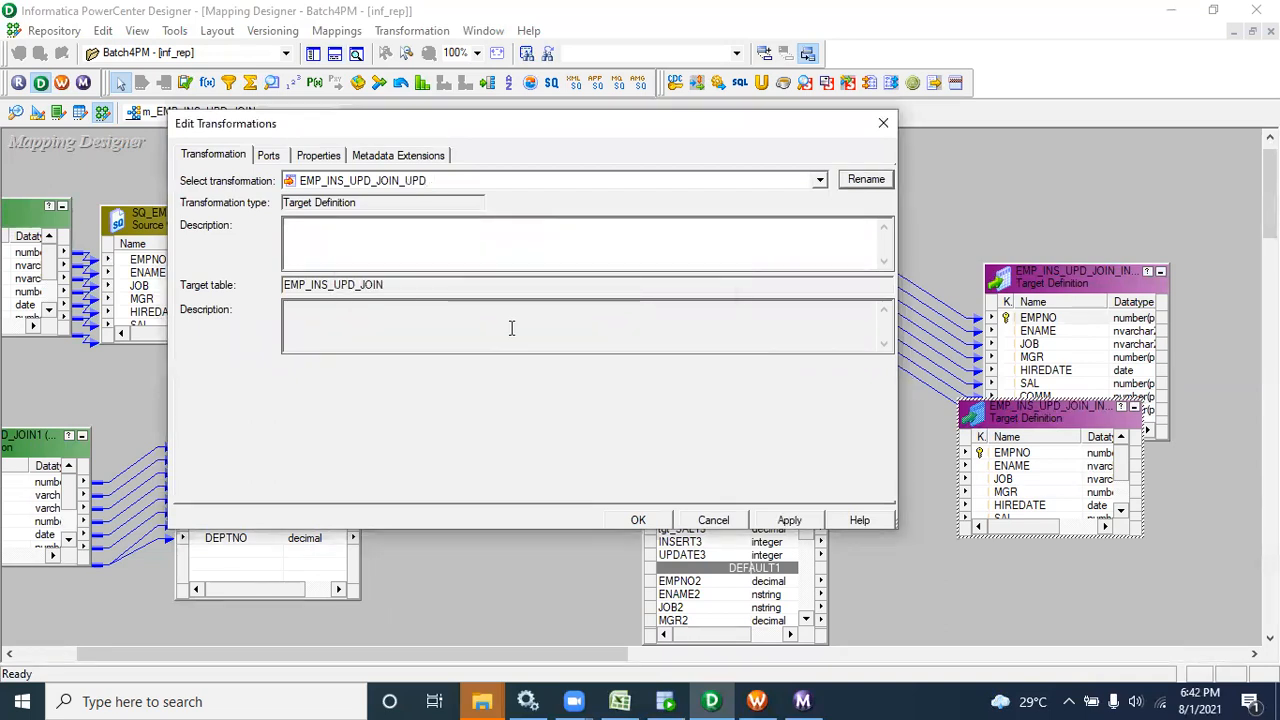
click(638, 520)
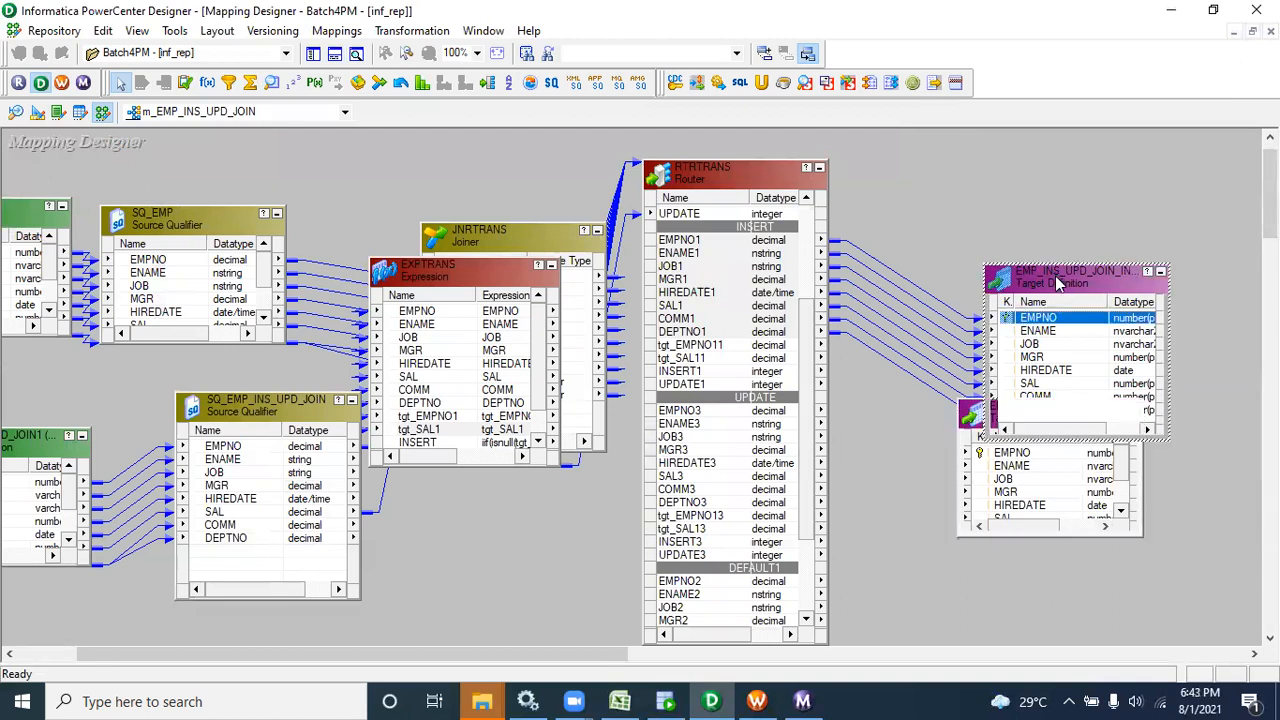
- Space the two targets apart, with the insert target higher up and the update target lower beside the router's UPDATE group
drag(1055, 268, 1106, 148)
drag(1008, 423, 1118, 483)
drag(807, 430, 808, 477)
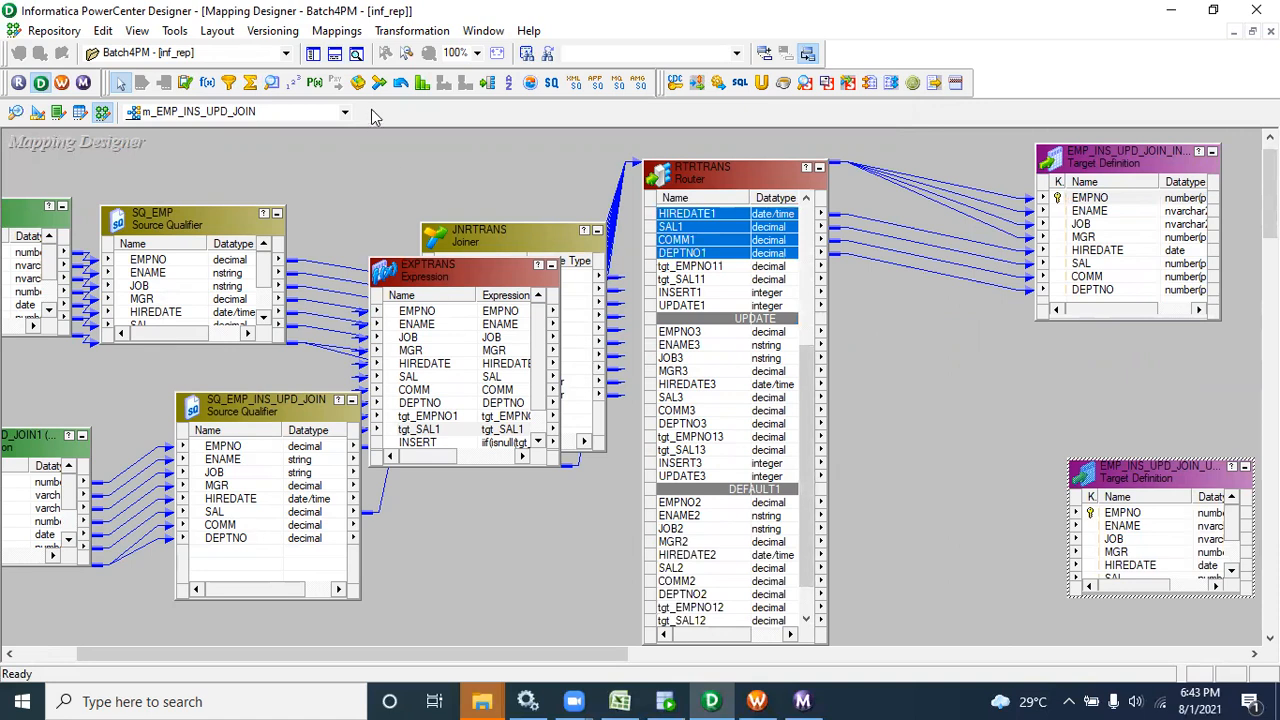
- Create an Update Strategy transformation named upd_tgt and place it between the router and the update target
click(410, 31)
click(406, 82)
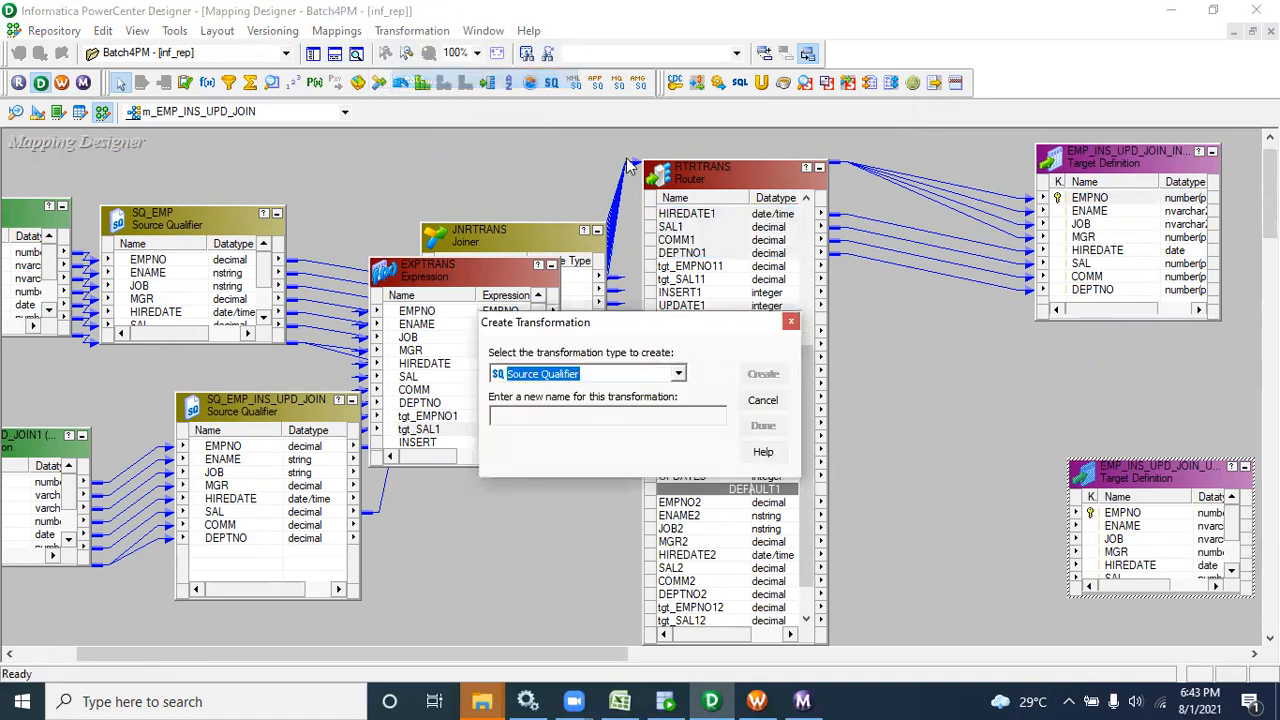
key(u)
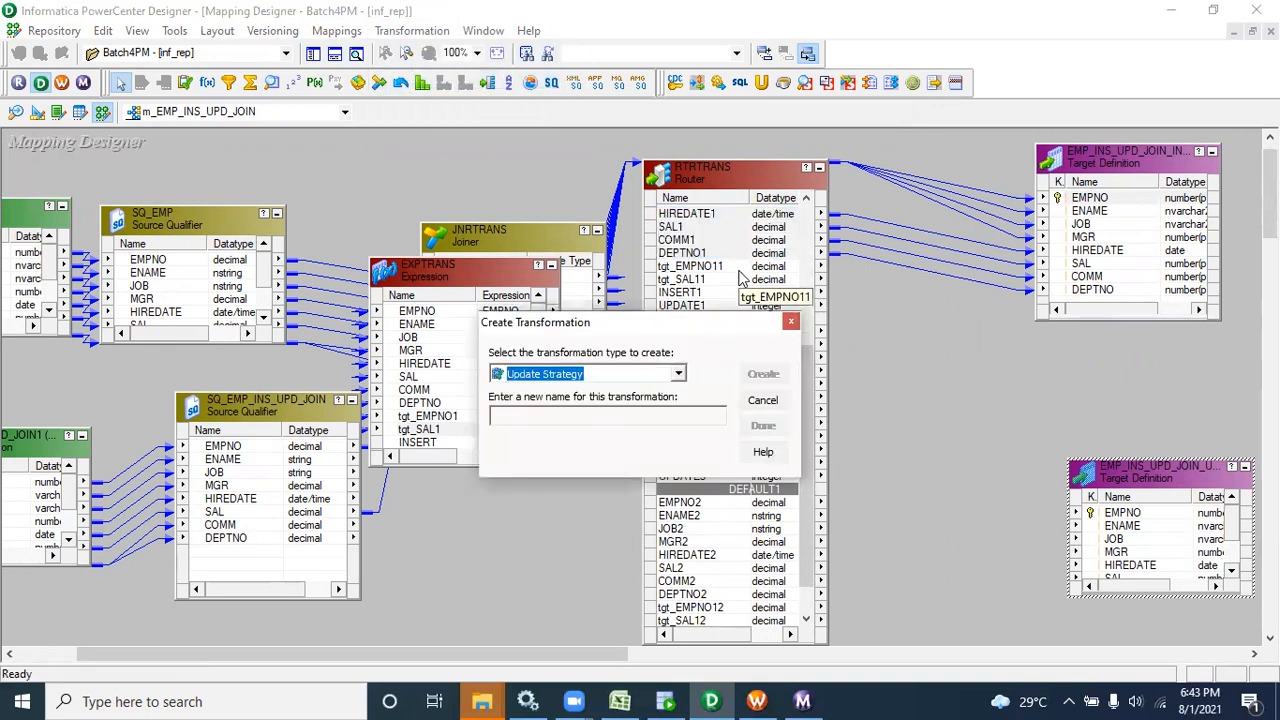
click(593, 416)
text(upd)
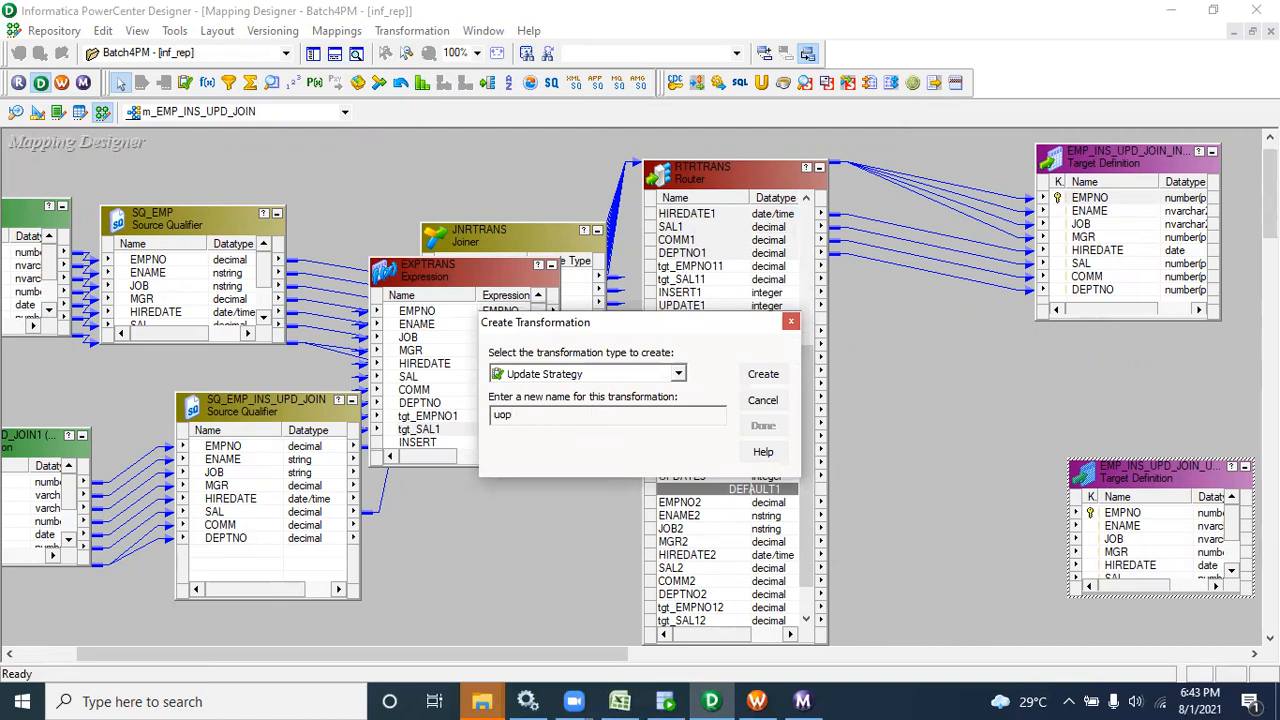
text(_tgt)
key(Return)
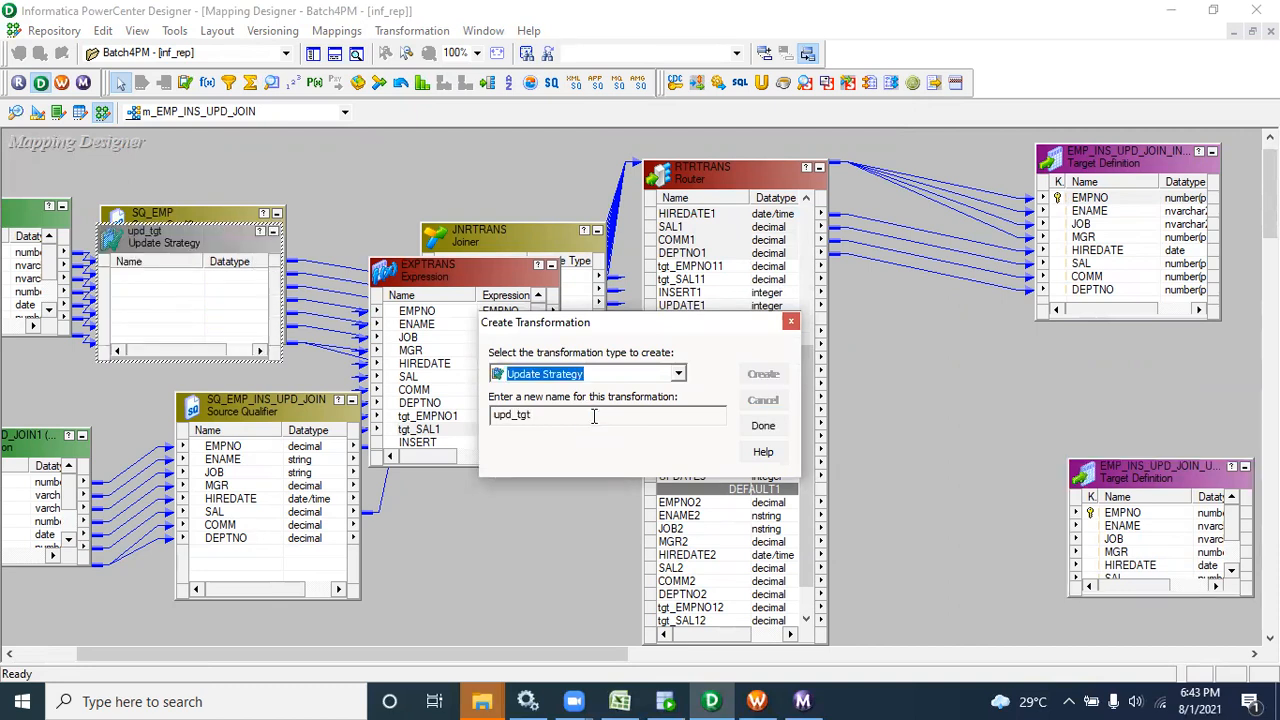
click(763, 426)
drag(755, 337, 922, 373)
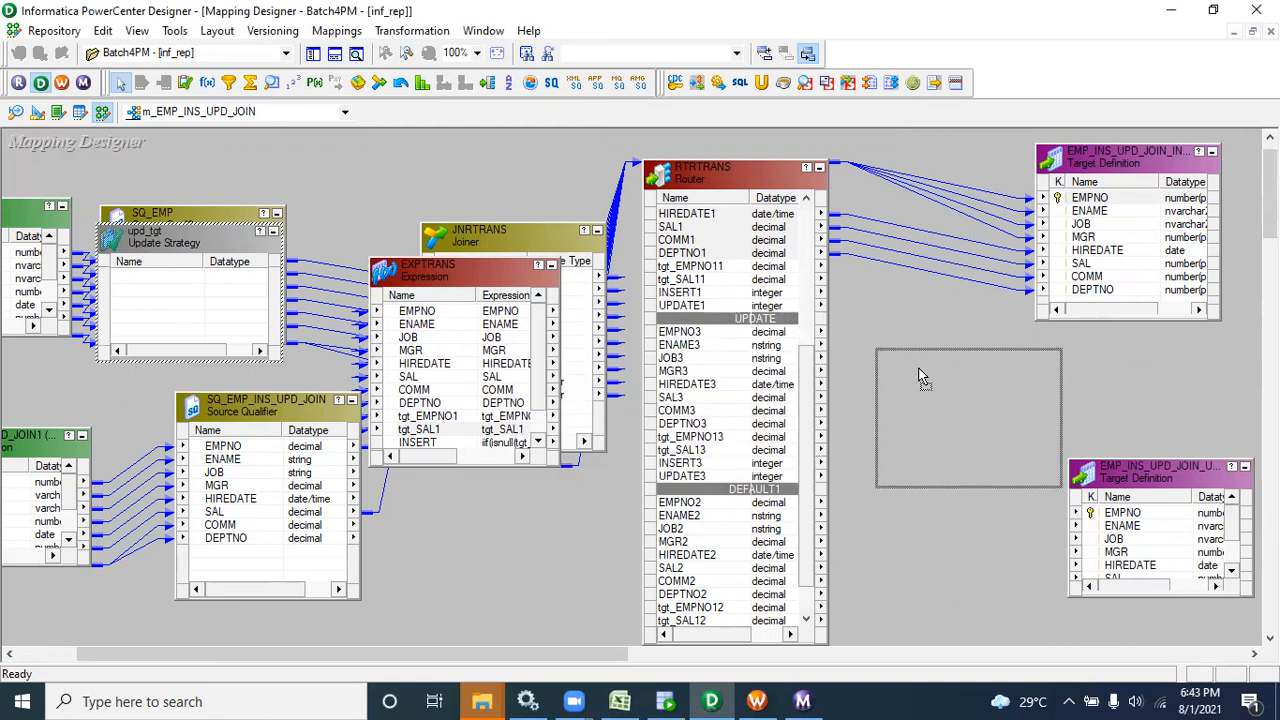
- Link EMPNO3 and SAL3 from the router's UPDATE group to upd_tgt, and rearrange upd_tgt beside a taller update target
click(696, 336)
drag(696, 336, 912, 416)
drag(672, 398, 944, 436)
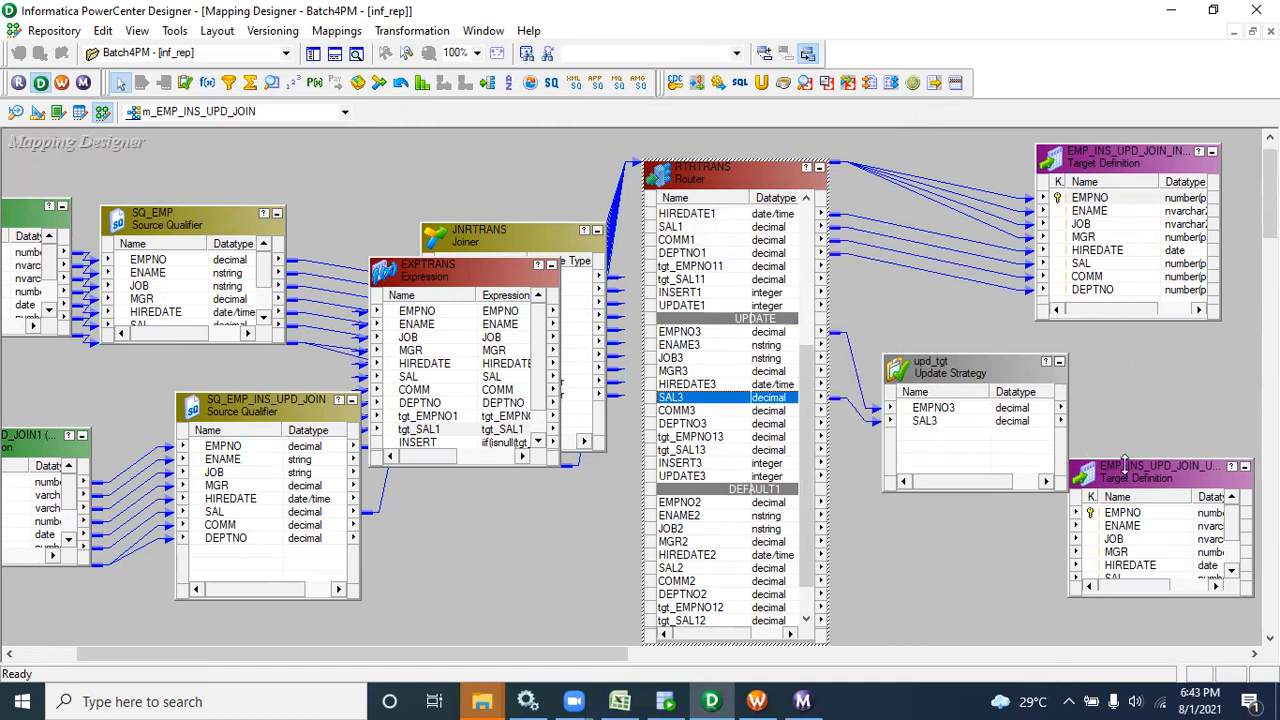
drag(1125, 462, 1125, 337)
drag(1000, 368, 959, 396)
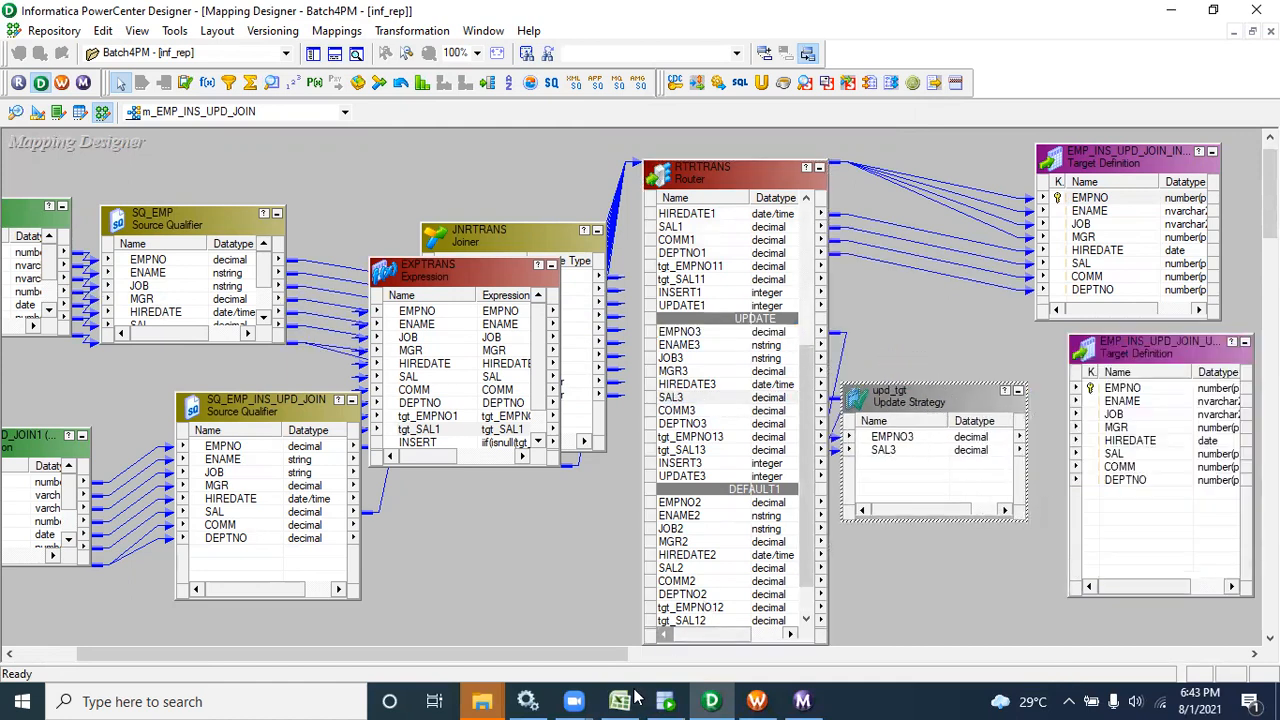
- Switch to the join concept workbook in Excel and compare employee 103's sal in the SRC and TGT tables
click(622, 699)
drag(828, 660, 800, 660)
click(318, 390)
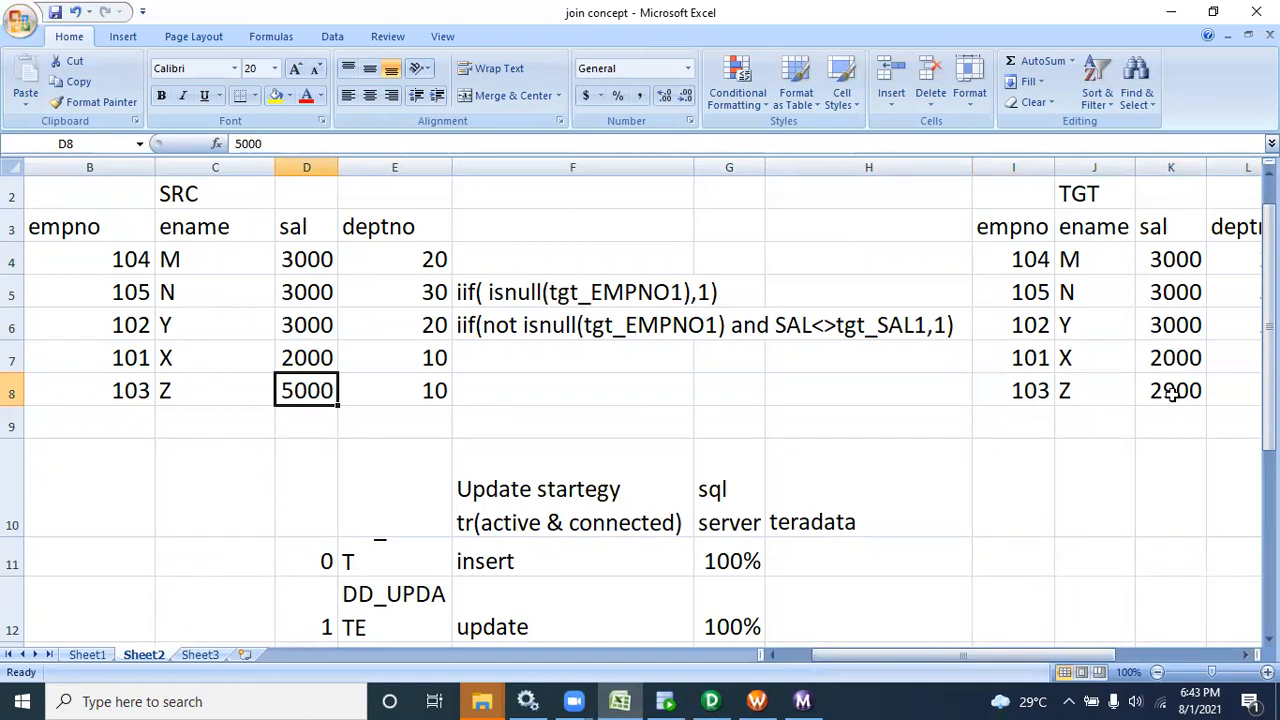
ctrl+click(1172, 392)
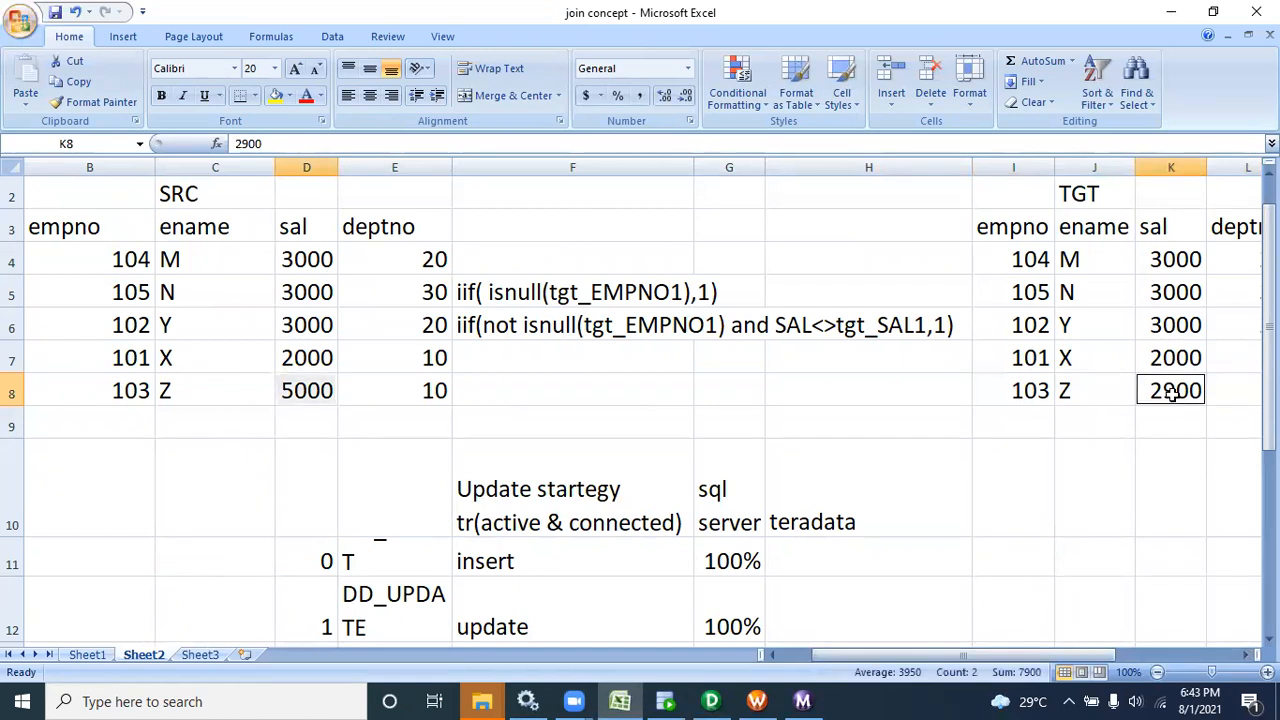
- Switch back to the Designer and link EMPNO3 and SAL3 from upd_tgt to EMPNO and SAL in the update target
click(713, 701)
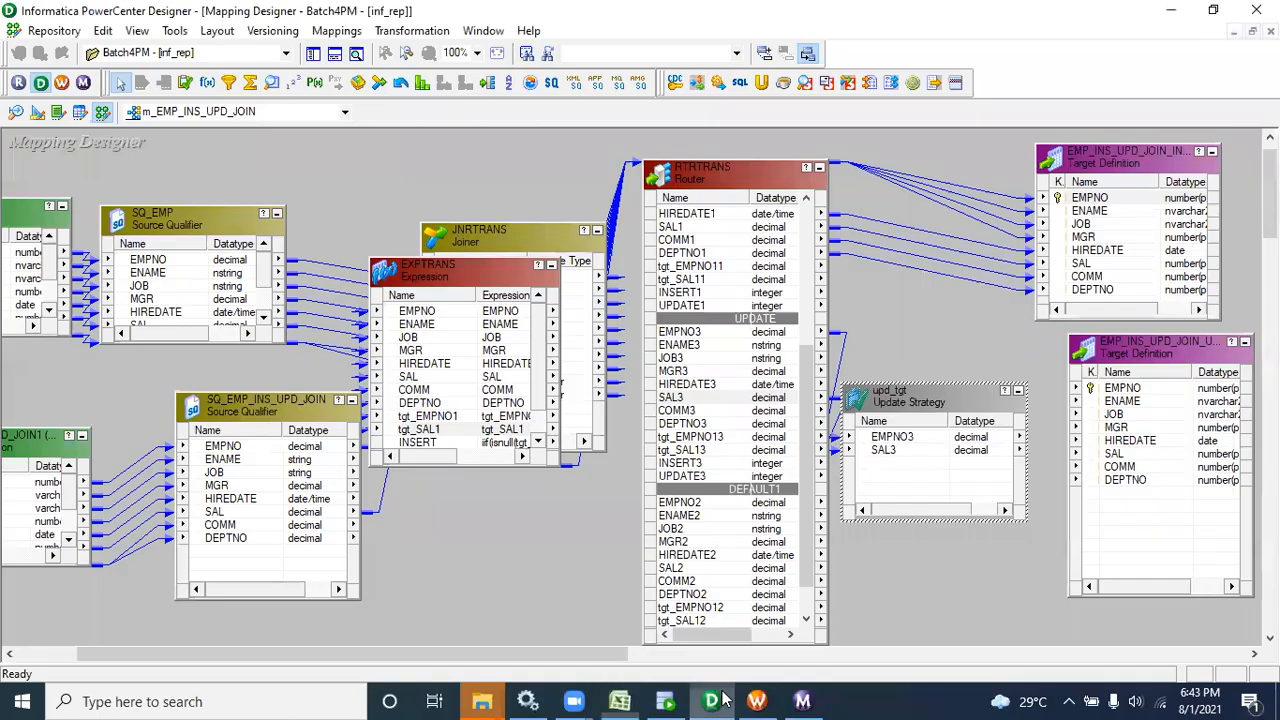
drag(971, 440, 1104, 392)
drag(970, 451, 1110, 455)
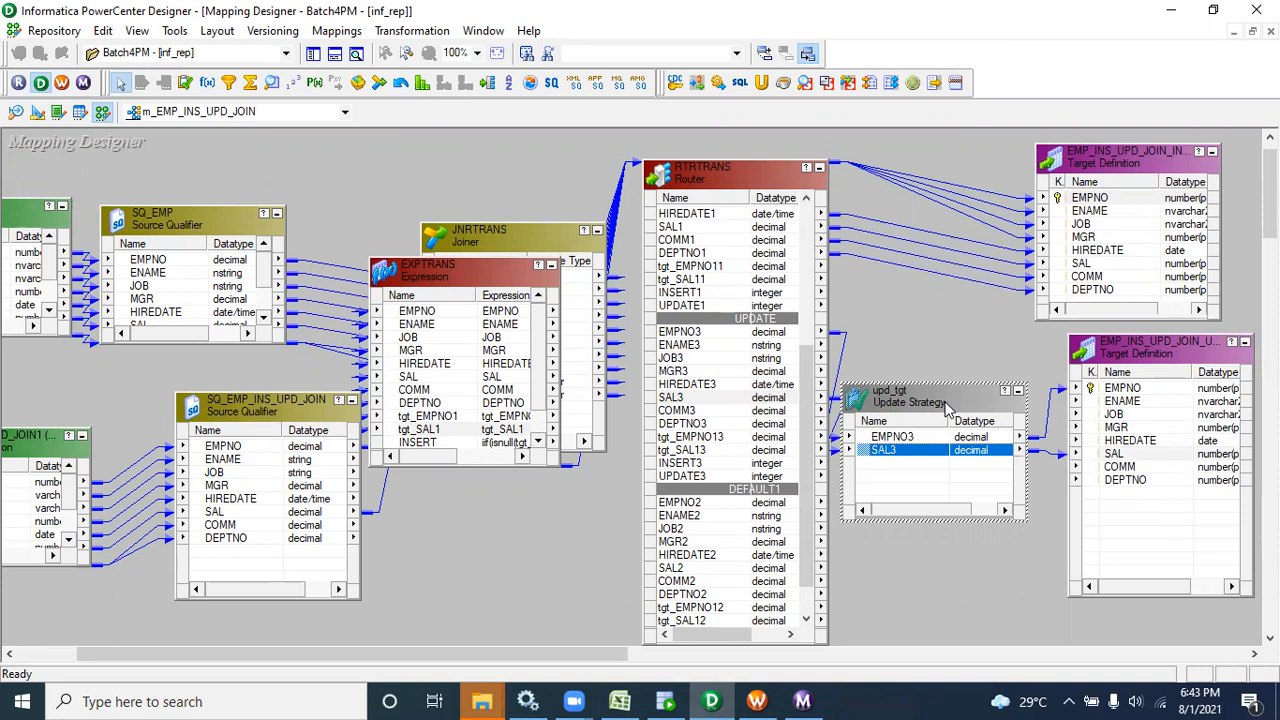
- Open the Update Strategy Expression property of upd_tgt for editing
double_click(947, 405)
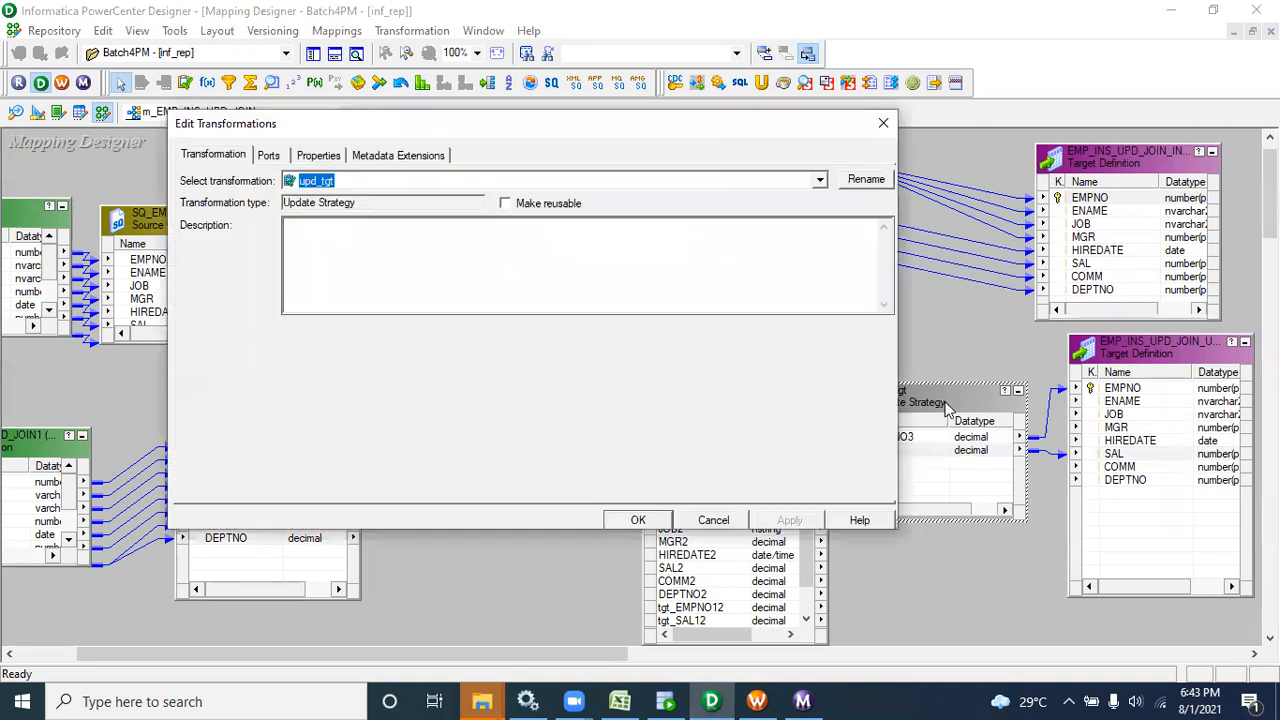
click(311, 157)
click(476, 238)
click(474, 236)
- Switch to the join concept workbook in Excel and look up the update strategy's numeric code and constant for updates
click(619, 701)
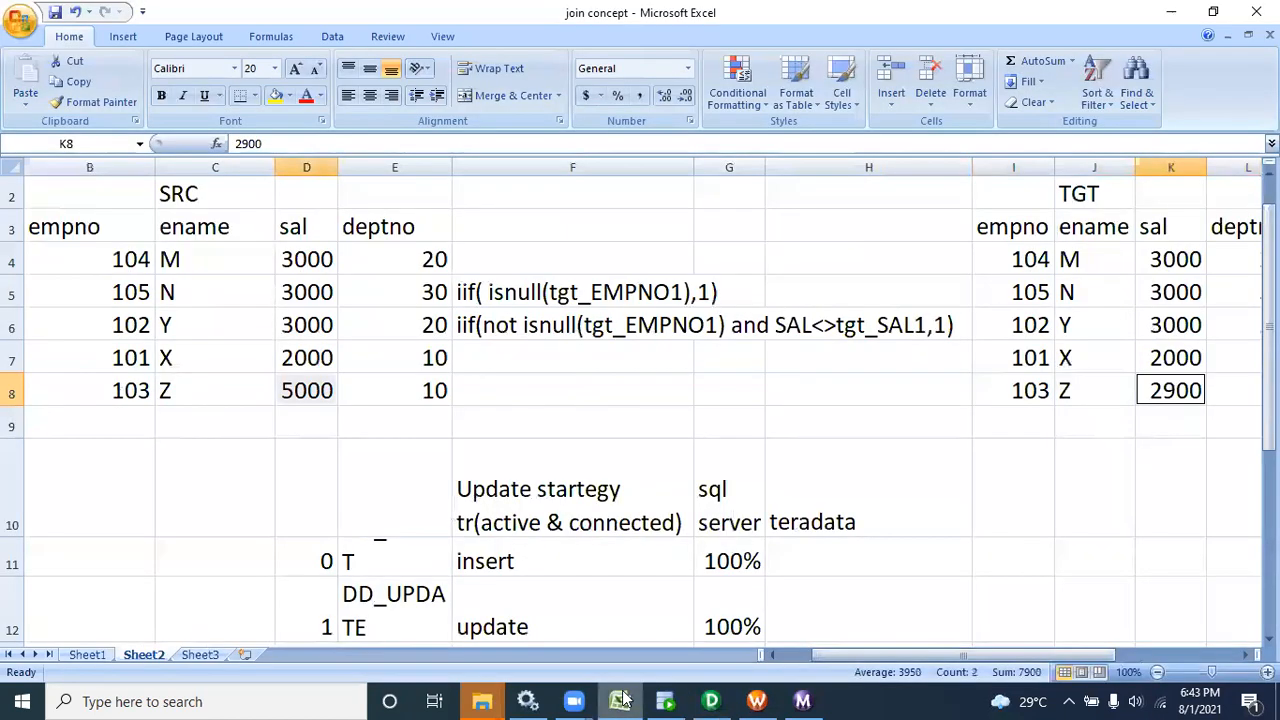
scroll(1169, 600, down, 1)
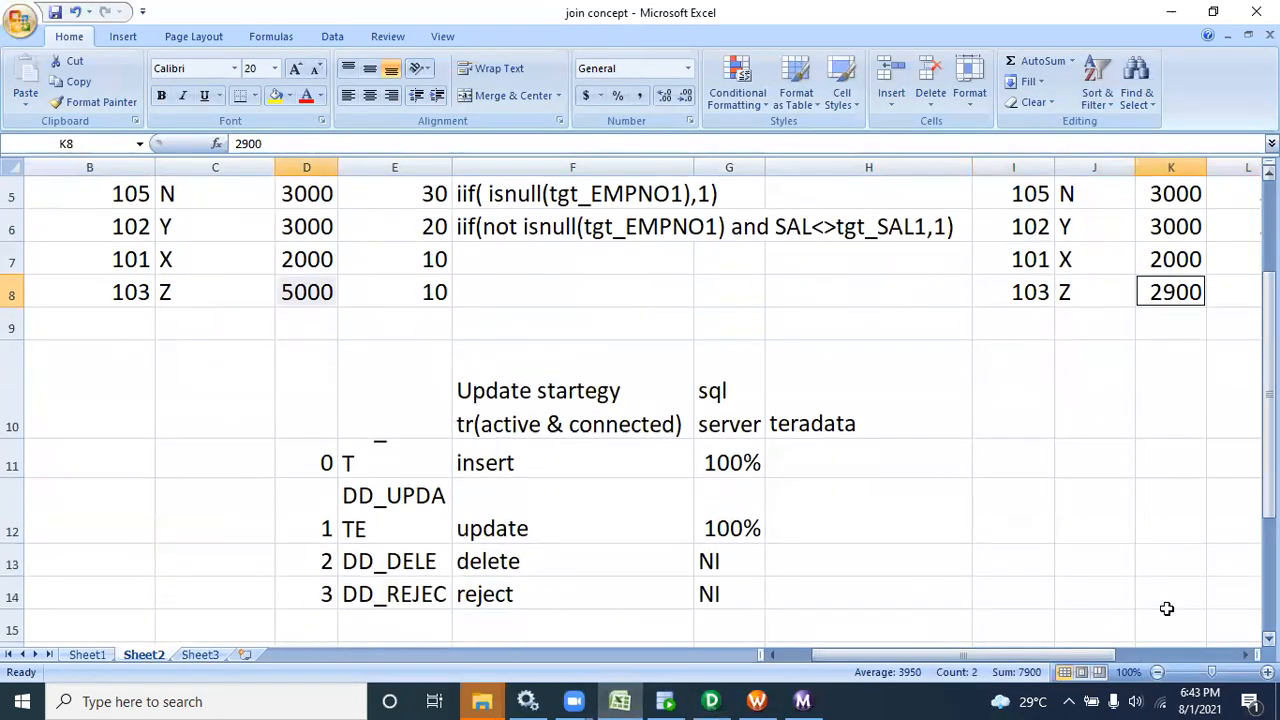
click(1232, 624)
click(323, 519)
click(405, 520)
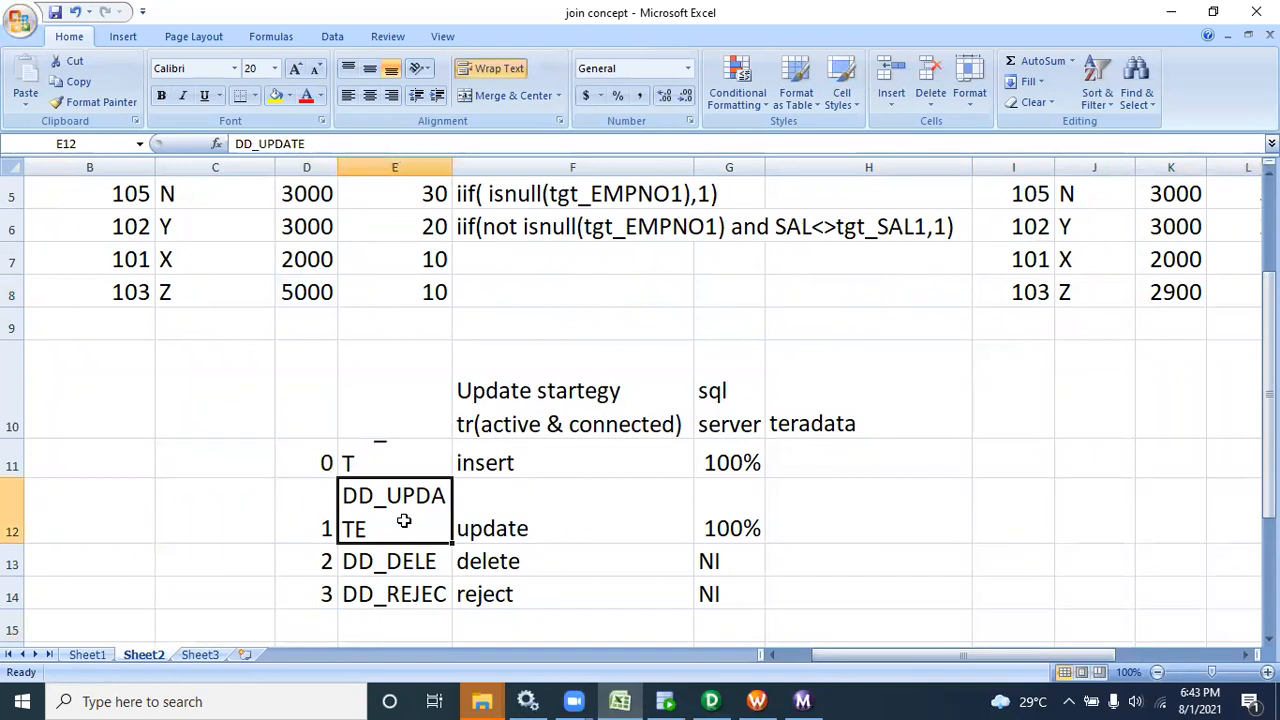
- Switch back to the Designer, set upd_tgt's Update Strategy Expression to 1 and validate it in the expression editor
click(726, 700)
click(443, 236)
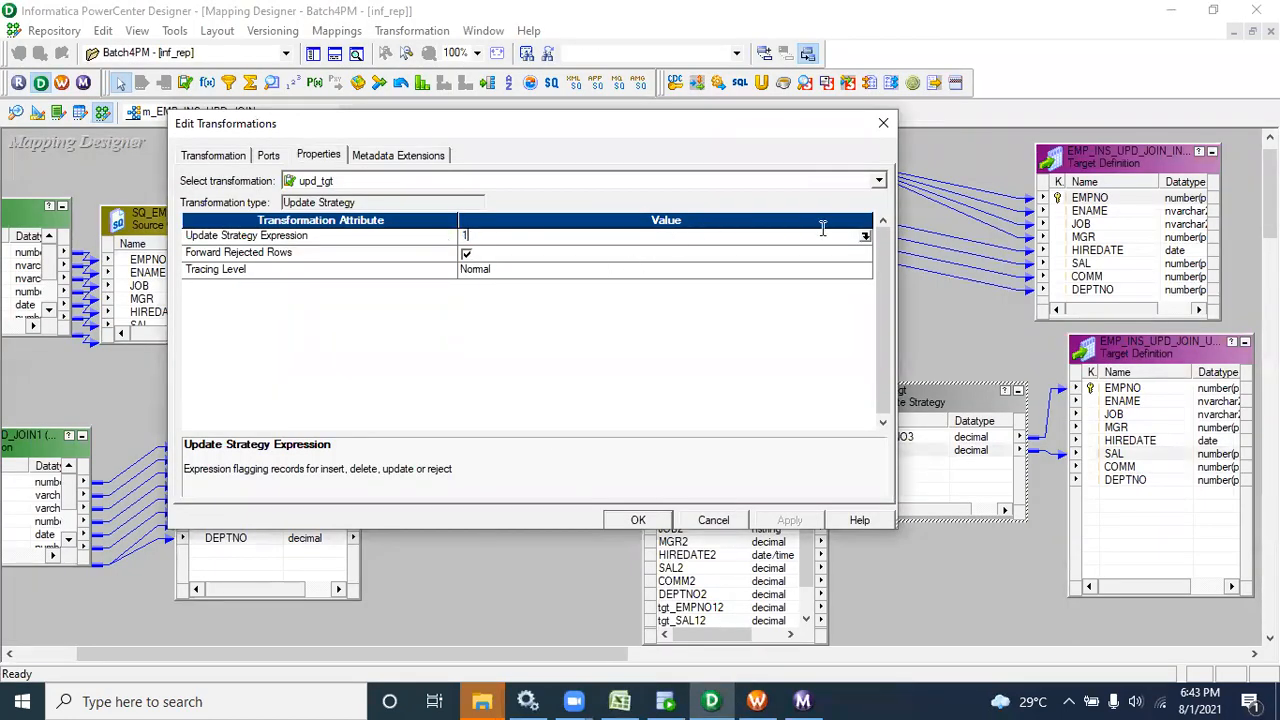
click(865, 237)
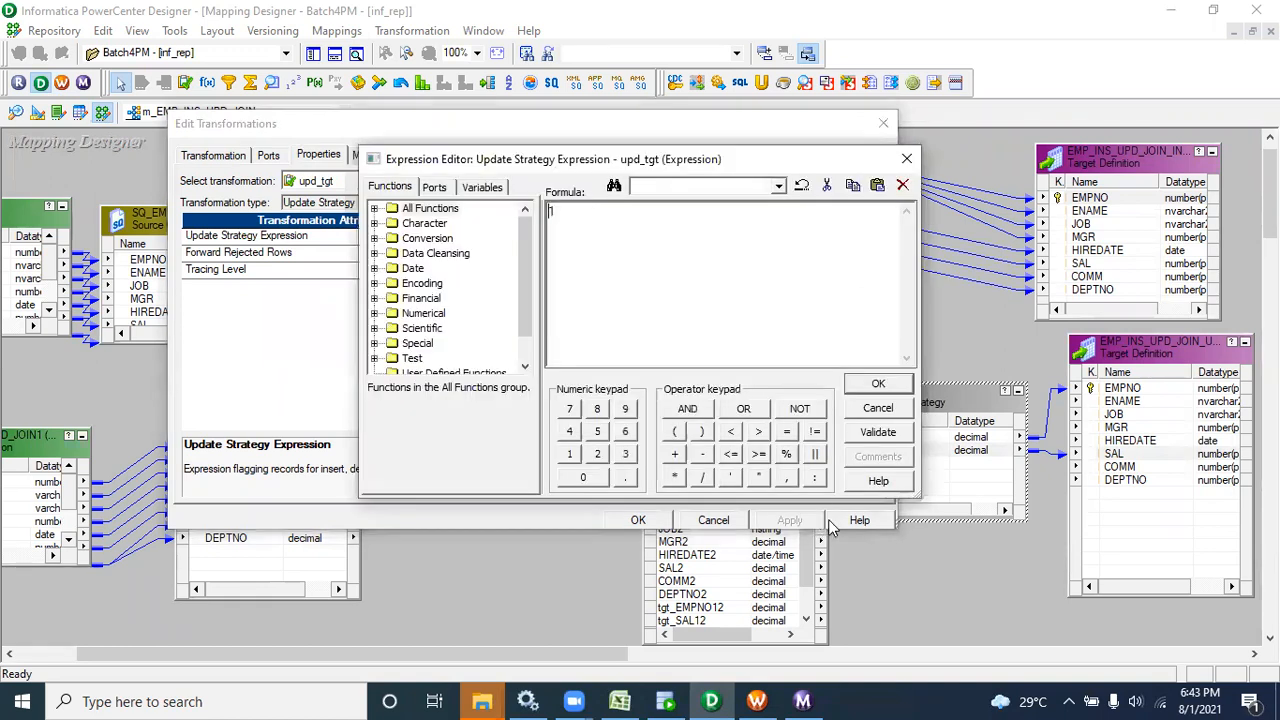
click(858, 440)
click(707, 389)
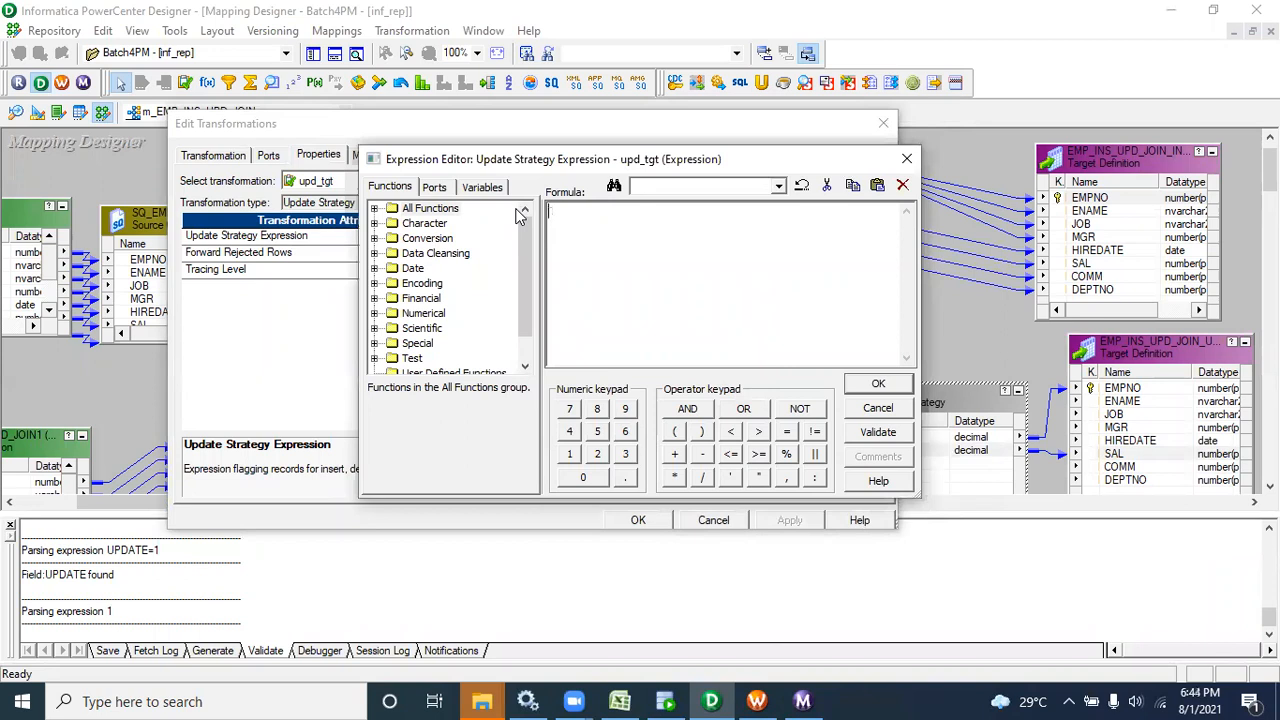
- Replace the update strategy expression with DD_UPDATE, validate it and accept the changes to upd_tgt
text(DD_UPDATE)
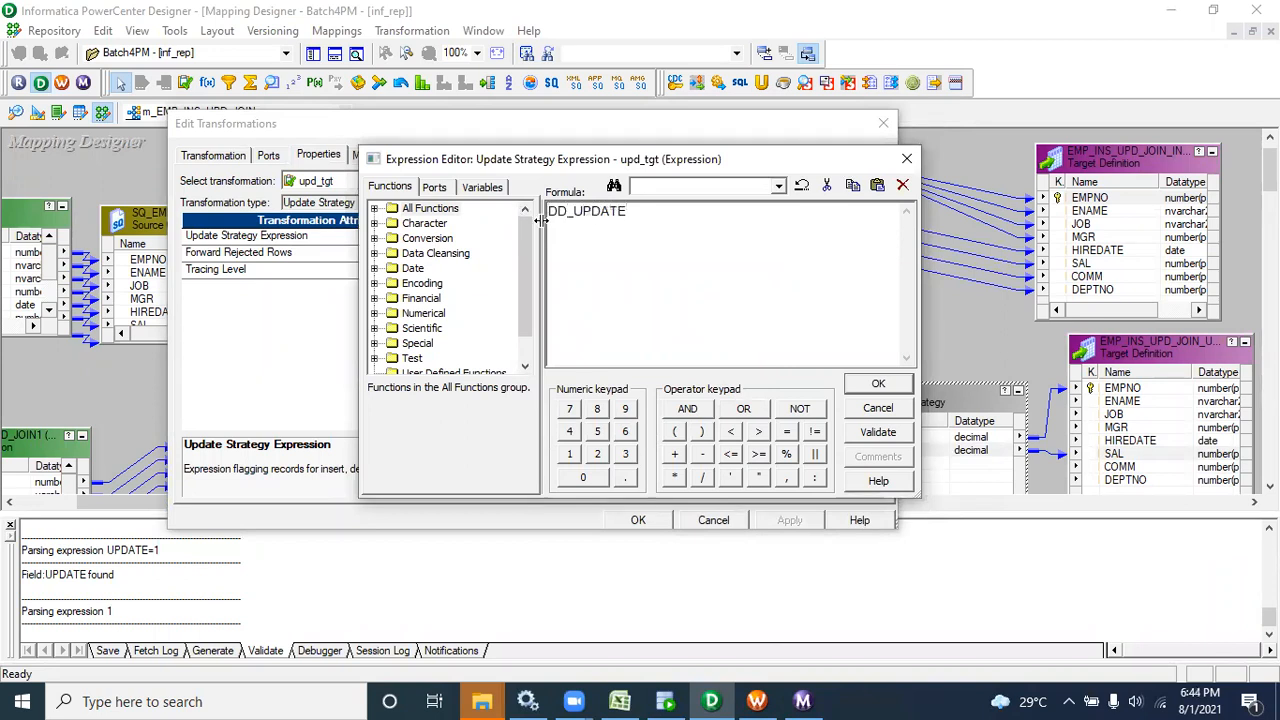
click(870, 437)
click(740, 373)
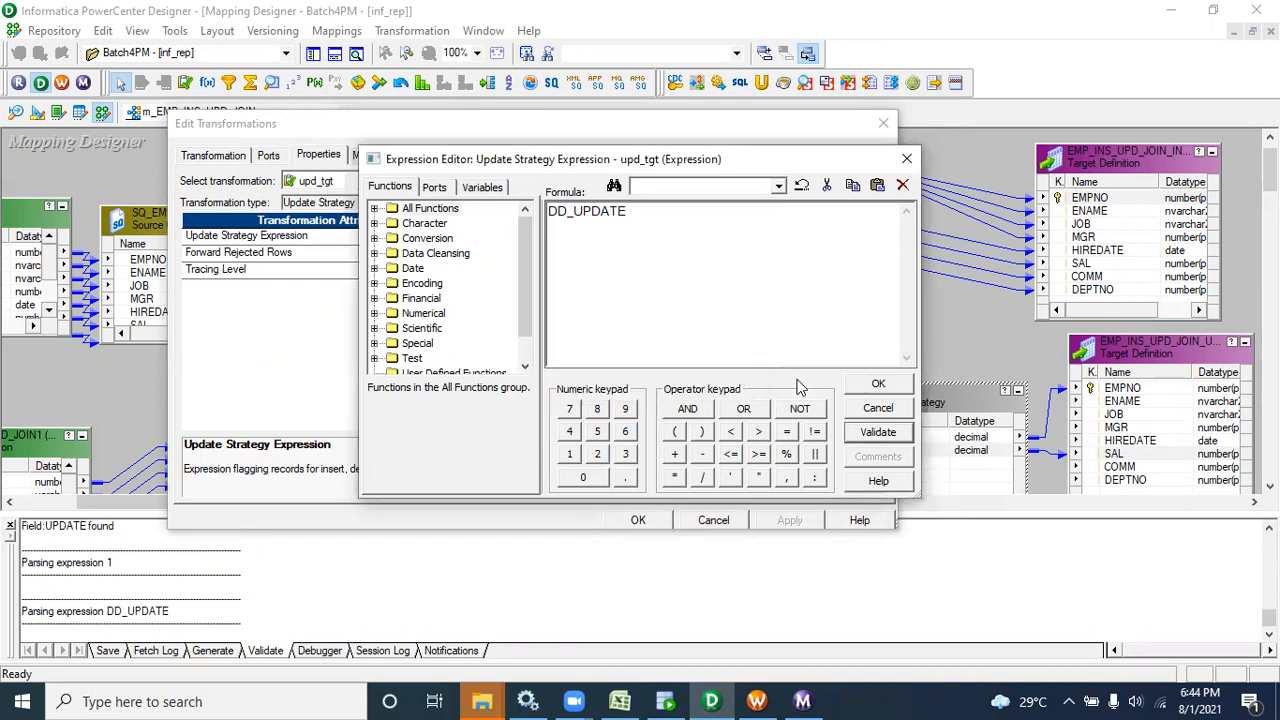
click(884, 388)
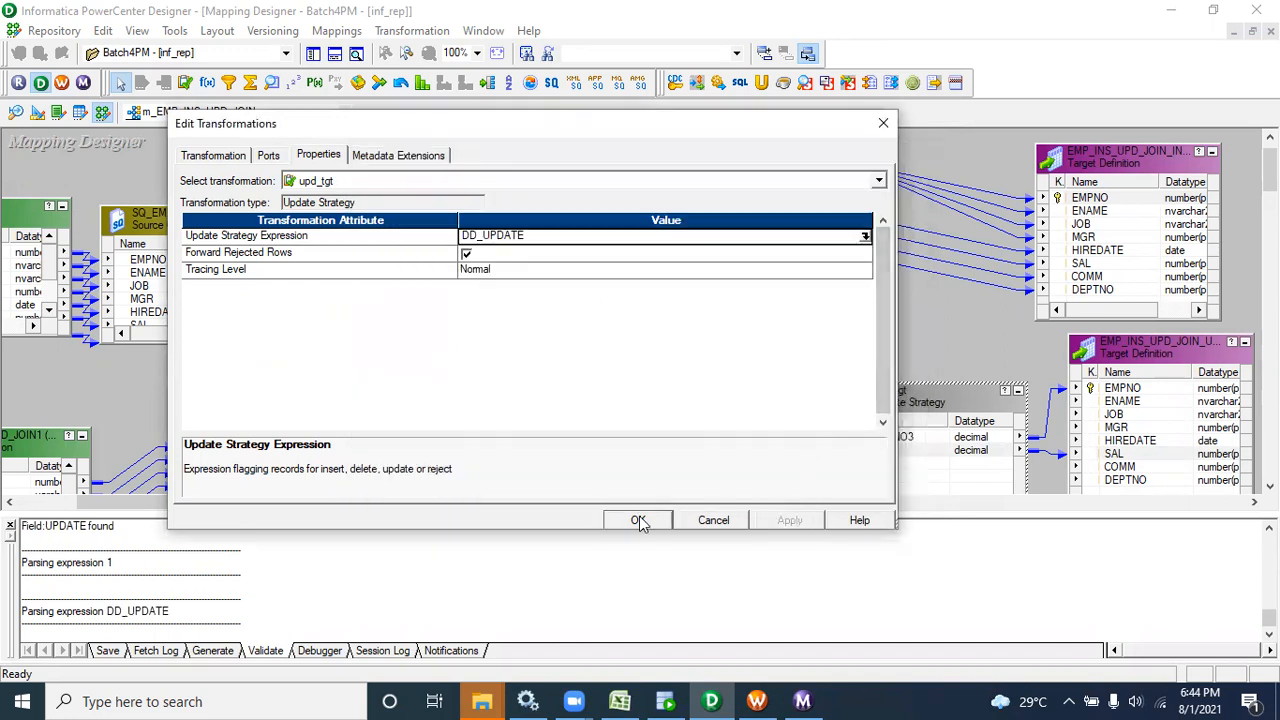
click(638, 519)
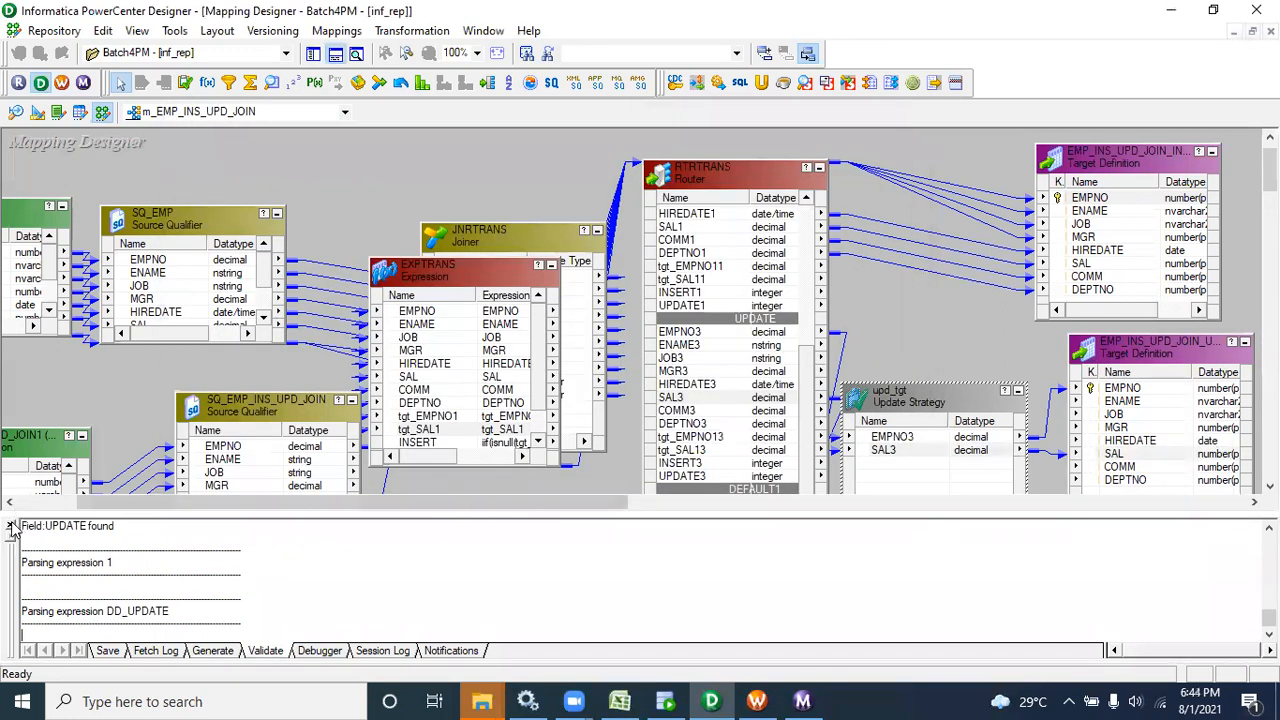
- Save the m_EMP_INS_UPD_JOIN mapping and arrange all its objects in iconic view
click(10, 524)
key(ctrl+s)
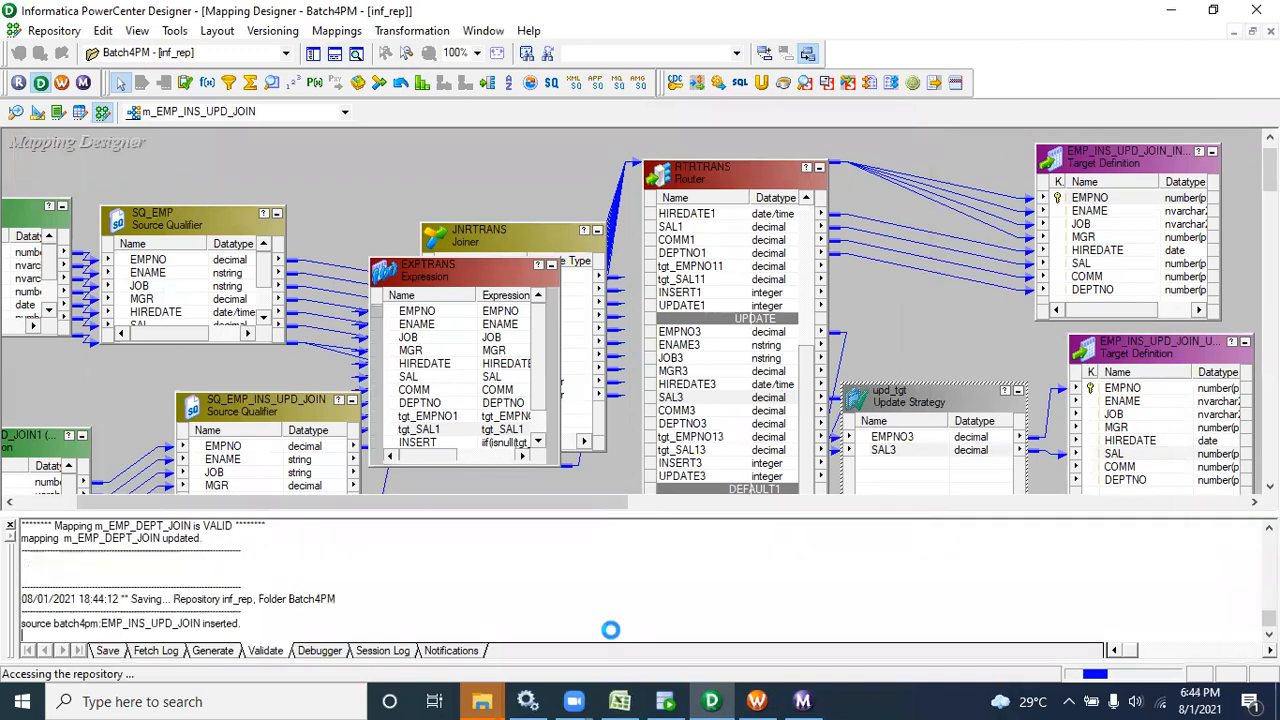
right_click(333, 158)
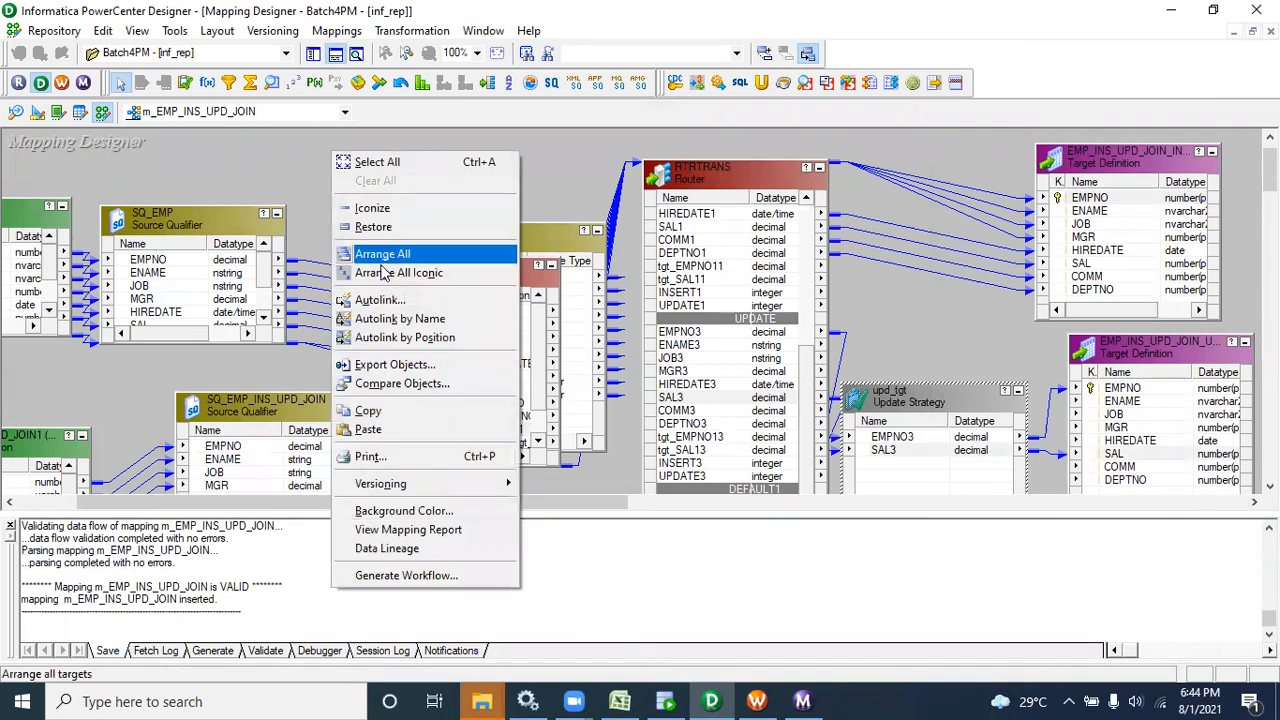
click(398, 272)
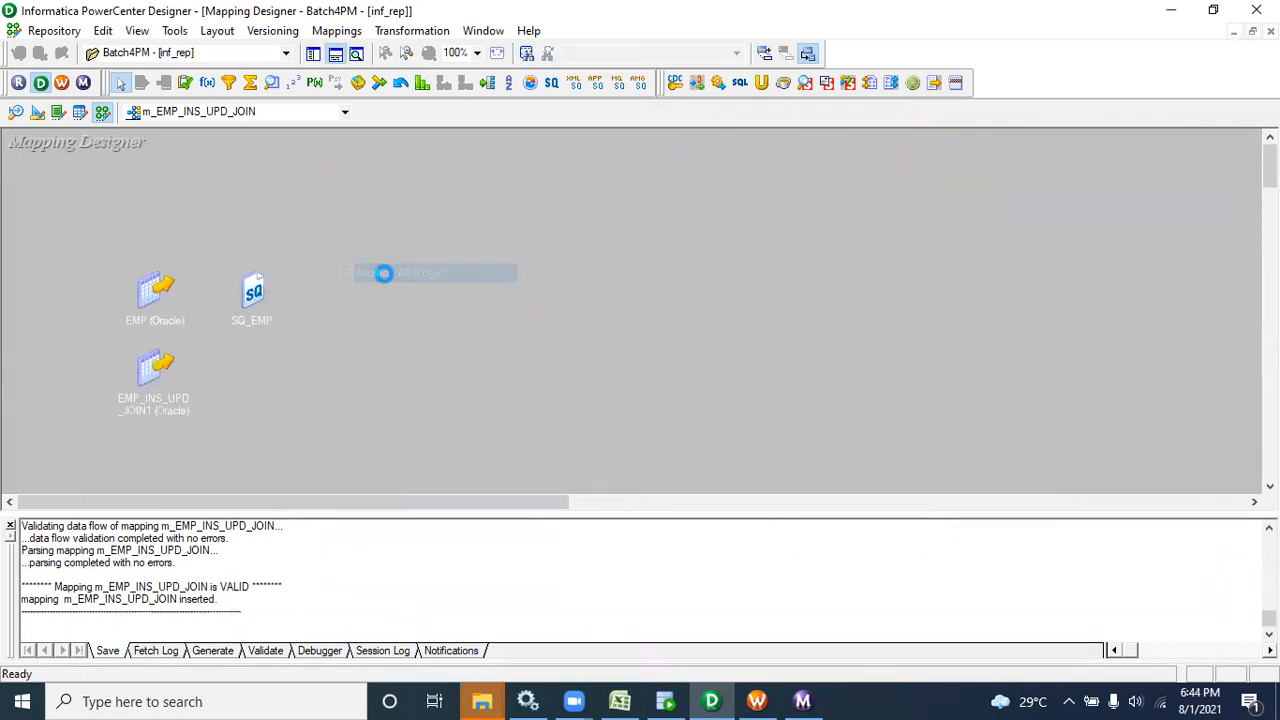
click(10, 524)
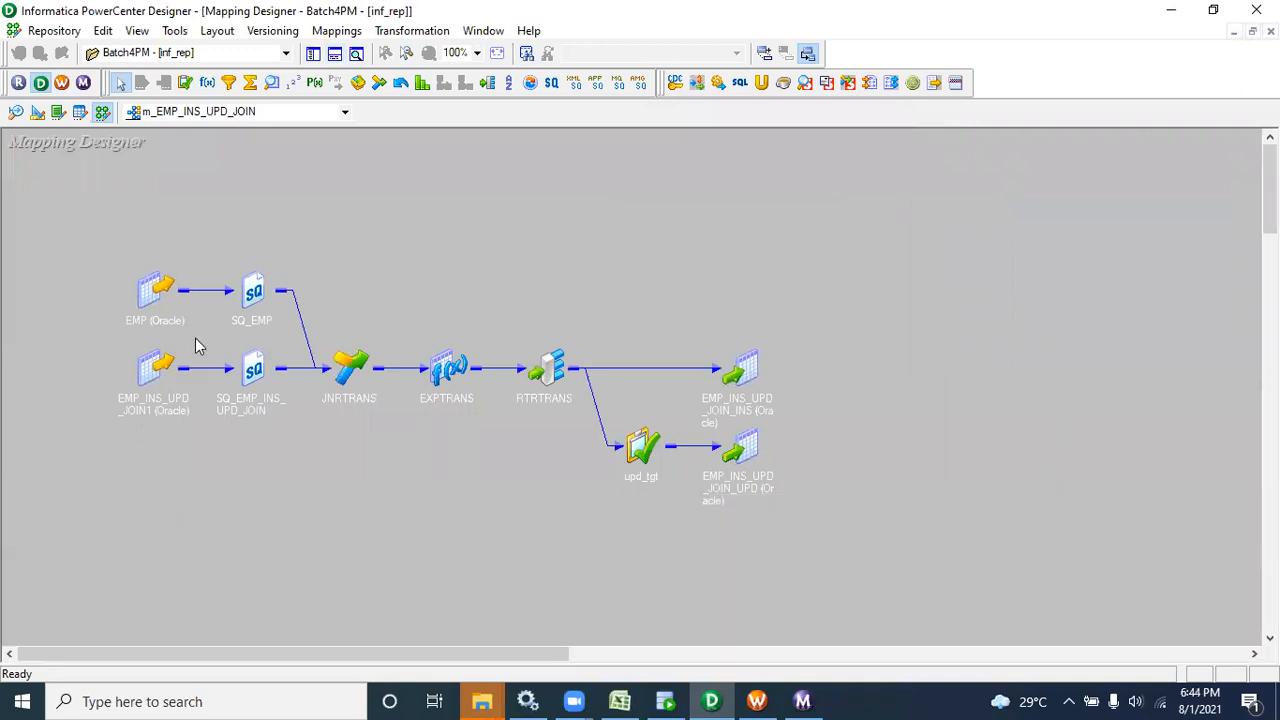
- Review the mapping flow from the two sources and joiner through the expression and router to both targets
drag(112, 245, 356, 427)
drag(121, 237, 356, 446)
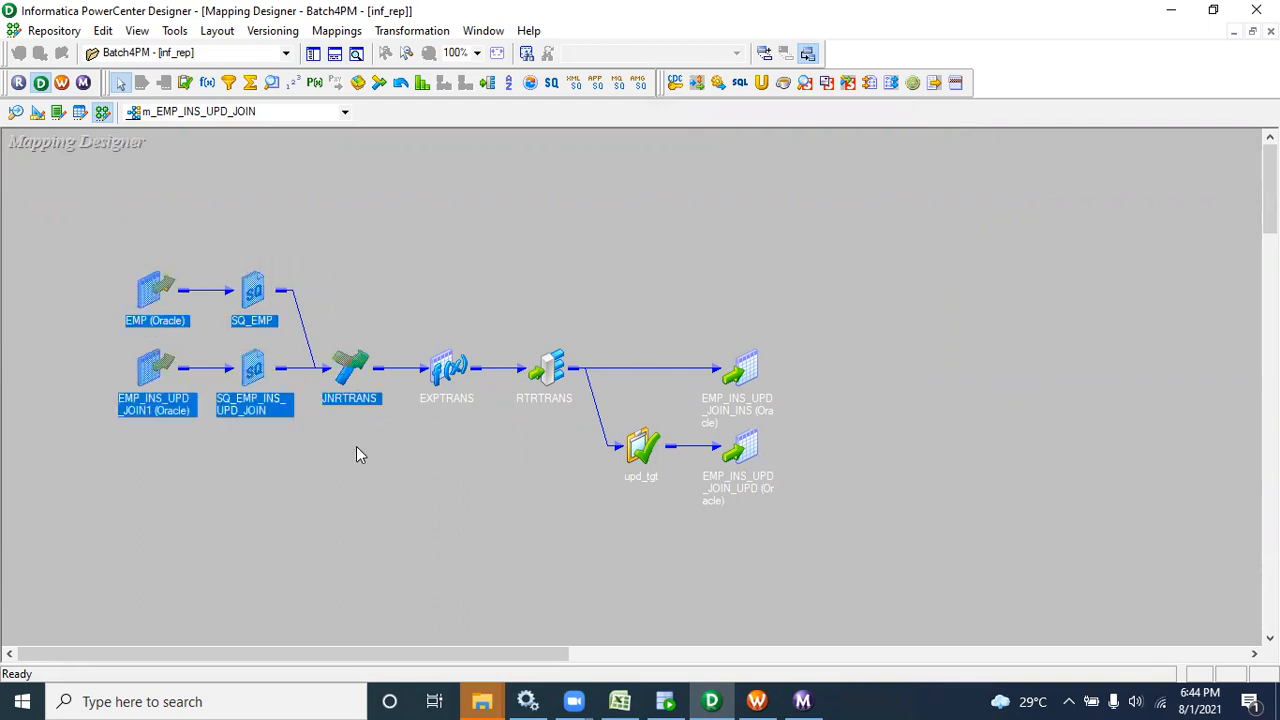
drag(103, 352, 386, 411)
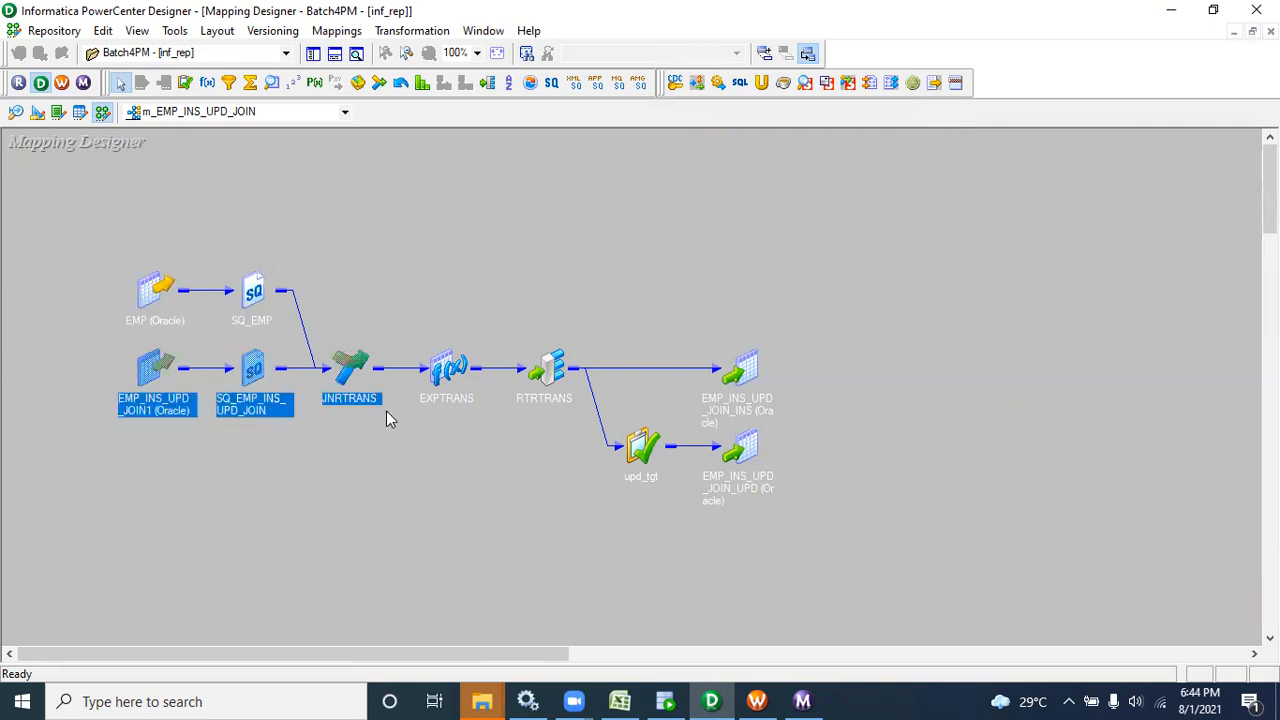
drag(97, 251, 362, 401)
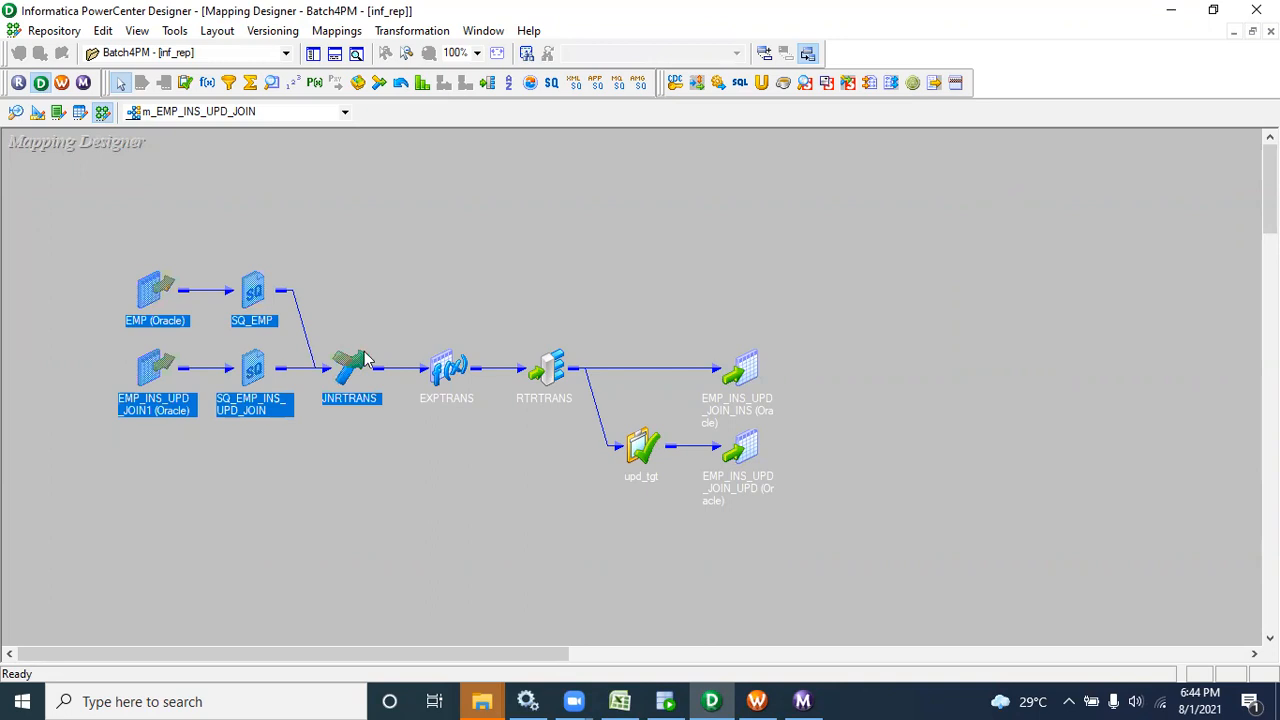
drag(414, 291, 467, 475)
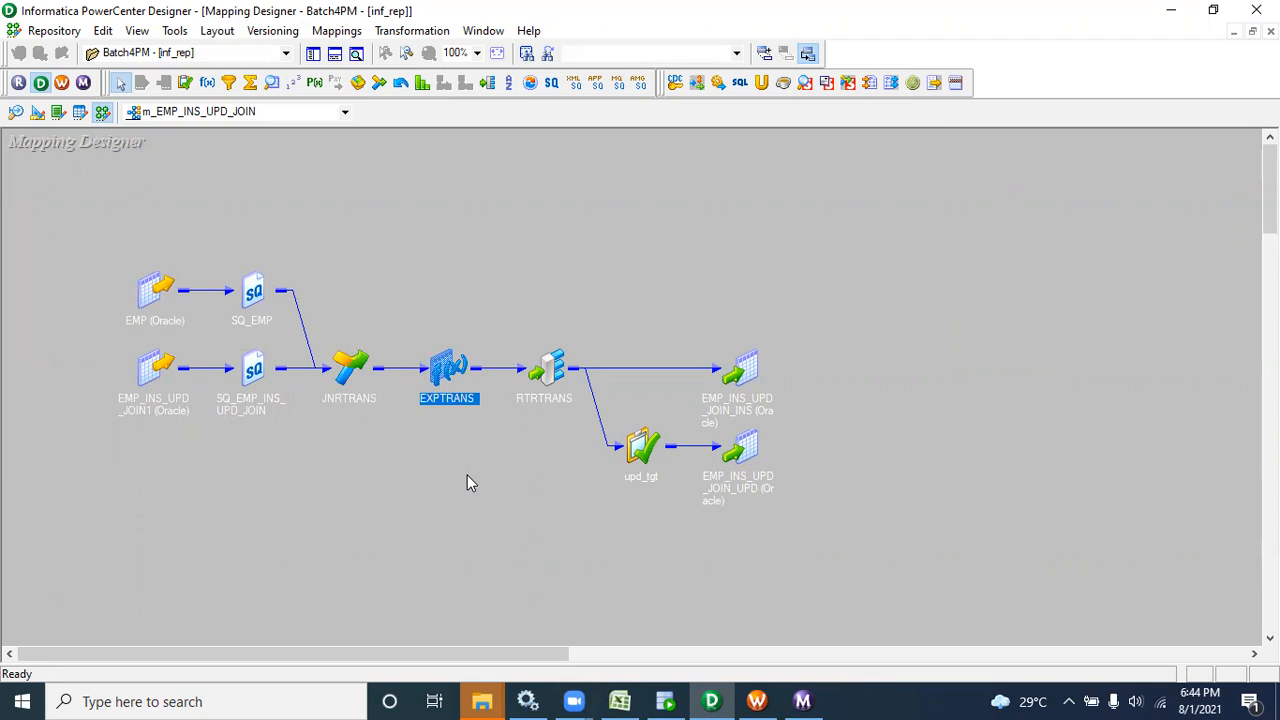
click(548, 366)
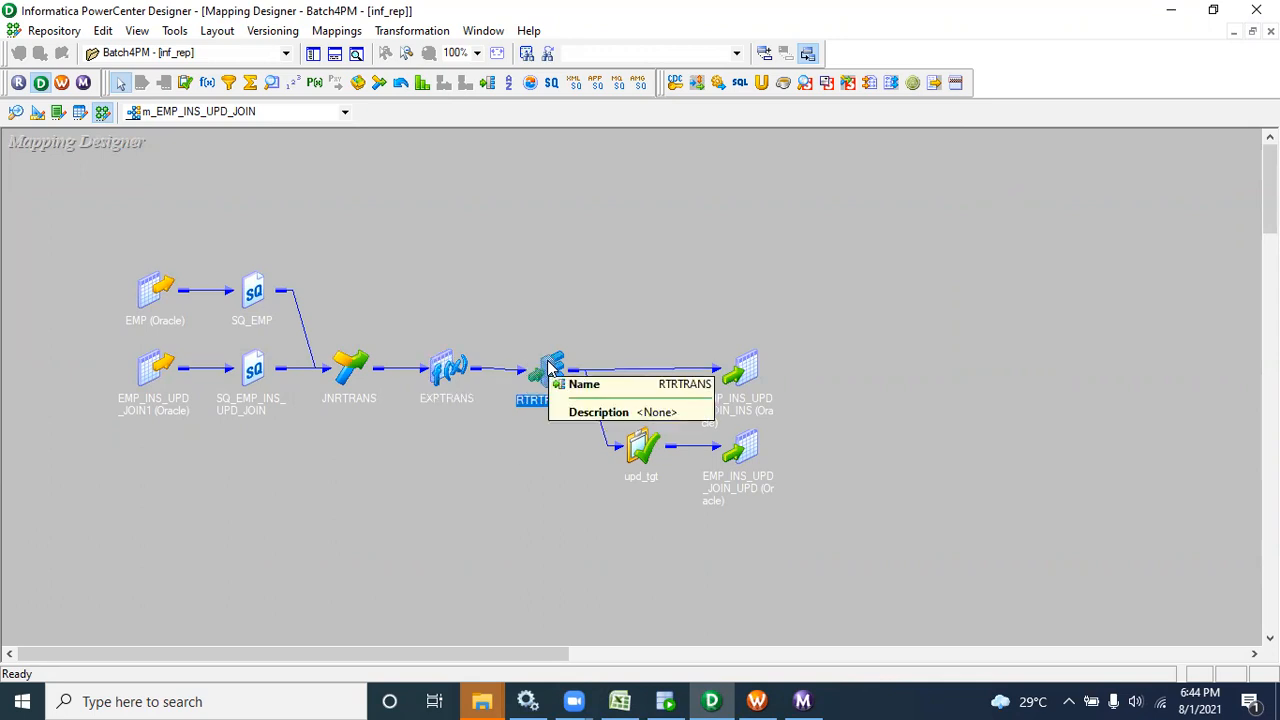
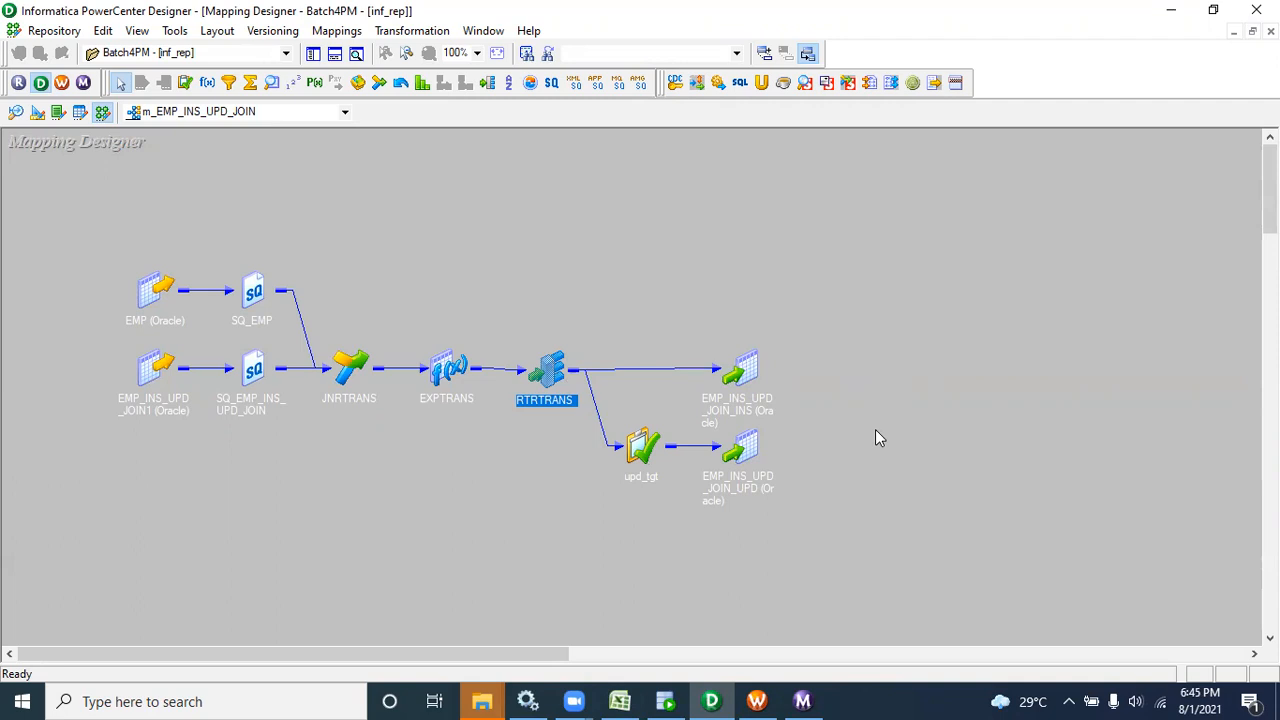
drag(94, 257, 780, 563)
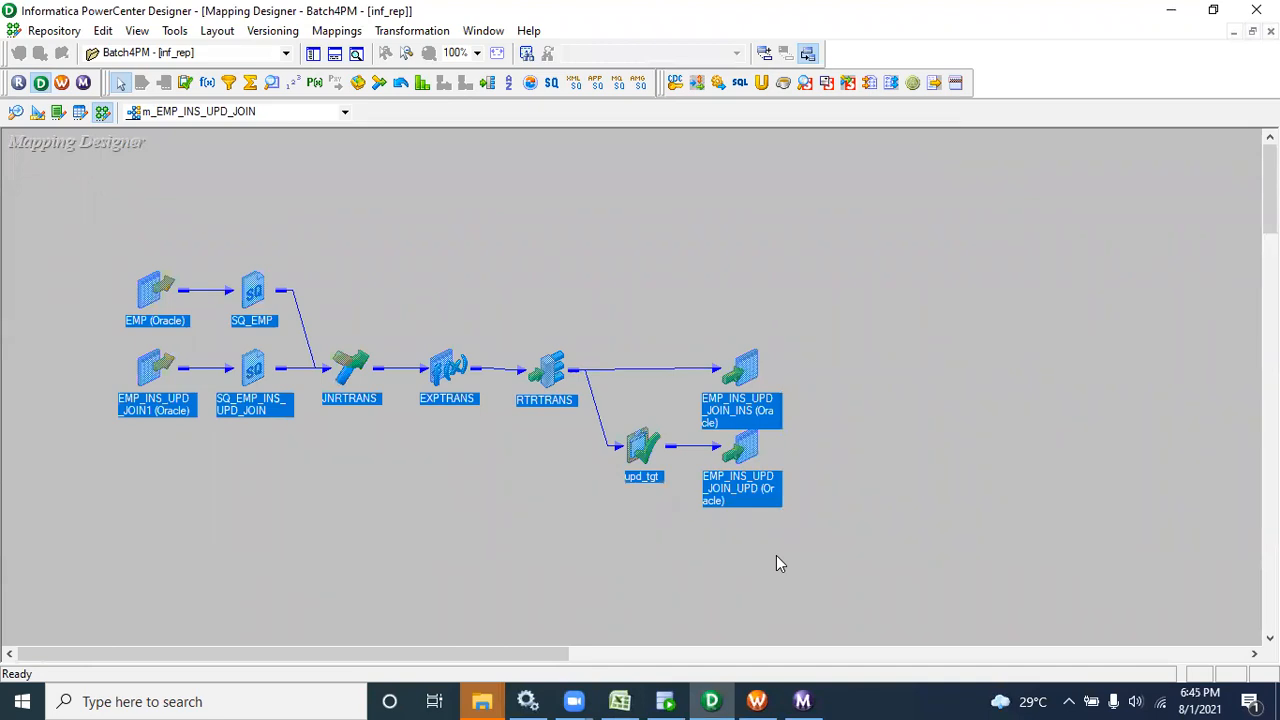
- Clear the object selection and save the mapping again
click(860, 435)
key(ctrl+s)
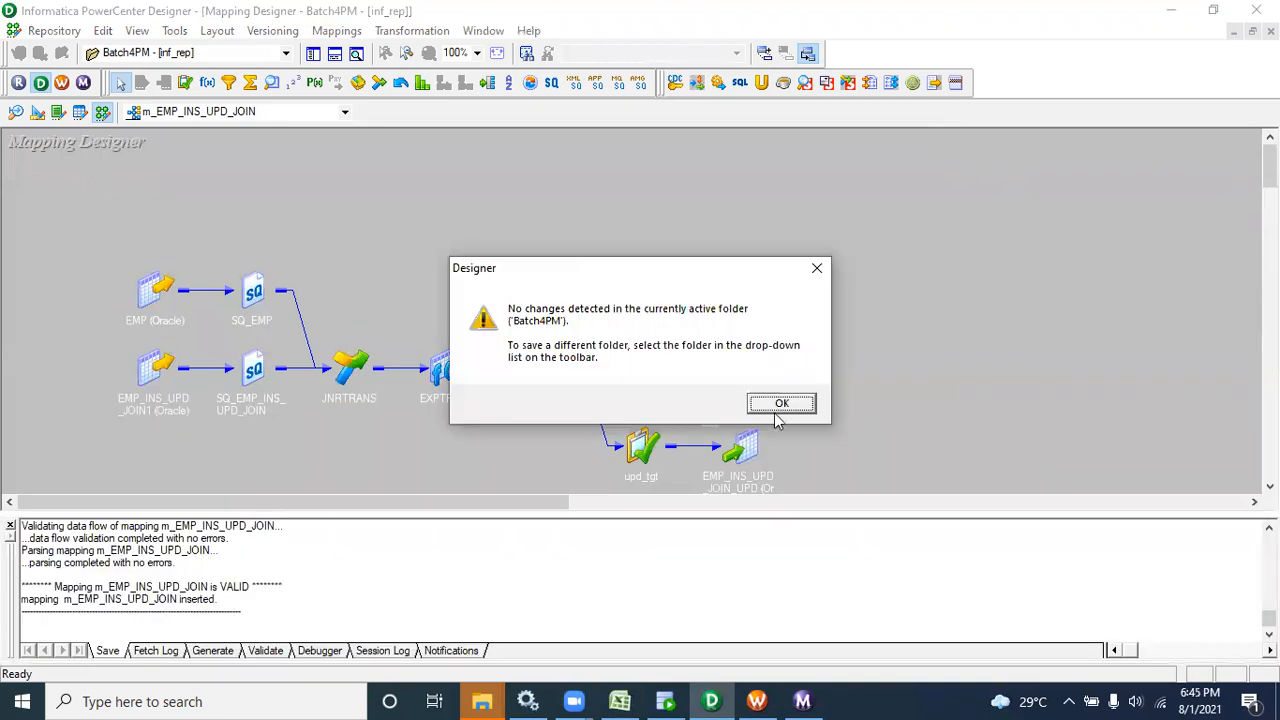
click(765, 404)
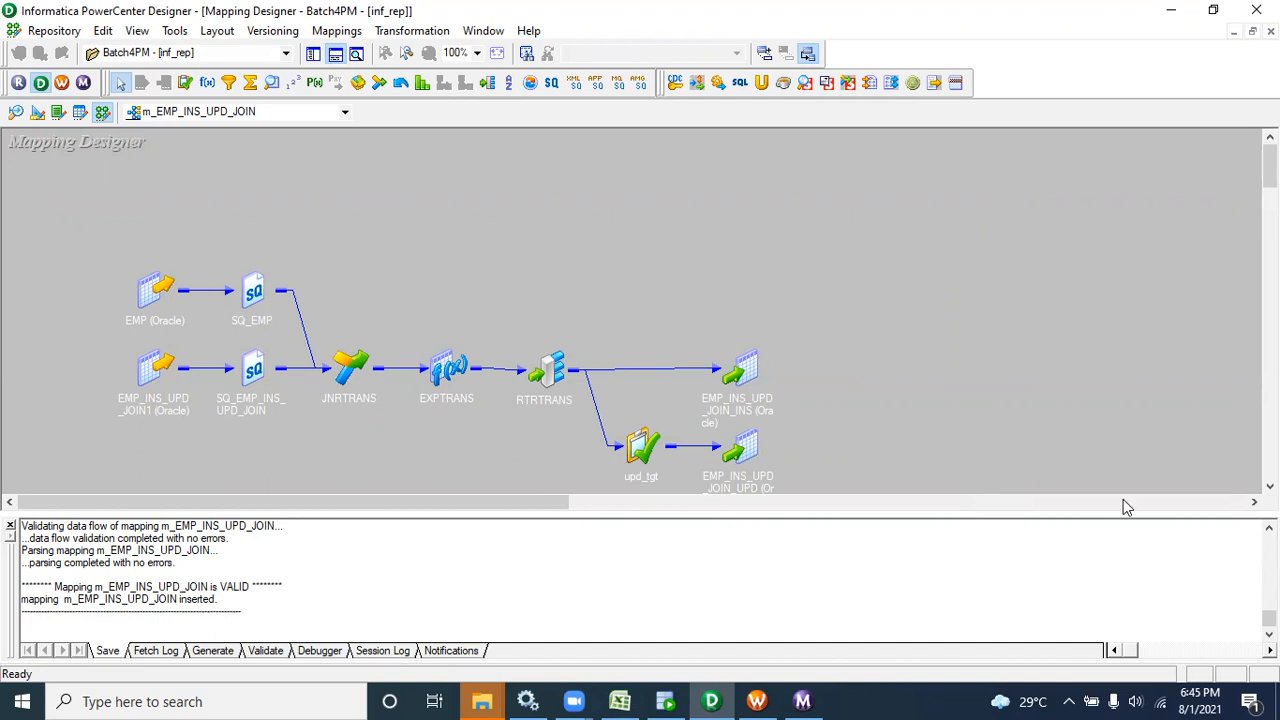
- Generate a workflow from the m_EMP_INS_UPD_JOIN mapping, accepting the wizard's default settings
click(1270, 486)
click(1270, 486)
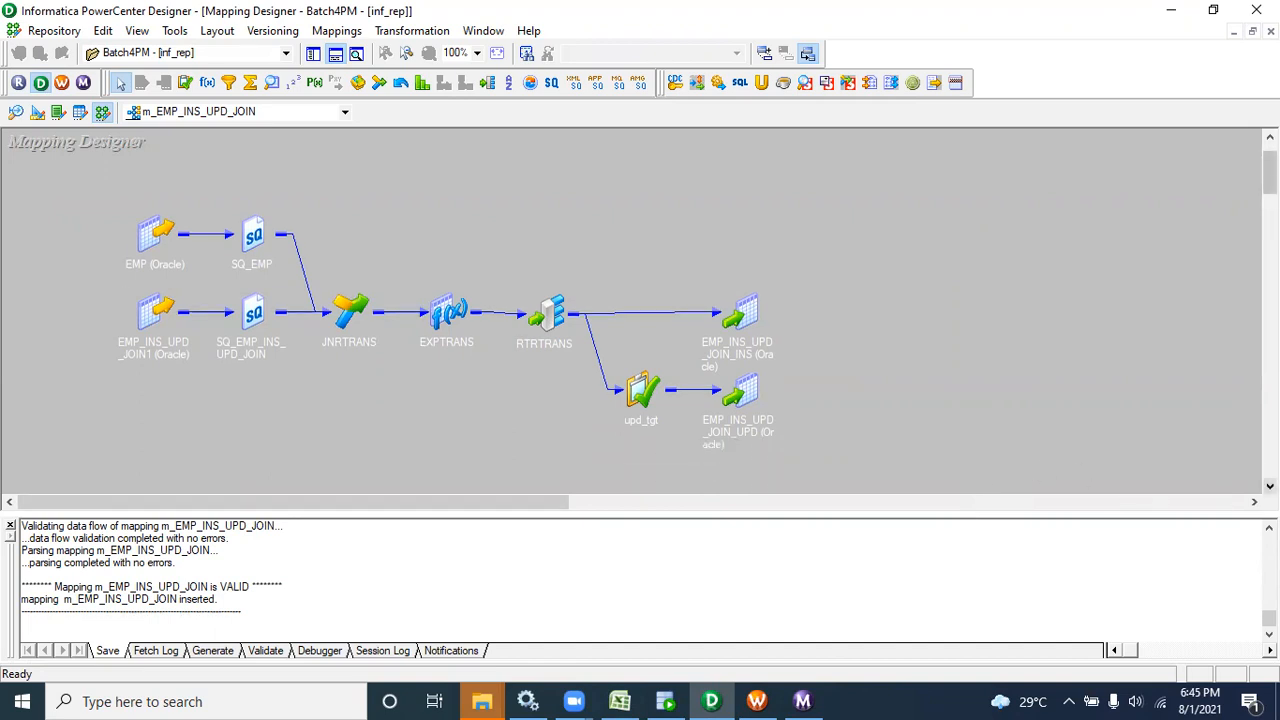
click(1270, 486)
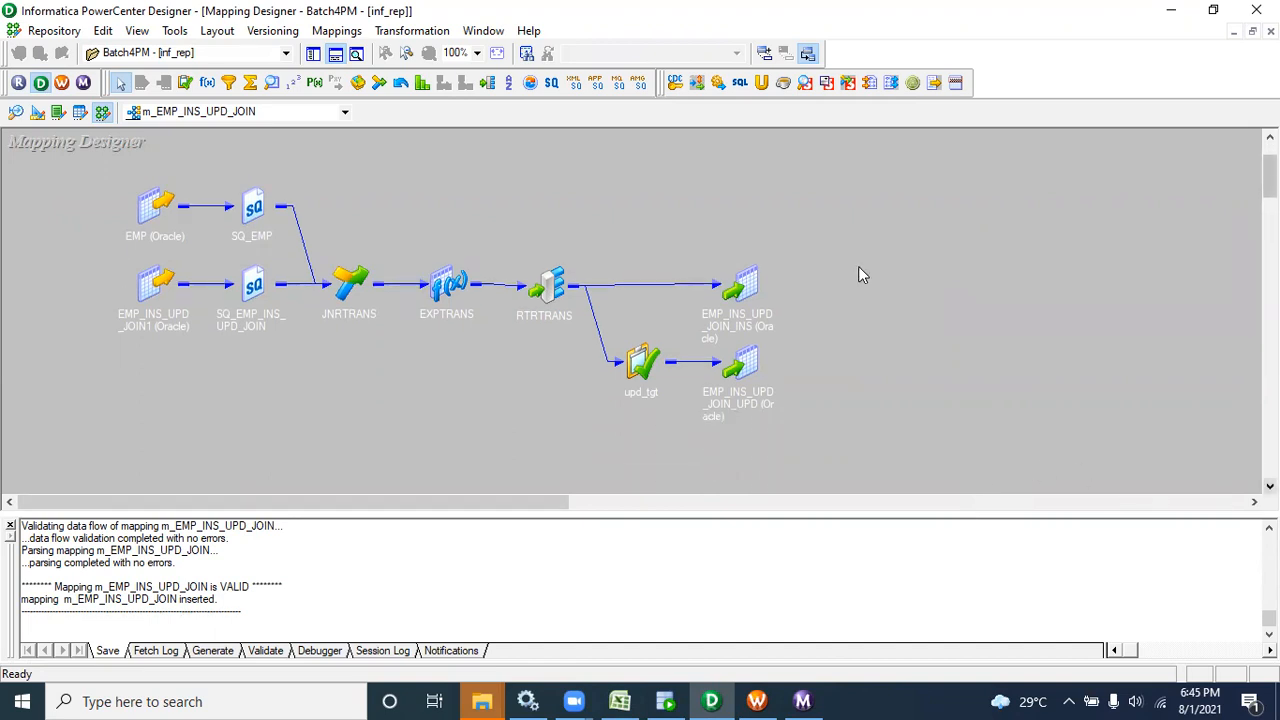
right_click(766, 237)
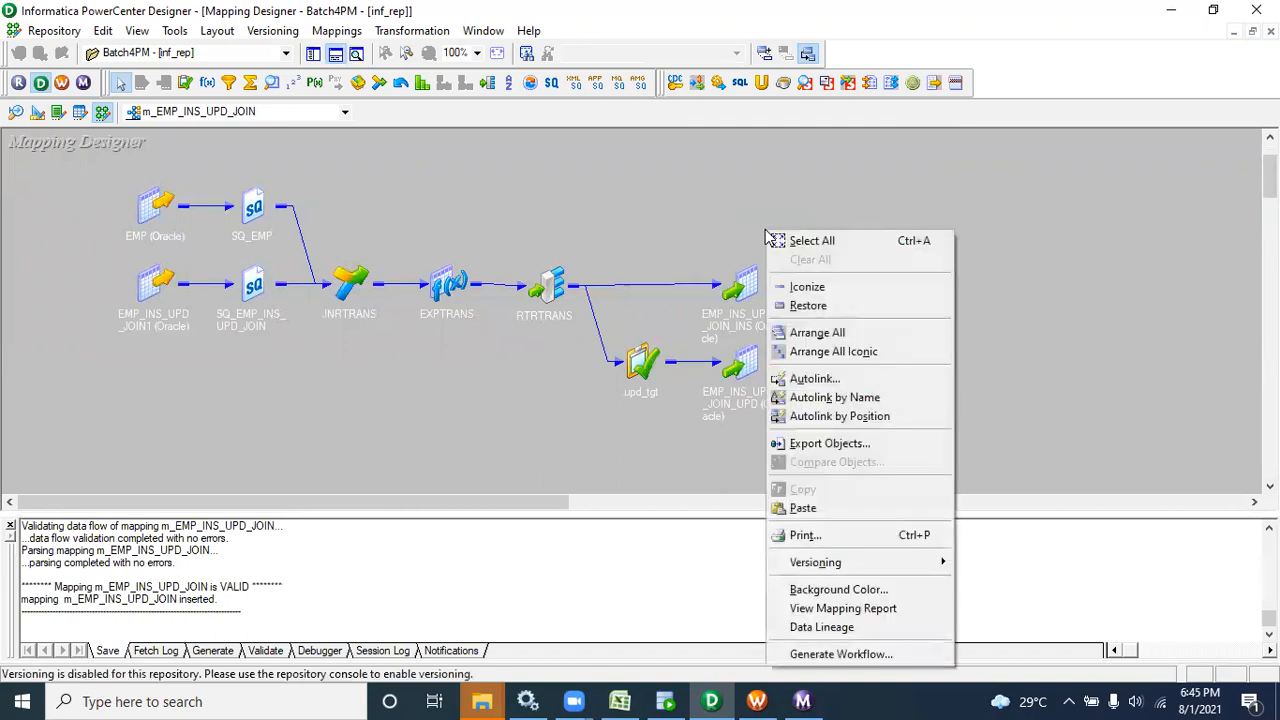
click(815, 654)
click(777, 589)
click(775, 590)
click(772, 591)
click(785, 590)
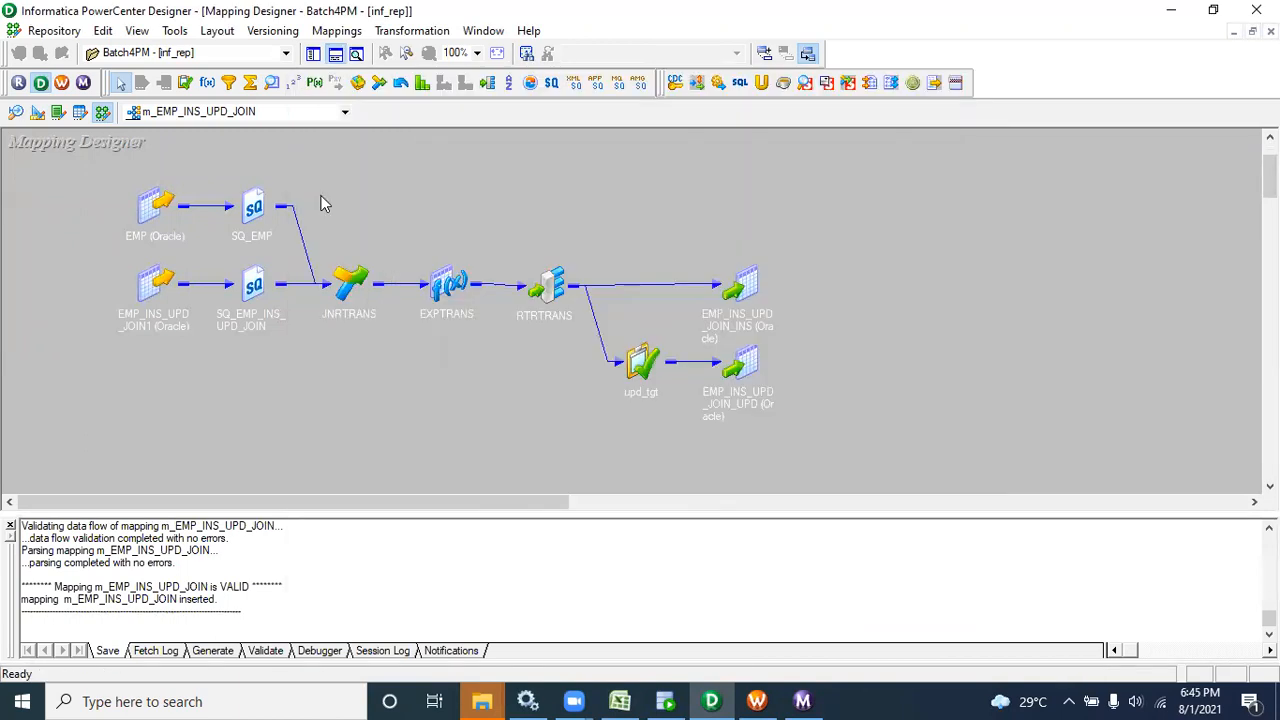
- Switch to the Workflow Manager, close and reopen the Batch4PM folder, and list its workflows
click(762, 700)
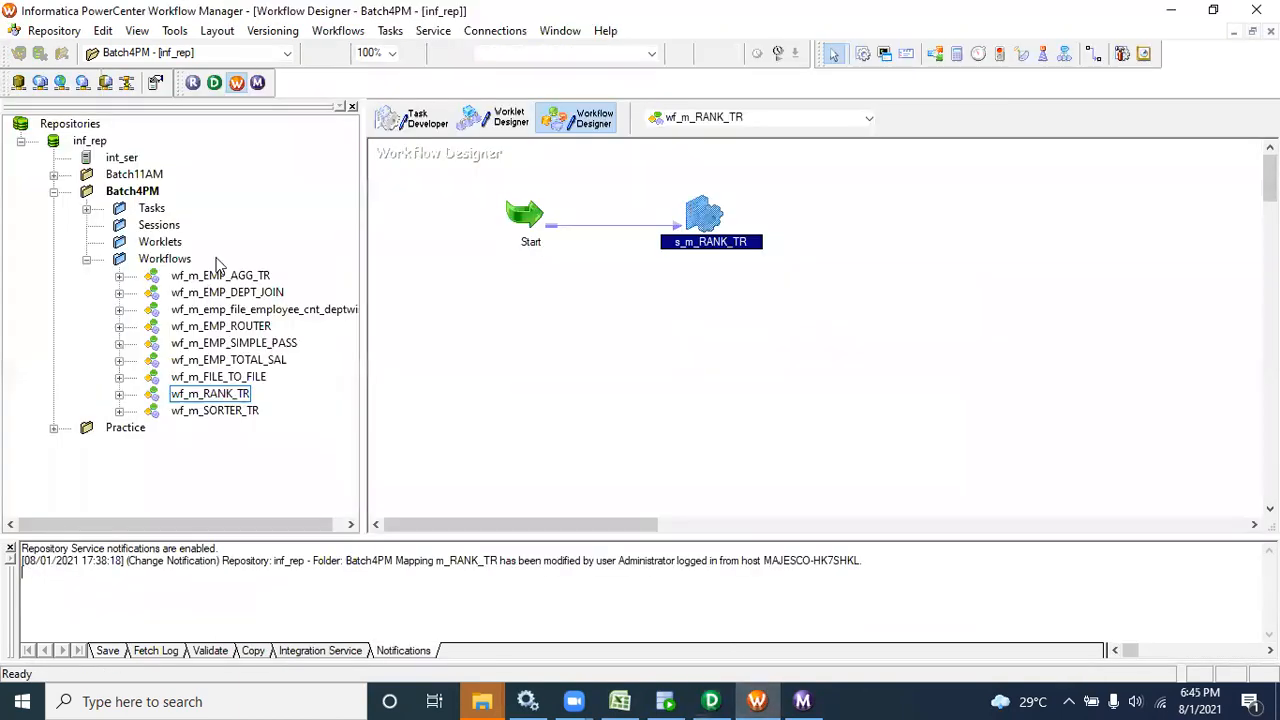
right_click(130, 192)
click(175, 269)
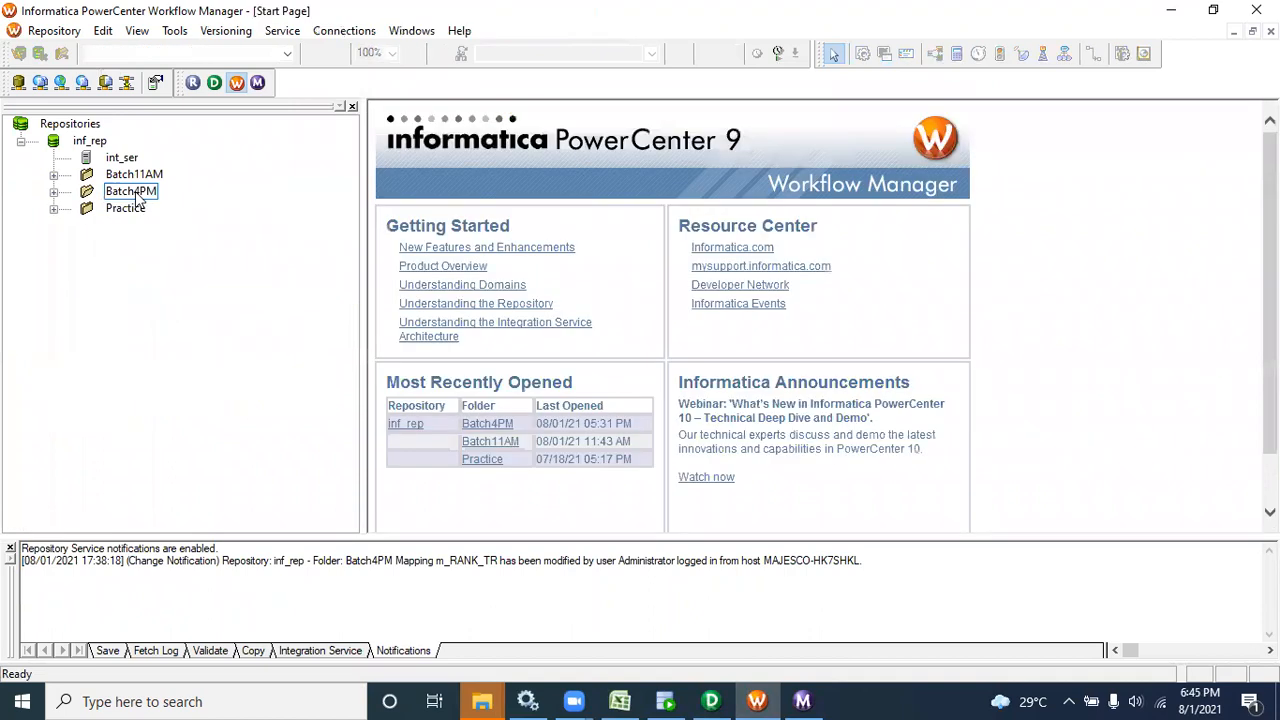
double_click(135, 192)
double_click(162, 258)
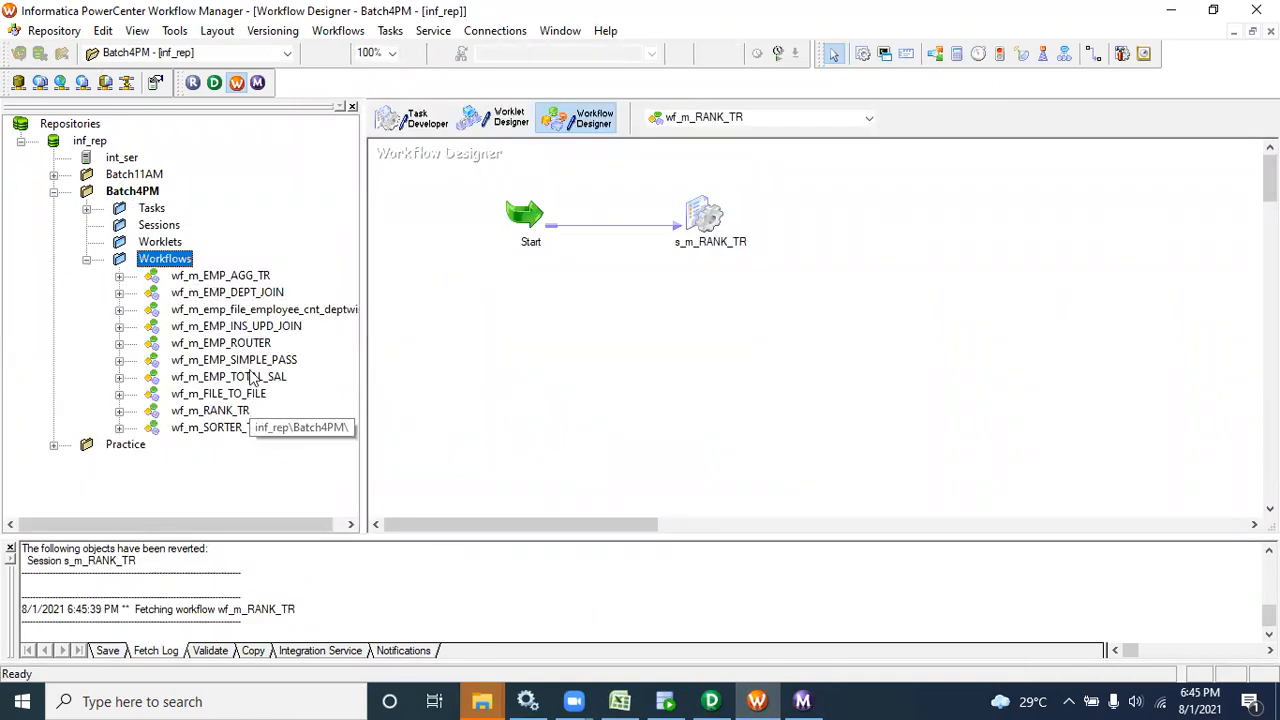
- Open workflow wf_m_EMP_INS_UPD_JOIN and bring up the mapping settings of its session s_m_EMP_INS_UPD_JOIN
double_click(240, 326)
click(705, 225)
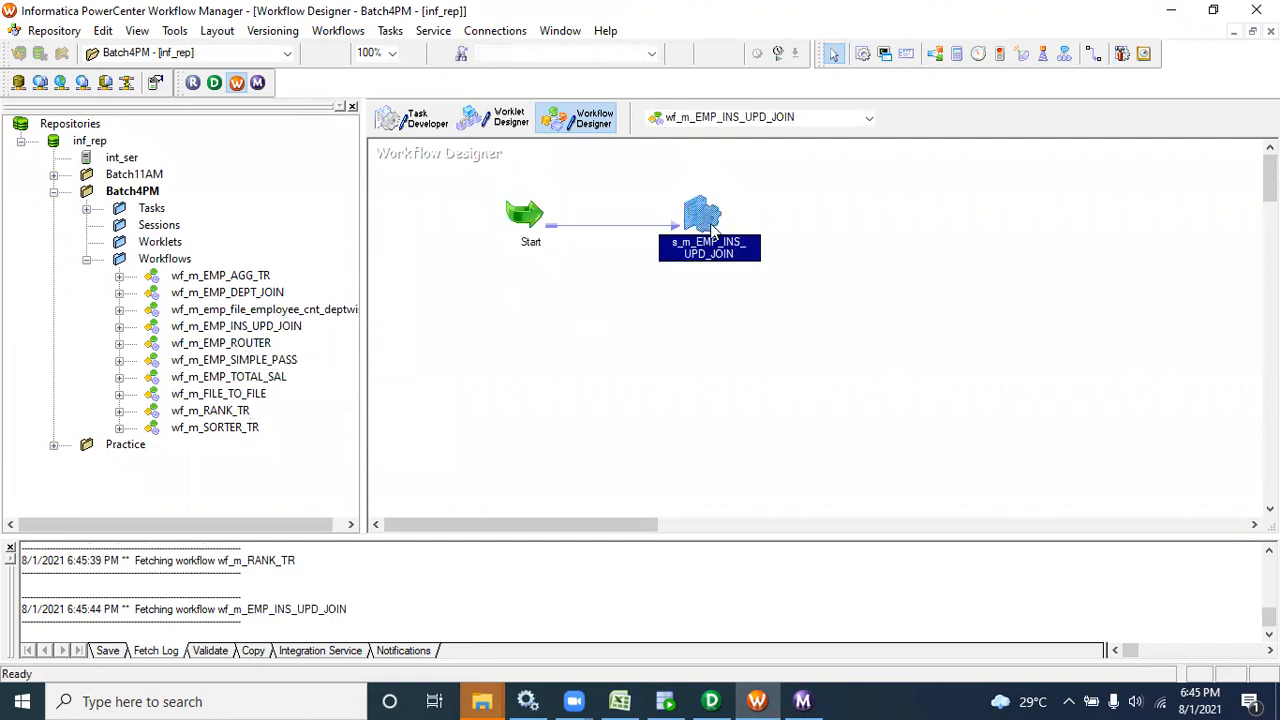
double_click(712, 230)
click(560, 155)
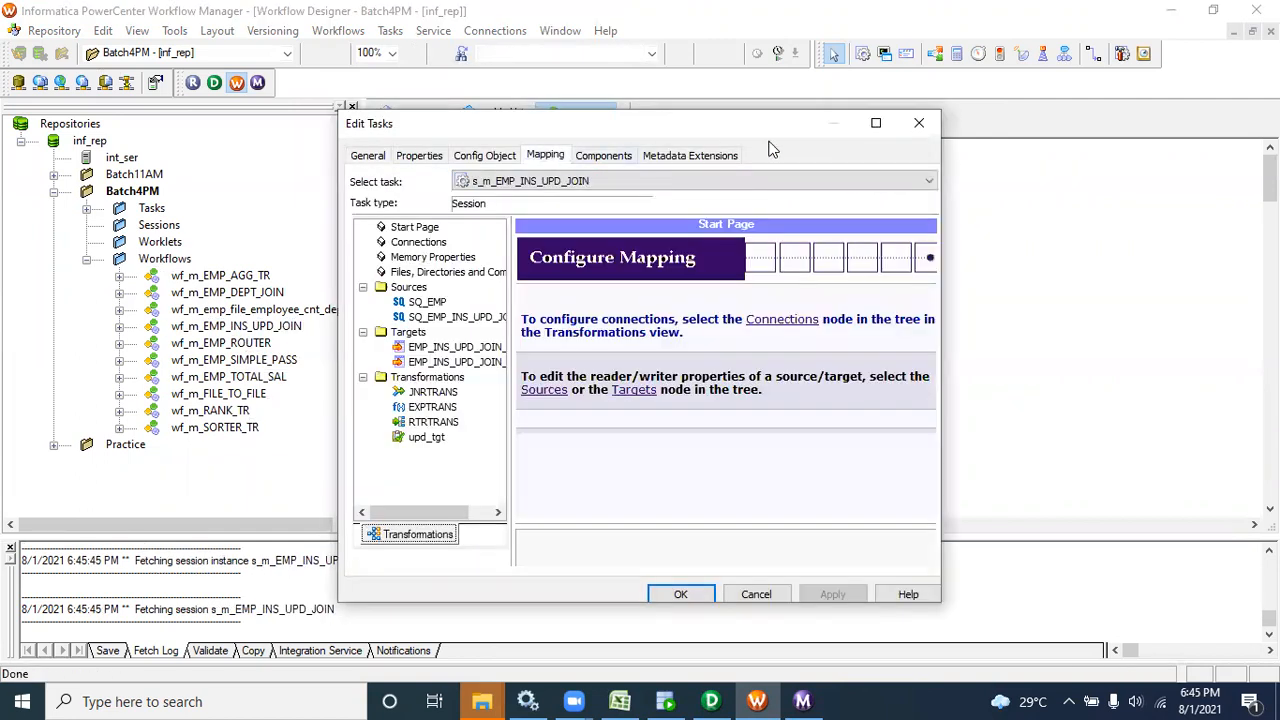
- Set the relational connection of source SQ_EMP to scott and of source SQ_EMP_INS_UPD_JOIN to batch4pm
click(876, 122)
click(89, 186)
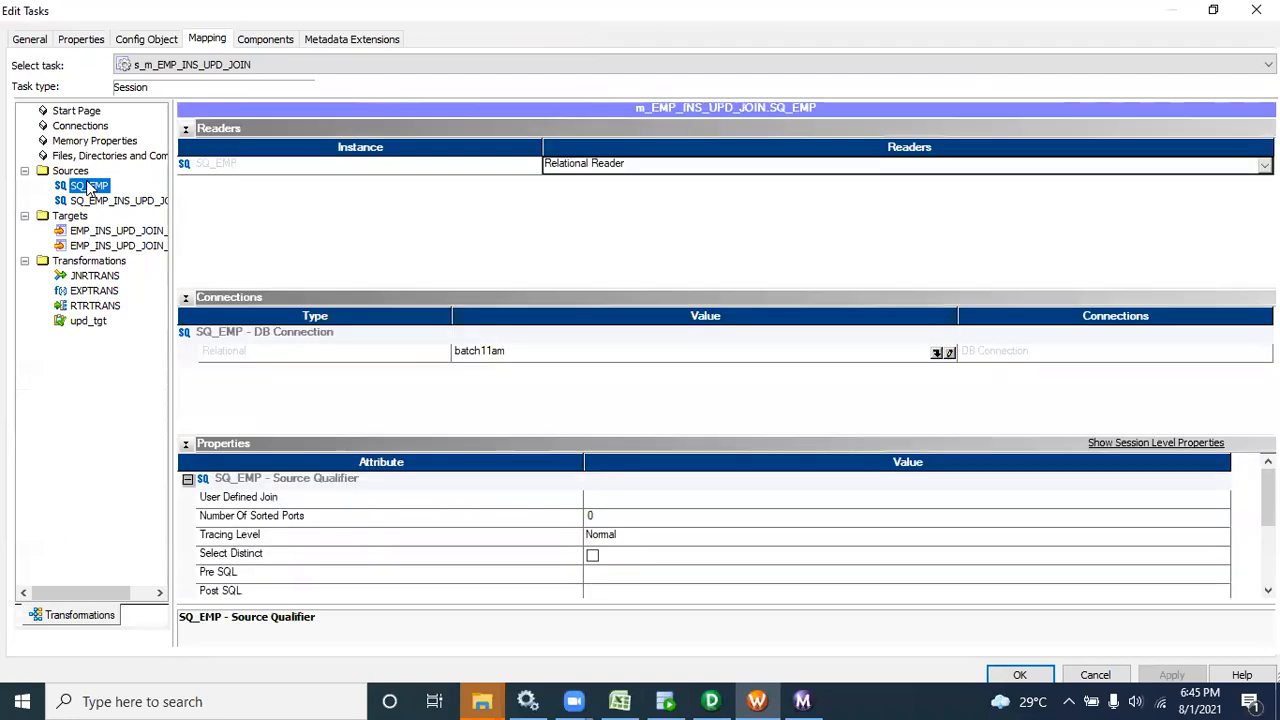
click(937, 353)
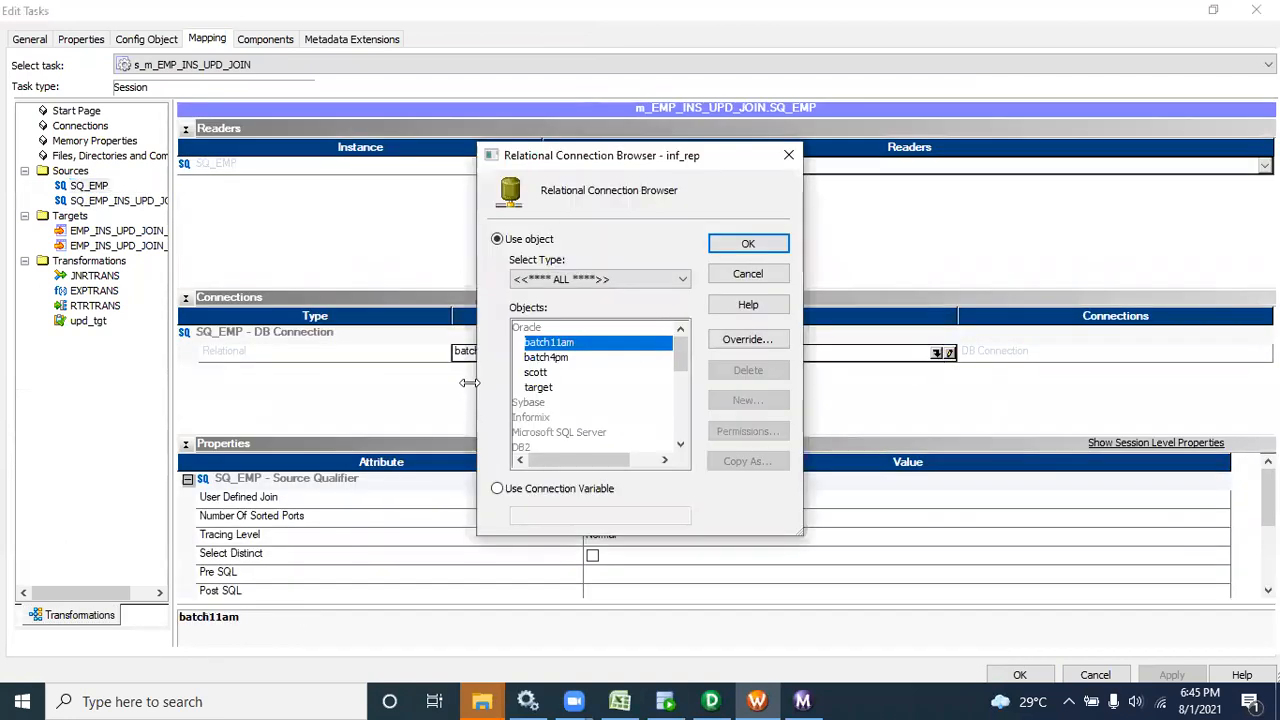
double_click(546, 377)
click(134, 205)
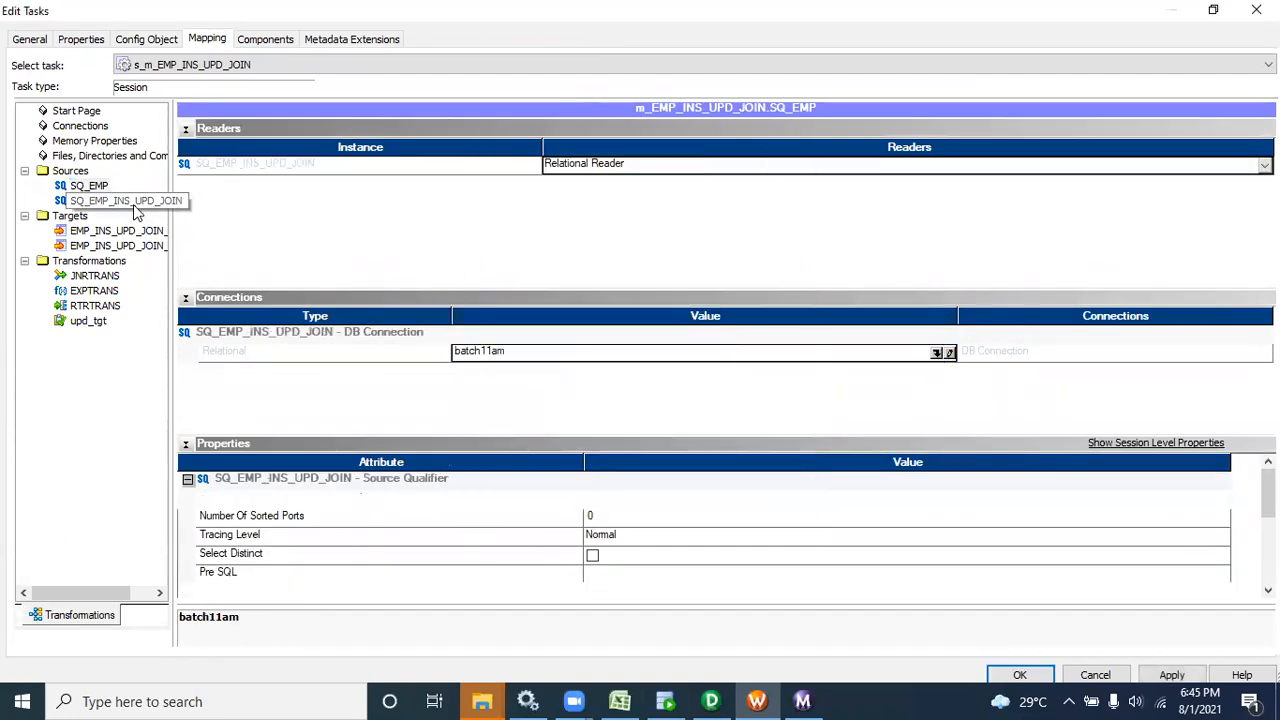
click(940, 353)
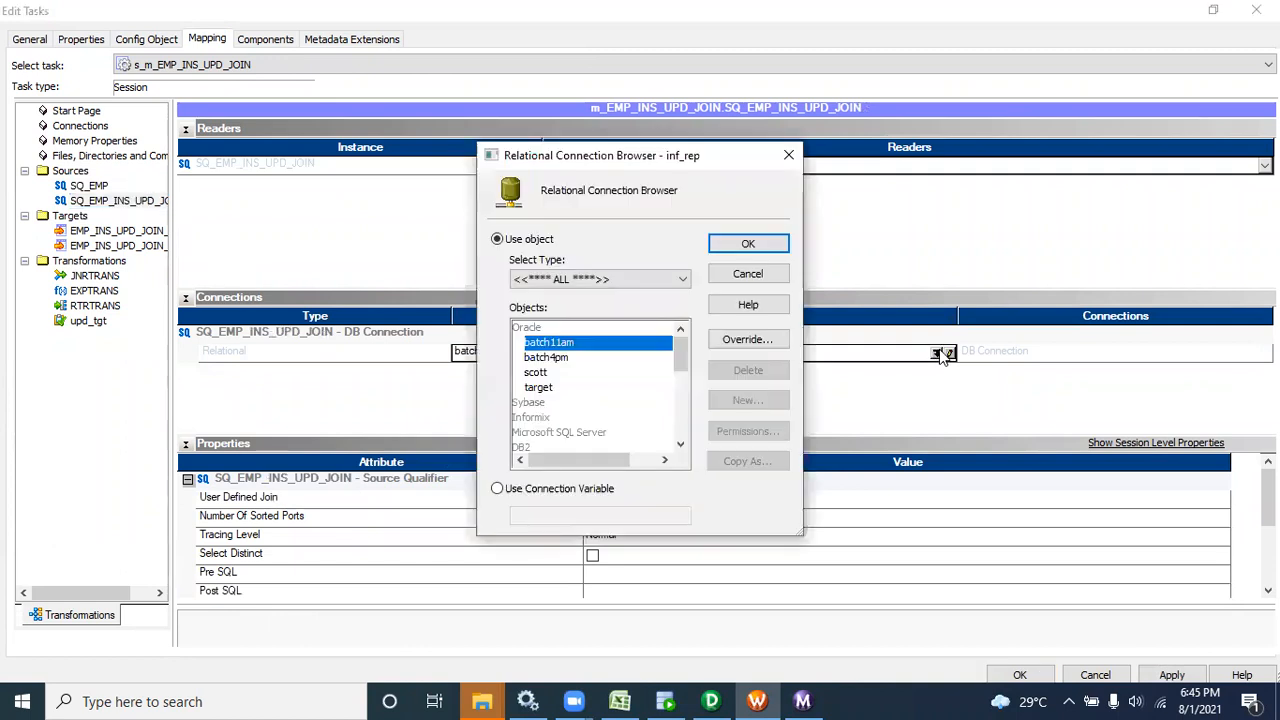
double_click(568, 357)
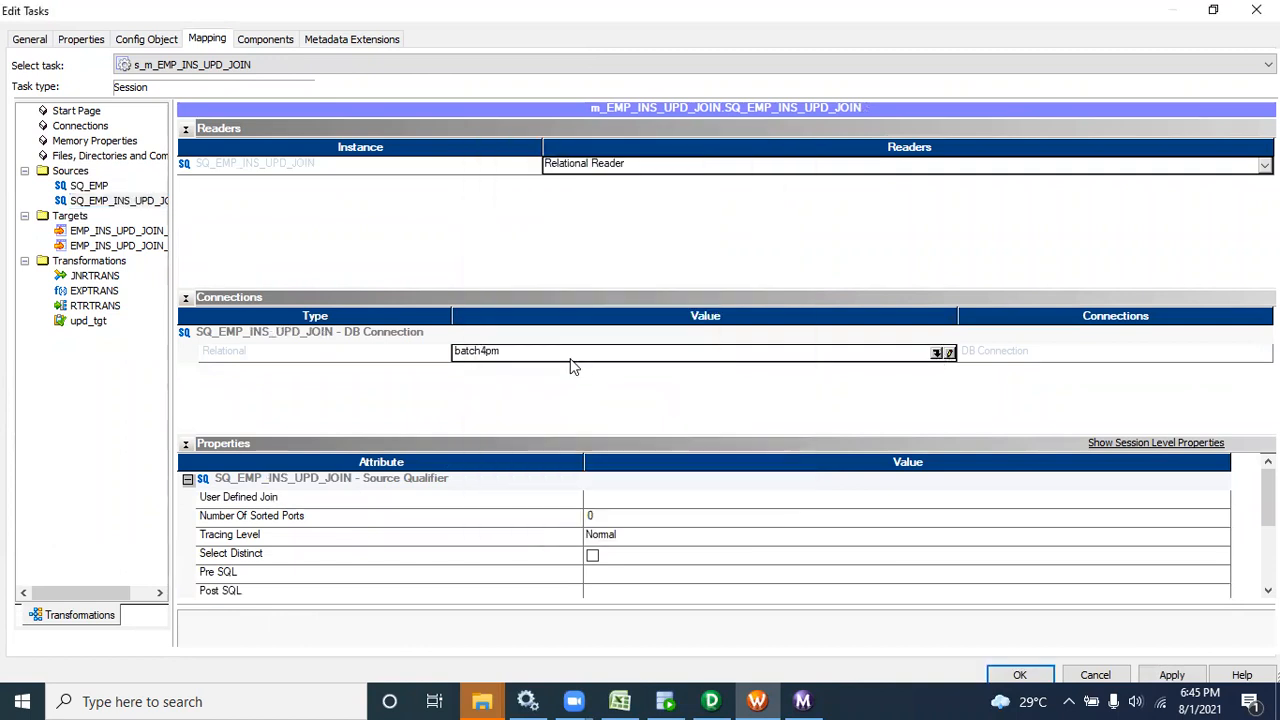
- Set the relational connection of both targets, EMP_INS_UPD_JOIN_UPD and EMP_INS_UPD_JOIN_INS, to batch4pm
click(132, 231)
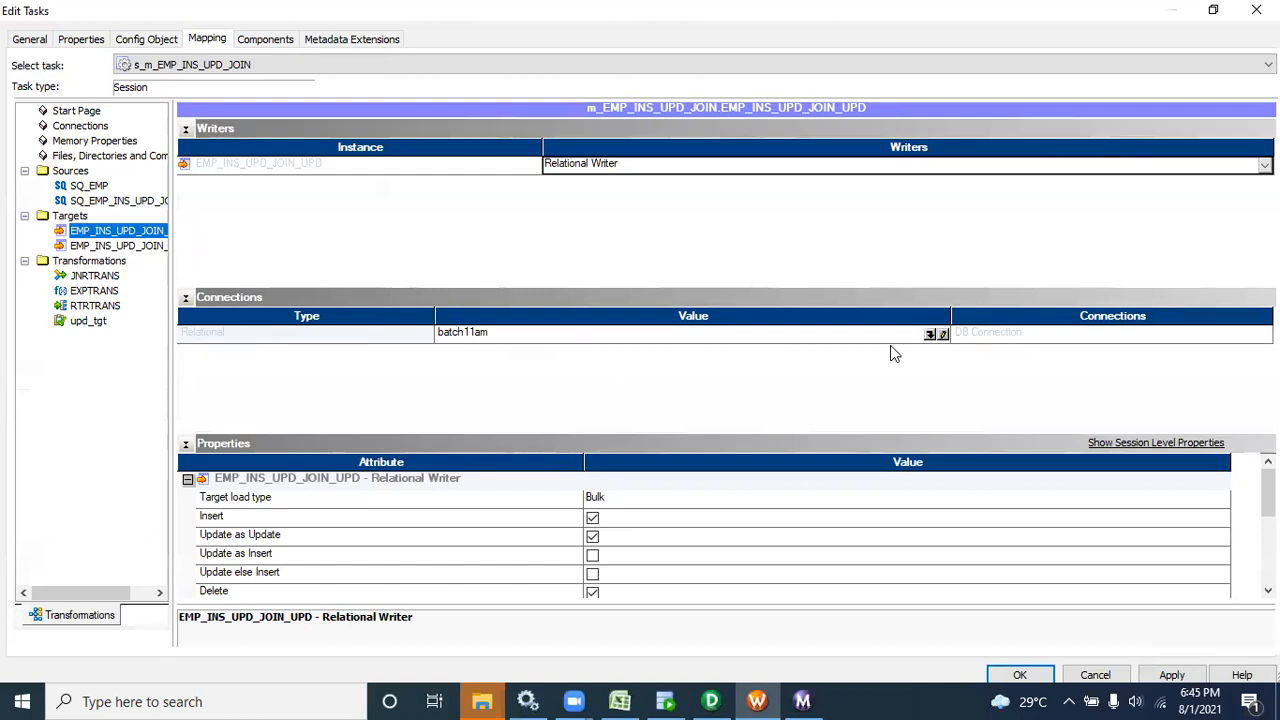
click(930, 334)
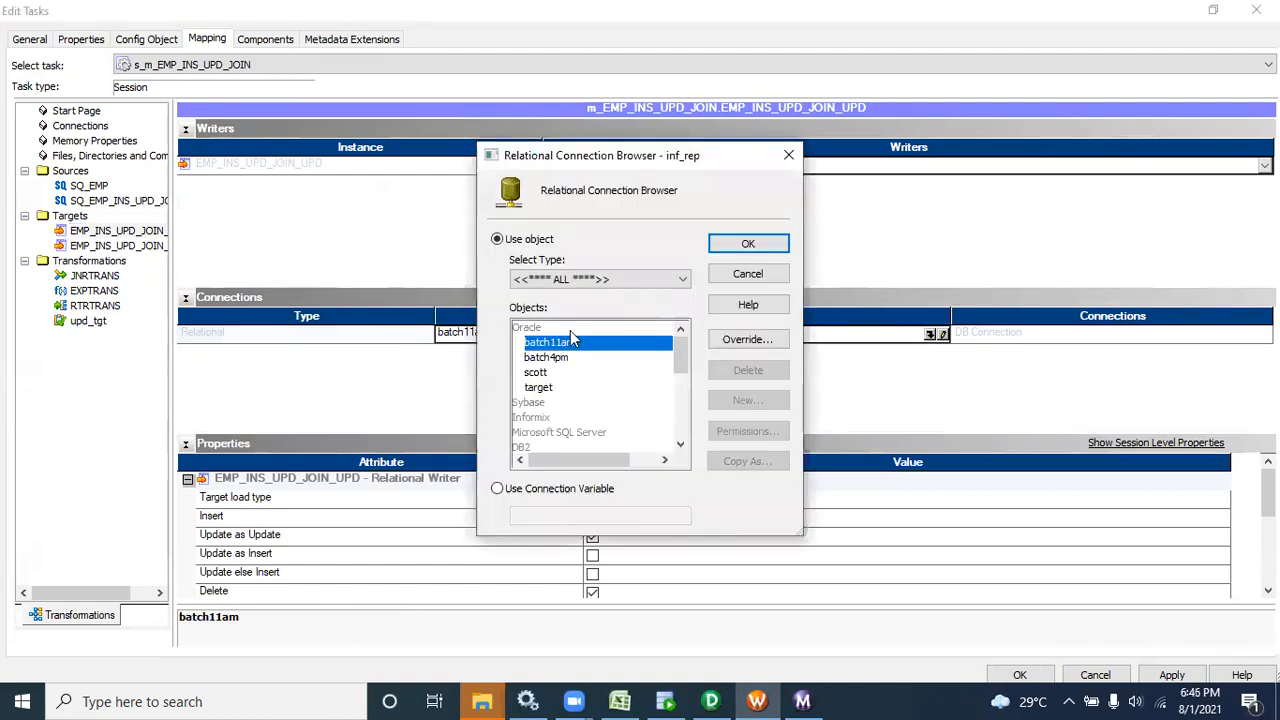
double_click(570, 357)
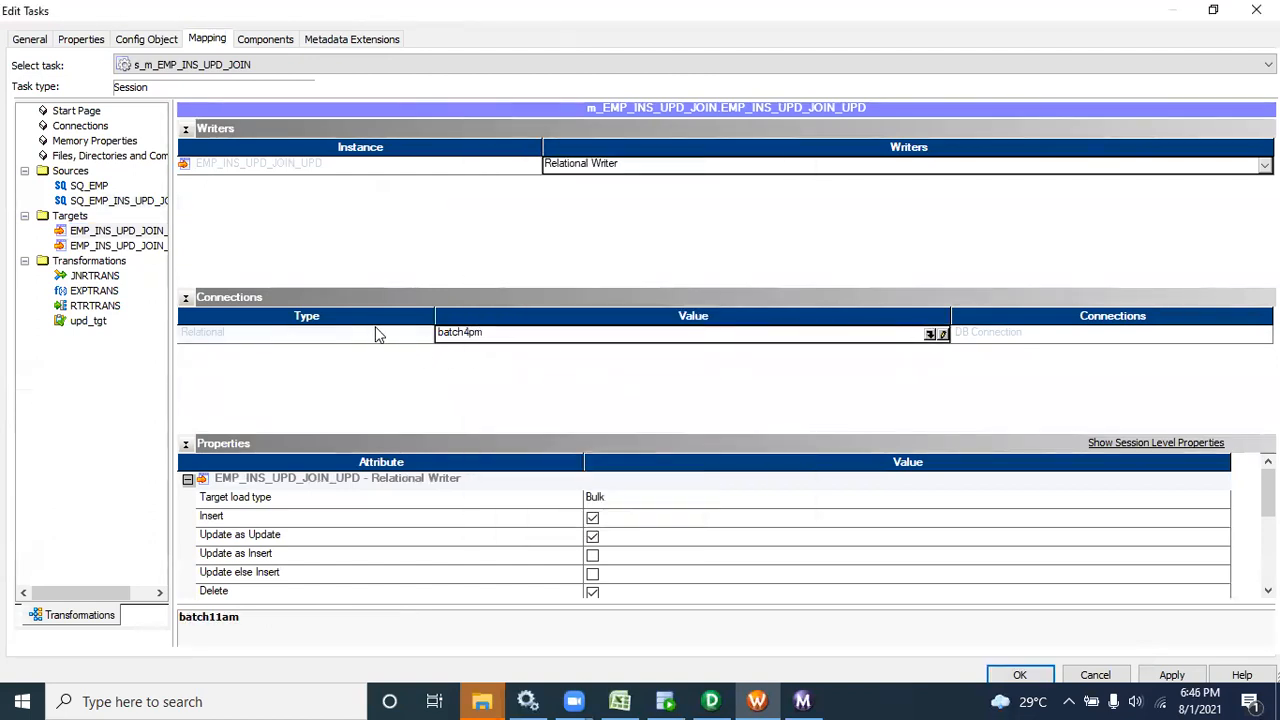
click(150, 246)
click(931, 335)
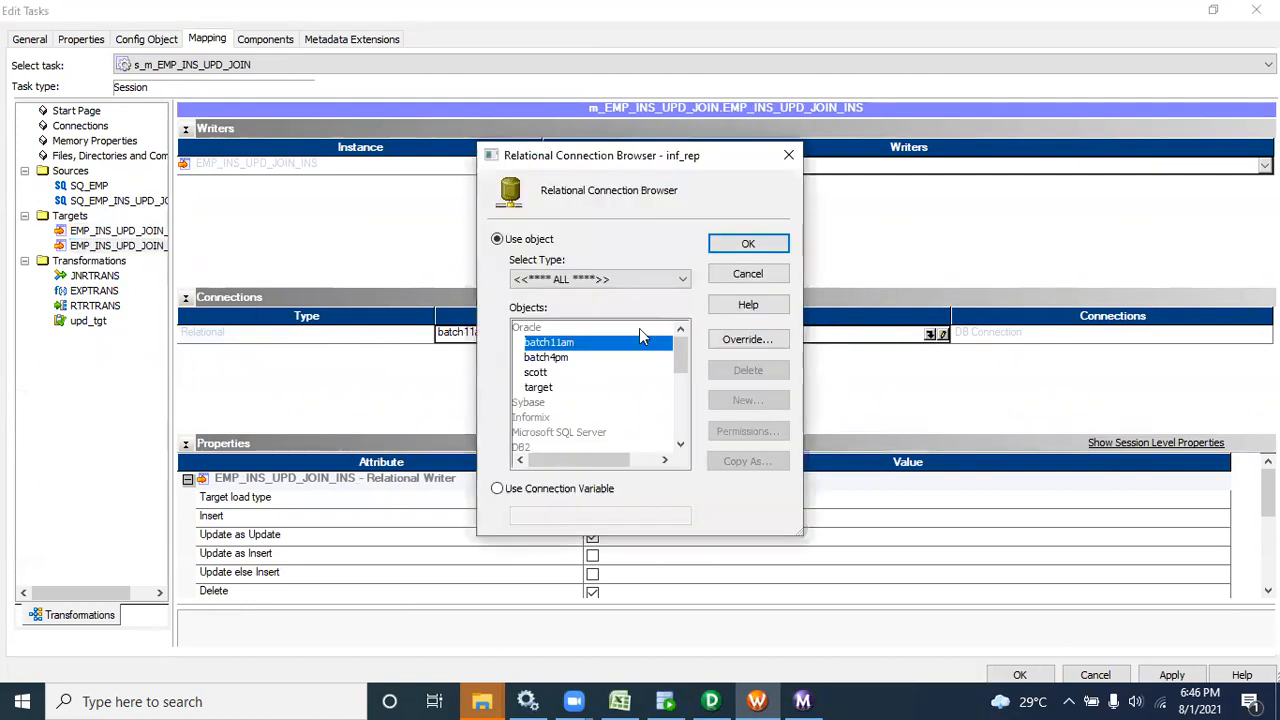
double_click(540, 357)
- Set the target load type of EMP_INS_UPD_JOIN_INS to Normal and apply that attribute to the other target instance
click(622, 497)
click(622, 497)
click(632, 521)
right_click(532, 508)
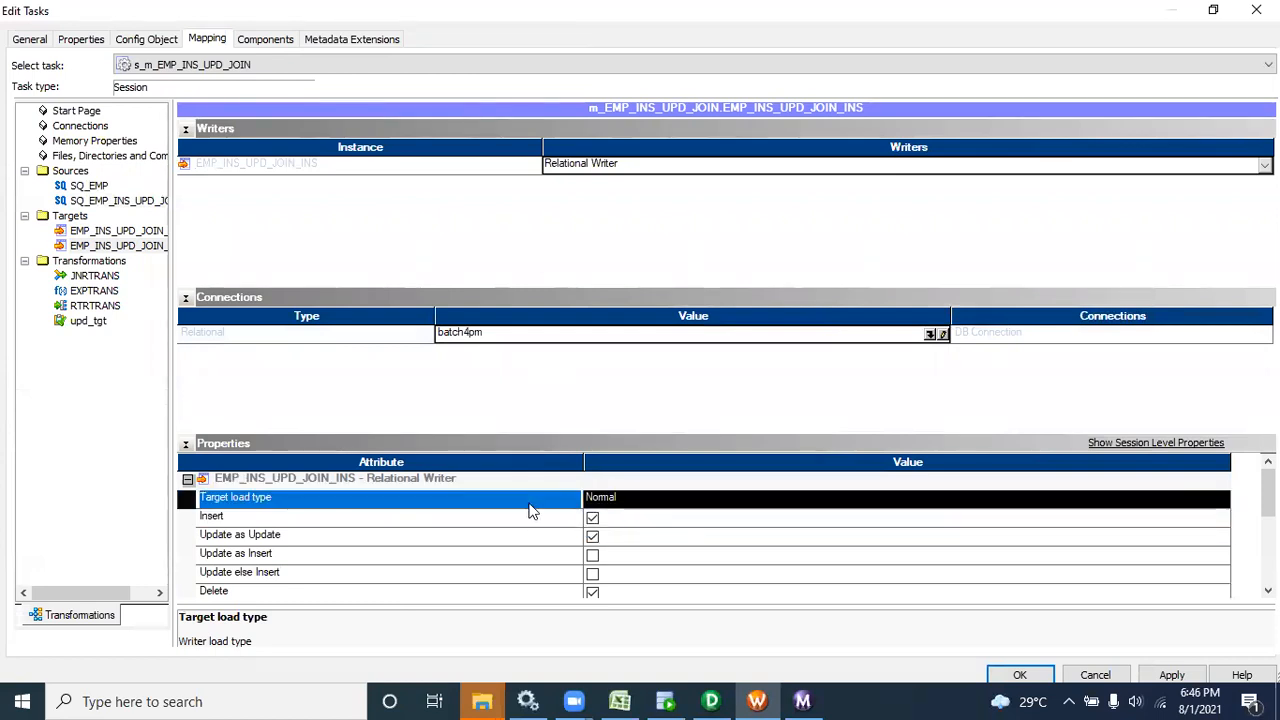
mouse_move(600, 517)
click(729, 537)
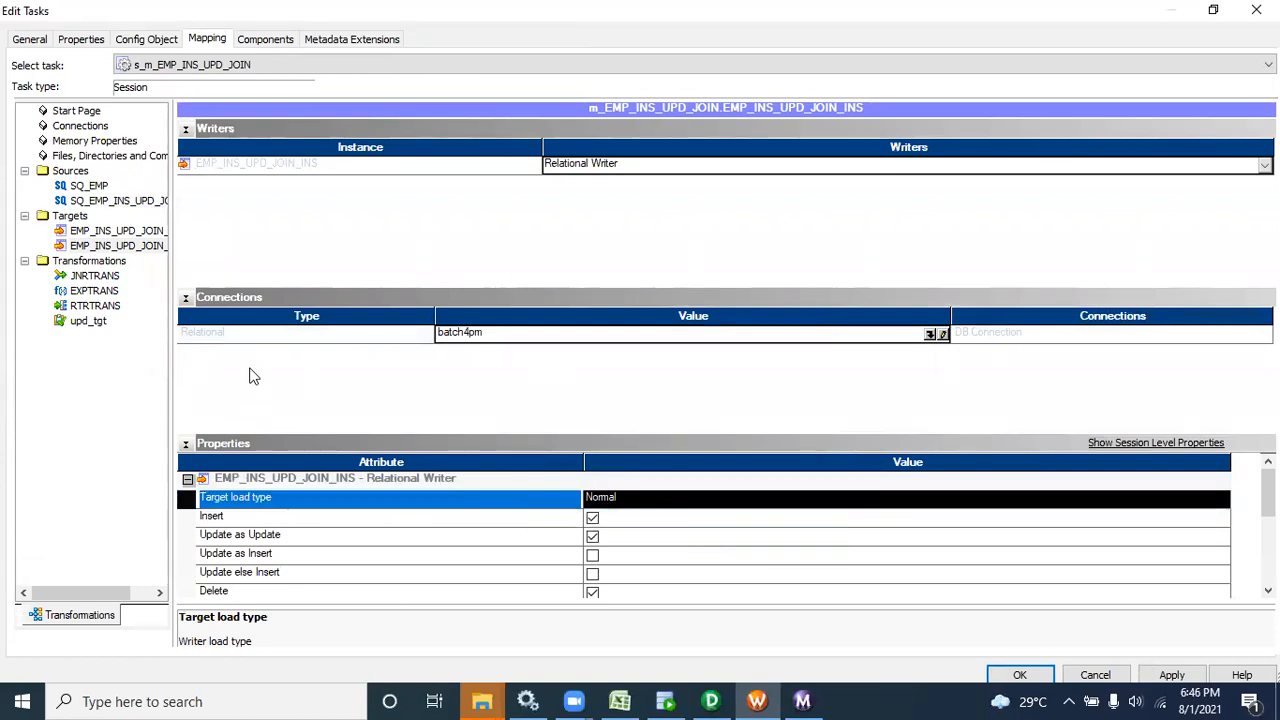
- Review the update target and both source qualifiers, accept the session settings and save the workflow
click(130, 231)
click(89, 186)
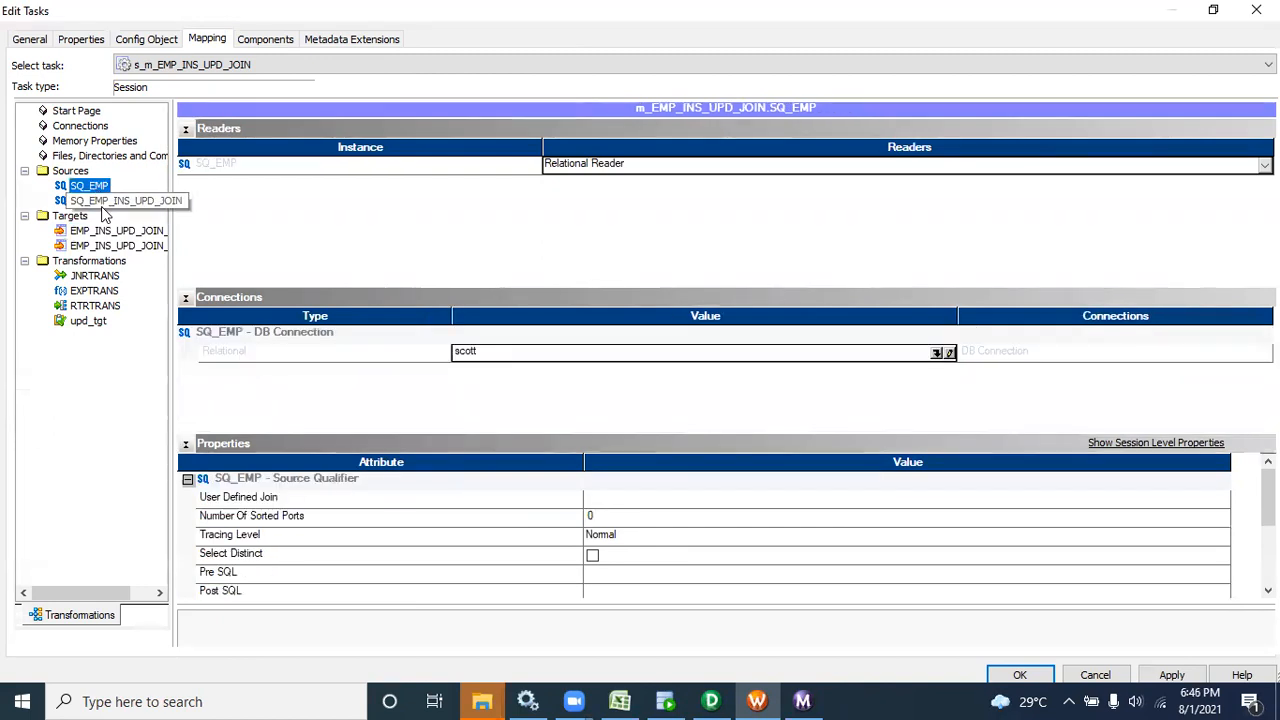
click(118, 200)
click(1020, 675)
key(ctrl+s)
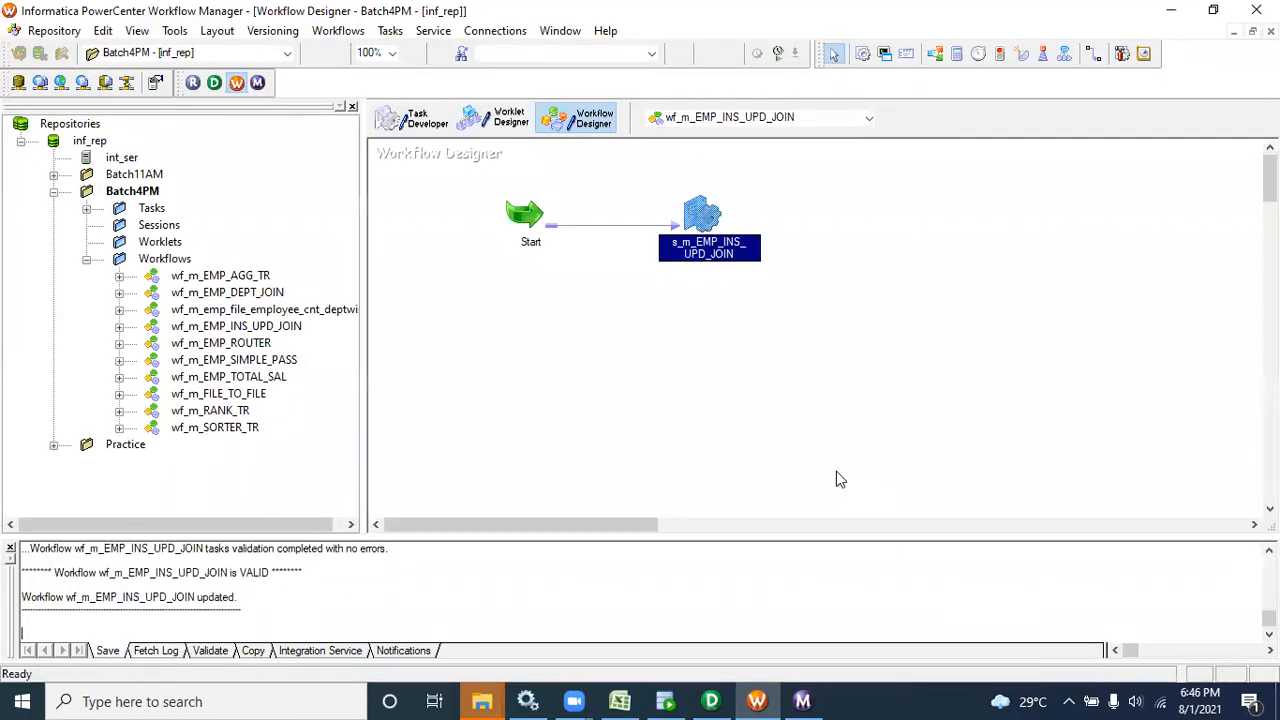
- Start workflow wf_m_EMP_INS_UPD_JOIN and display its session's run statistics in the Workflow Monitor
right_click(575, 355)
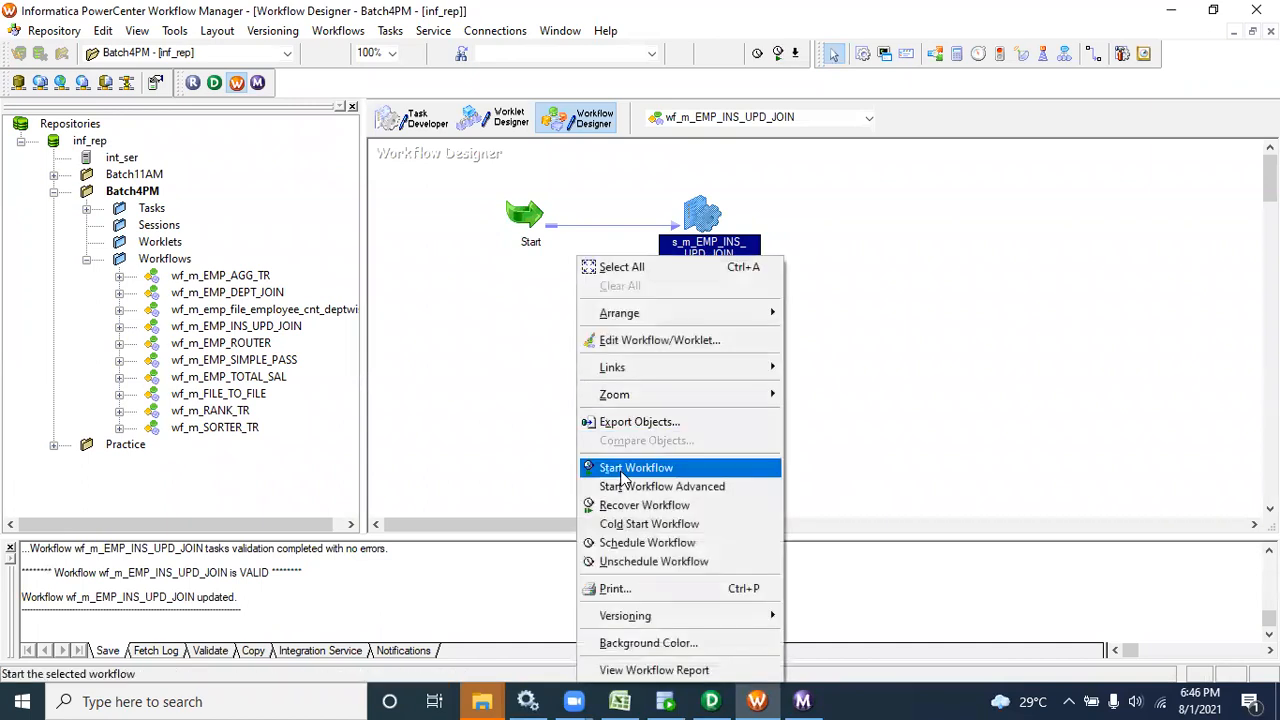
click(650, 466)
click(802, 701)
click(330, 180)
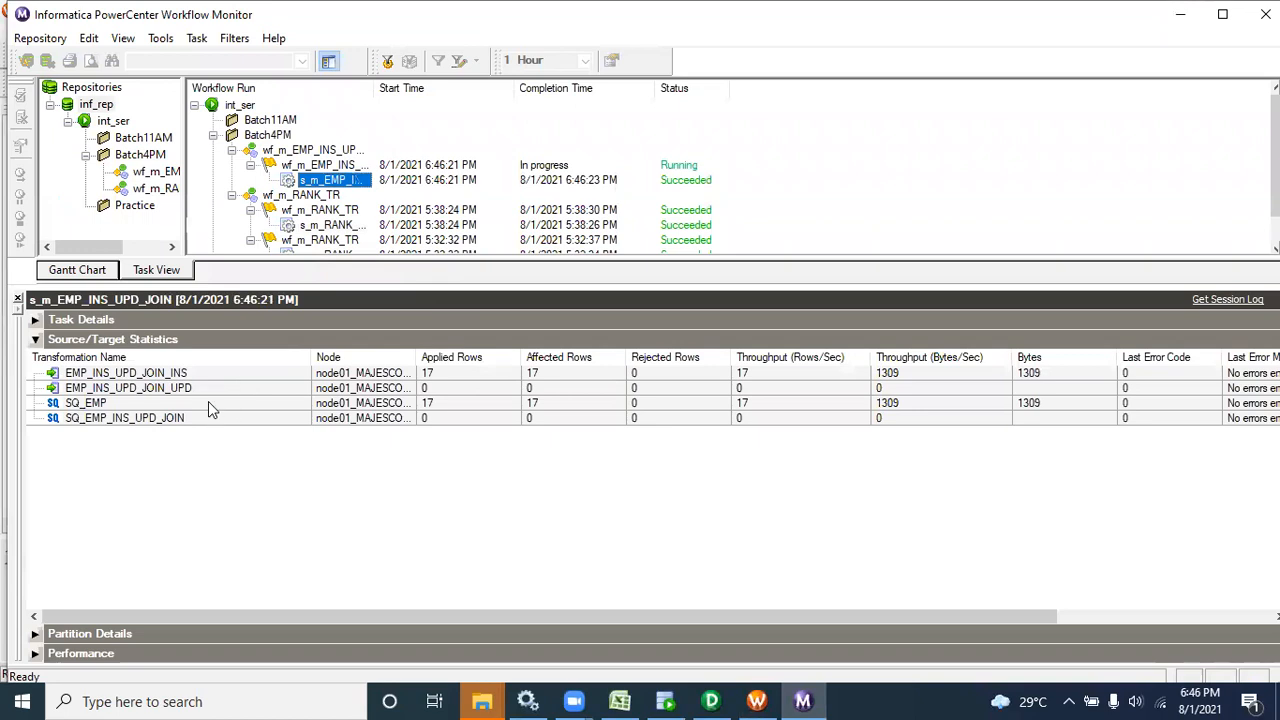
- Examine the first run's row statistics for the insert target and the source qualifiers, referring to the mapping in the Designer
click(155, 373)
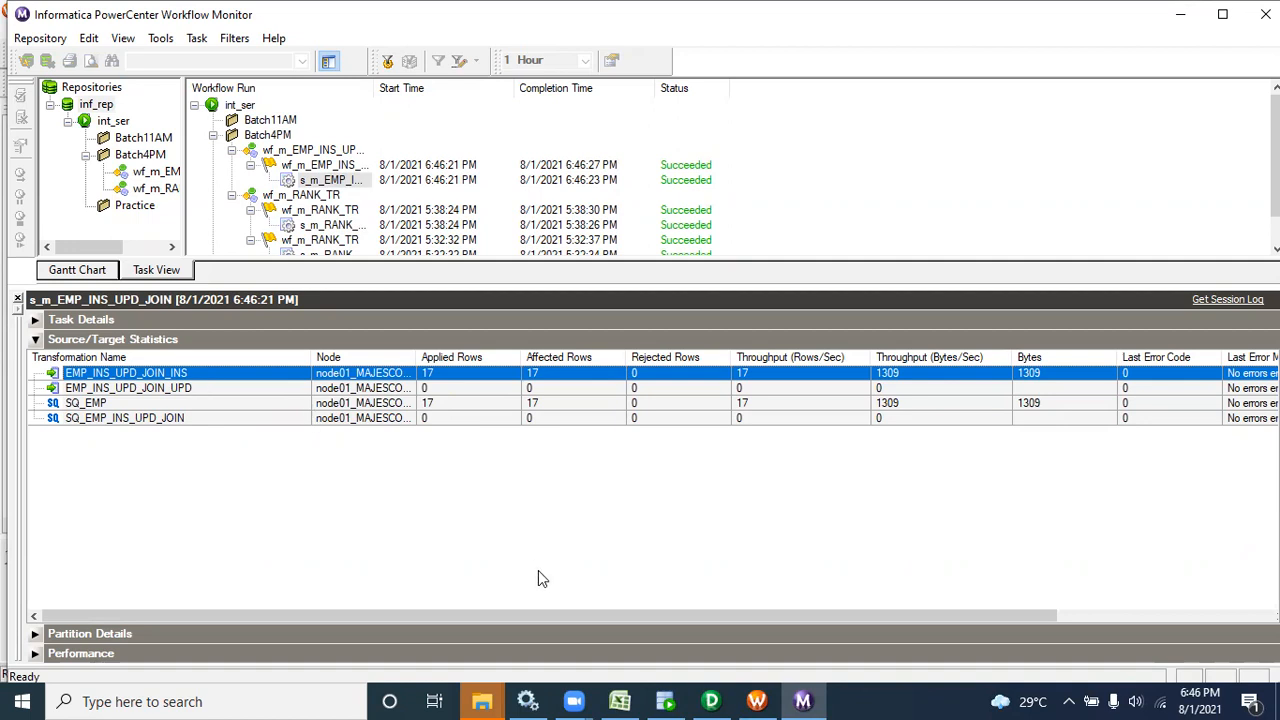
click(720, 699)
drag(136, 175, 772, 414)
click(797, 701)
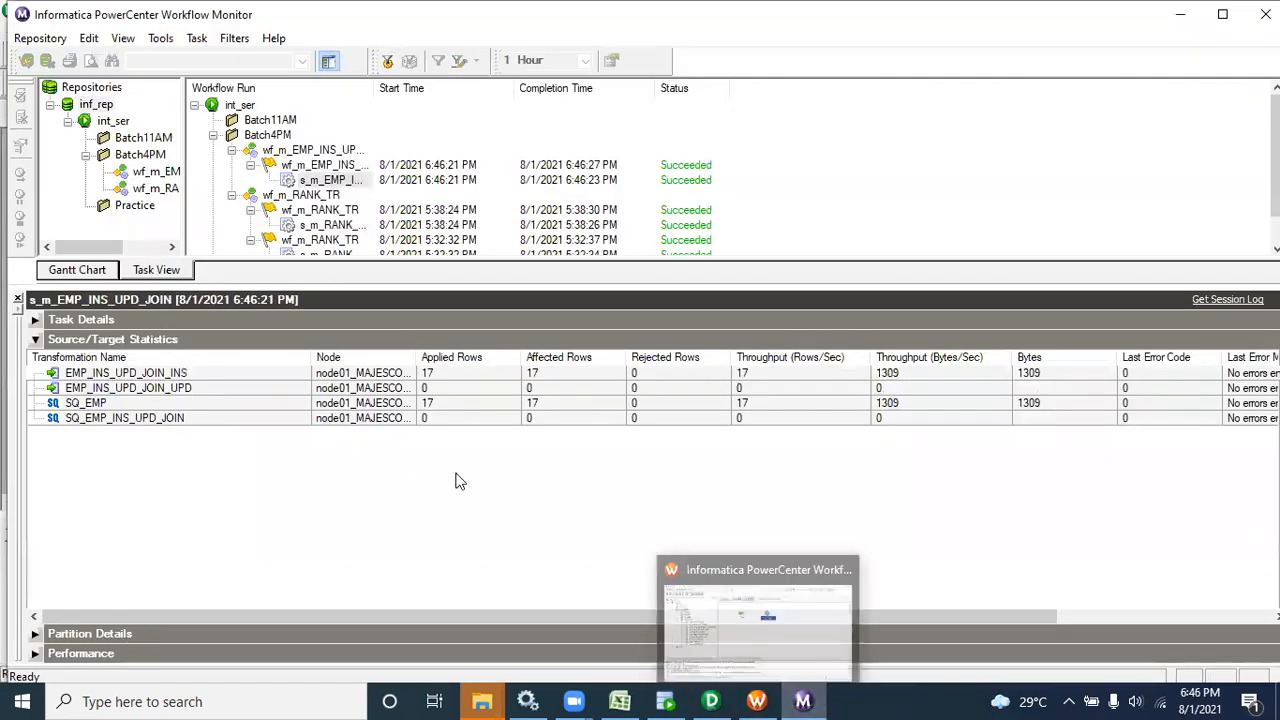
click(216, 372)
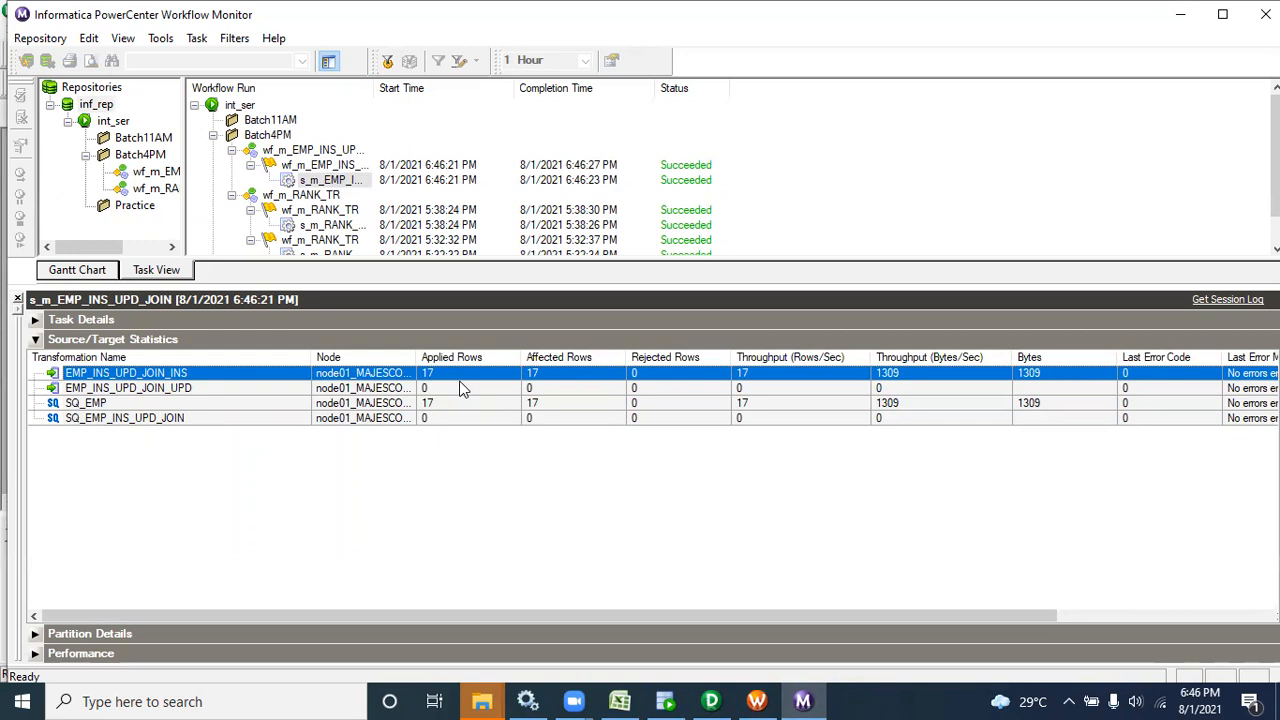
click(283, 418)
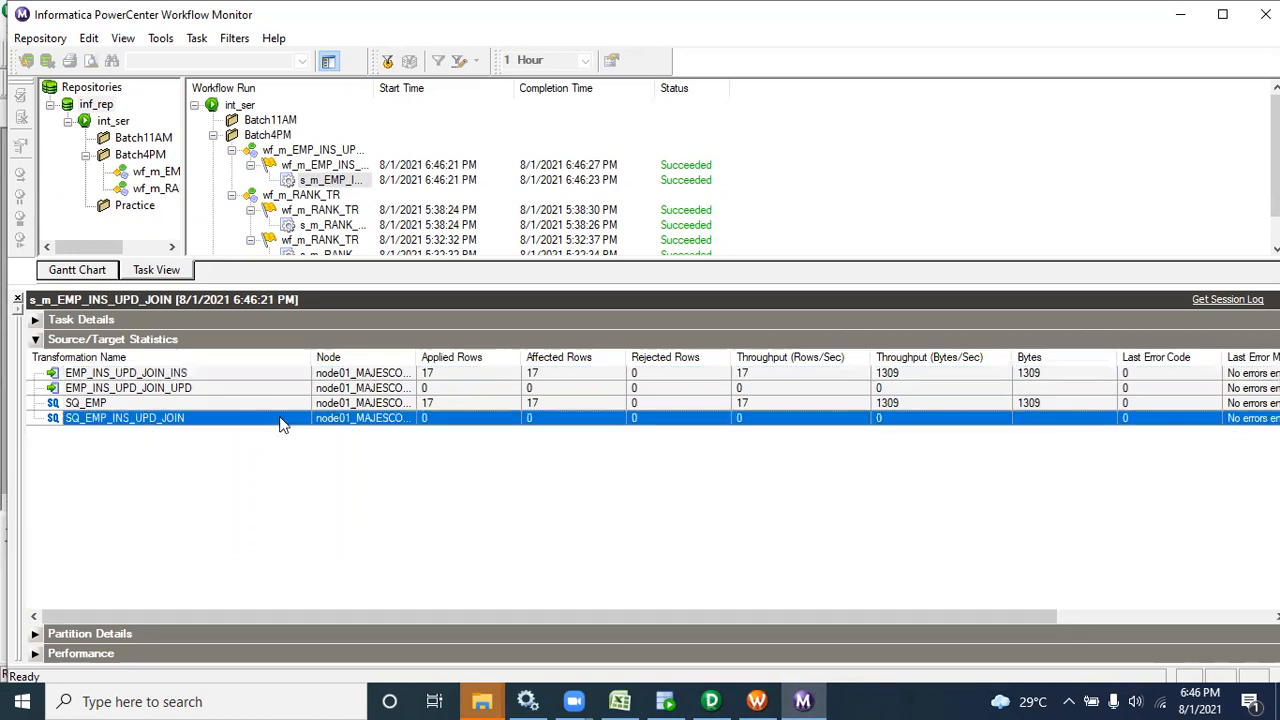
- Restart the s_m_EMP_INS_UPD_JOIN session task from its completed run
click(355, 182)
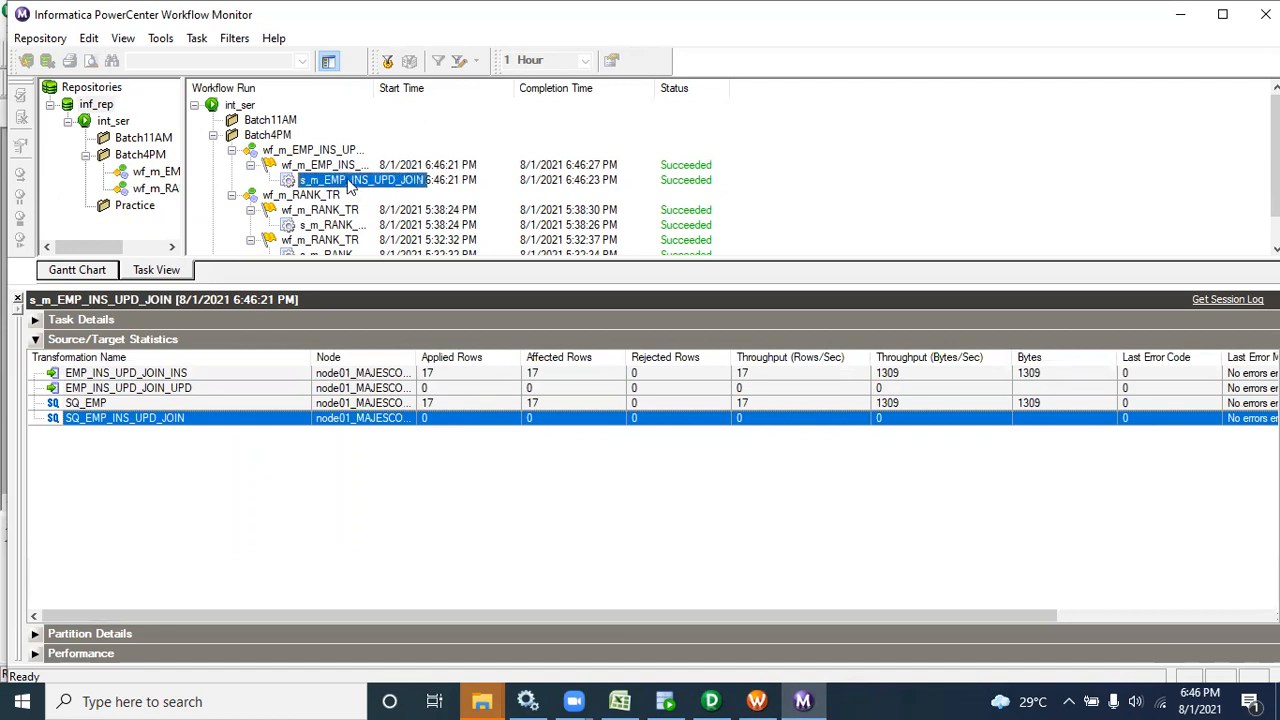
right_click(350, 185)
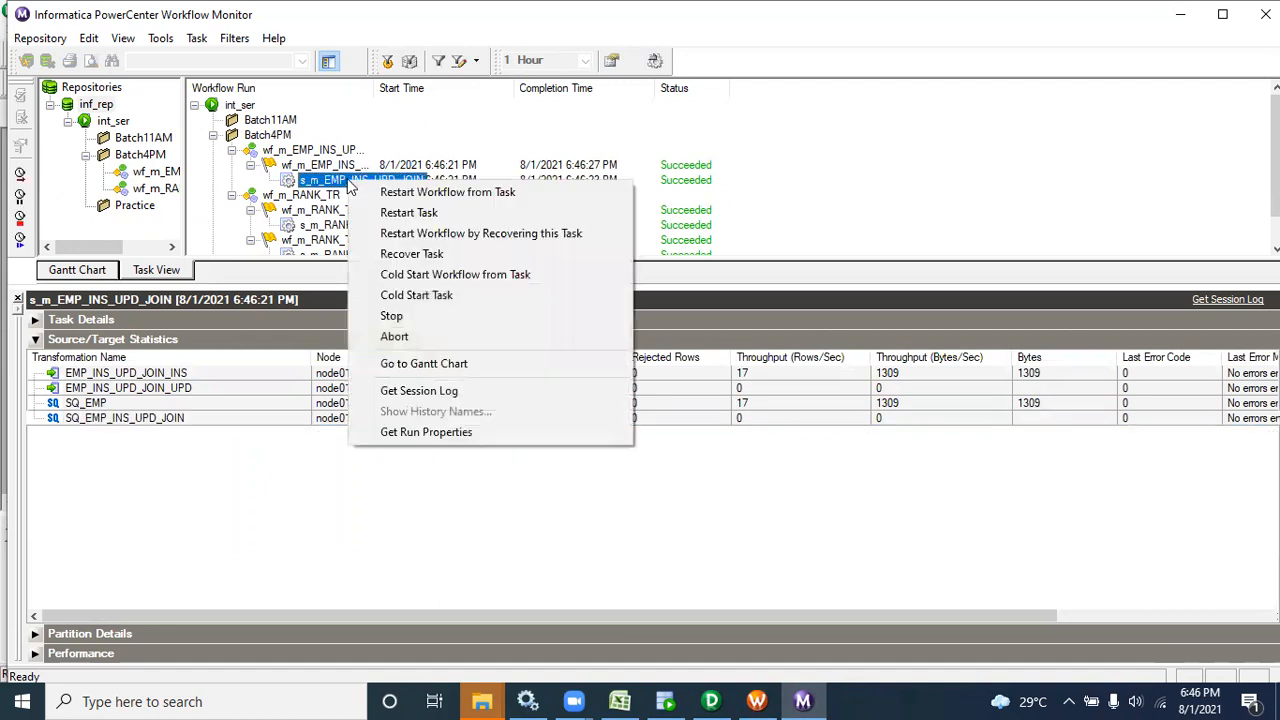
click(388, 215)
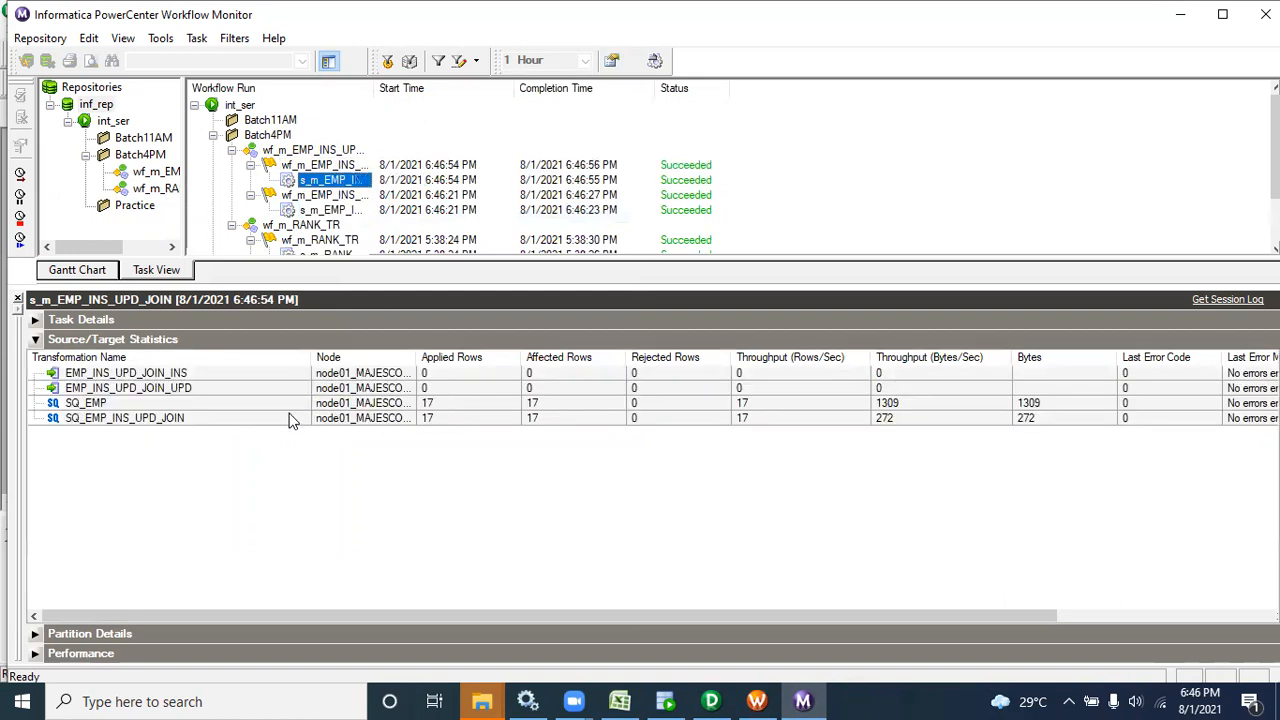
- Compare the source and target row statistics of the rerun with the first run, widening the Workflow Run column to show full names
click(226, 405)
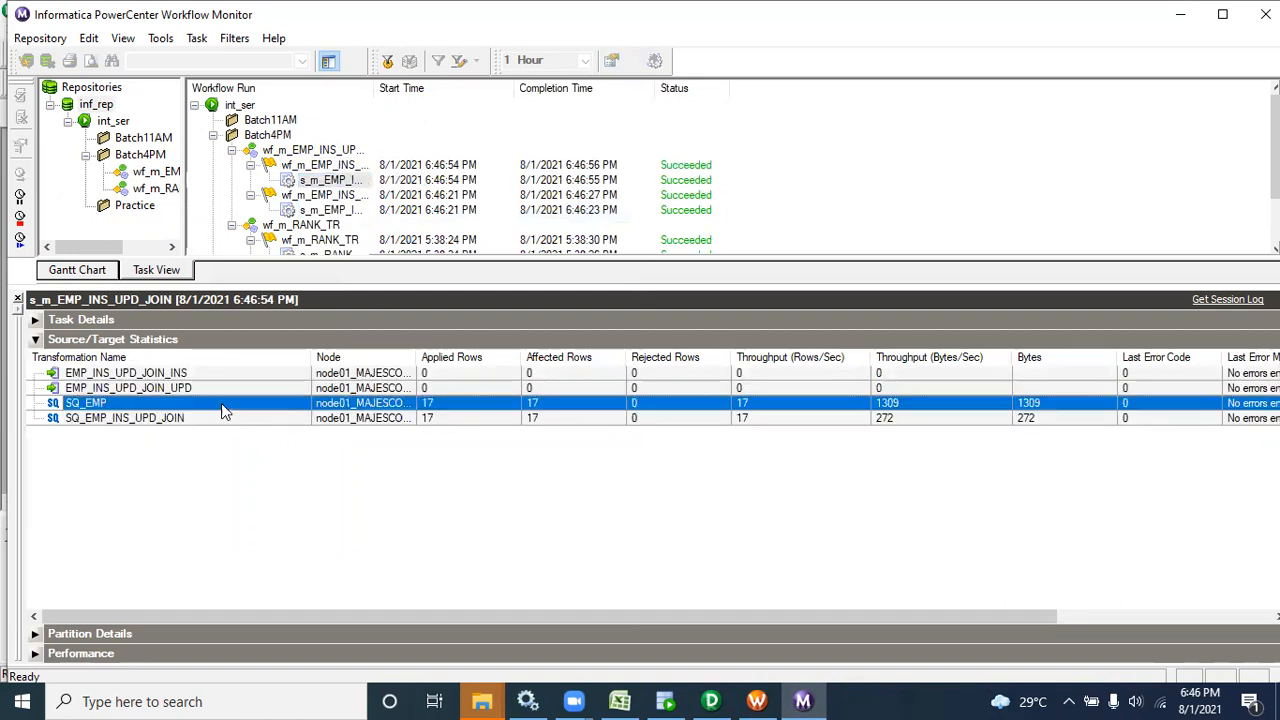
right_click(446, 418)
click(436, 405)
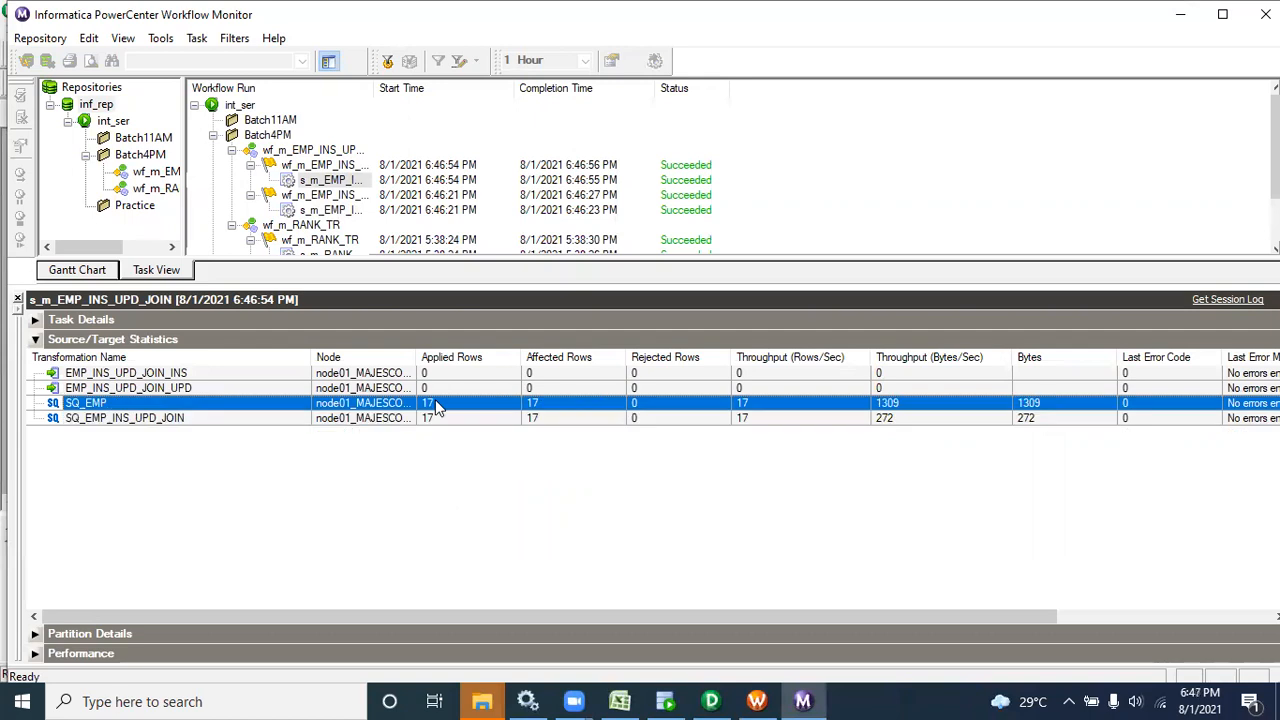
click(239, 391)
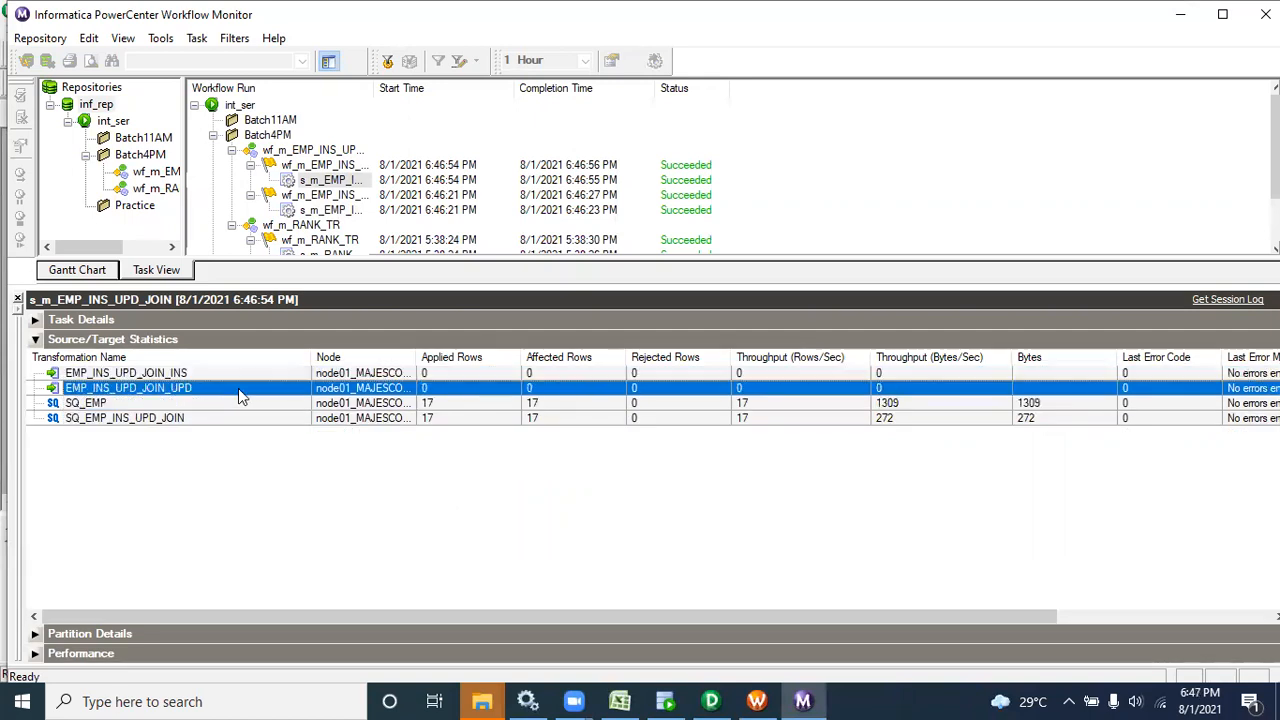
double_click(372, 84)
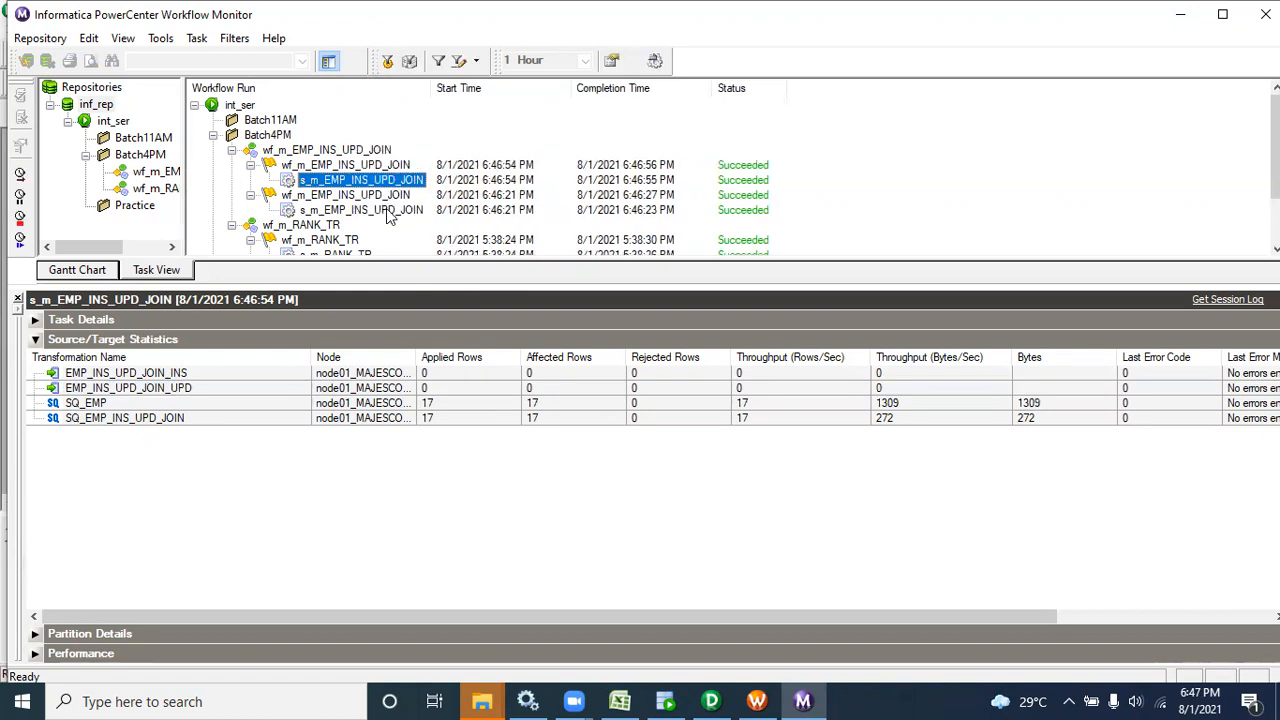
click(390, 212)
click(443, 405)
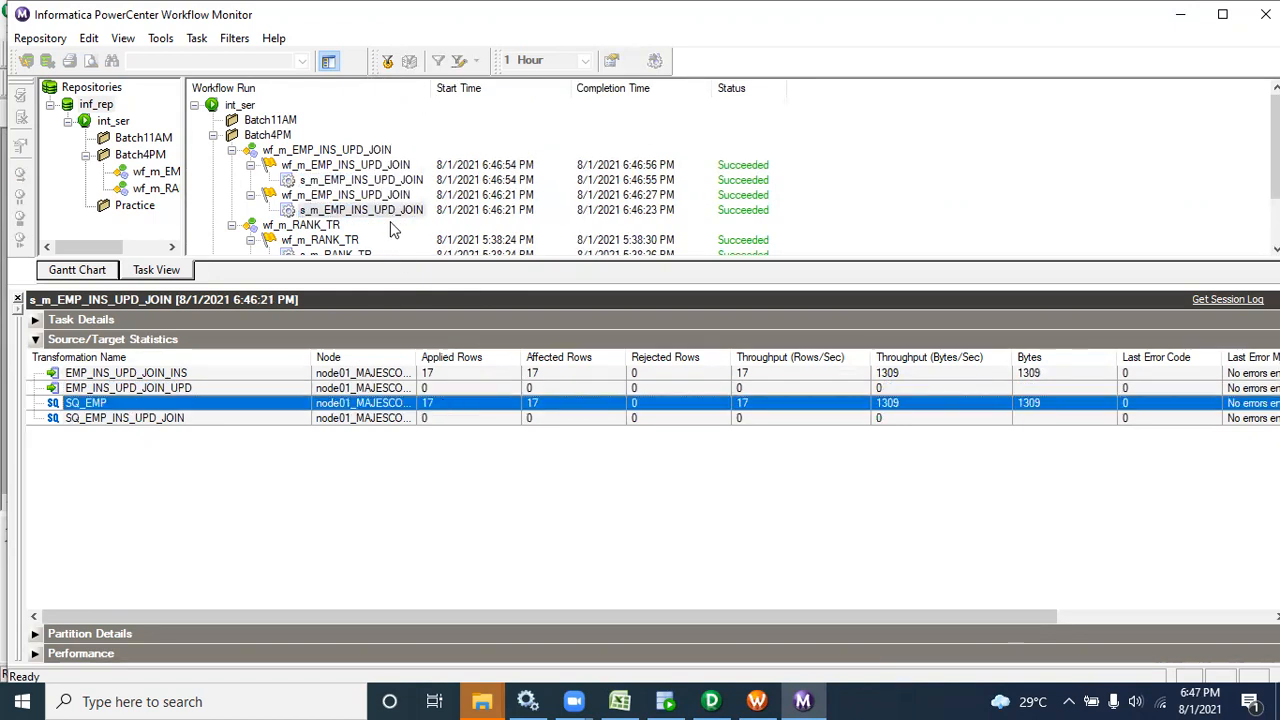
click(383, 181)
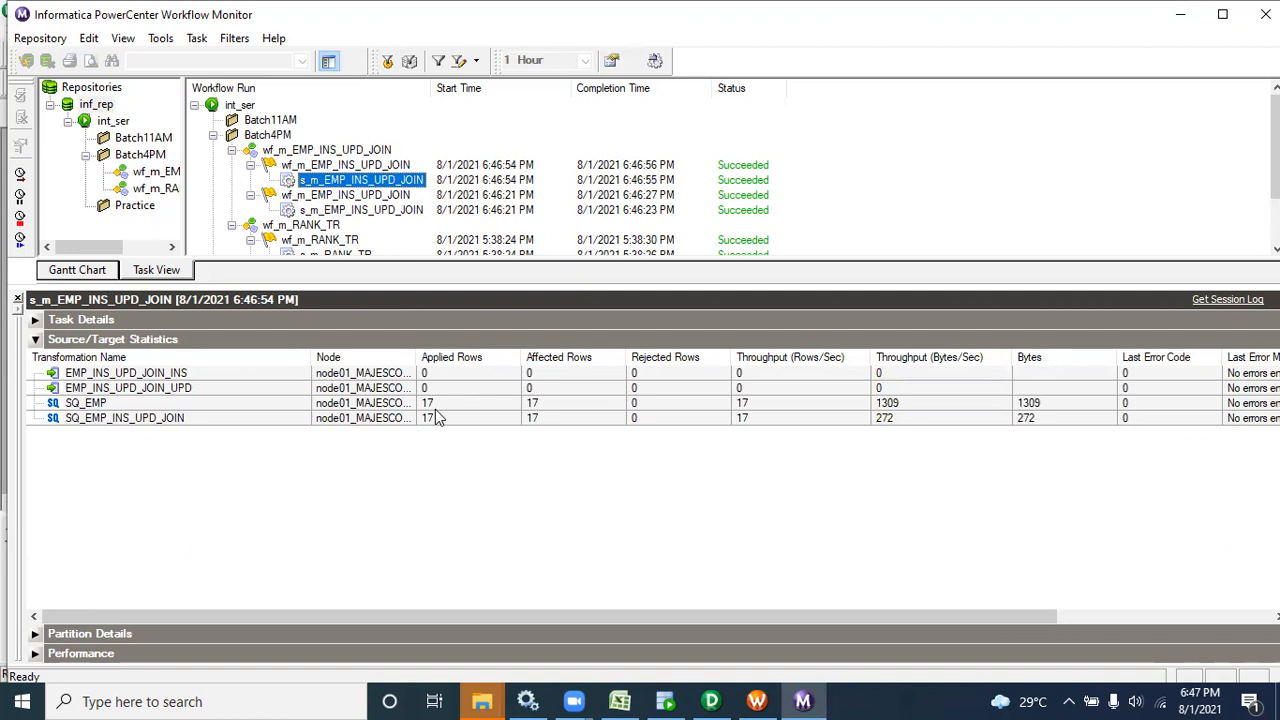
- Switch to SQL Developer, run "select * from emp_ins_upd_join" on the batch4pm connection and enlarge the result grid
click(665, 701)
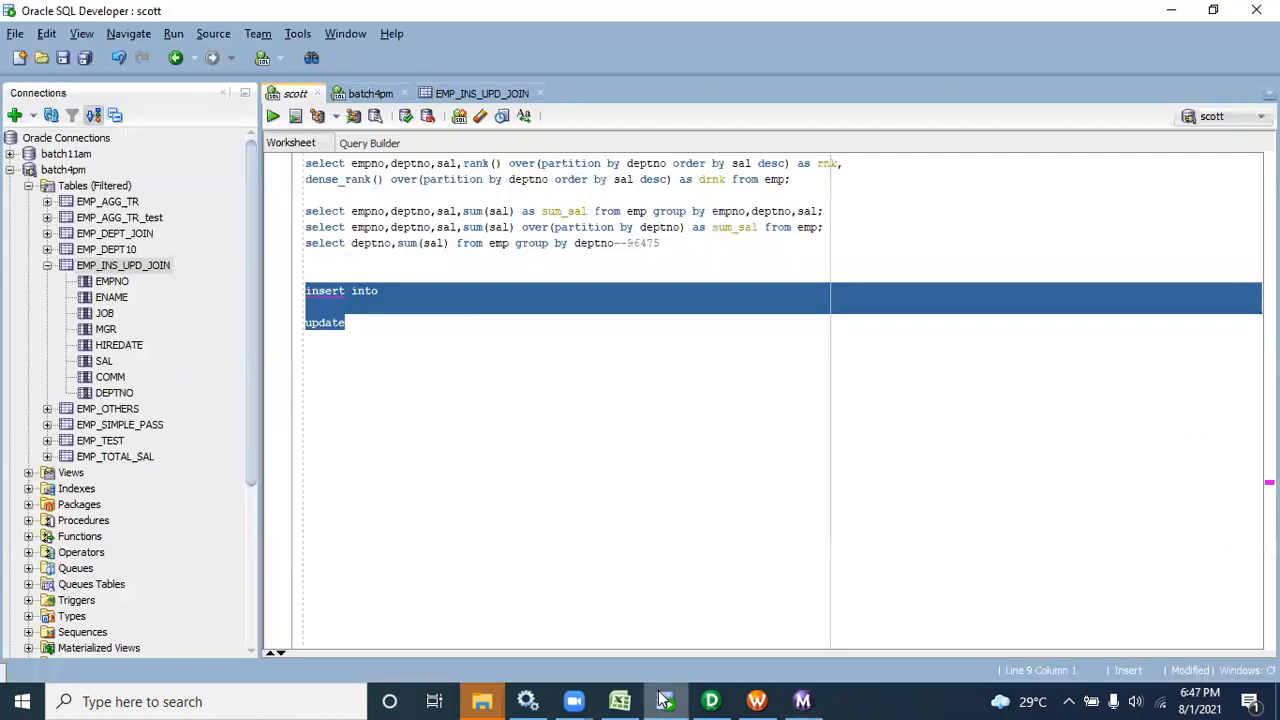
click(370, 93)
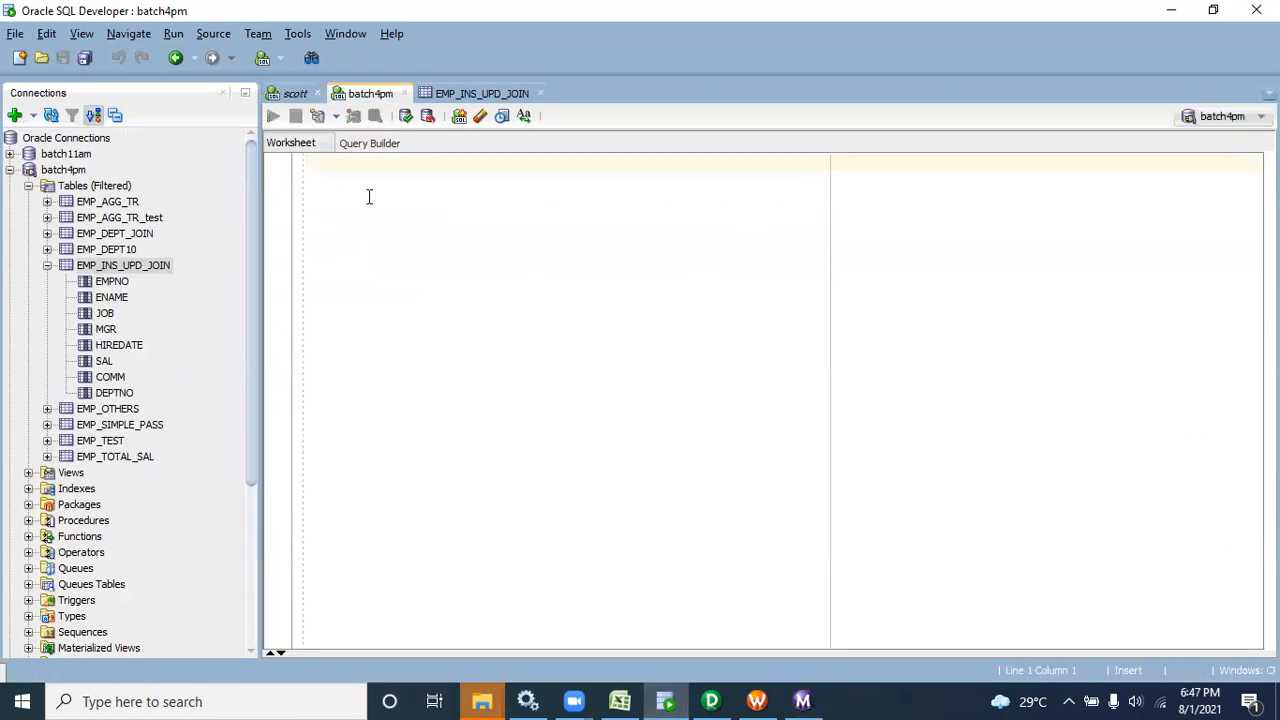
text(select )
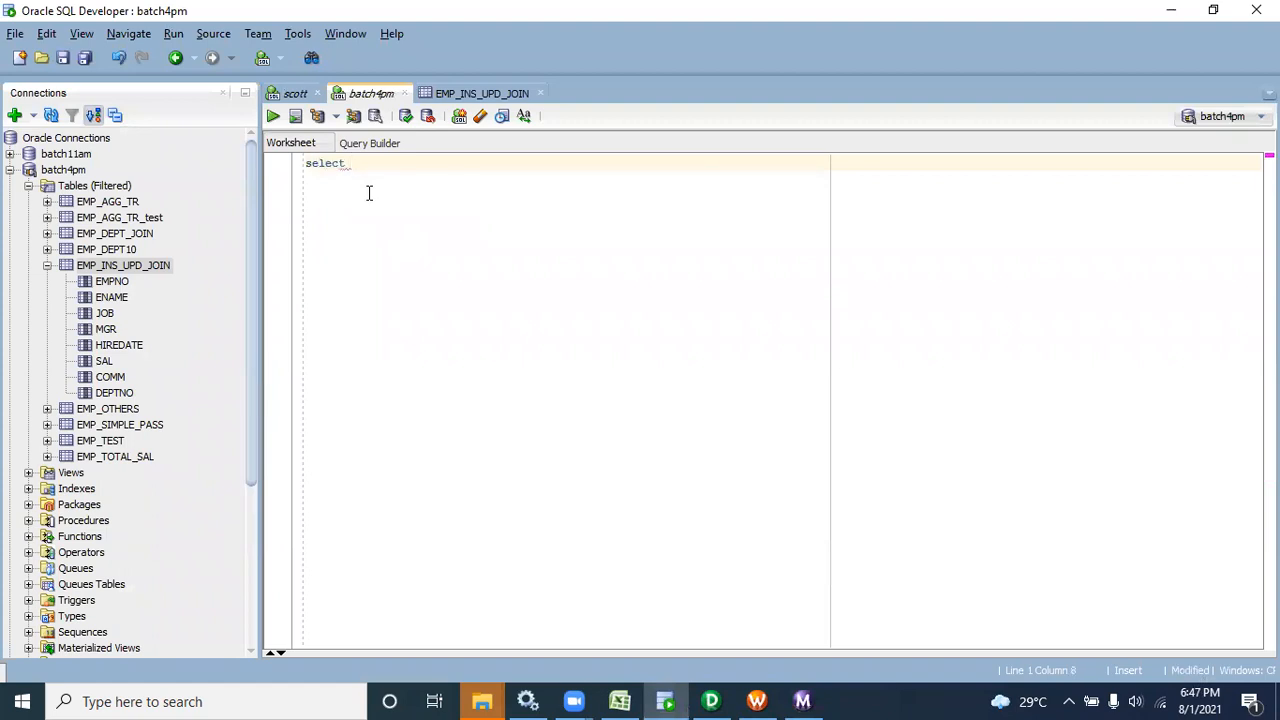
text(* from emp_ins)
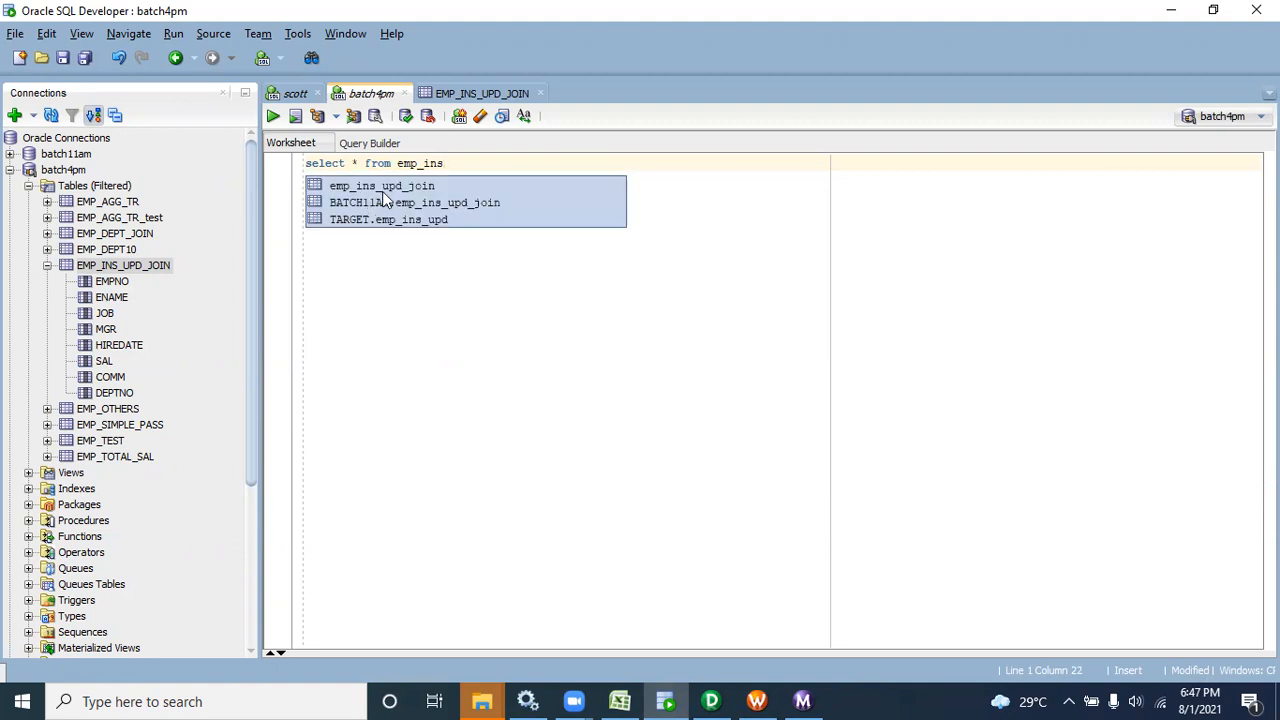
double_click(384, 187)
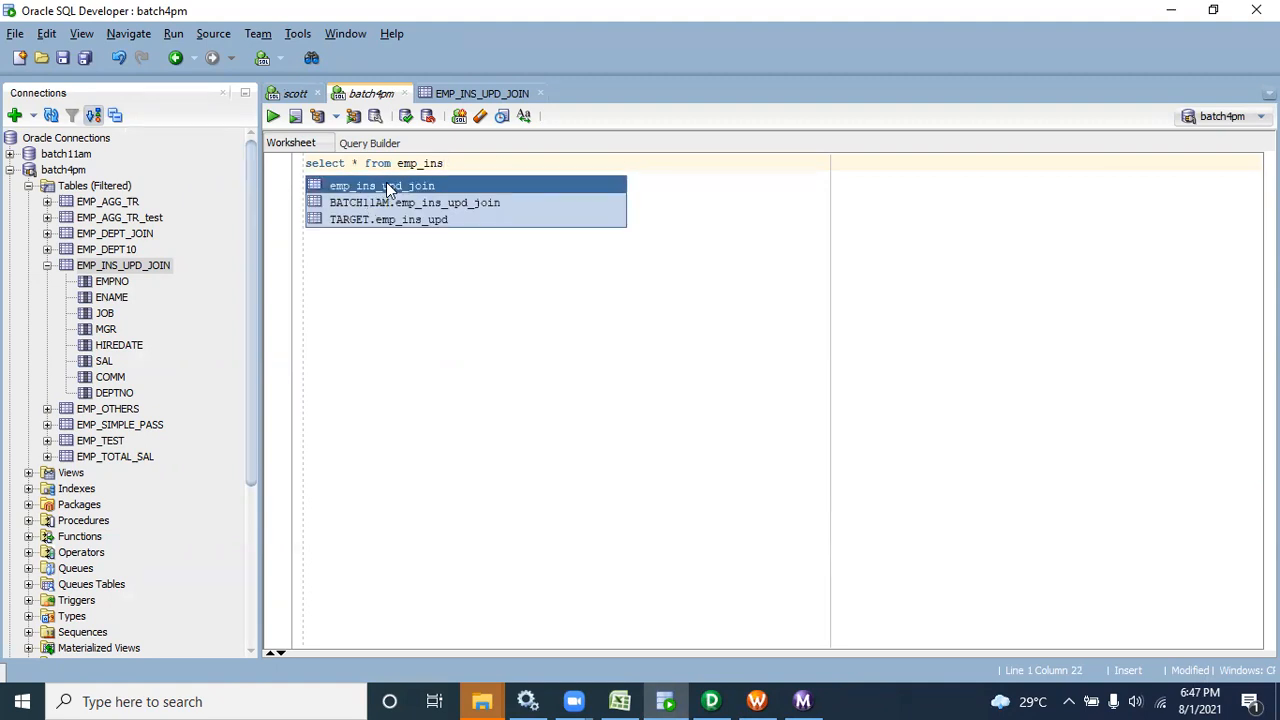
click(273, 117)
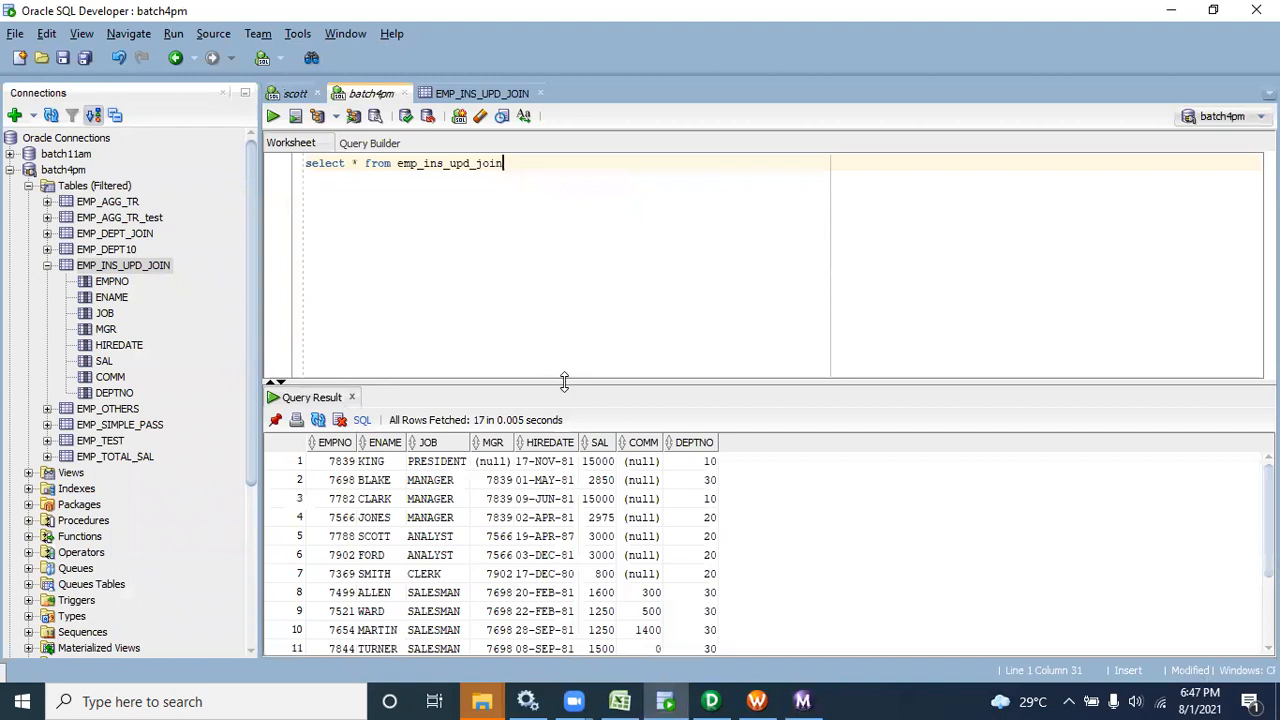
drag(565, 381, 565, 258)
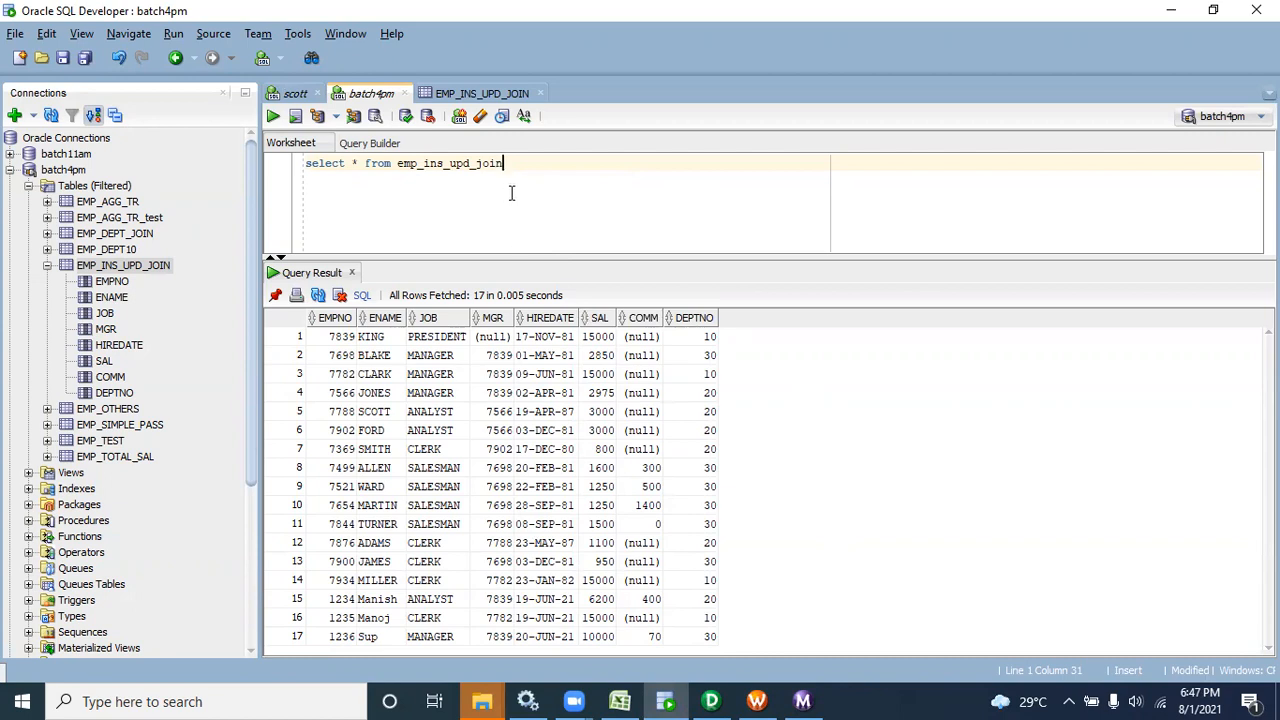
- Replace the scott worksheet's contents with "select * from emp" and run the query
click(296, 93)
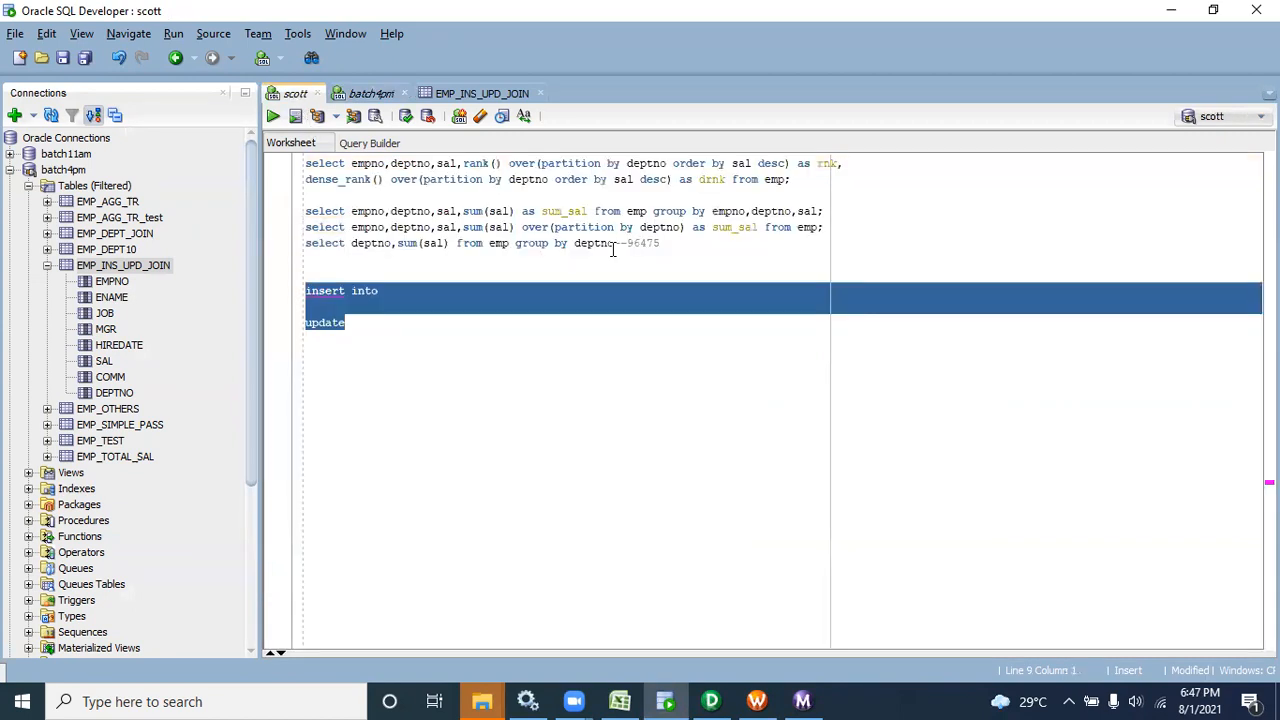
click(668, 262)
key(ctrl+shift+Home)
key(Delete)
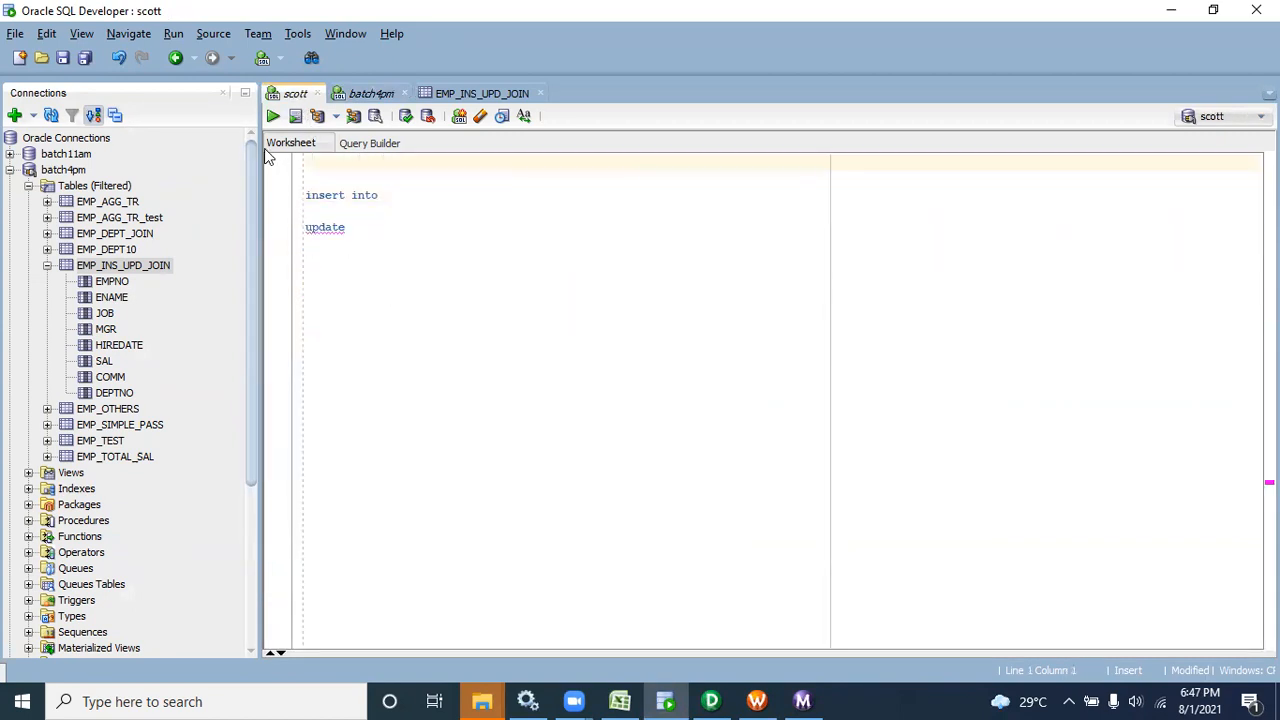
key(ctrl+shift+End)
key(Delete)
text(select)
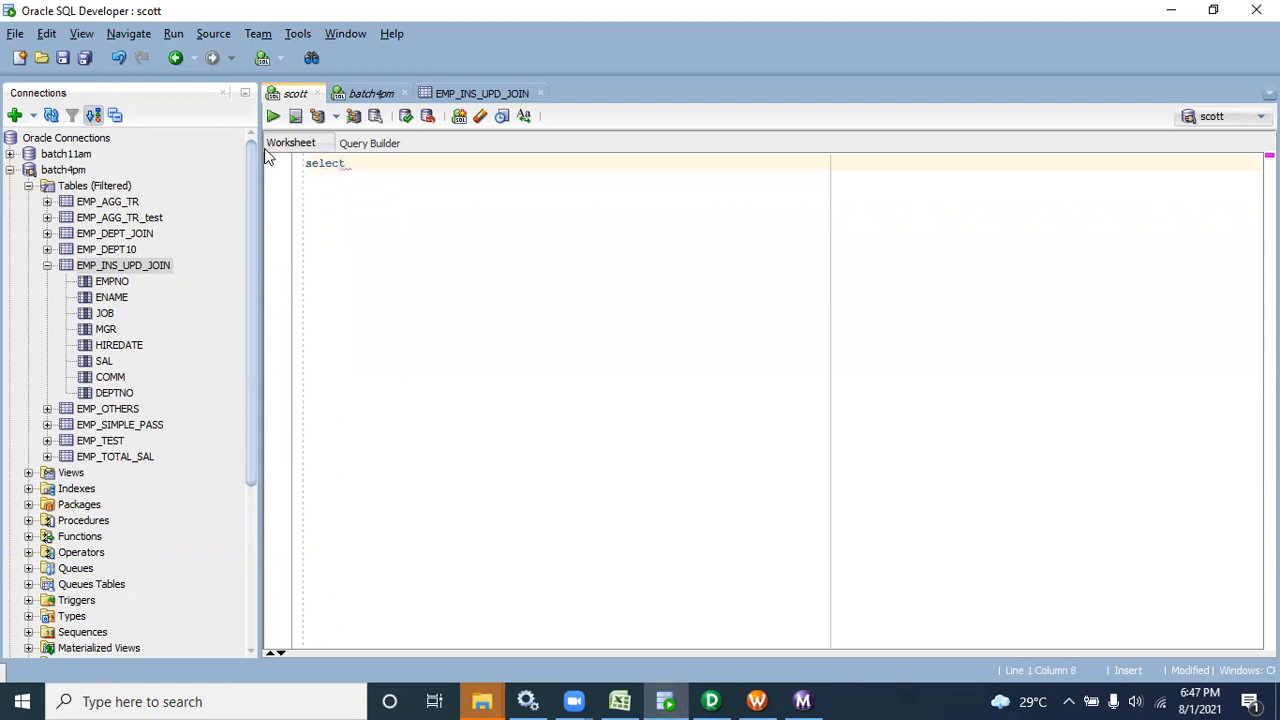
text( * from emp)
key(BackSpace)
click(272, 116)
- Compare the PRESIDENT row's SAL value in the scott emp result with the emp_ins_upd_join result on batch4pm
click(597, 366)
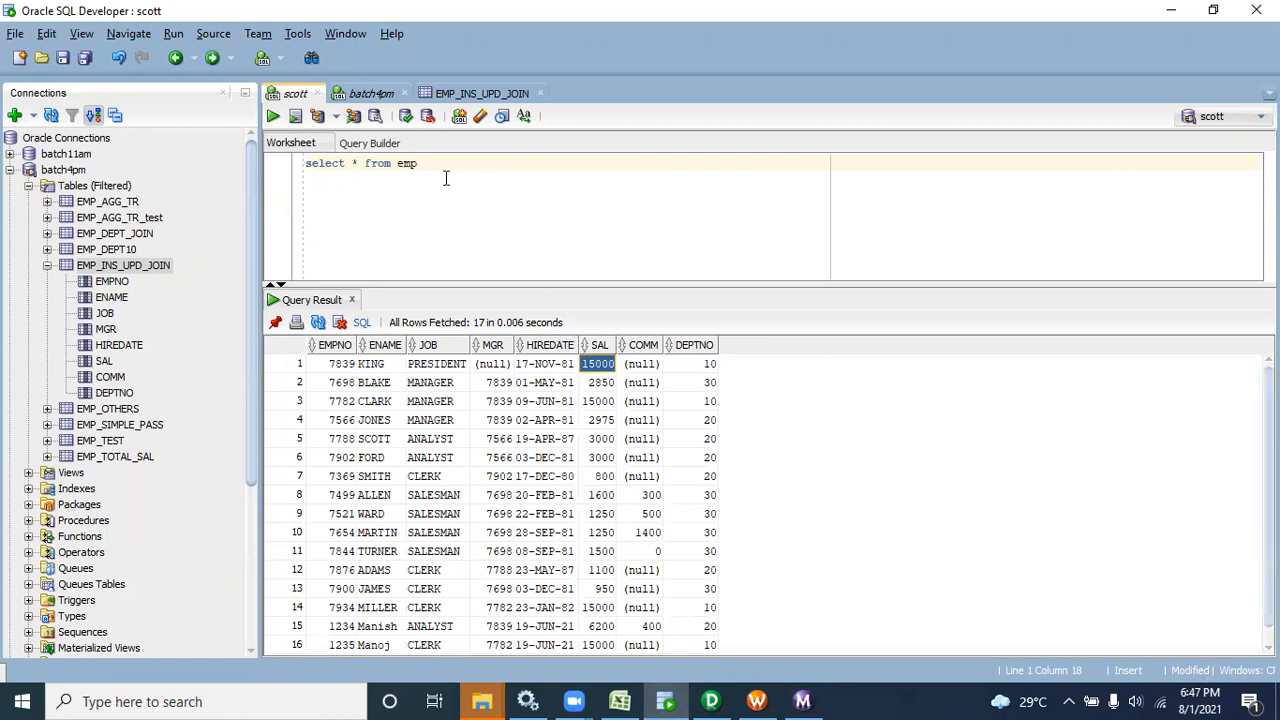
click(370, 93)
click(590, 338)
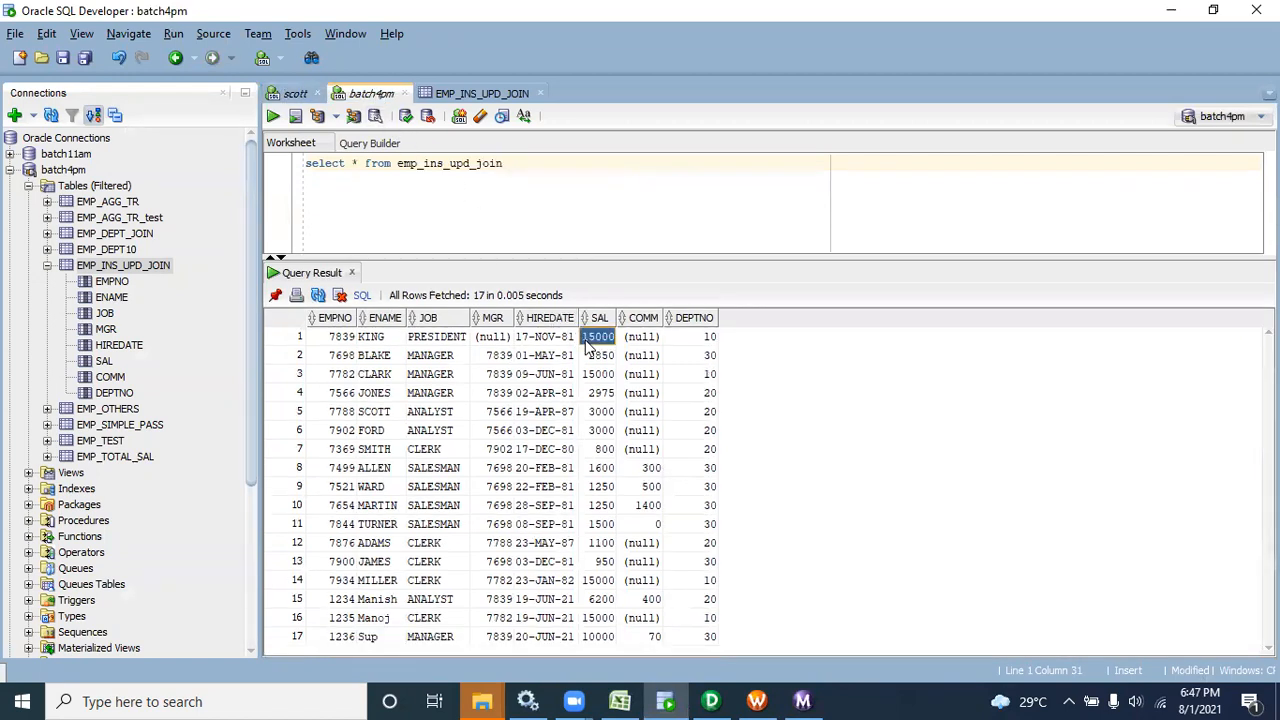
- On the scott connection, write and run "insert into emp values (8921,'X','CLERK',null,sysdate,3000,30,30);"
click(294, 93)
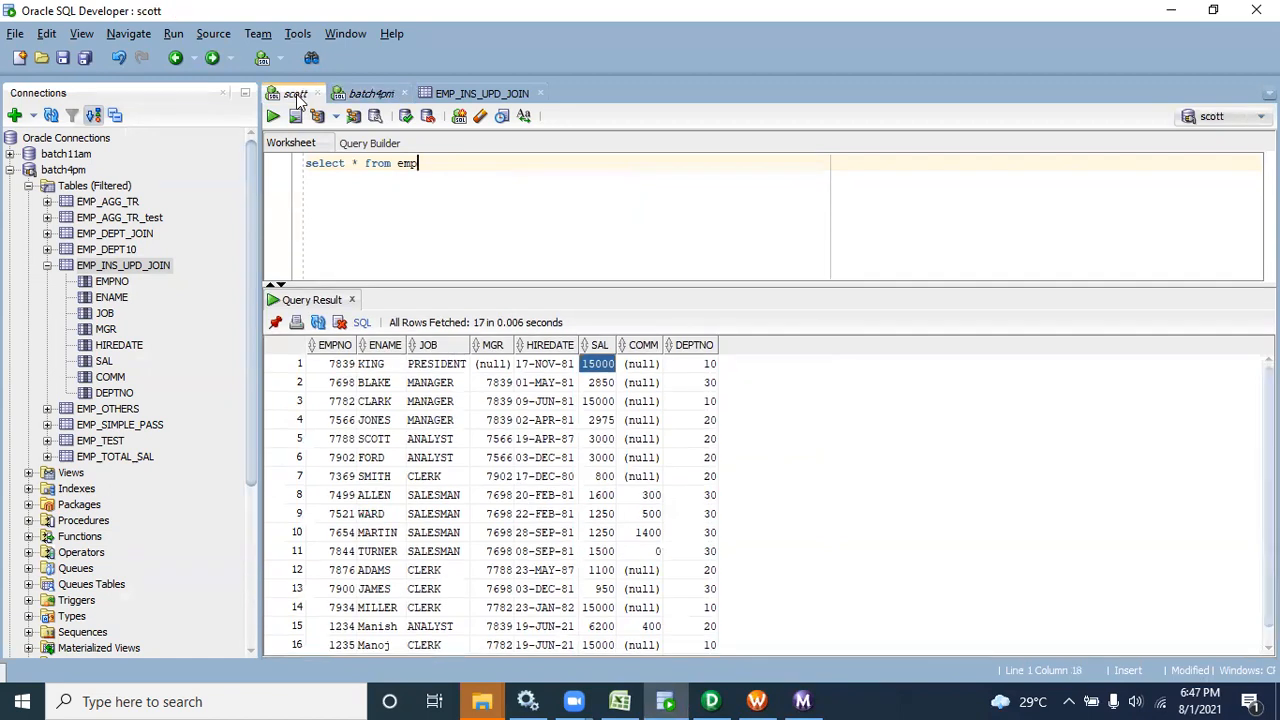
click(448, 193)
text(insert )
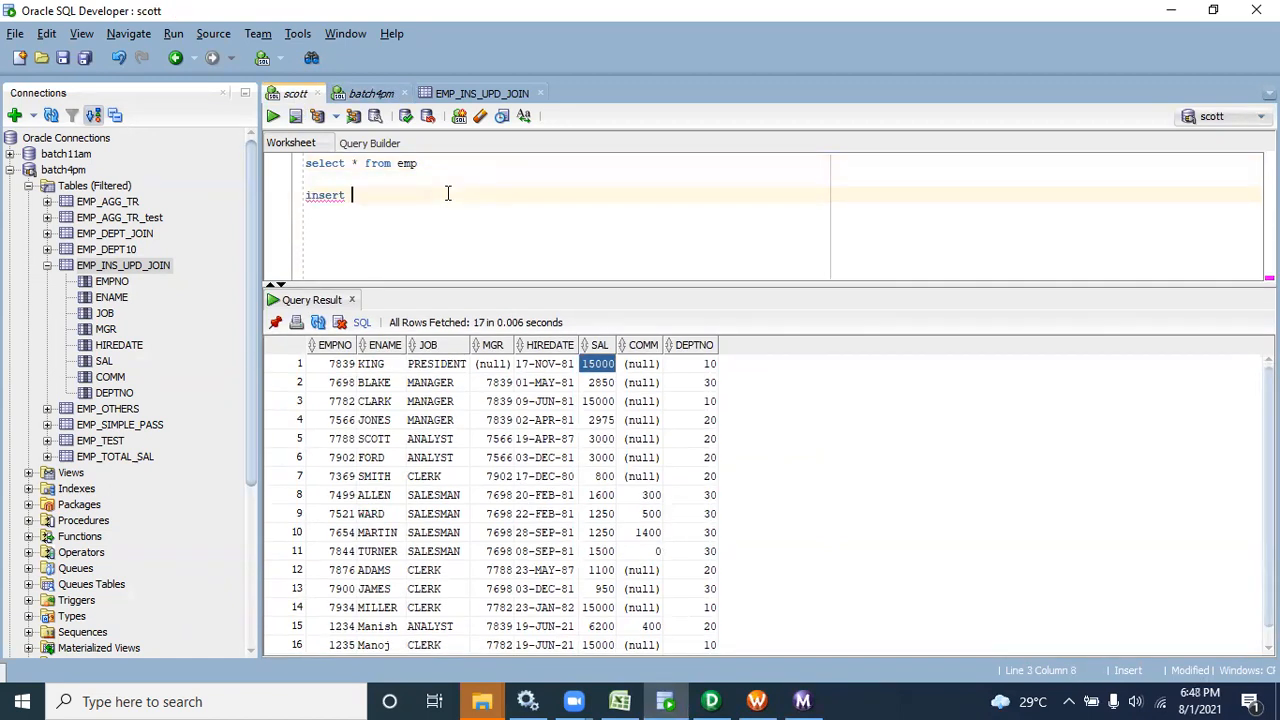
text(into emp values (1)
key(BackSpace)
key(BackSpace)
key(BackSpace)
key(BackSpace)
text(8921,)
text('X','CLERK',null,)
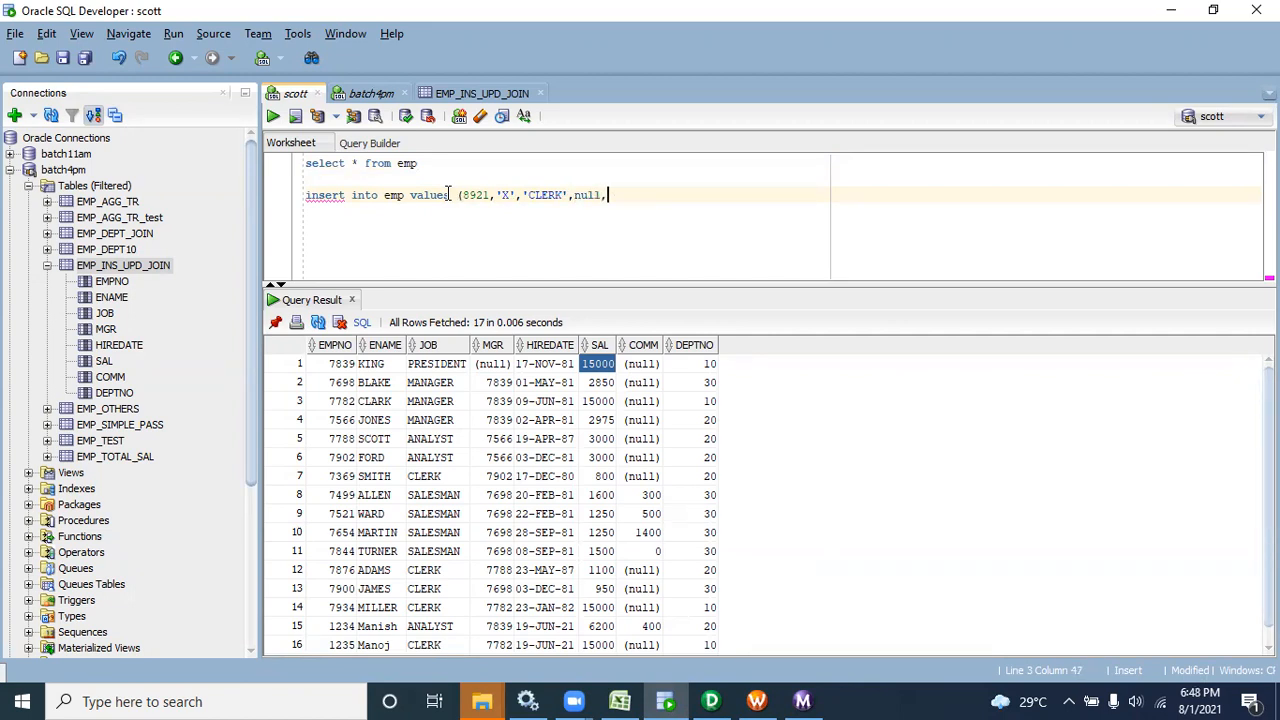
text(sysdate,3000,30,30)
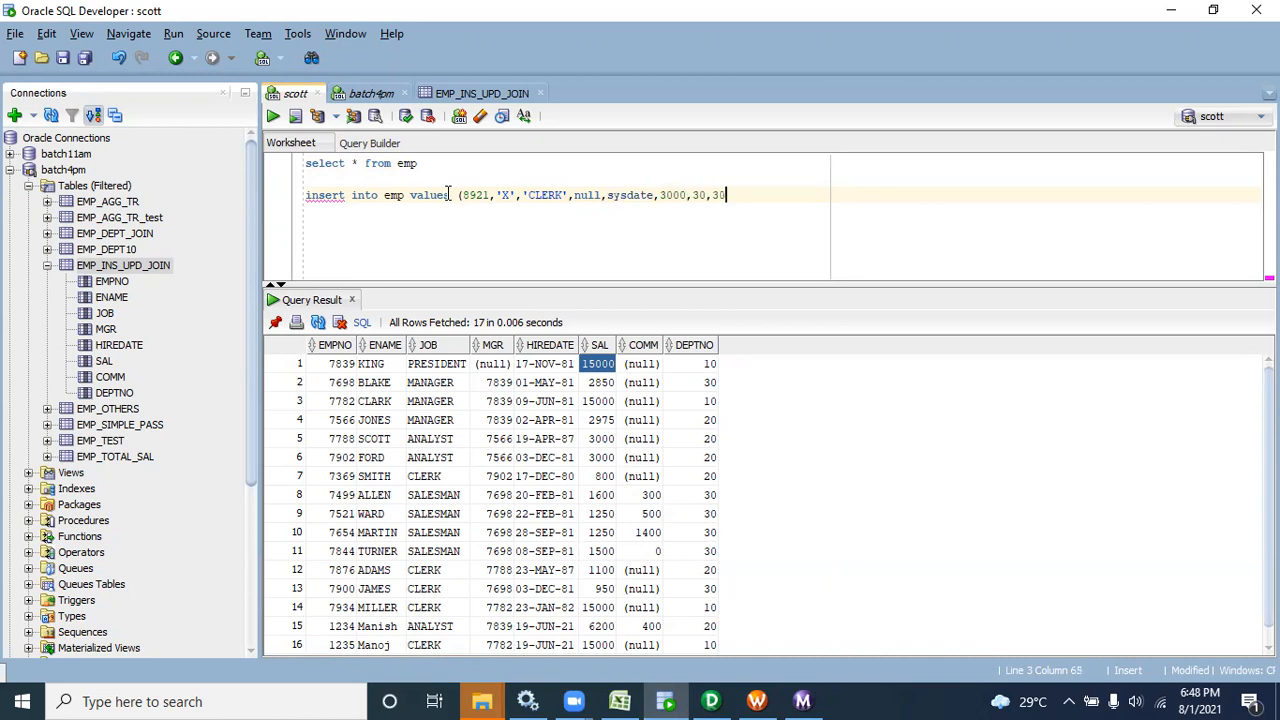
text();)
drag(768, 208, 304, 201)
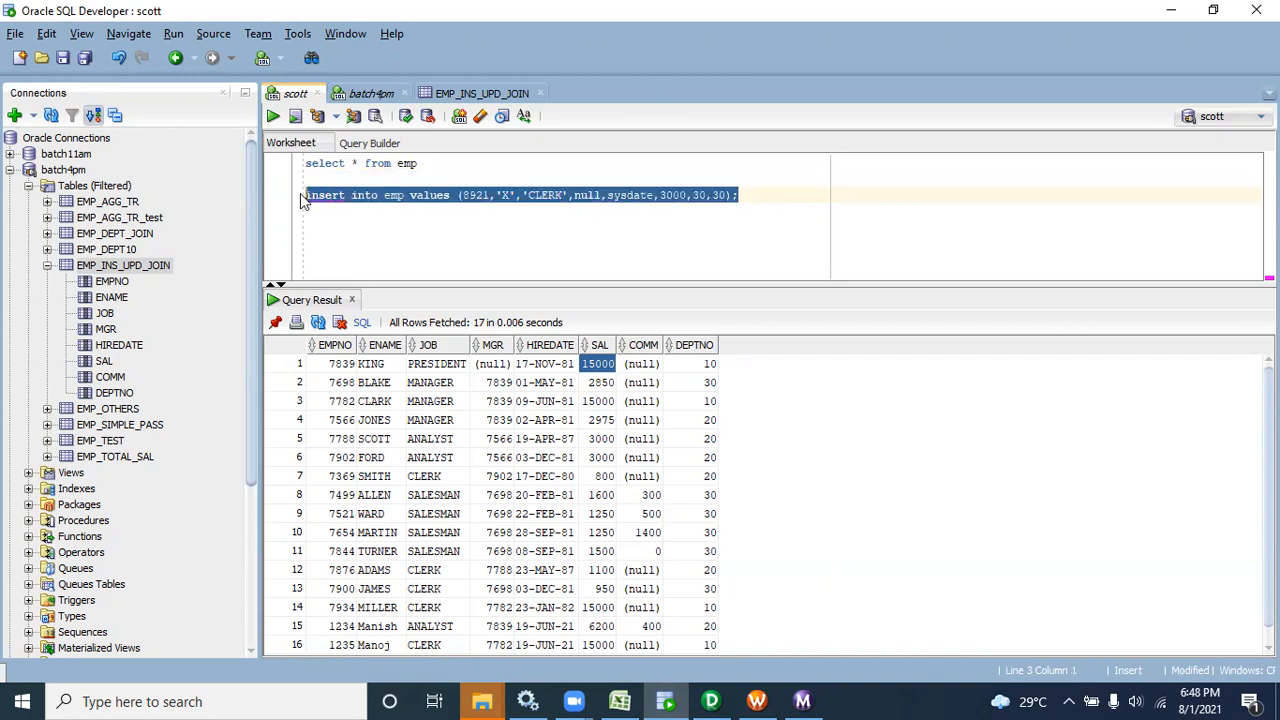
click(272, 116)
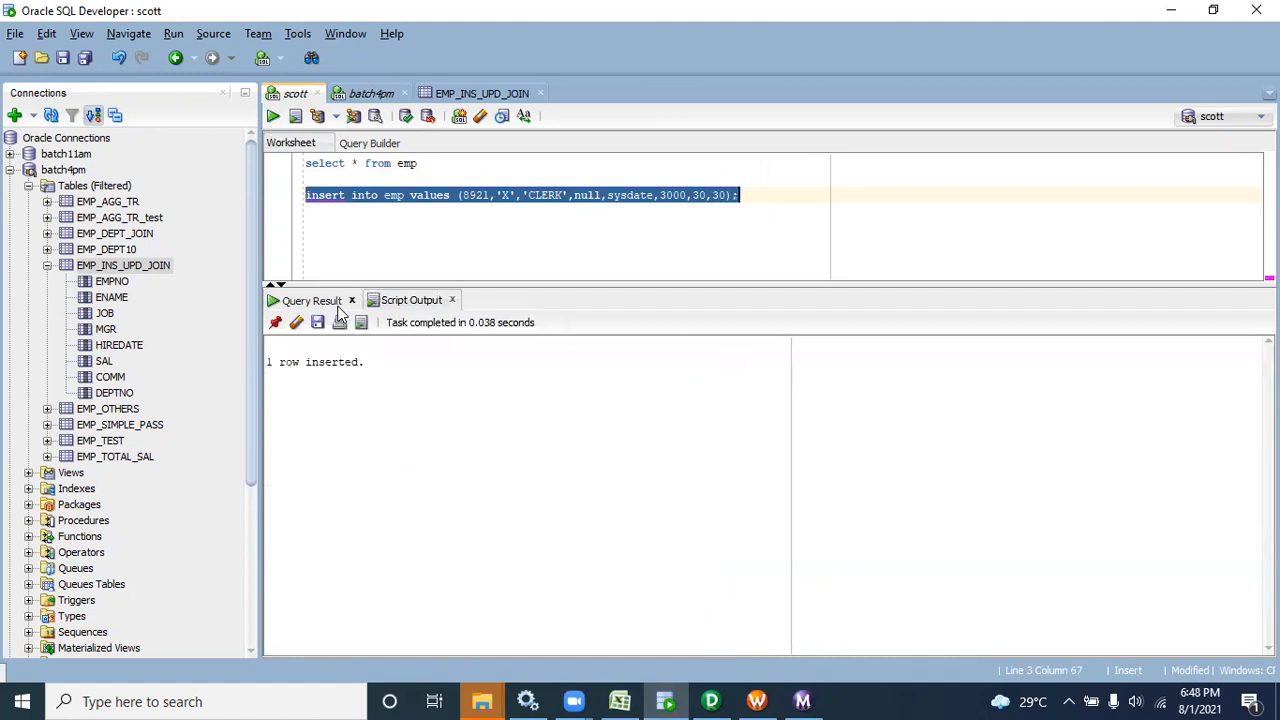
- Write and run an update on emp that sets sal=sal+5000 for the PRESIDENT's record, filtered by its ename value
click(753, 206)
key(Return)
key(Return)
text(up)
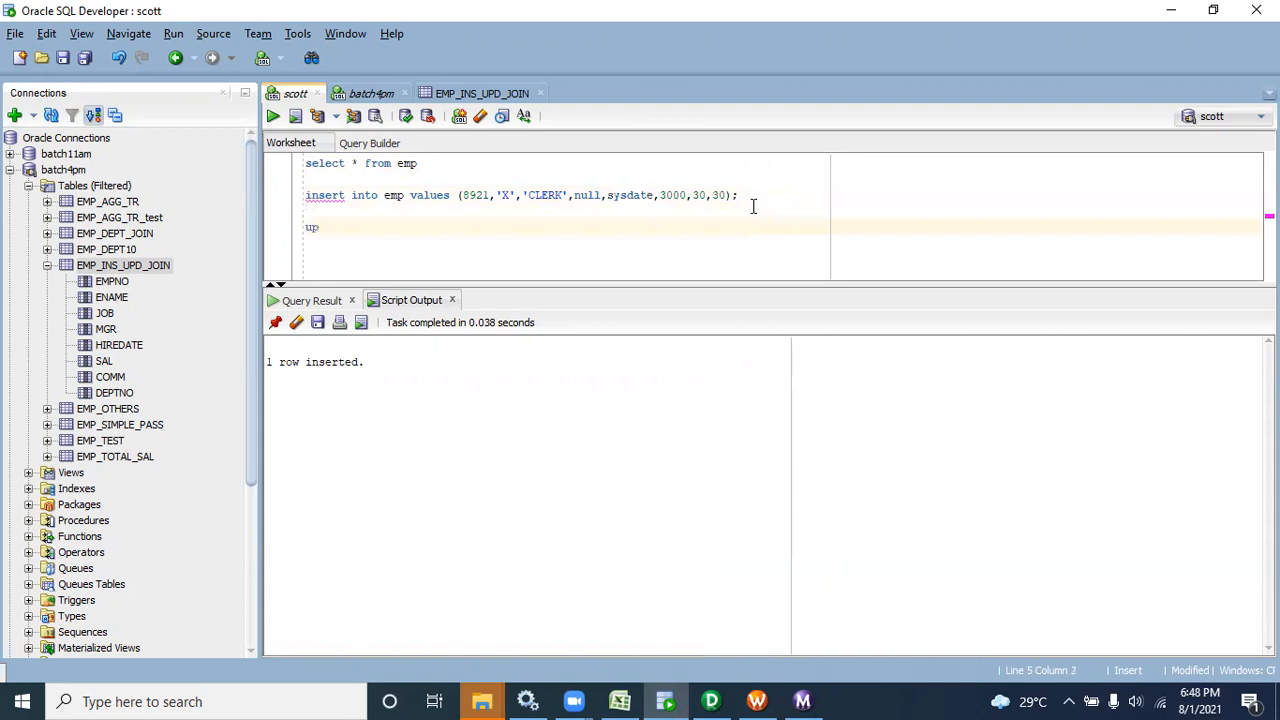
text(date emp set sal)
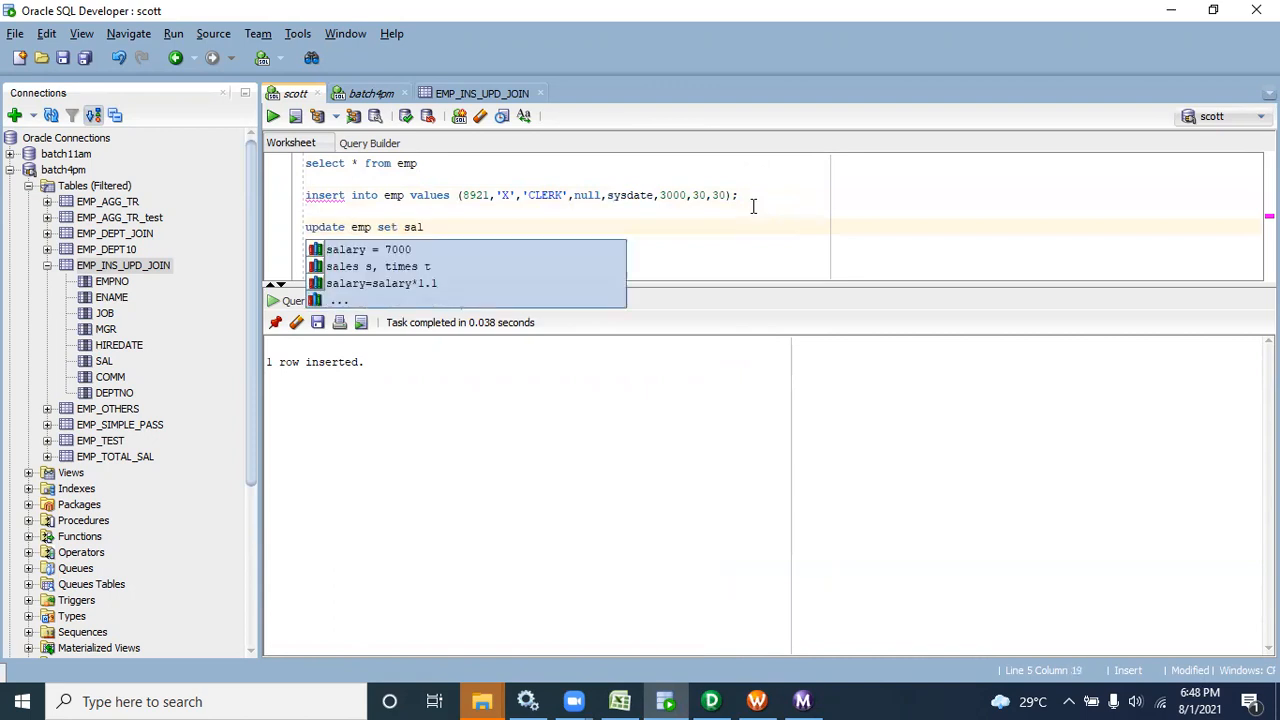
text(=sal+)
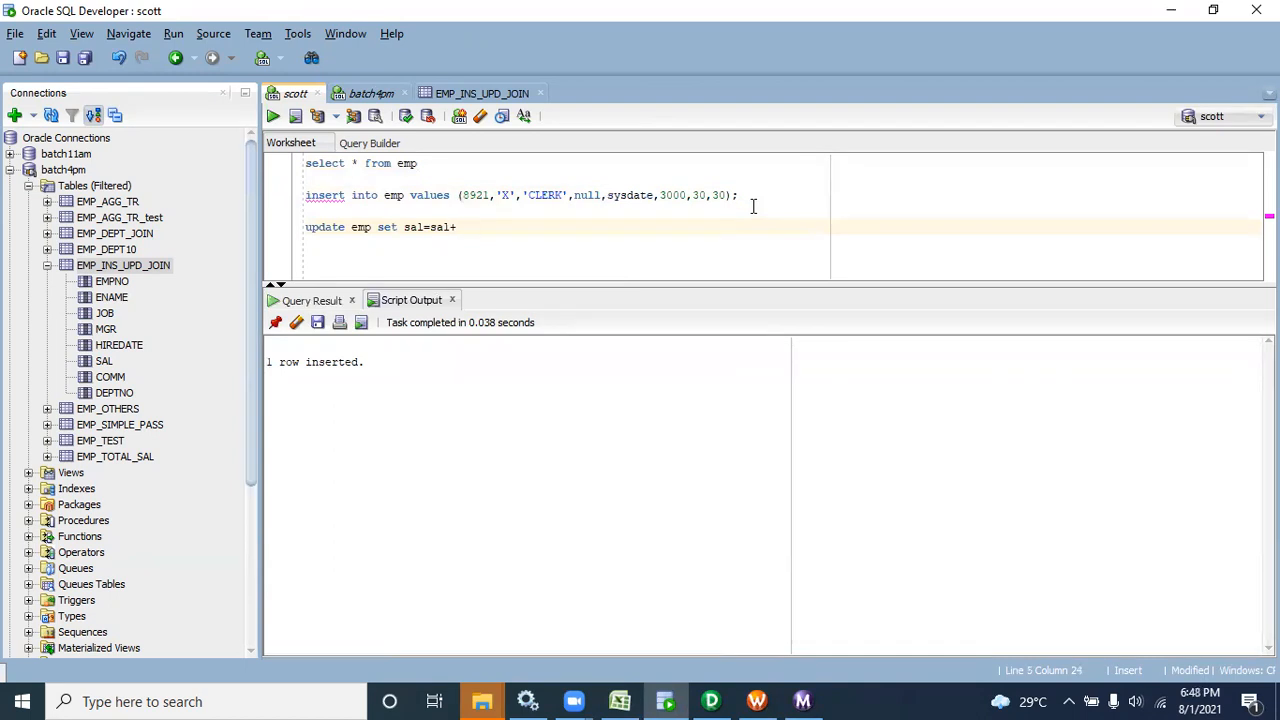
text(5000 where ename='KING')
drag(607, 227, 266, 228)
click(272, 116)
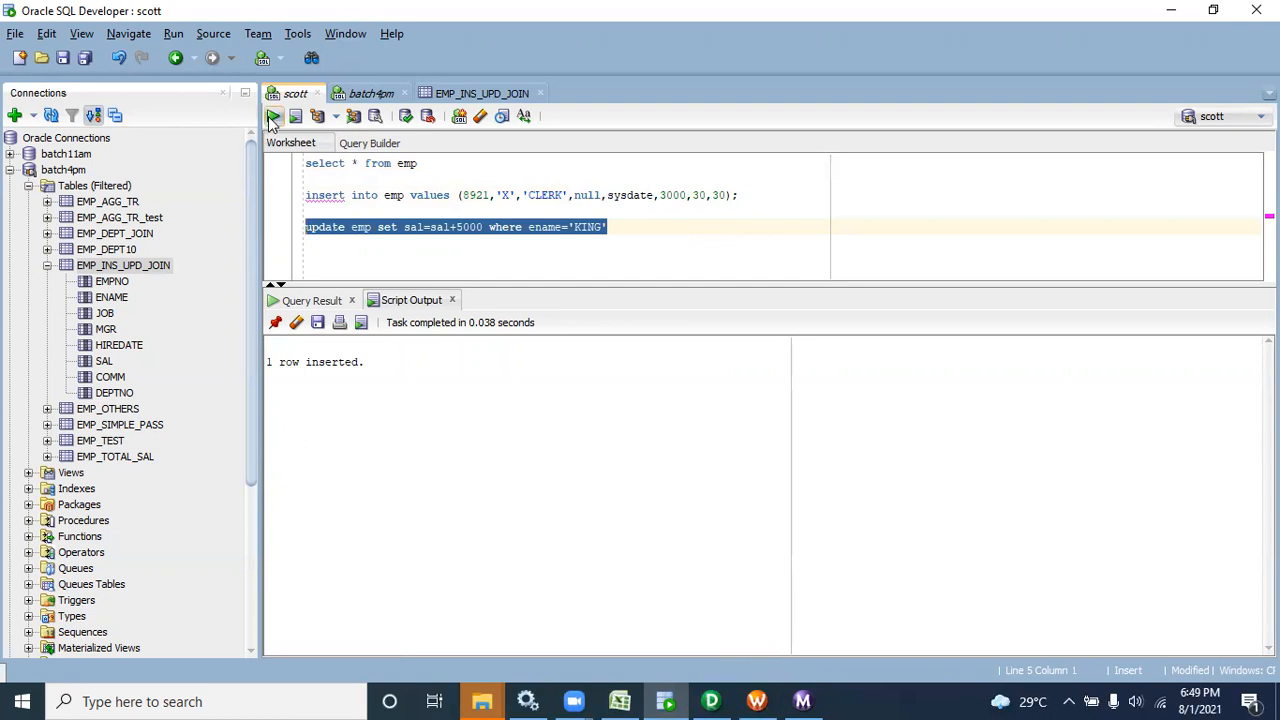
- Add a "commit;" statement below the update and run it to commit the emp changes
click(628, 226)
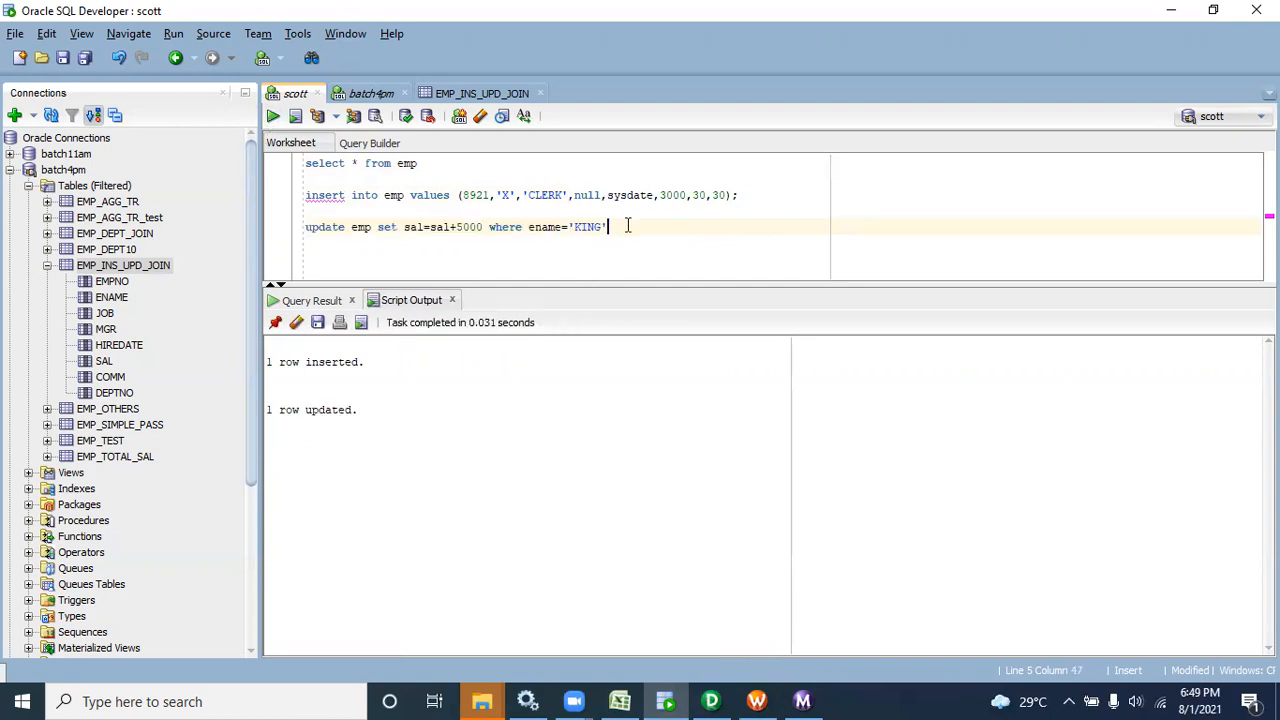
key(Return)
key(Return)
text(commit;)
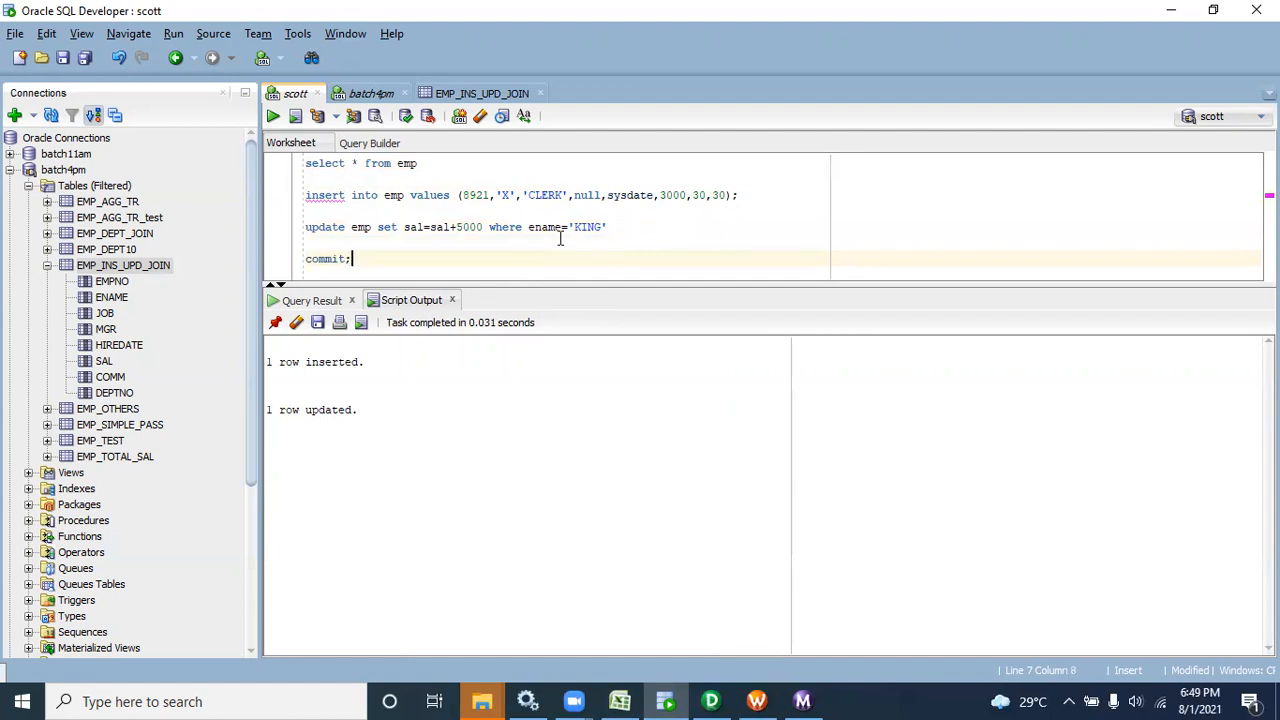
drag(350, 258, 303, 258)
click(272, 116)
- Rerun "select * from emp", enlarge the result grid and highlight the PRESIDENT row together with the new 8921 row
drag(445, 186, 293, 152)
click(272, 116)
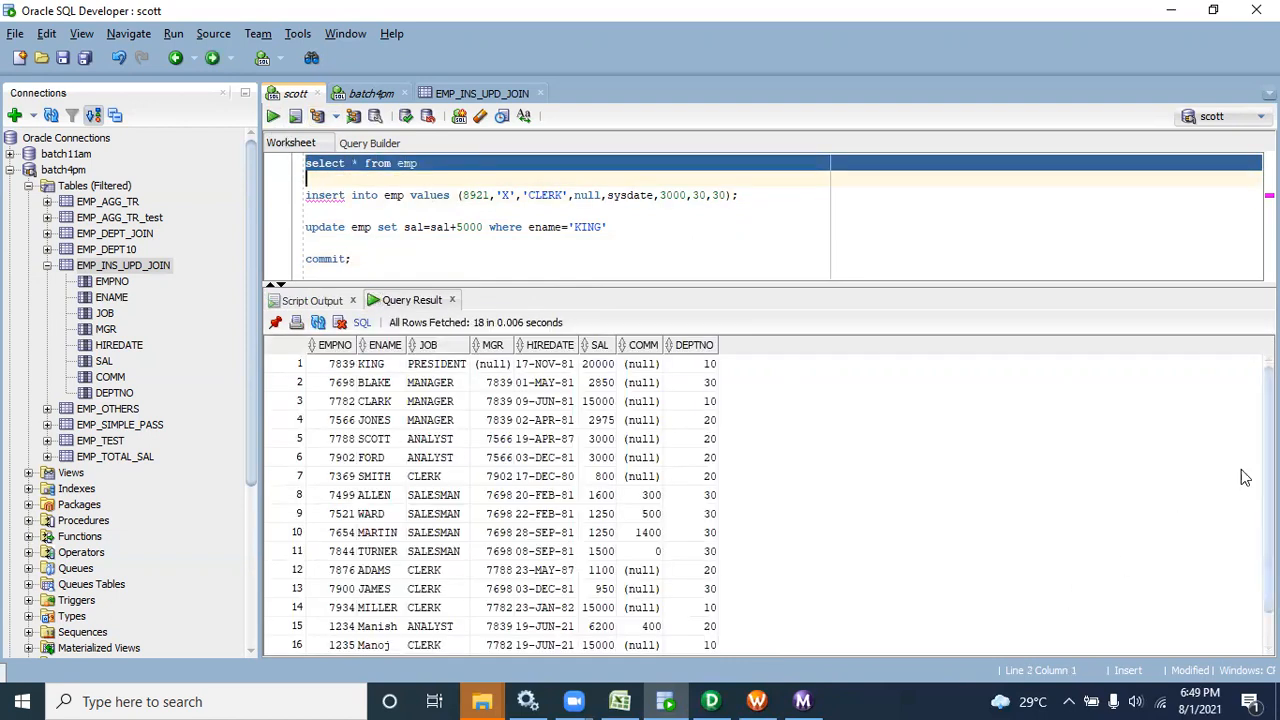
drag(906, 287, 883, 242)
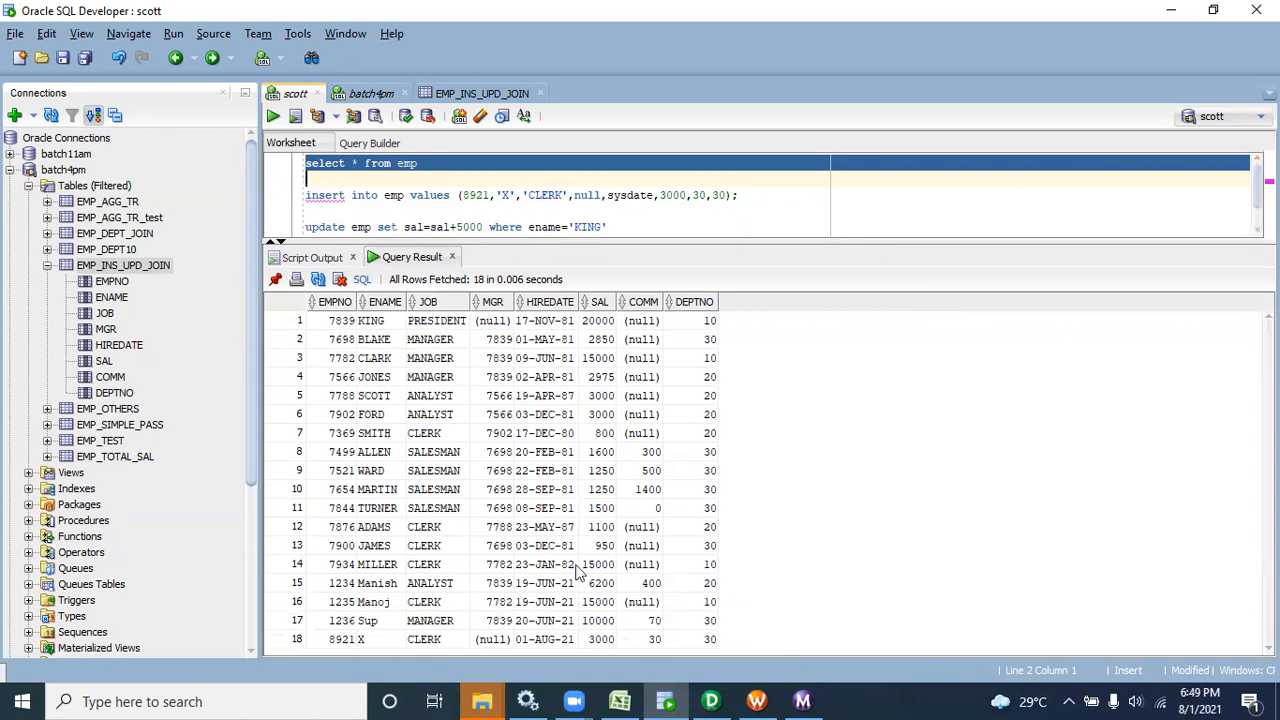
click(300, 640)
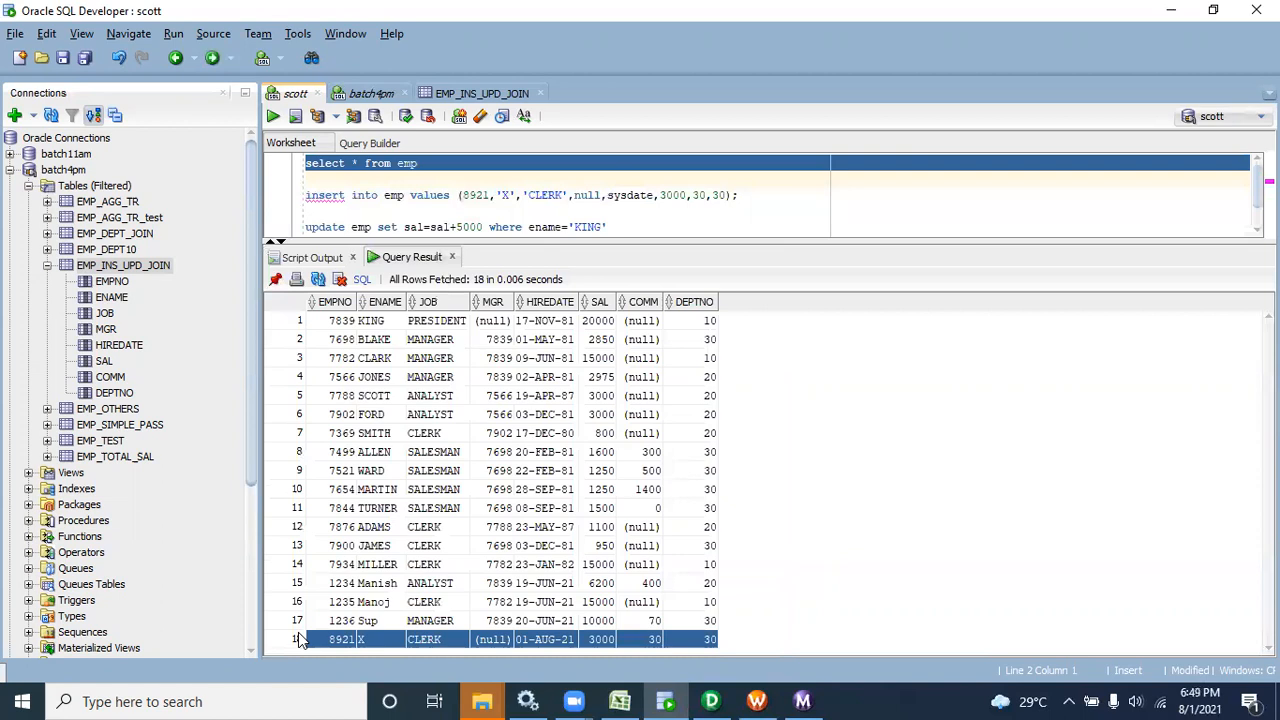
double_click(311, 315)
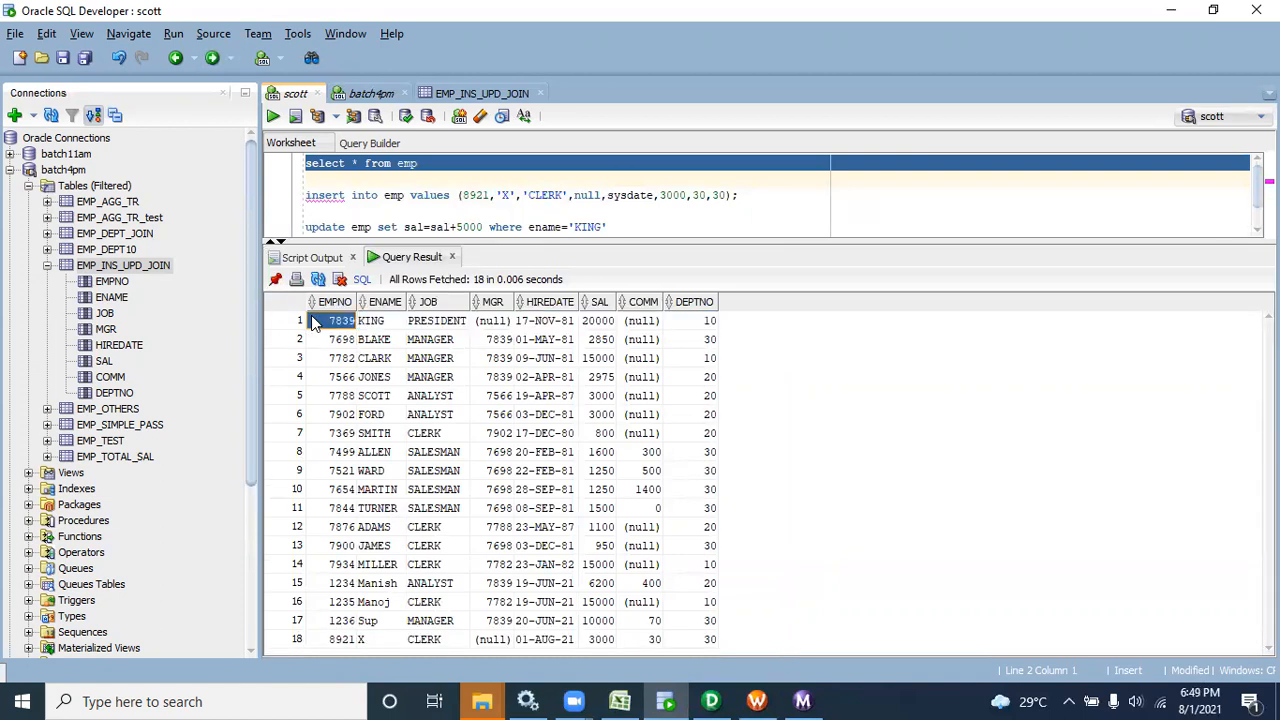
click(300, 321)
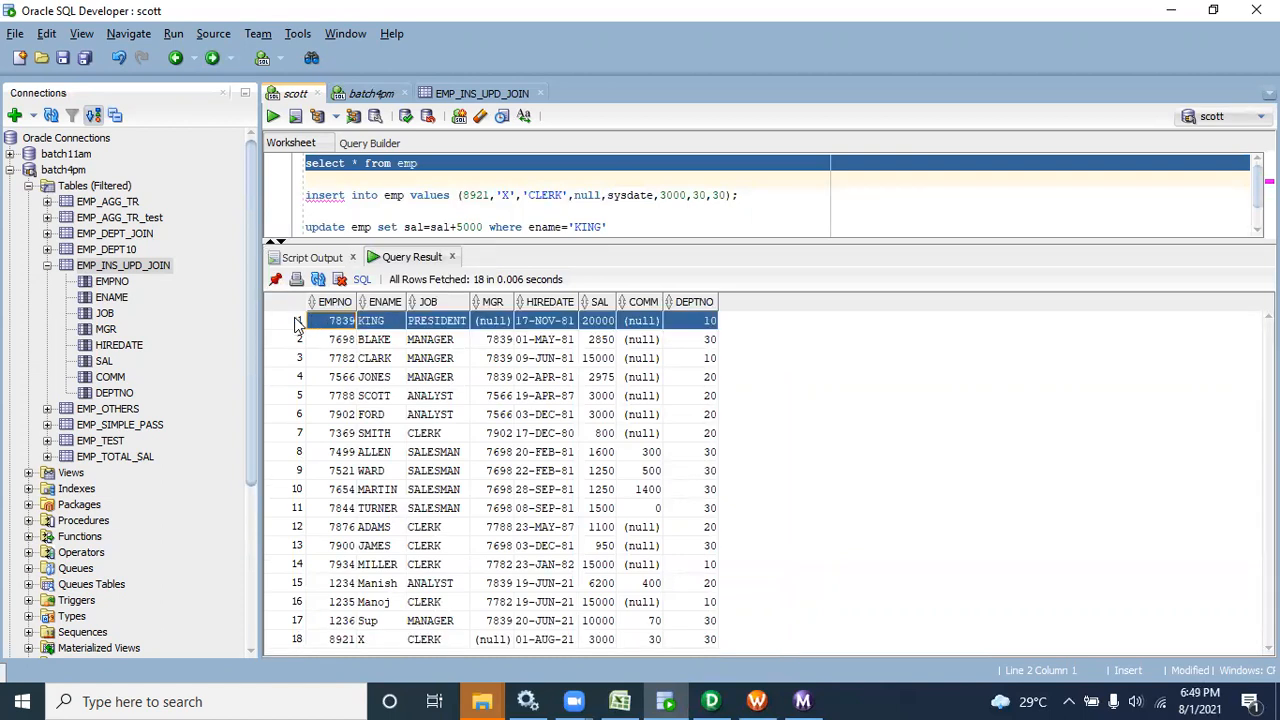
ctrl+click(286, 639)
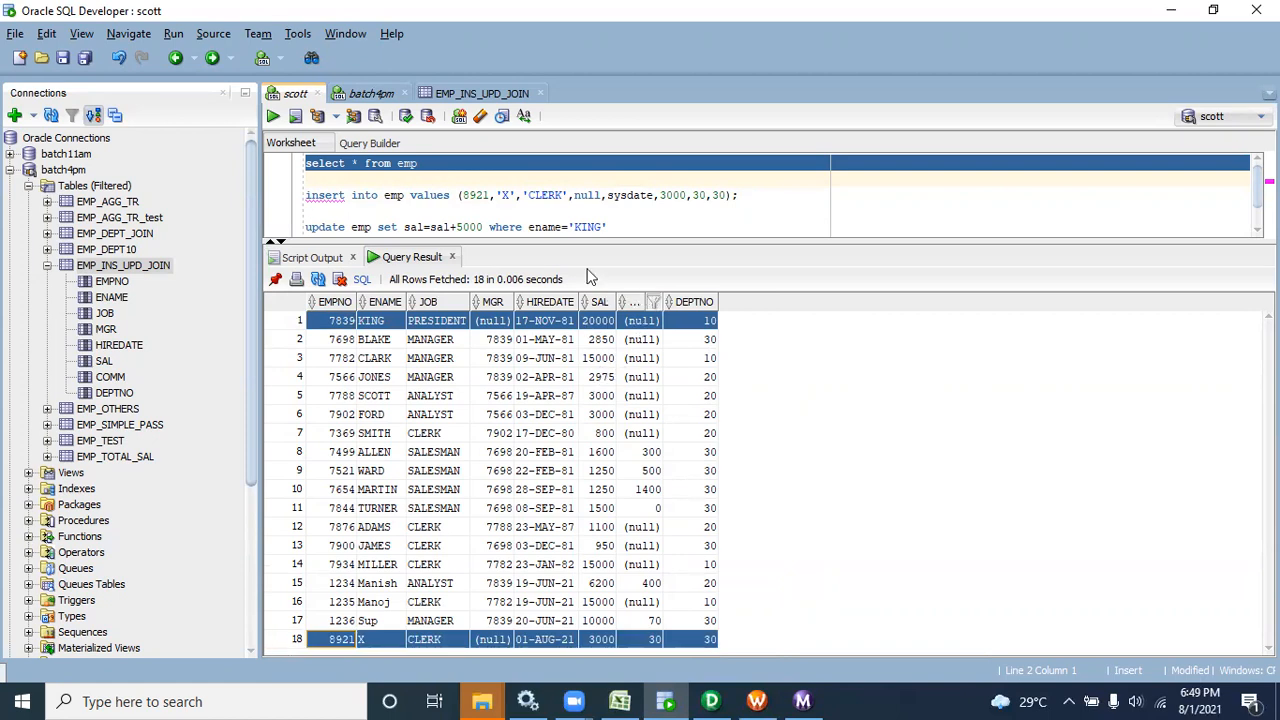
- Check the PRESIDENT row and the row list in the batch4pm emp_ins_upd_join result against the changed scott emp rows
click(372, 94)
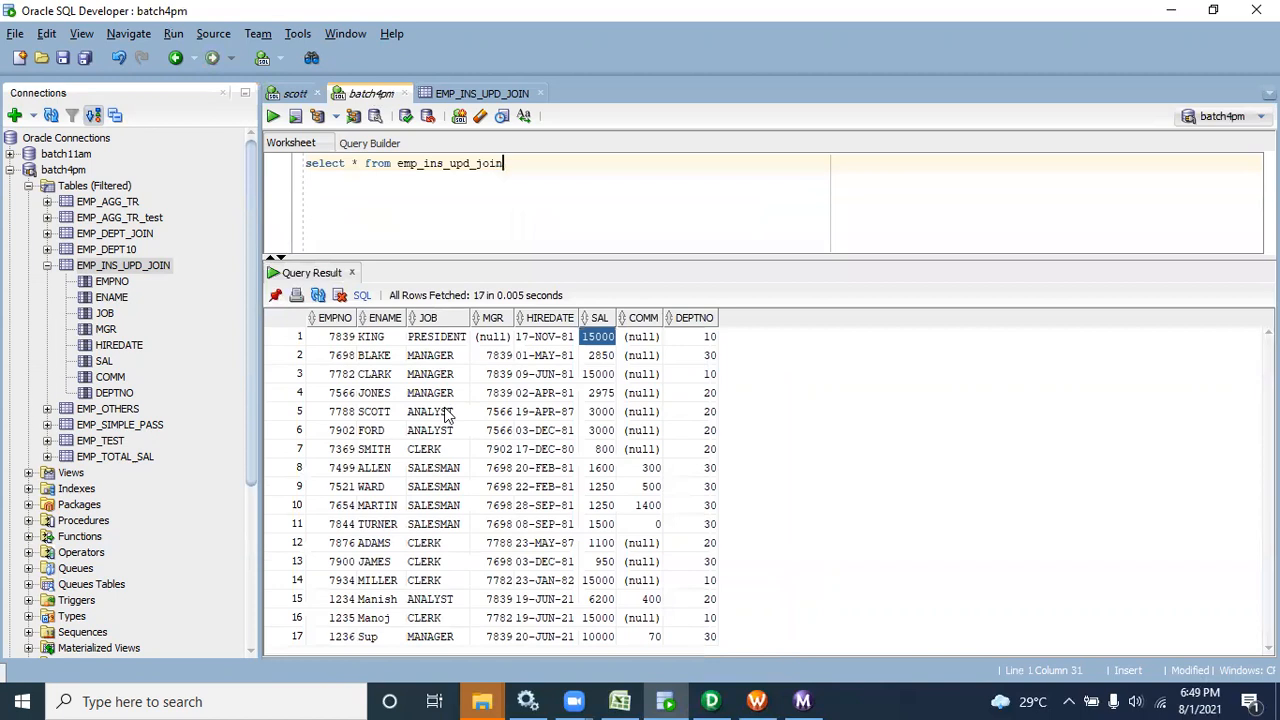
click(294, 338)
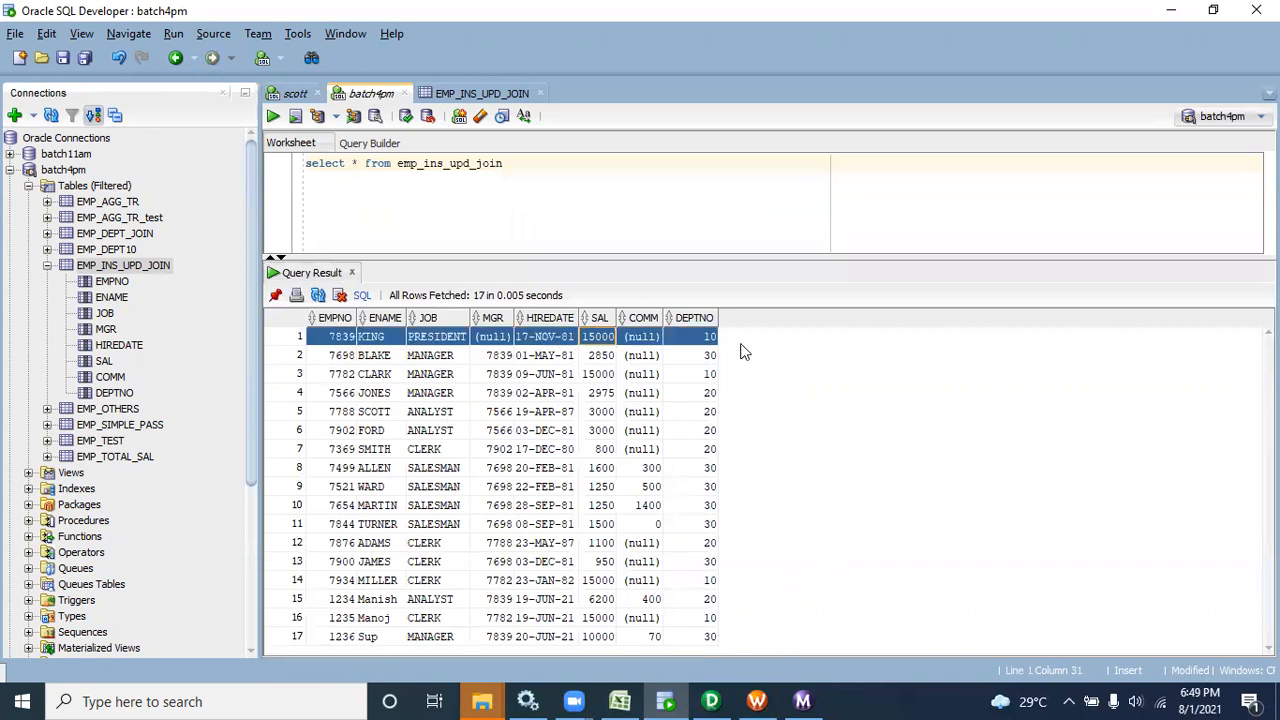
drag(719, 258, 719, 225)
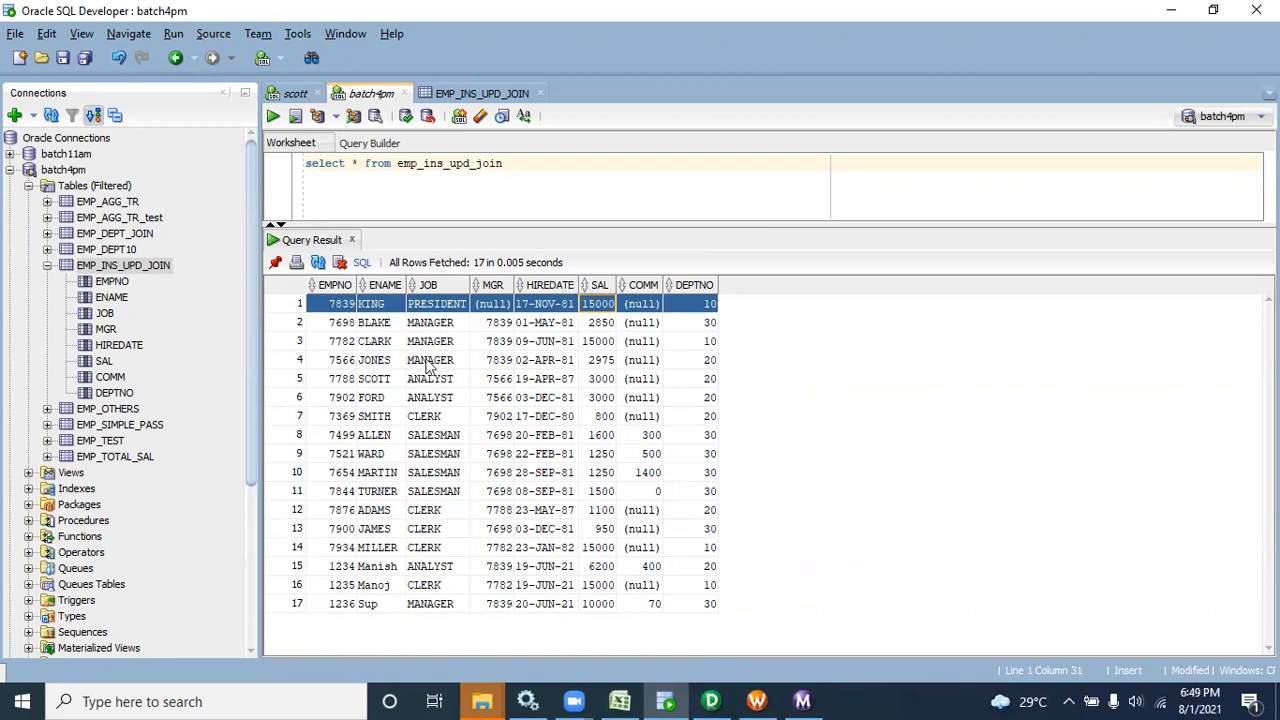
click(289, 95)
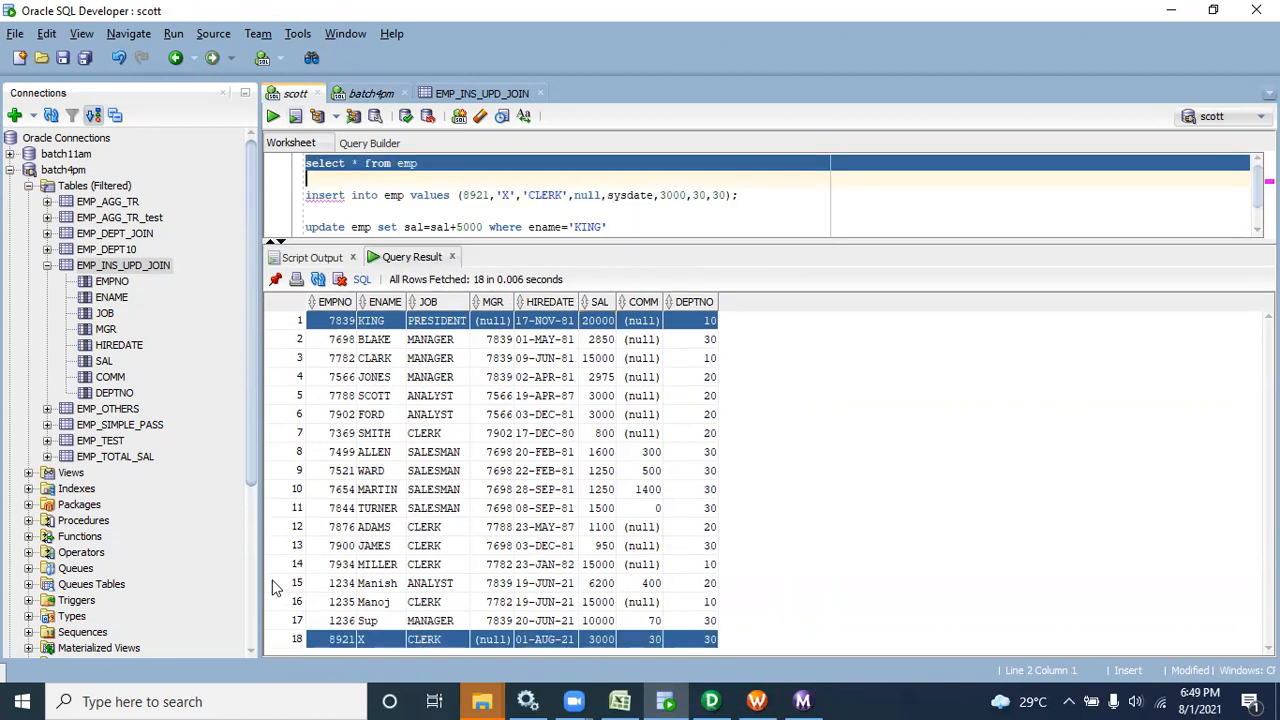
- Switch to Workflow Monitor, restart the s_m_EMP_INS_UPD_JOIN session task and select its new run
click(803, 700)
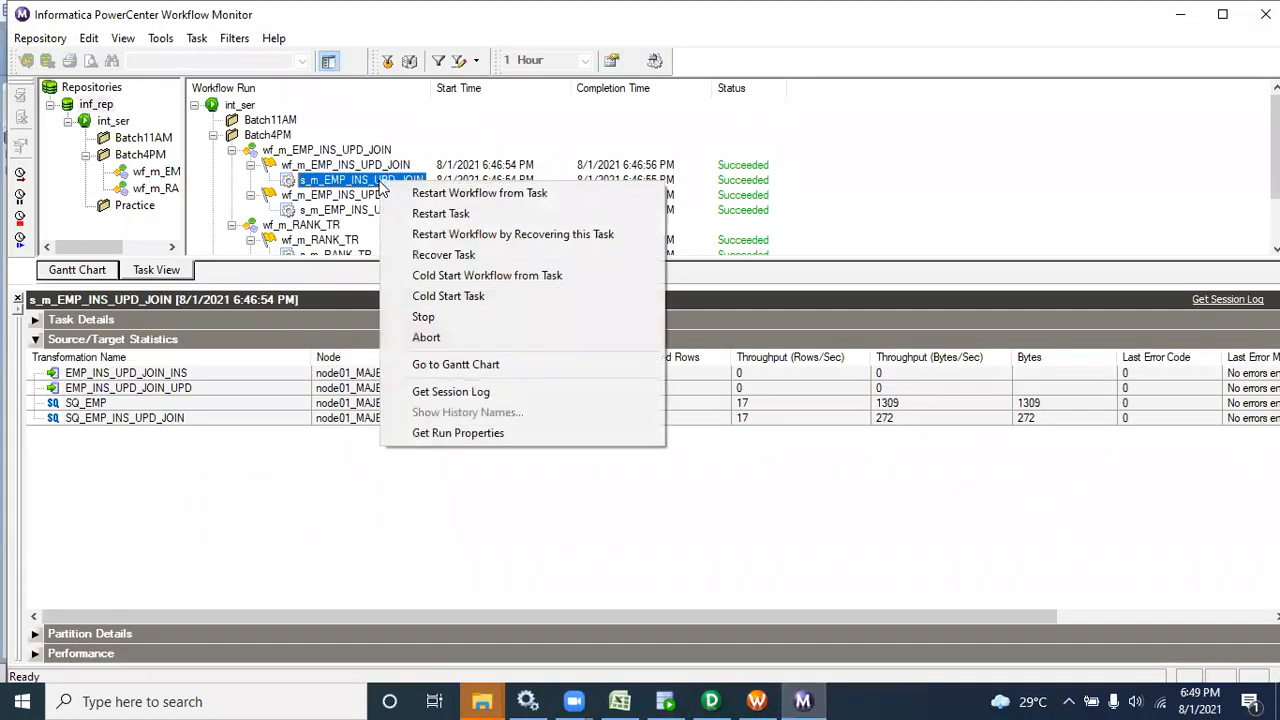
click(423, 214)
click(370, 182)
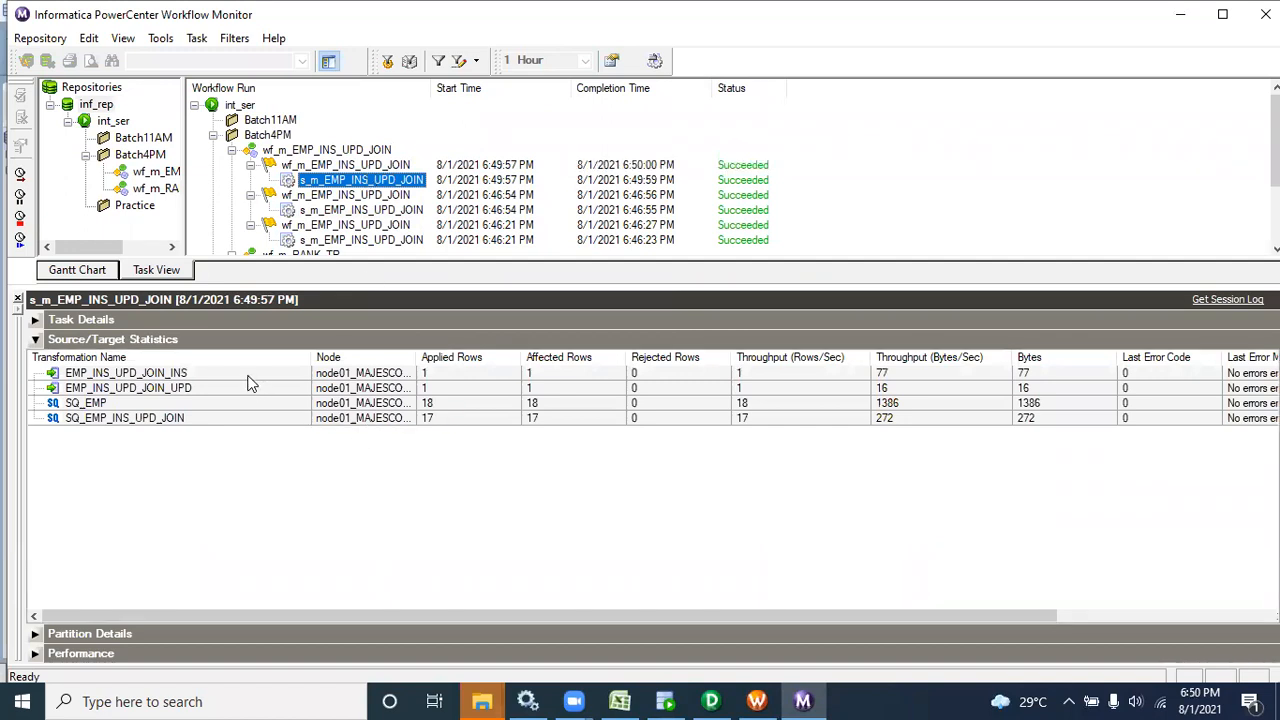
- Examine the new run's row statistics for the EMP_INS_UPD_JOIN_INS and EMP_INS_UPD_JOIN_UPD targets, referring to the mapping in the Designer
click(251, 374)
click(254, 390)
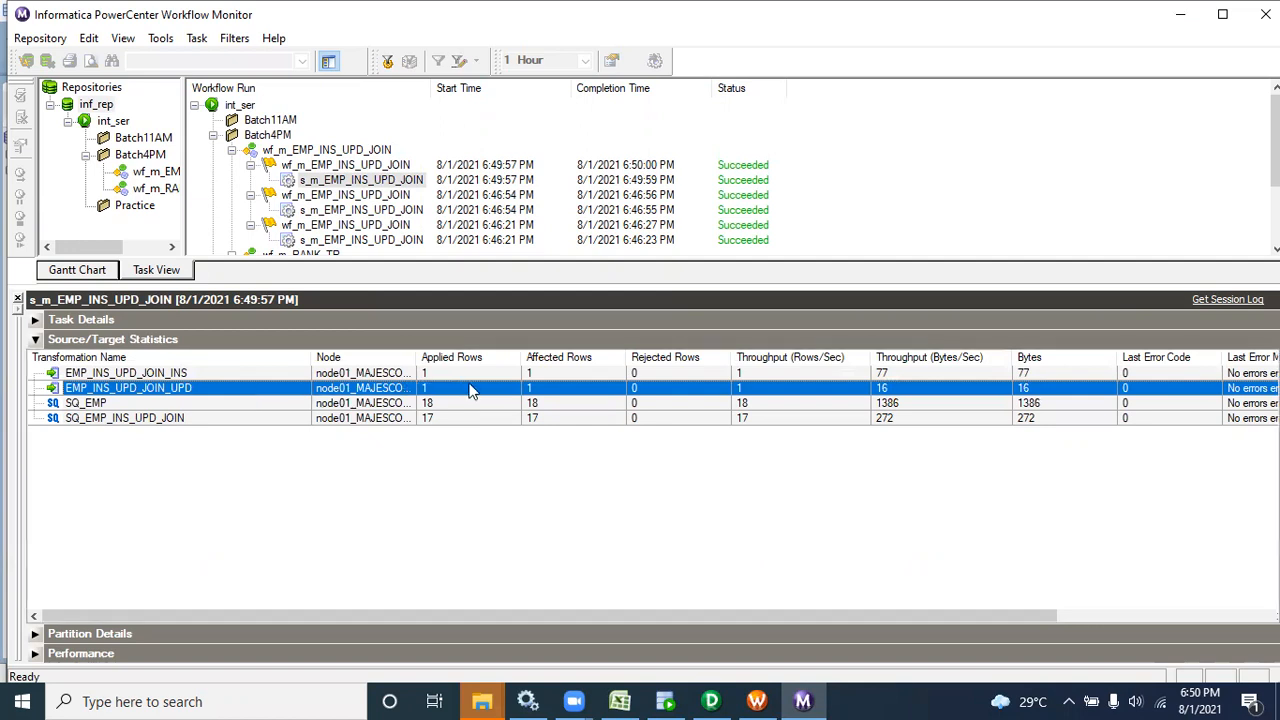
click(279, 374)
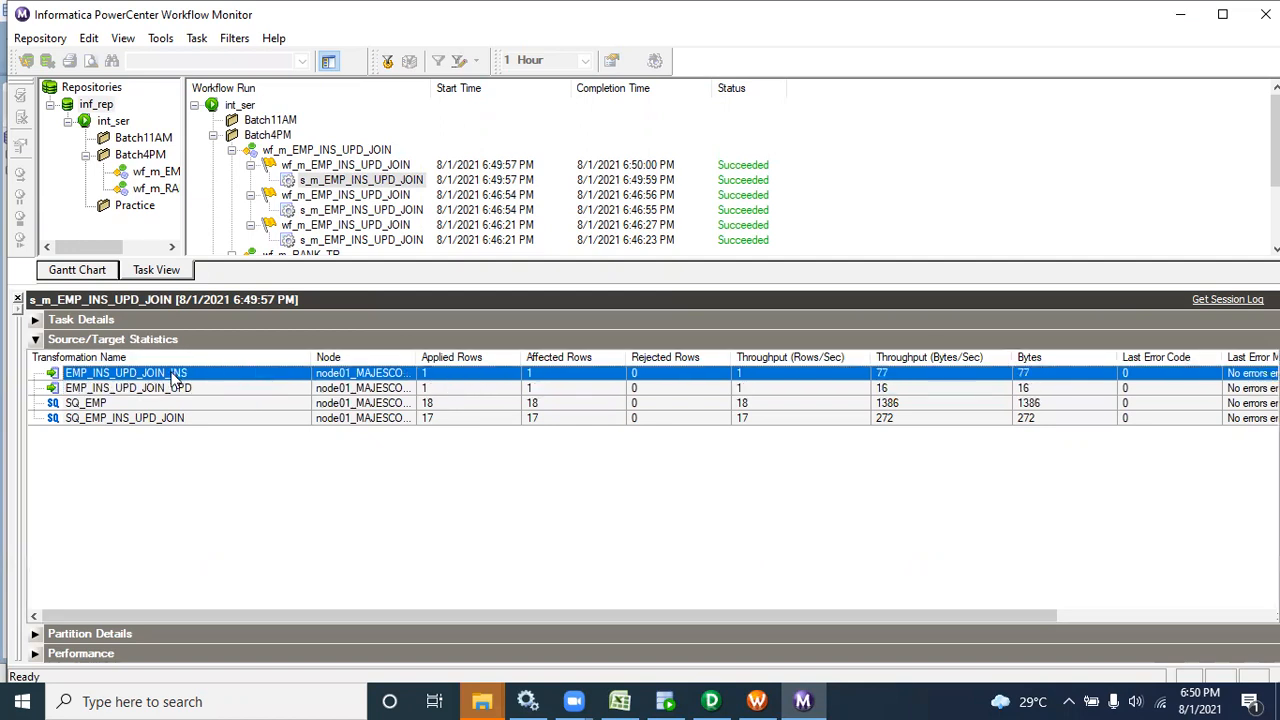
click(711, 701)
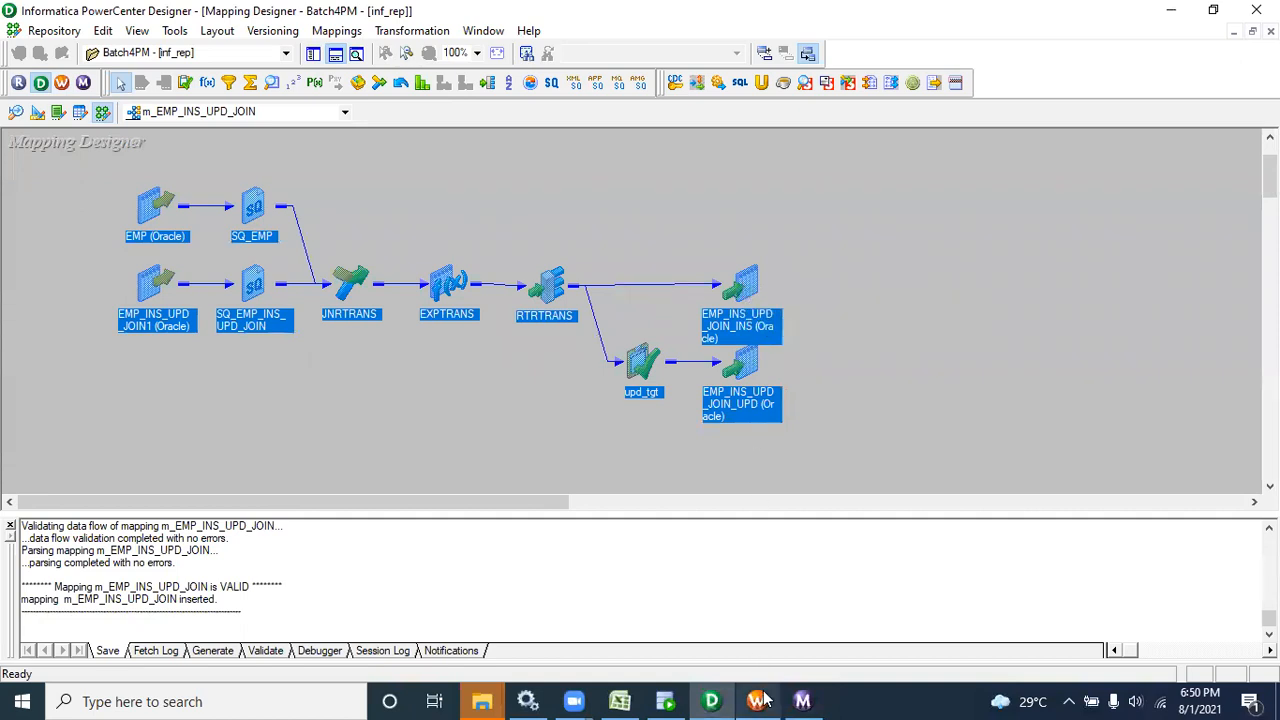
click(802, 701)
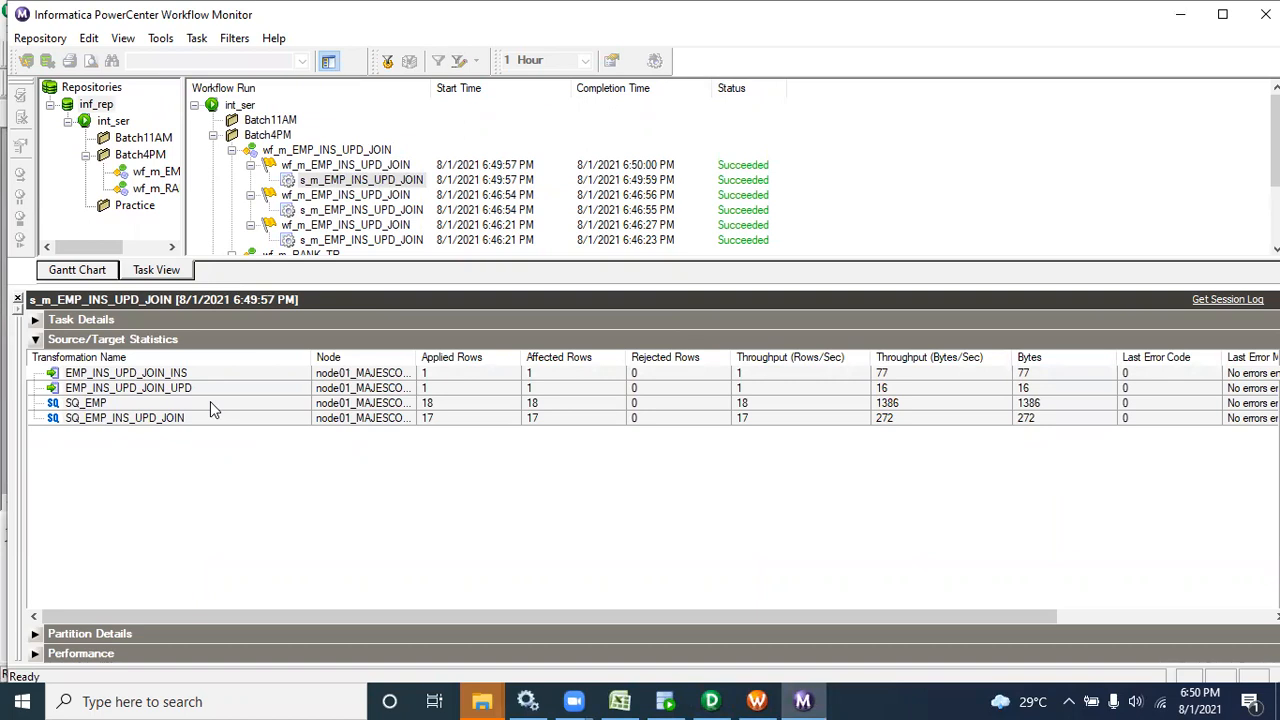
click(198, 374)
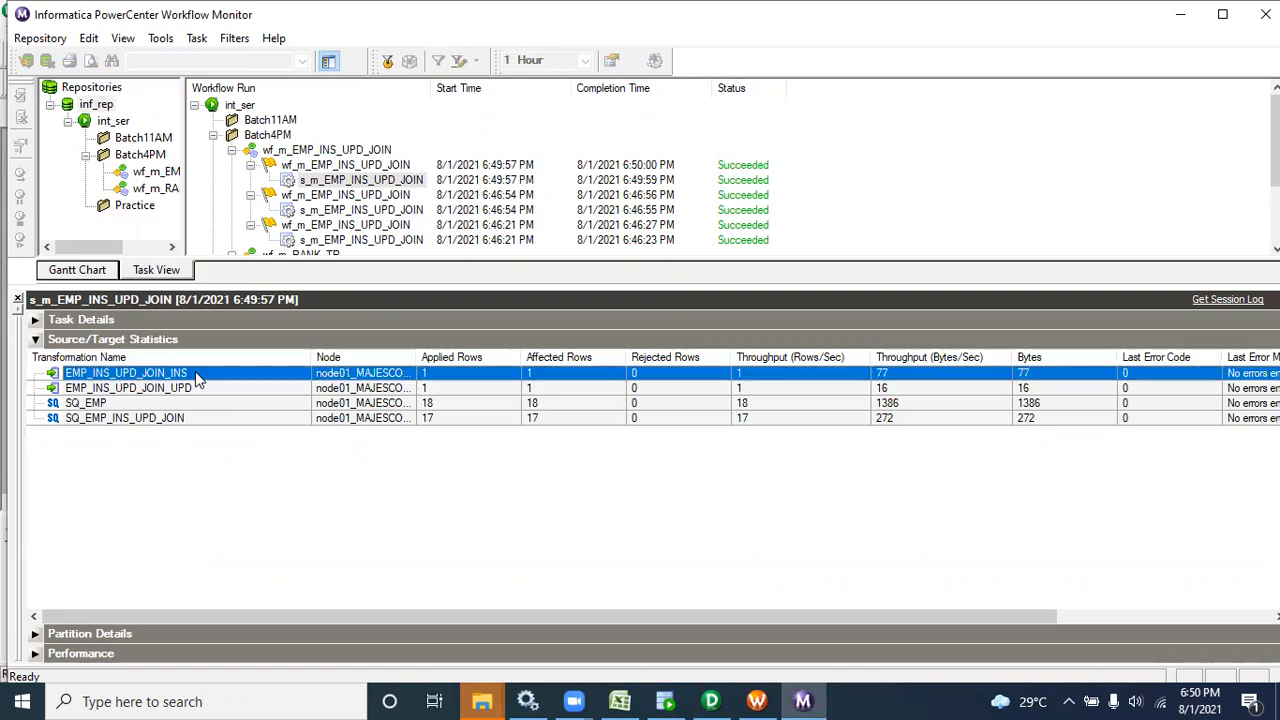
click(200, 389)
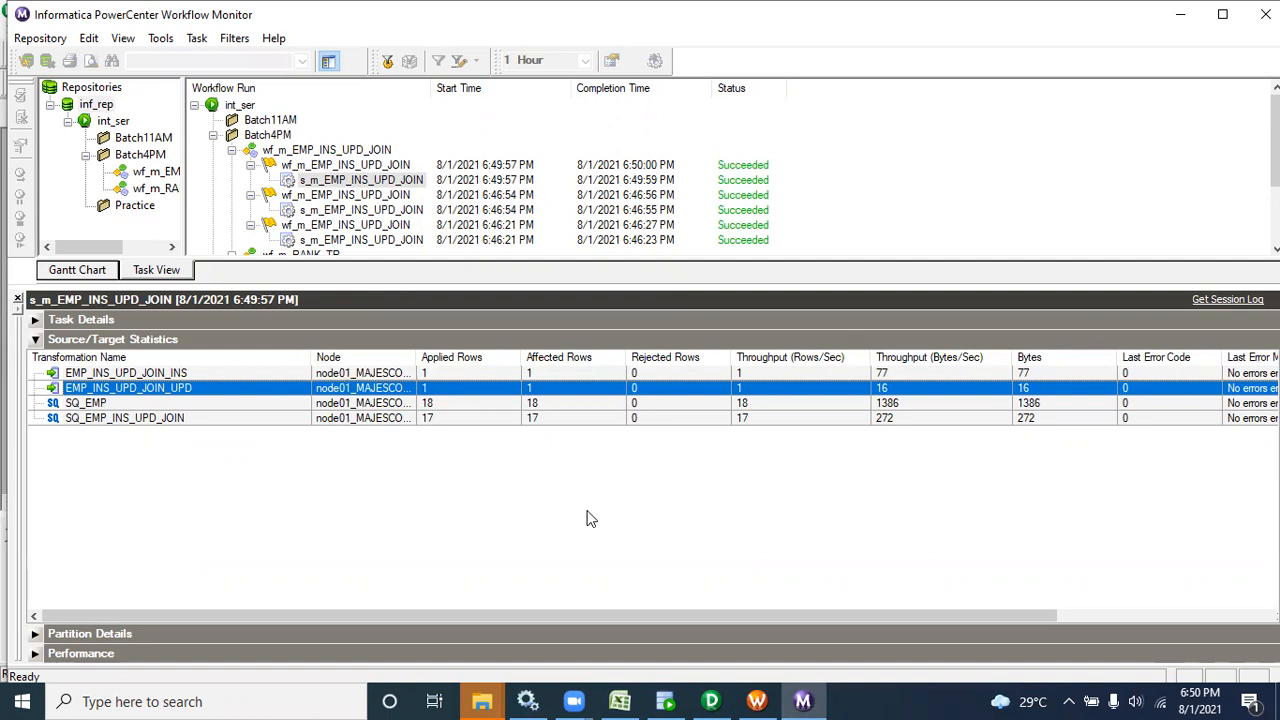
- Switch to SQL Developer, rerun the batch4pm query "select * from emp_ins_upd_join", and highlight the PRESIDENT and 8921 rows
click(665, 700)
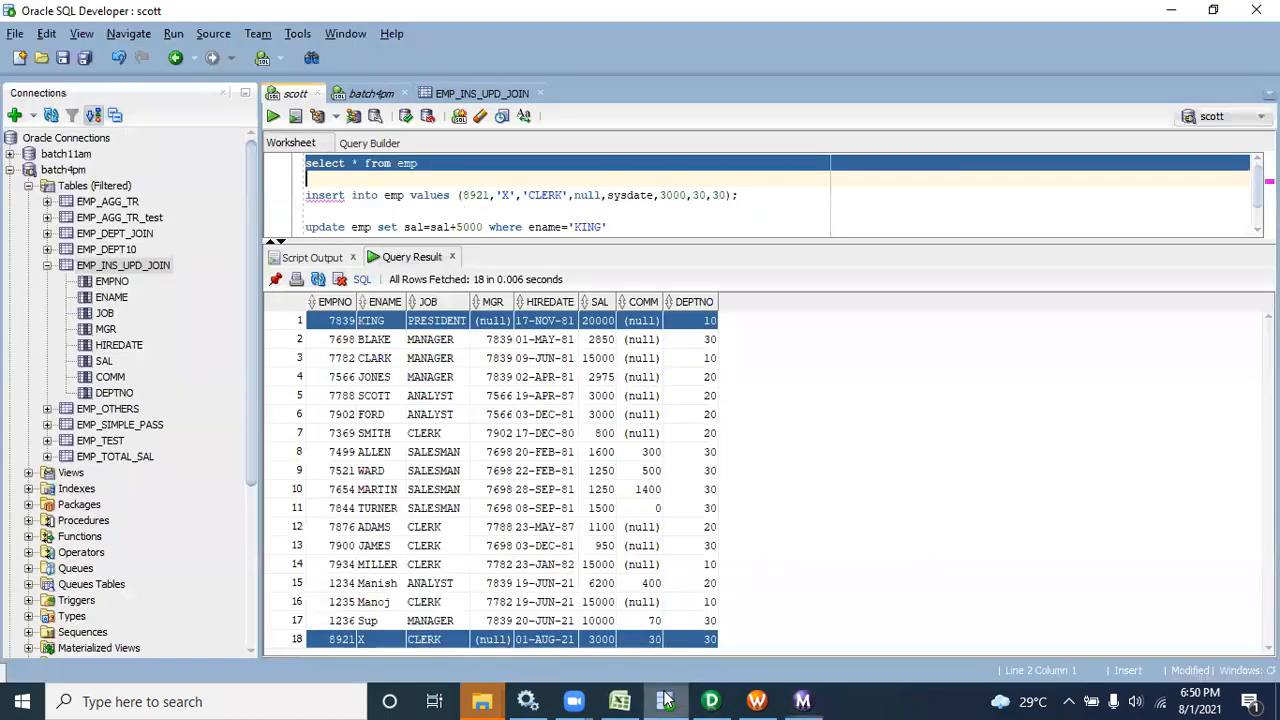
click(384, 93)
click(273, 117)
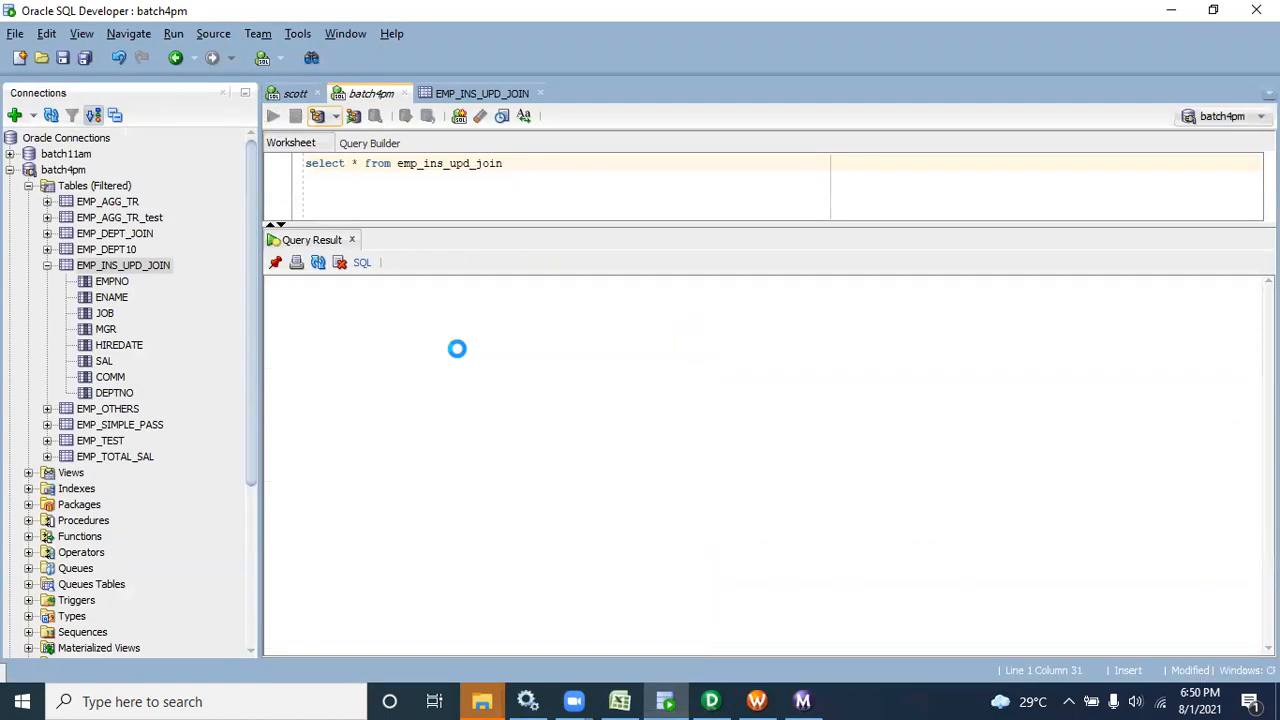
click(305, 306)
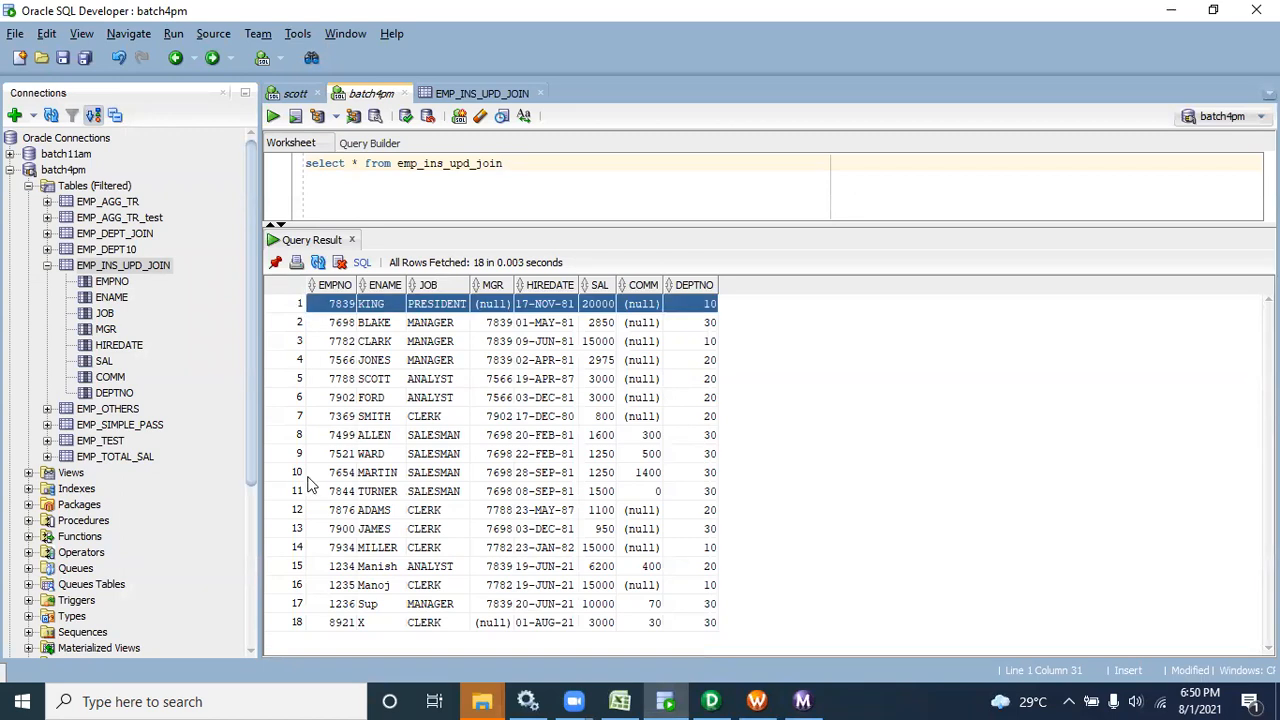
ctrl+click(288, 620)
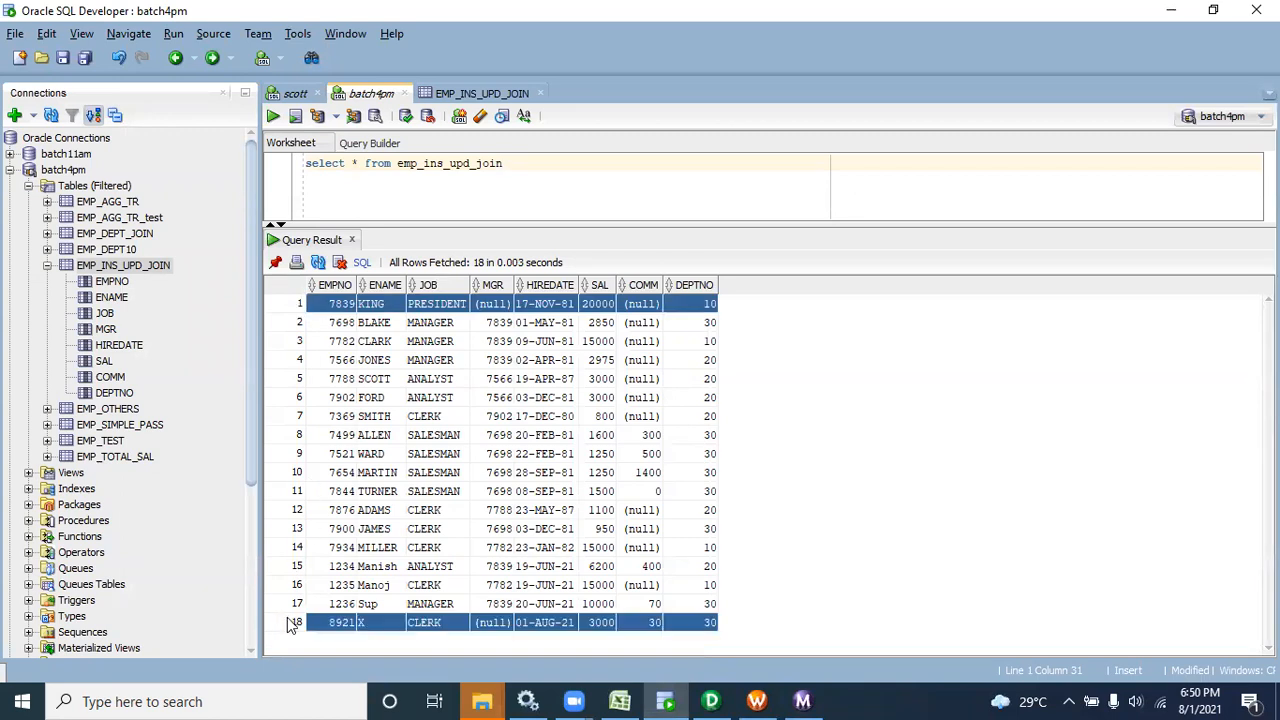
- Highlight rows 2 through 17 of the emp_ins_upd_join result, leaving out the PRESIDENT and 8921 rows
drag(326, 326, 380, 410)
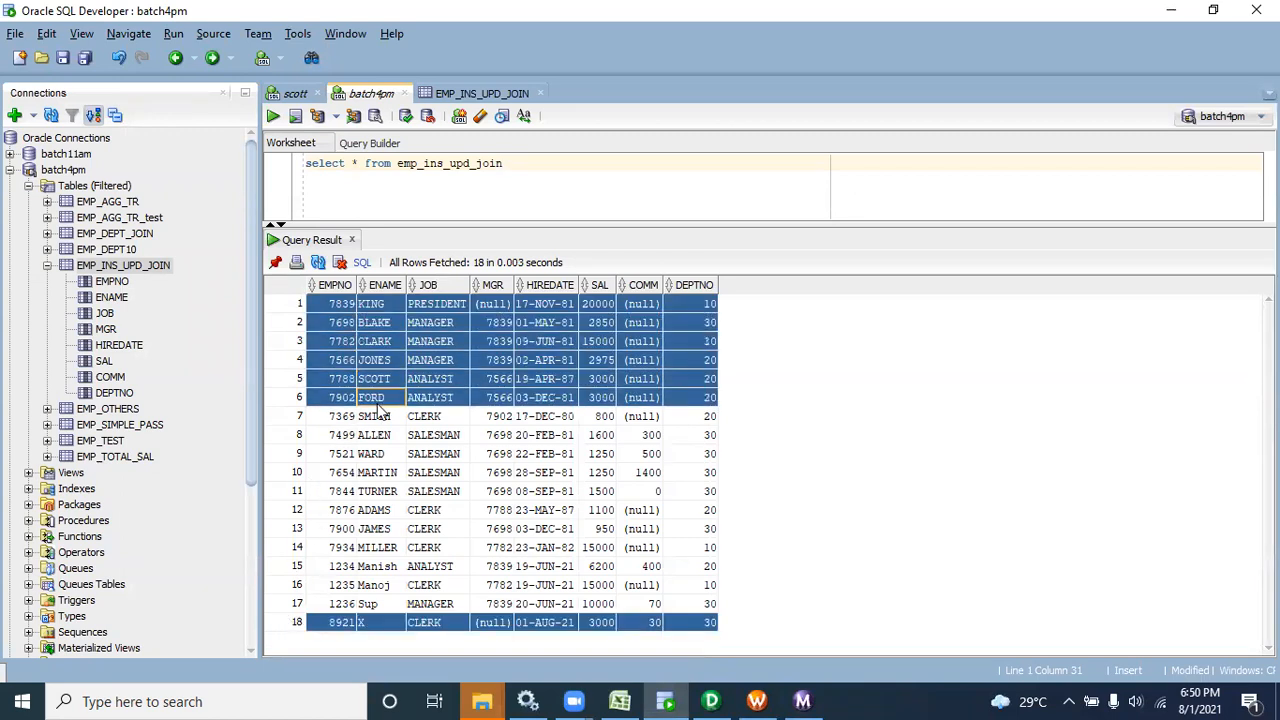
click(330, 330)
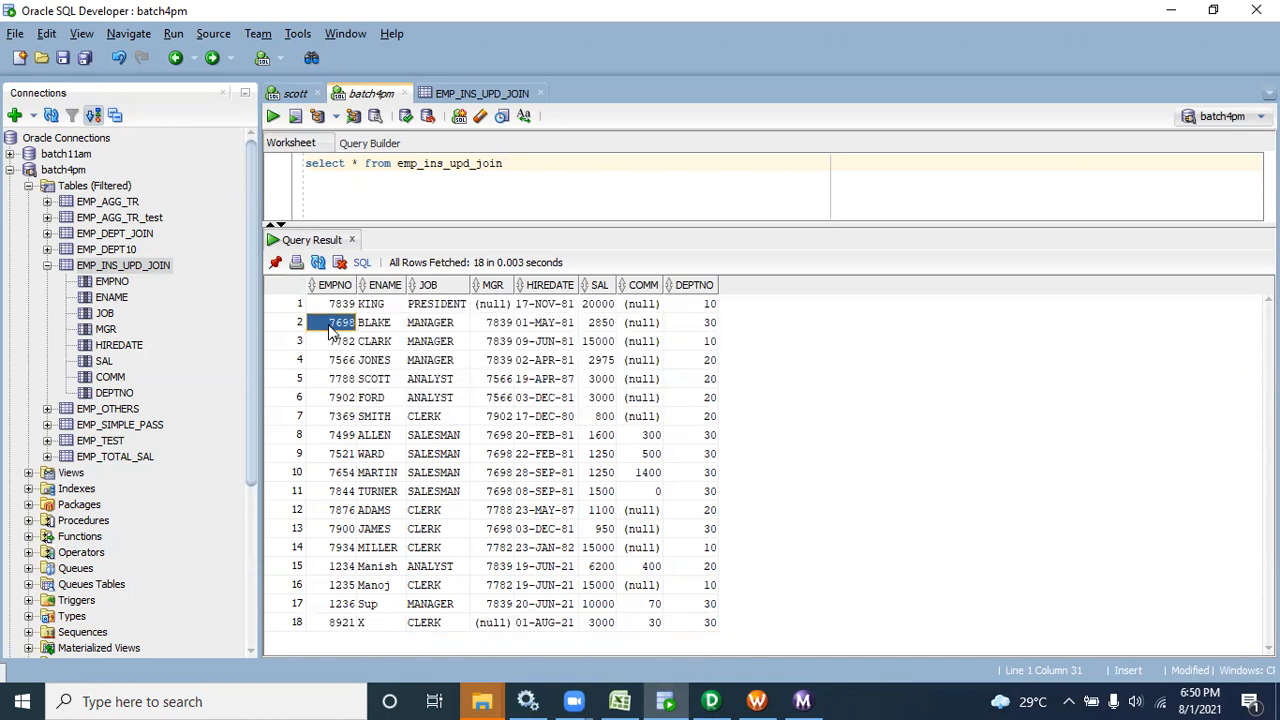
shift+click(712, 607)
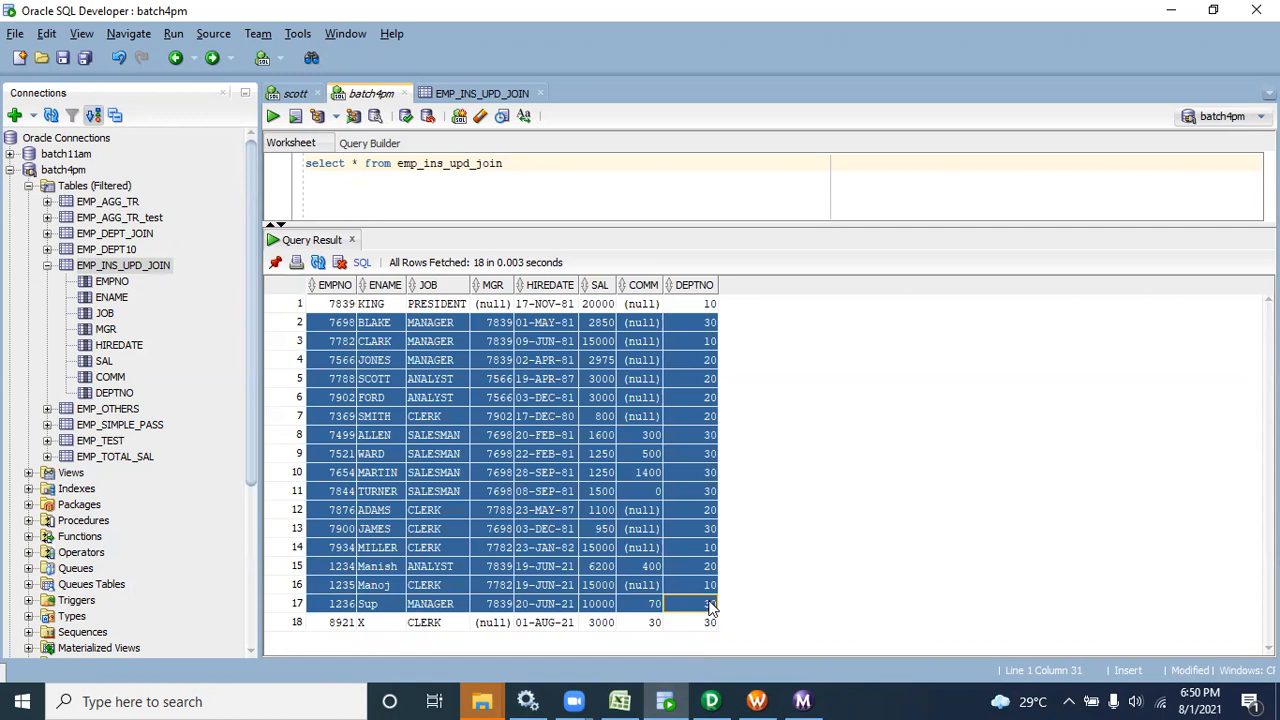
- Switch to Workflow Monitor and compare the latest run's statistics for both source qualifiers with those for the insert and update targets
click(802, 701)
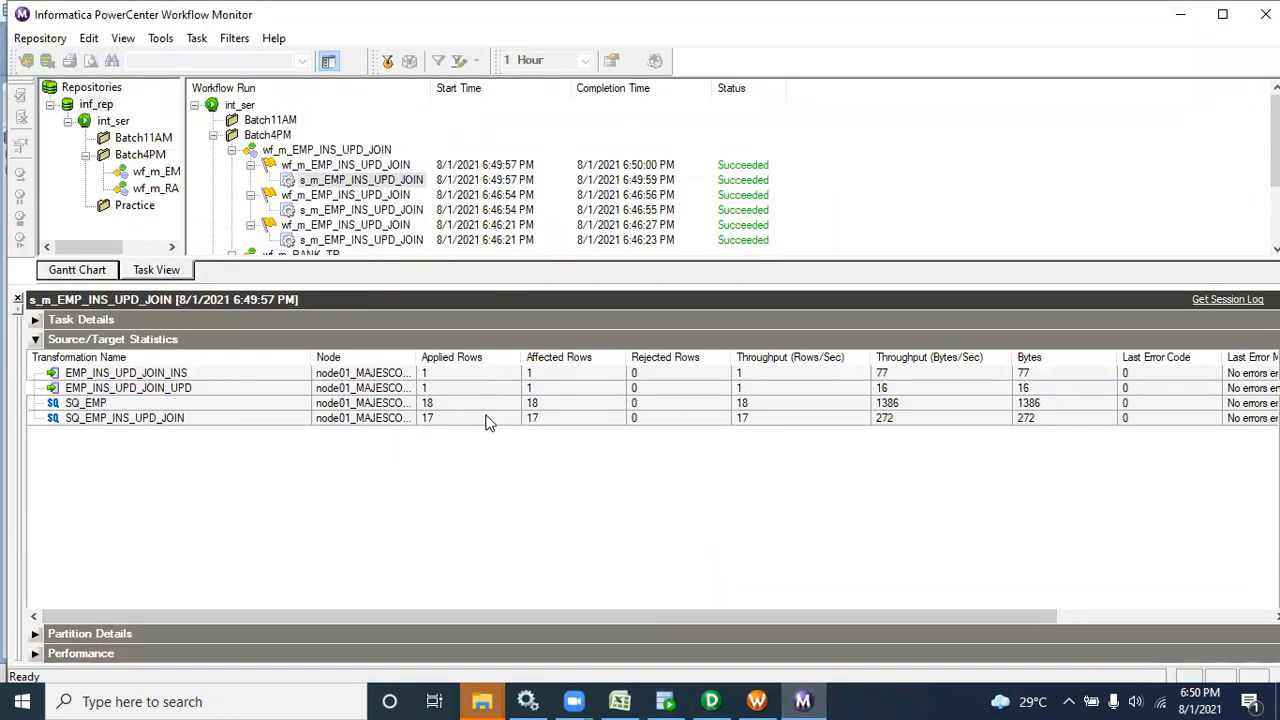
click(264, 404)
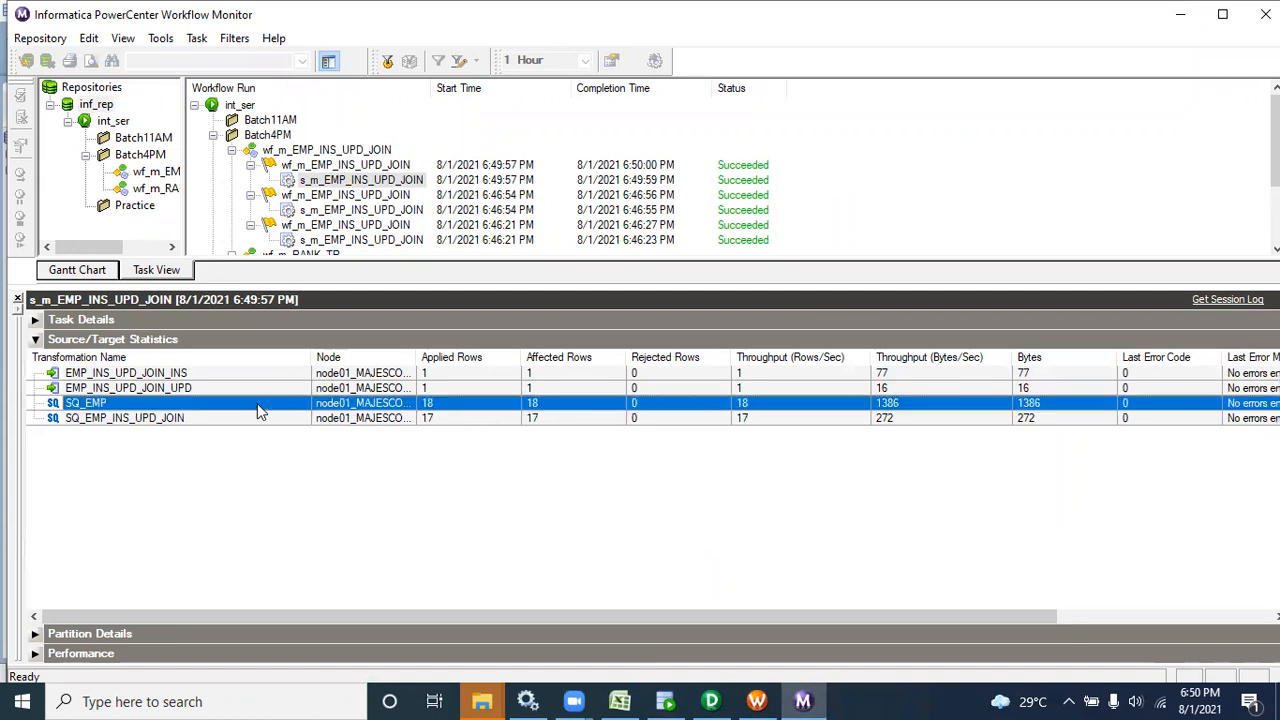
click(437, 418)
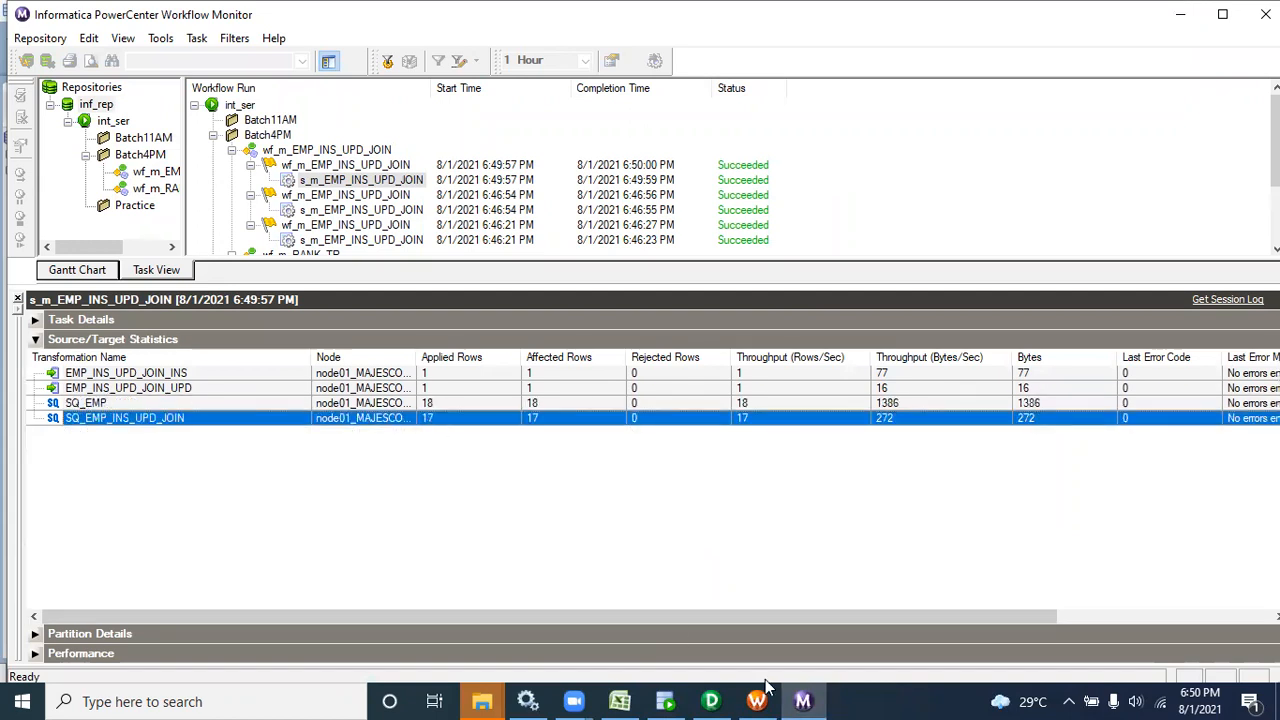
mouse_move(812, 700)
click(195, 374)
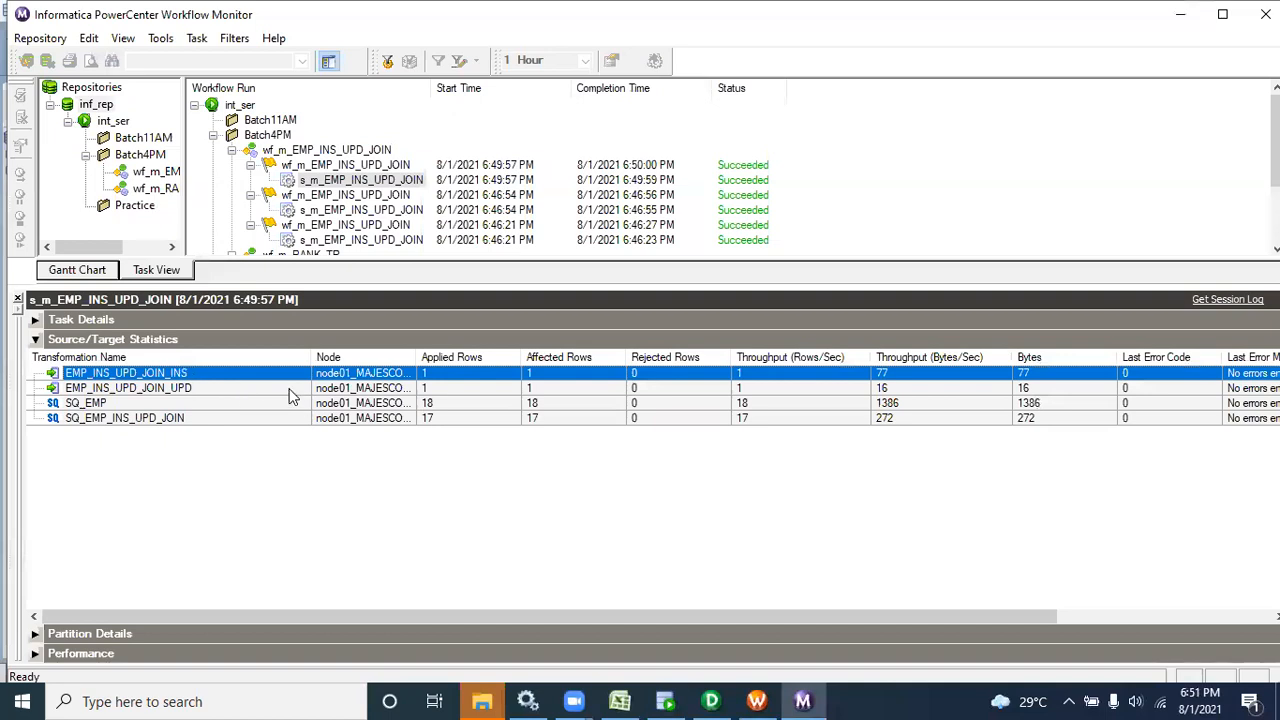
click(290, 389)
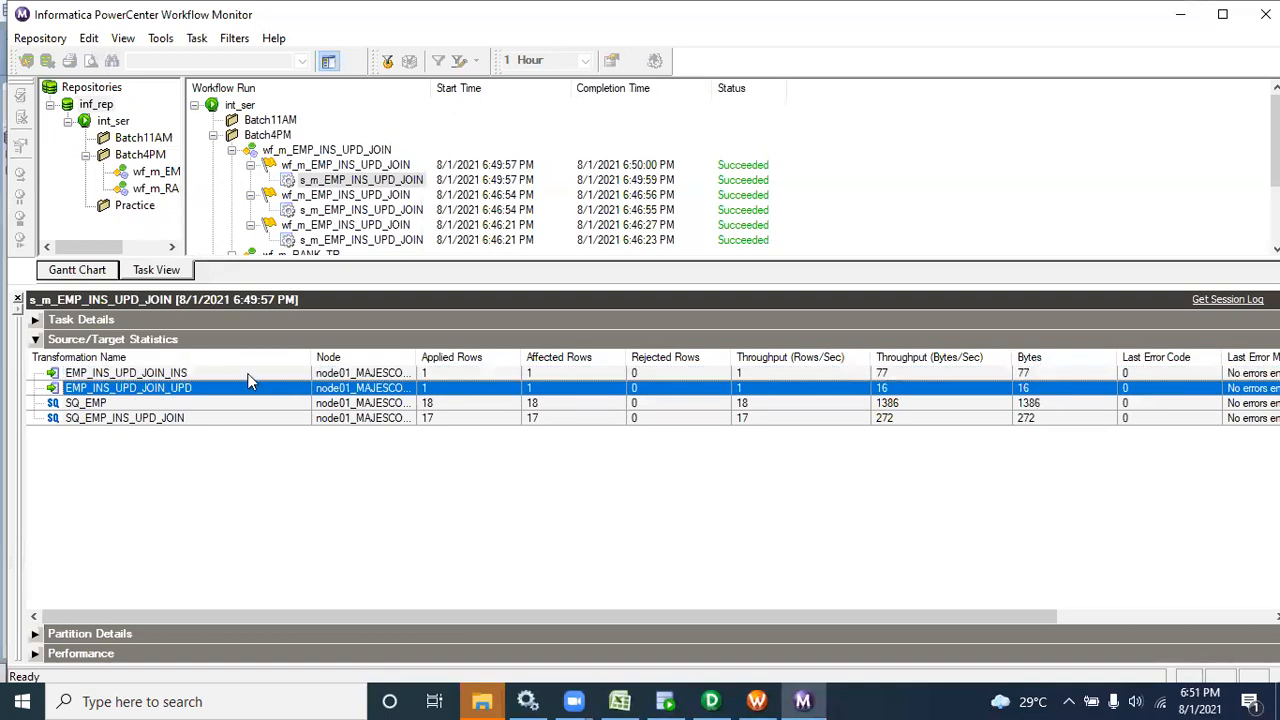
click(249, 374)
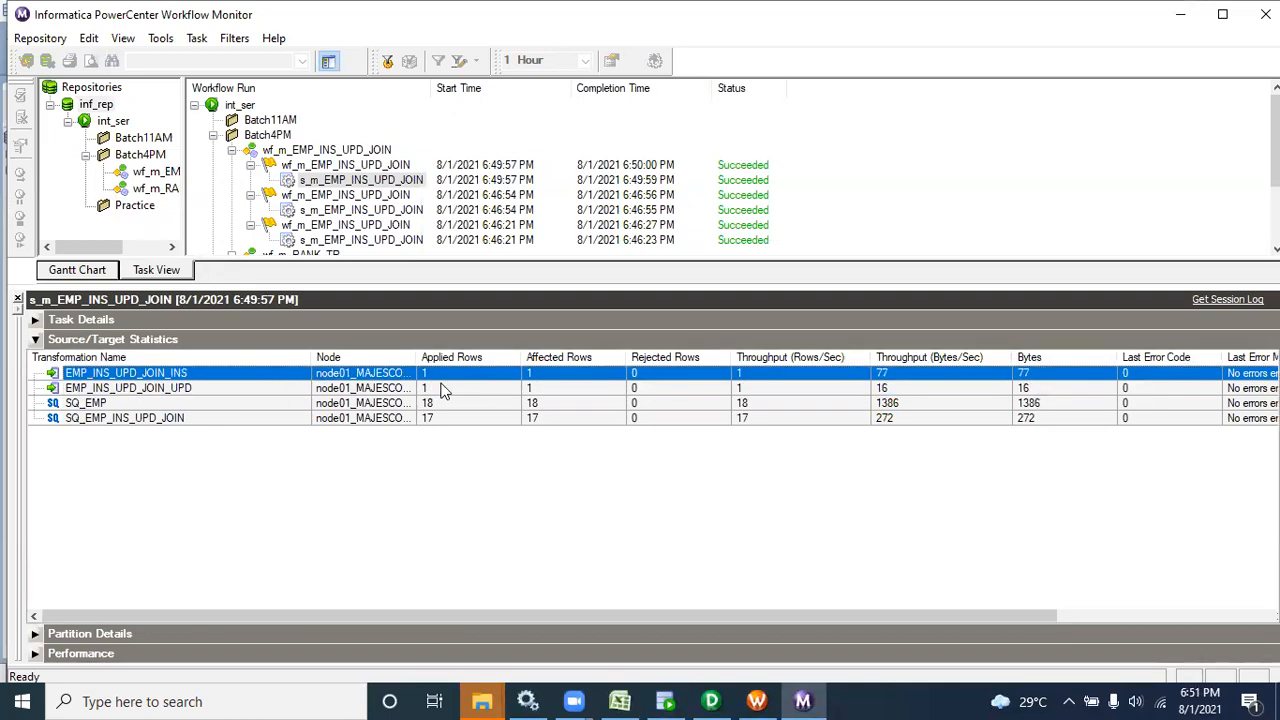
- Open the session log of the latest s_m_EMP_INS_UPD_JOIN run and maximize its window
click(370, 185)
right_click(370, 185)
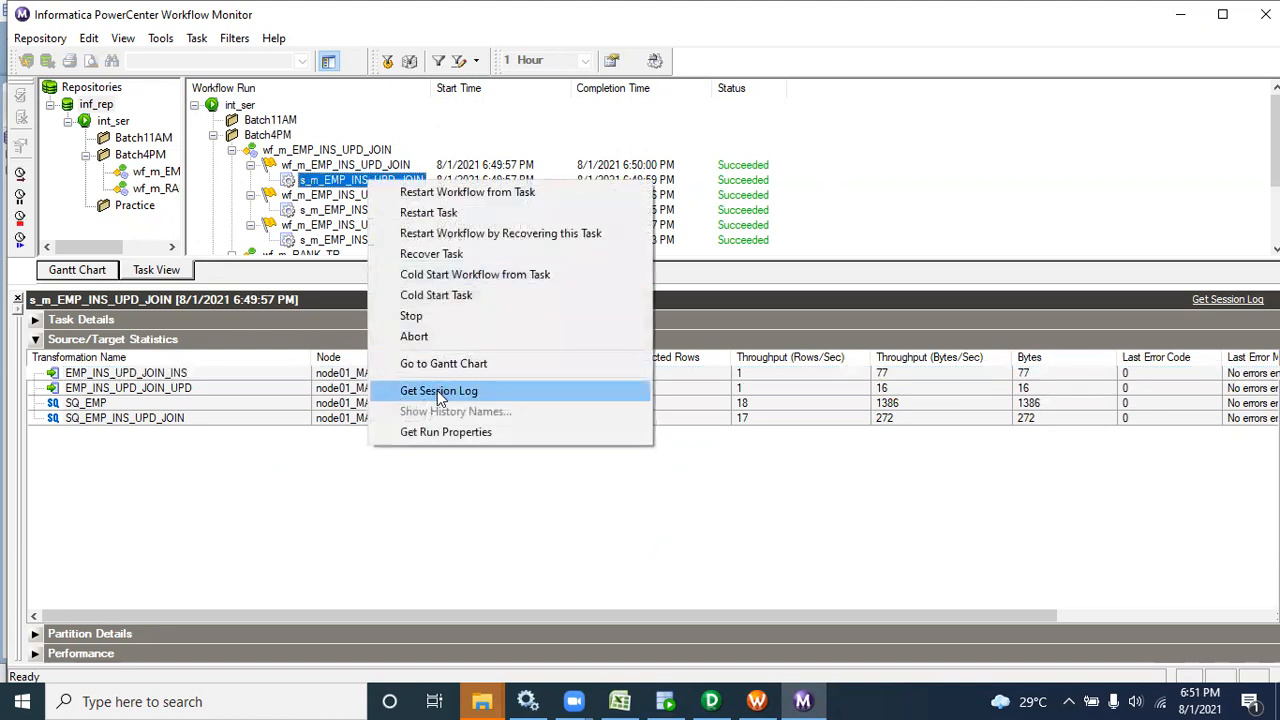
click(903, 100)
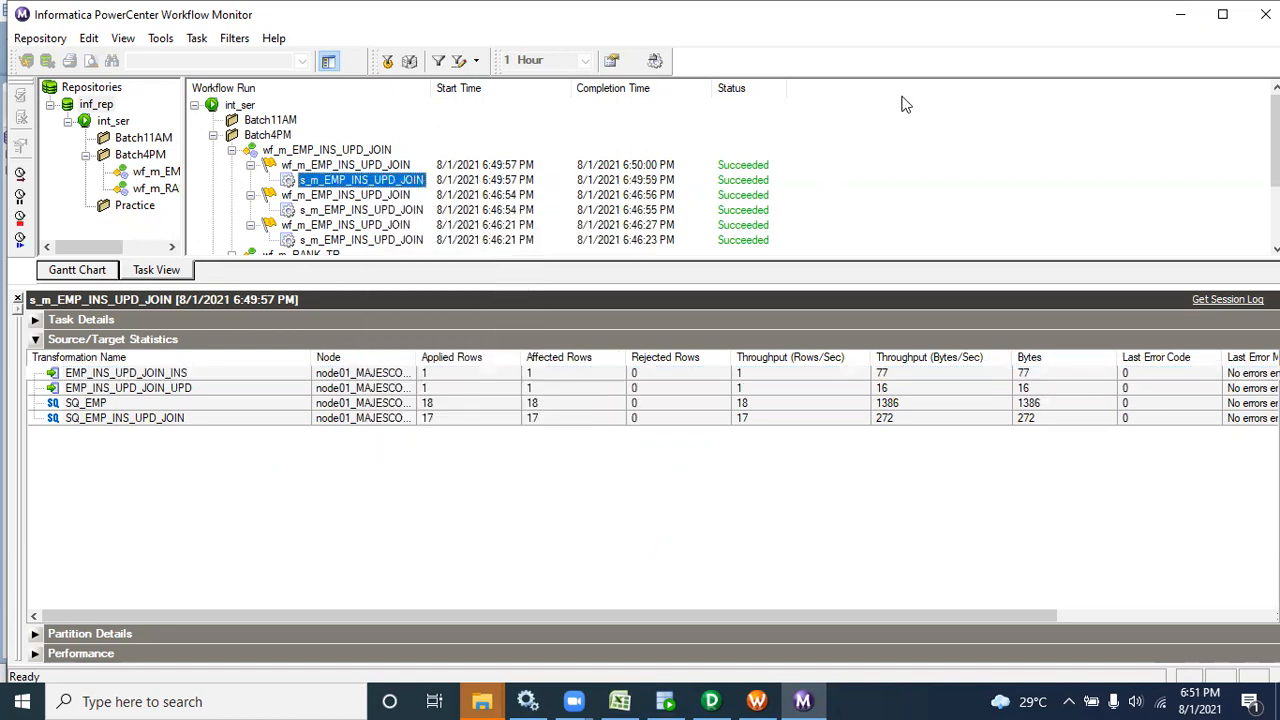
right_click(366, 190)
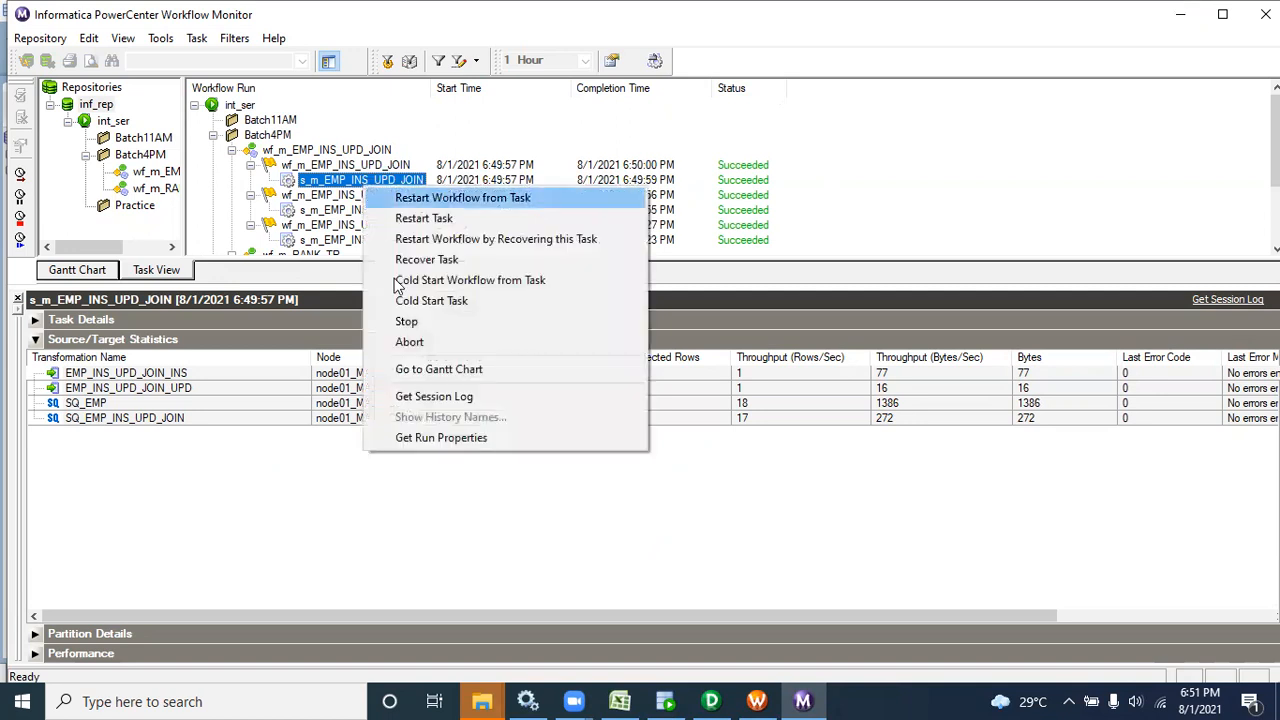
click(440, 396)
click(633, 62)
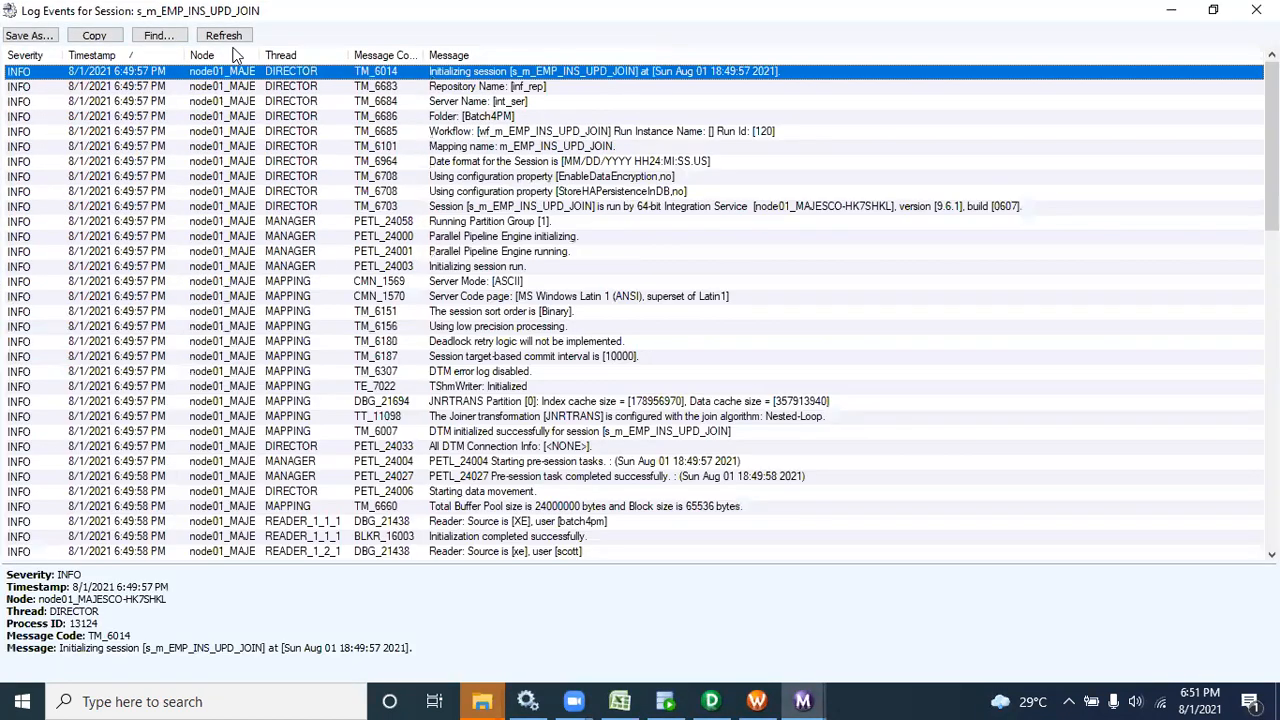
- Search the session log for "select" and go through all matches to review the source qualifier queries
click(170, 36)
text(select)
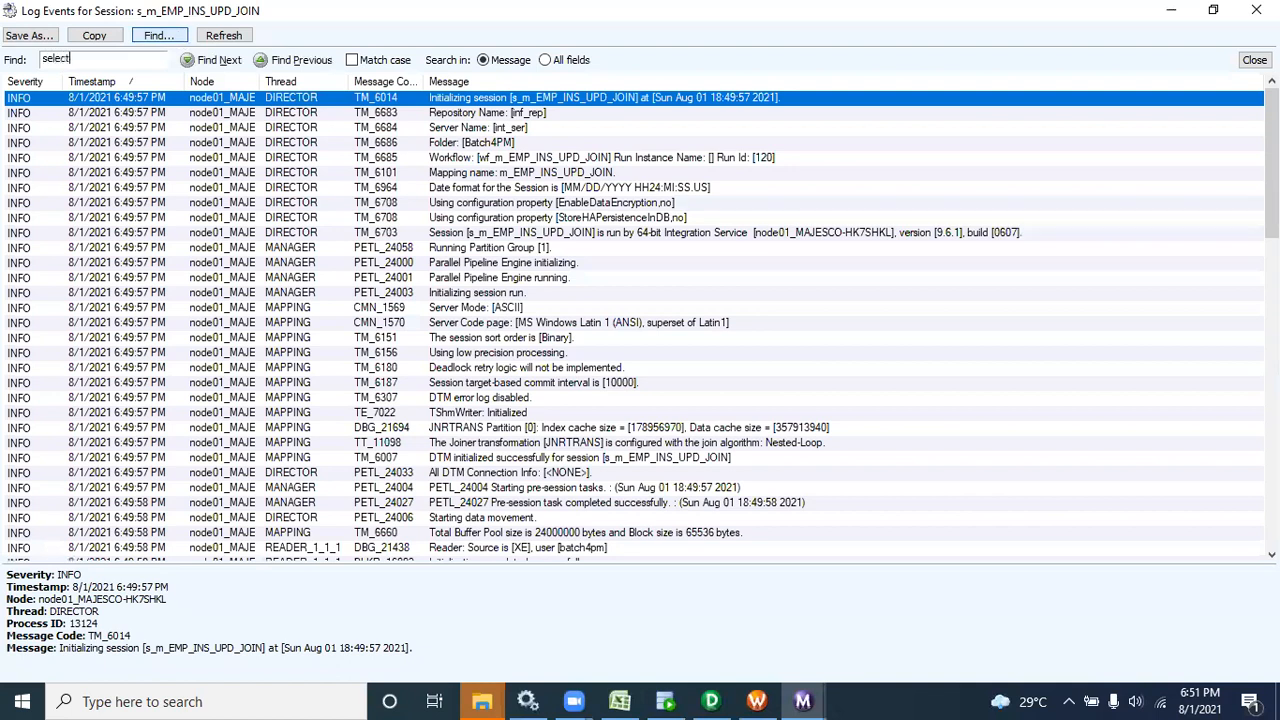
key(Return)
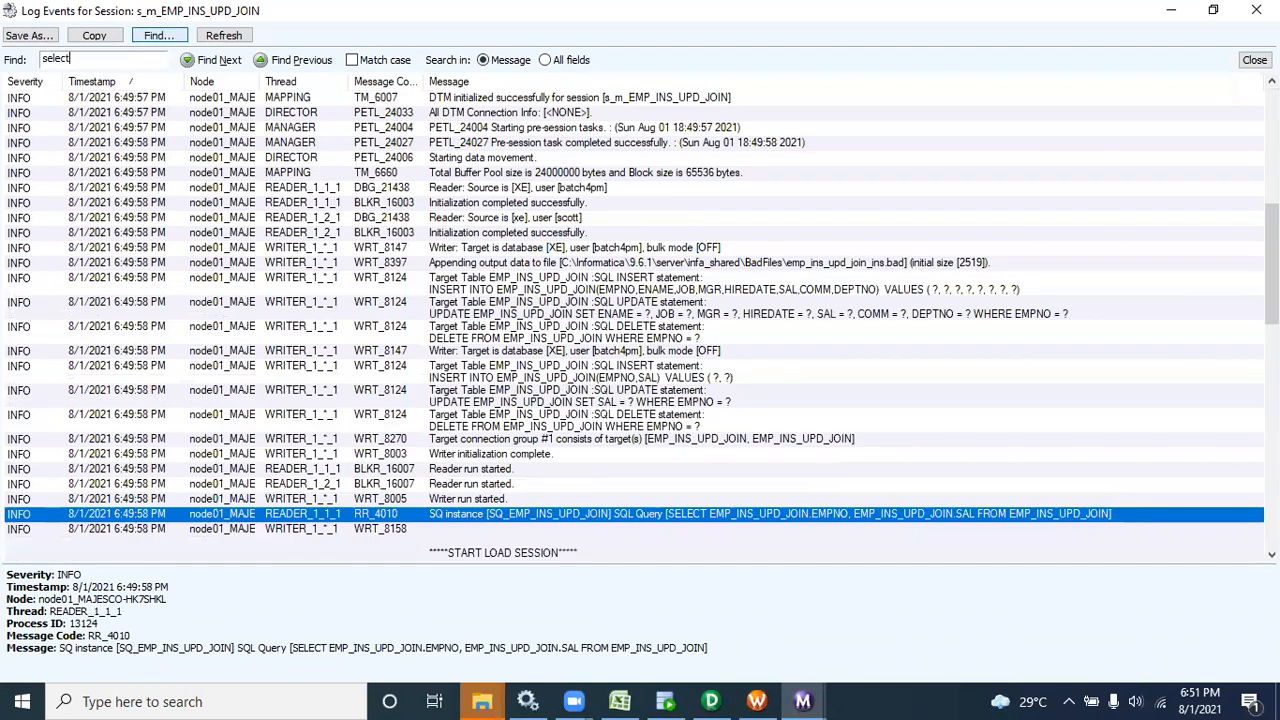
key(Return)
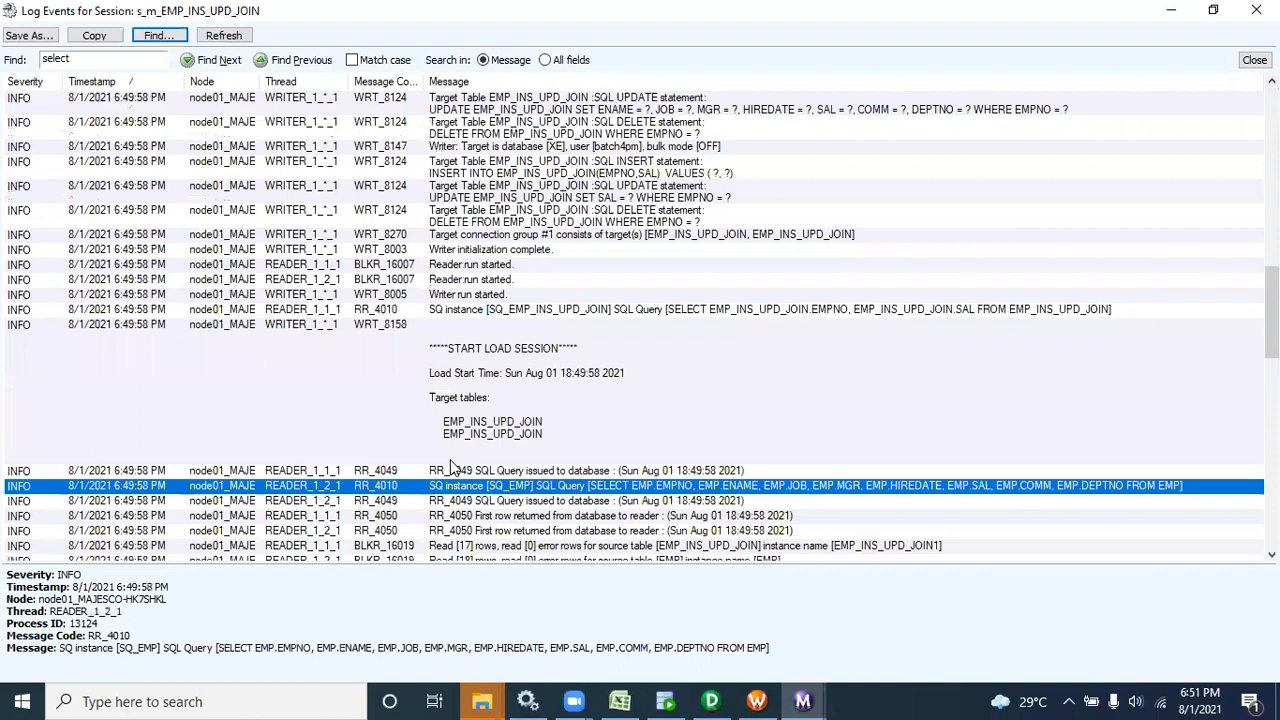
key(Return)
click(666, 389)
- Search the session log for "insert", highlight the inserted and updated row statistics in the commit entry, and go through the remaining matches
double_click(55, 58)
key(BackSpace)
key(Return)
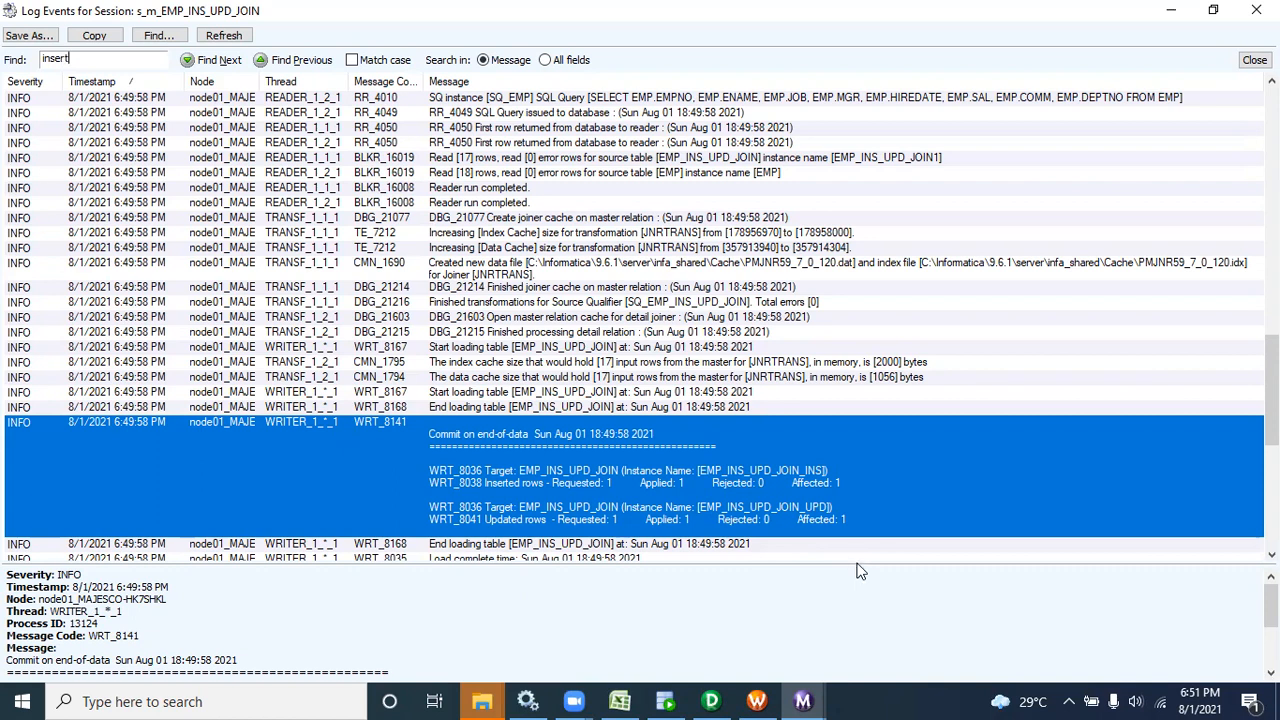
drag(1271, 606, 1271, 646)
drag(456, 652, 14, 585)
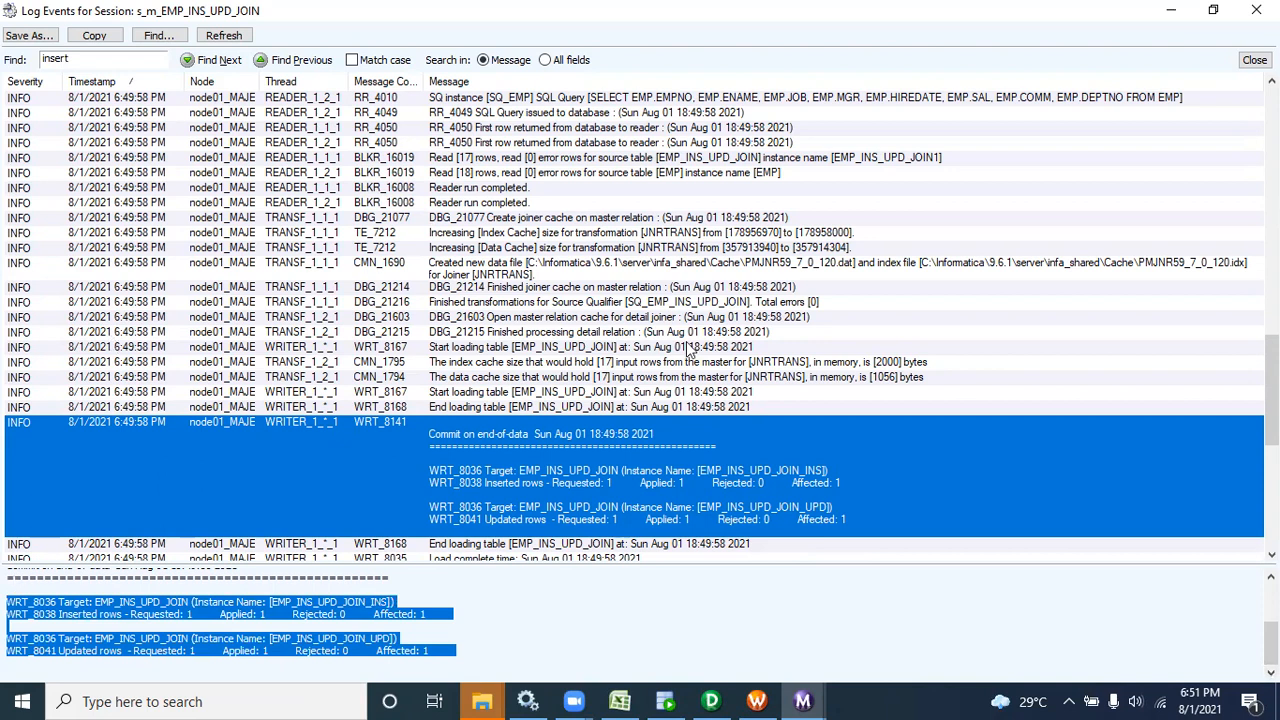
click(136, 64)
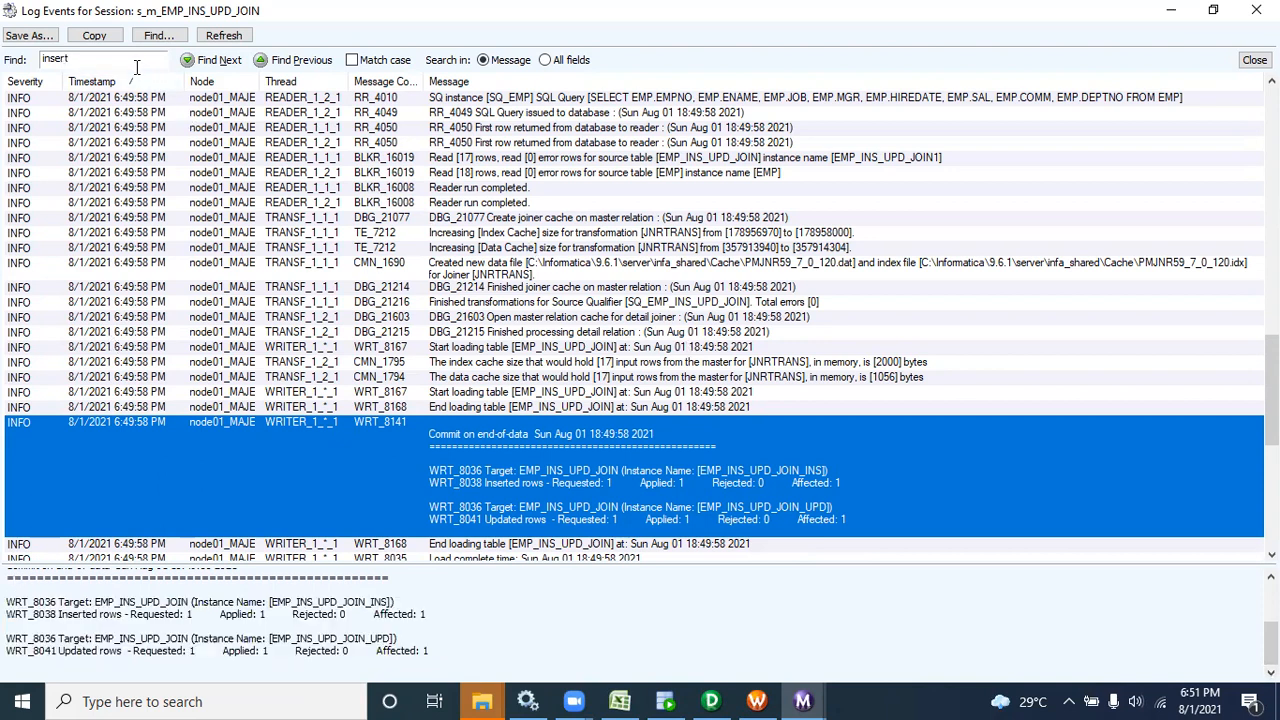
key(Return)
key(Return)
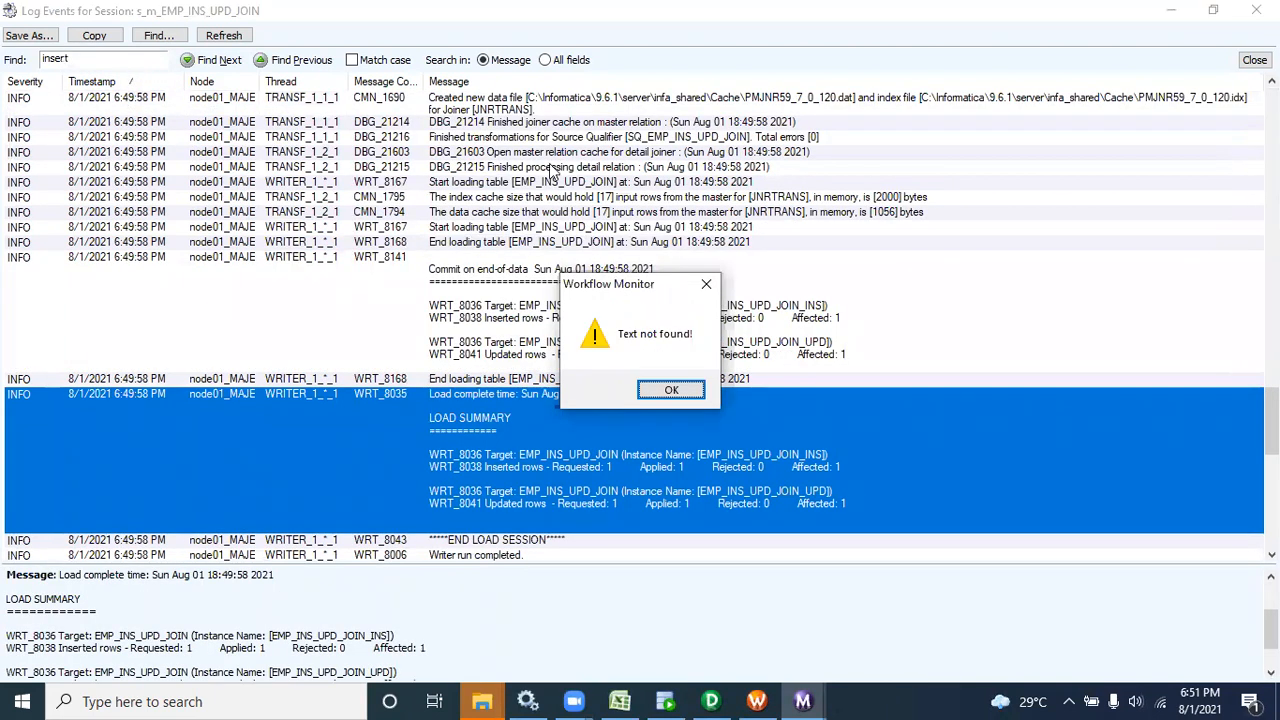
click(673, 386)
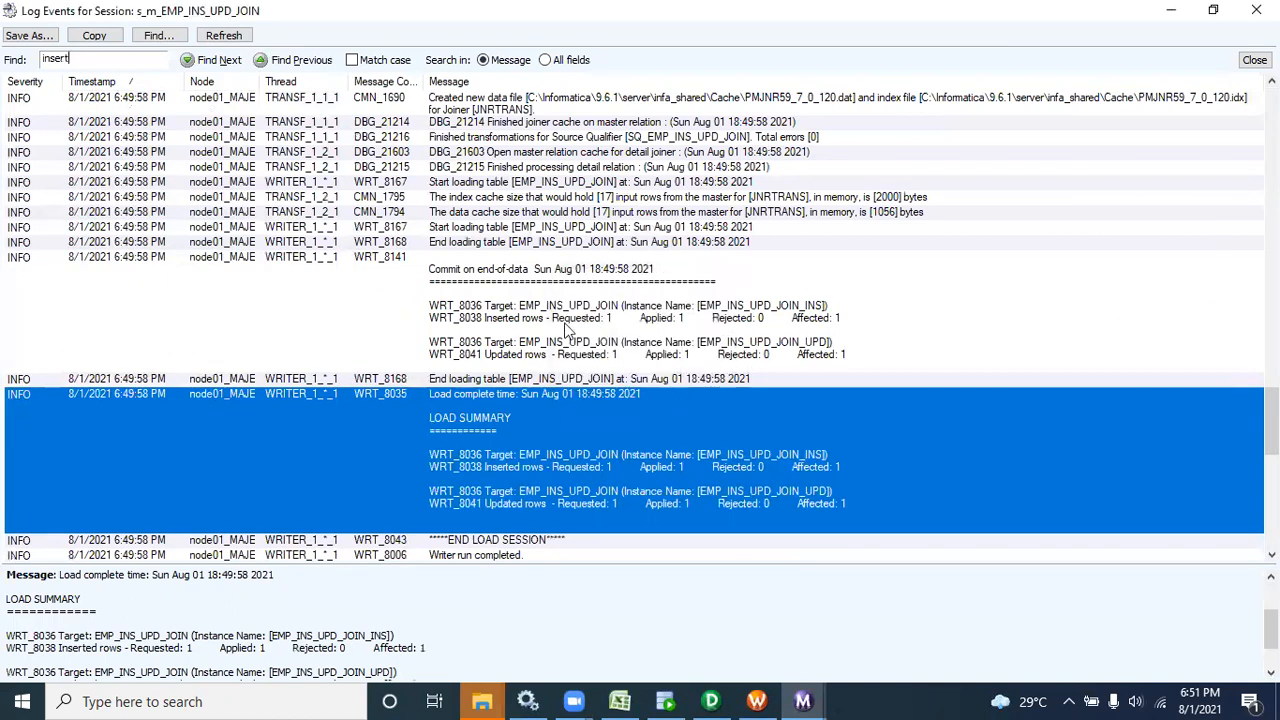
- Return to the start of the session log and try to search it for "update"
drag(122, 62, 9, 50)
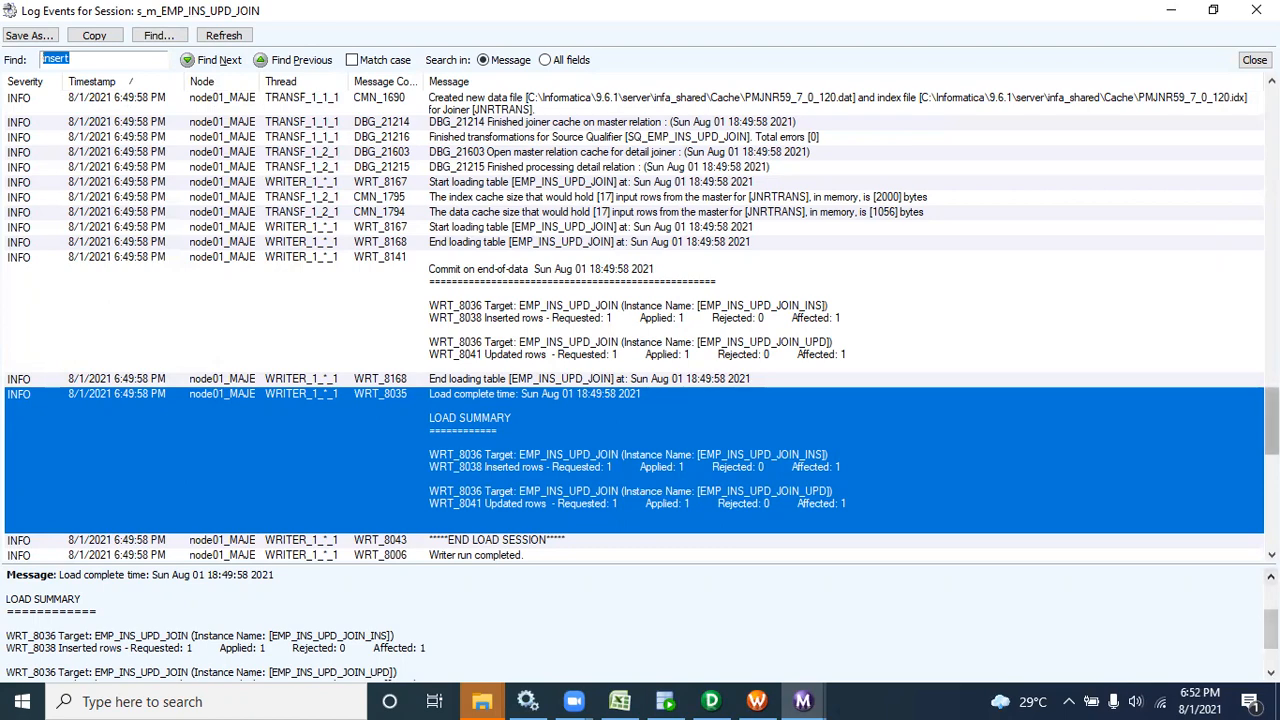
scroll(640, 320, up, 15)
key(Escape)
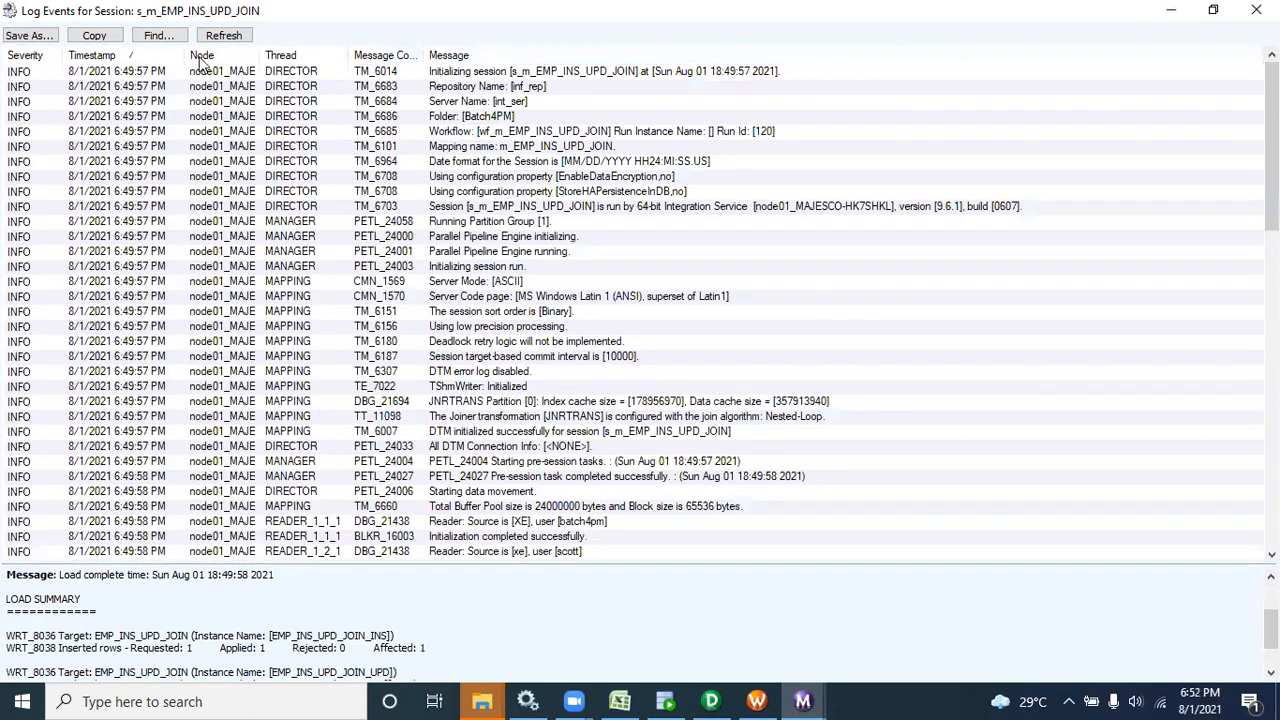
click(174, 38)
text(update)
key(Return)
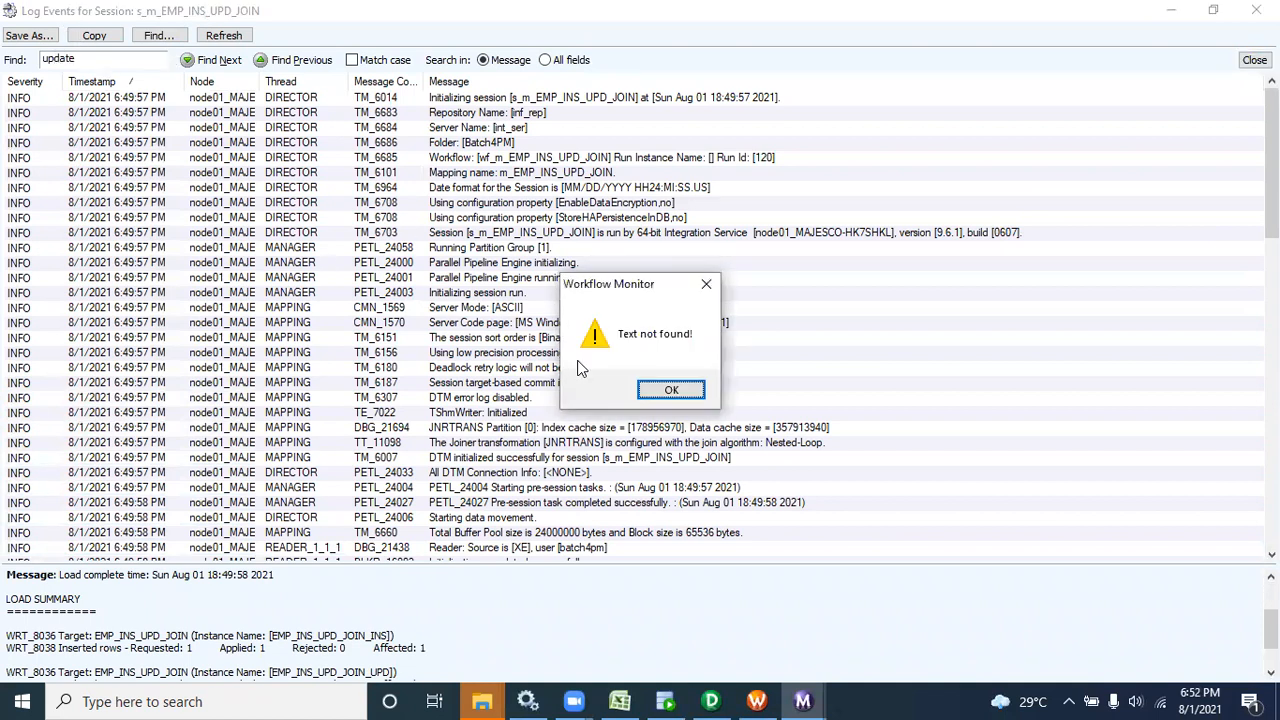
click(640, 392)
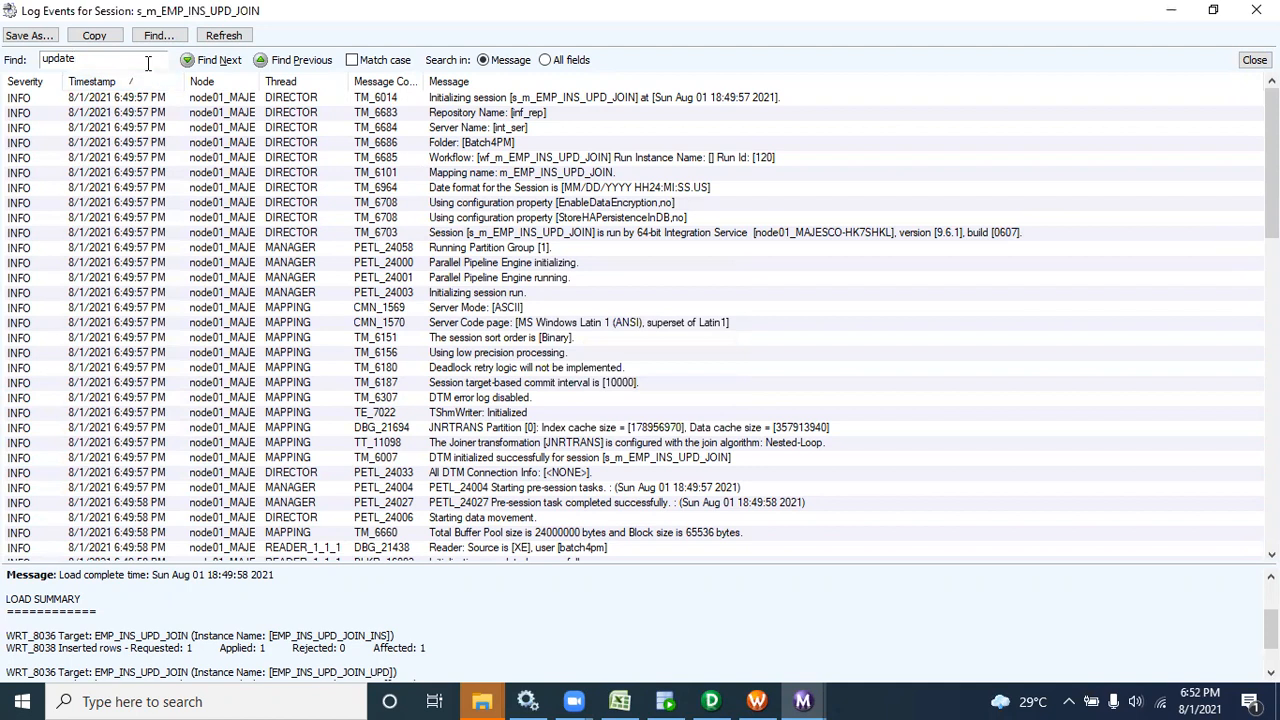
key(Return)
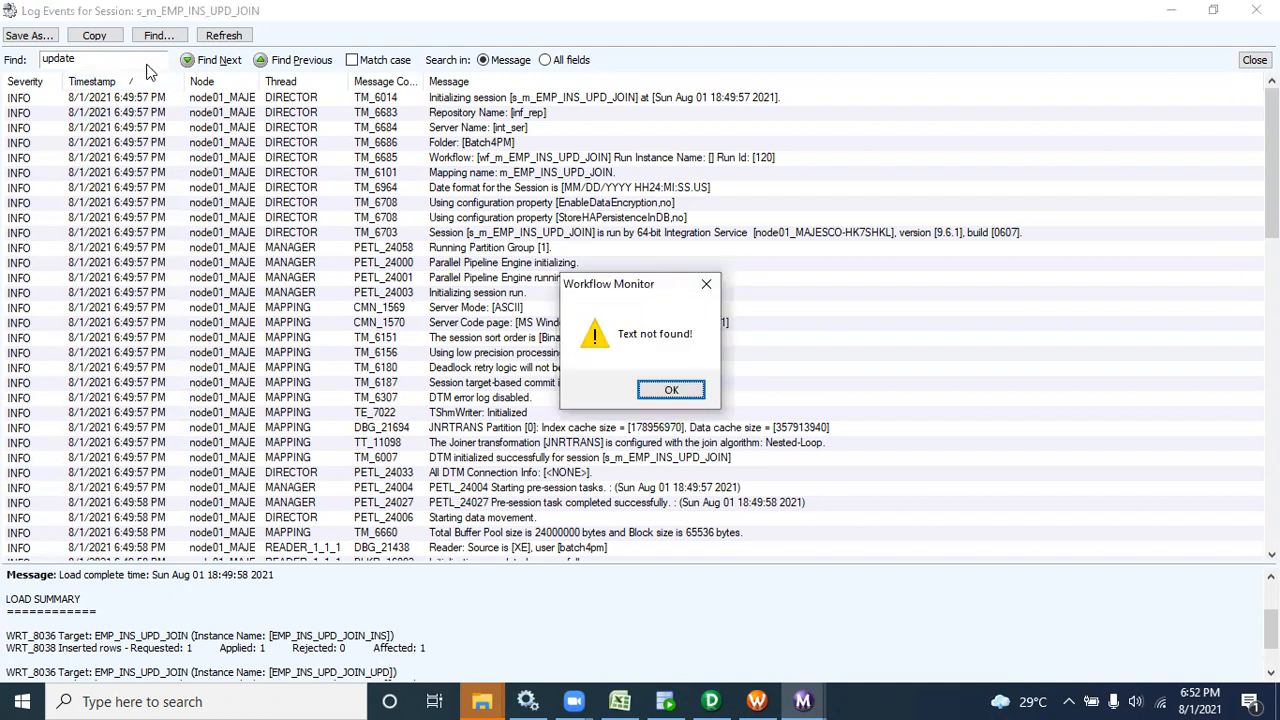
click(682, 394)
- Close the session log, reopen it from the latest s_m_EMP_INS_UPD_JOIN run and maximize it
click(1256, 10)
click(357, 180)
right_click(357, 180)
click(420, 386)
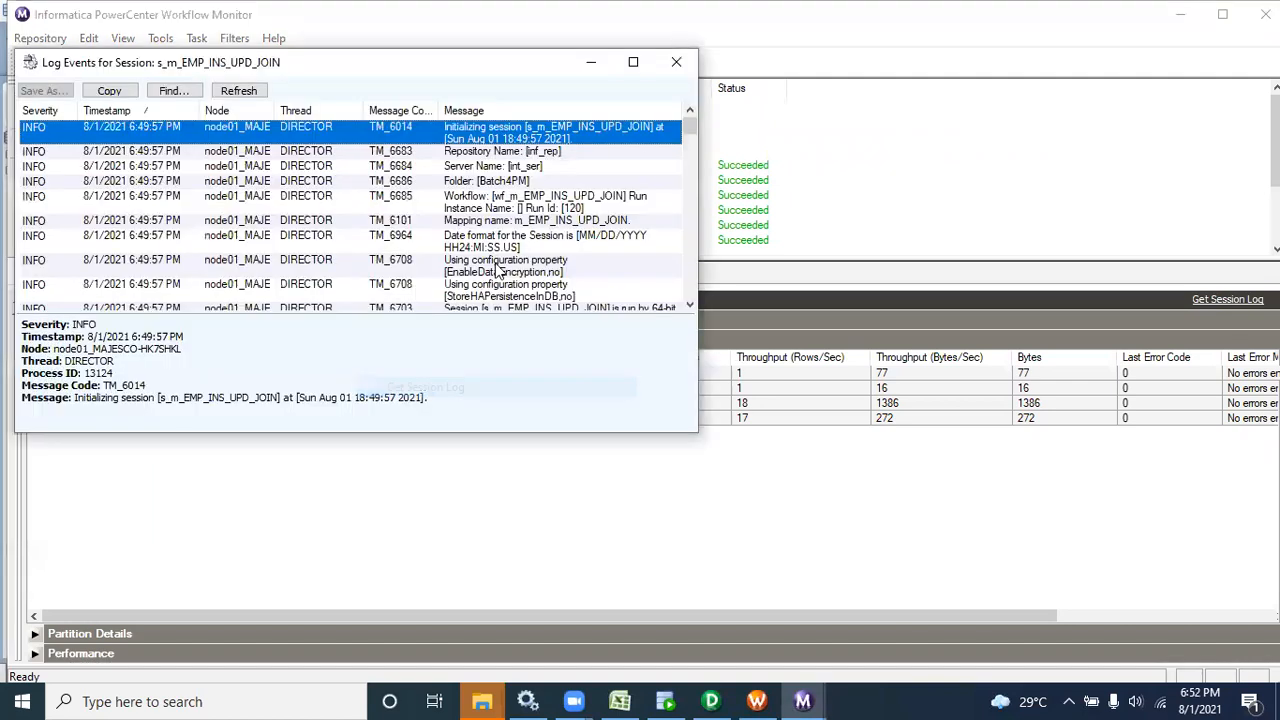
click(631, 63)
- Search the reopened log for "update" and select the SQL UPDATE statement entry that sets ENAME through DEPTNO for EMP_INS_UPD_JOIN
click(157, 36)
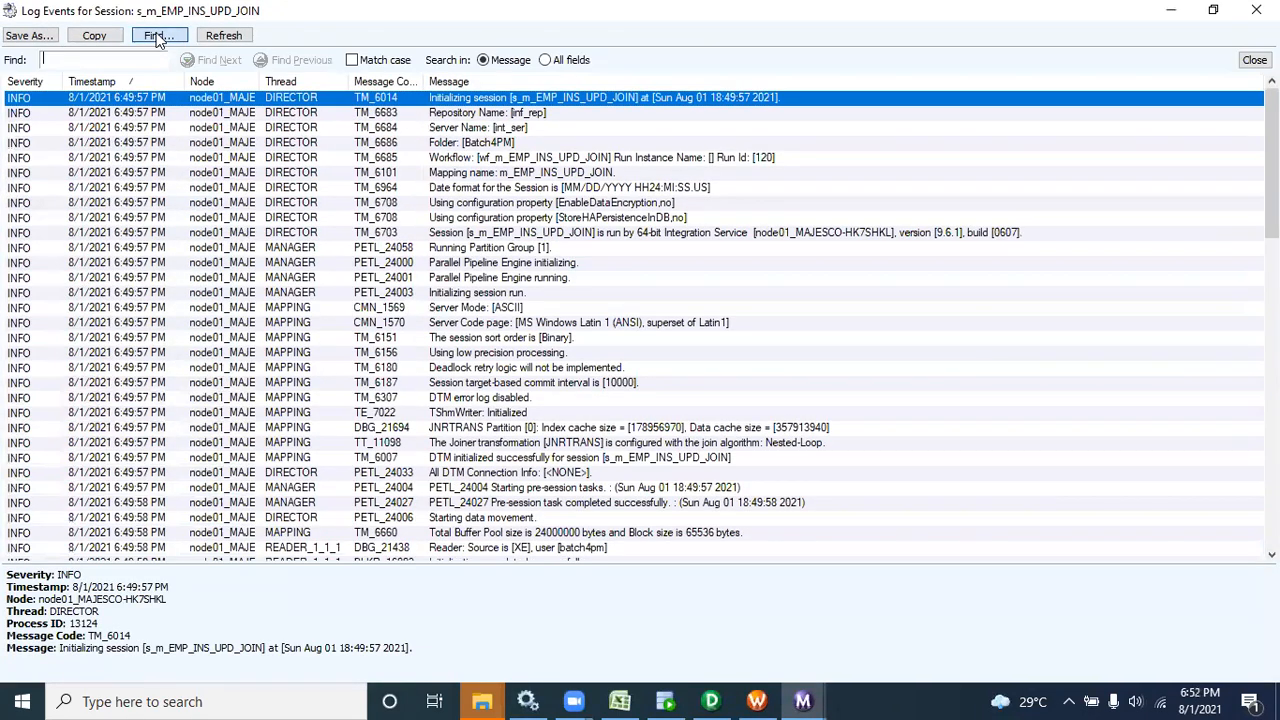
text(update)
key(Return)
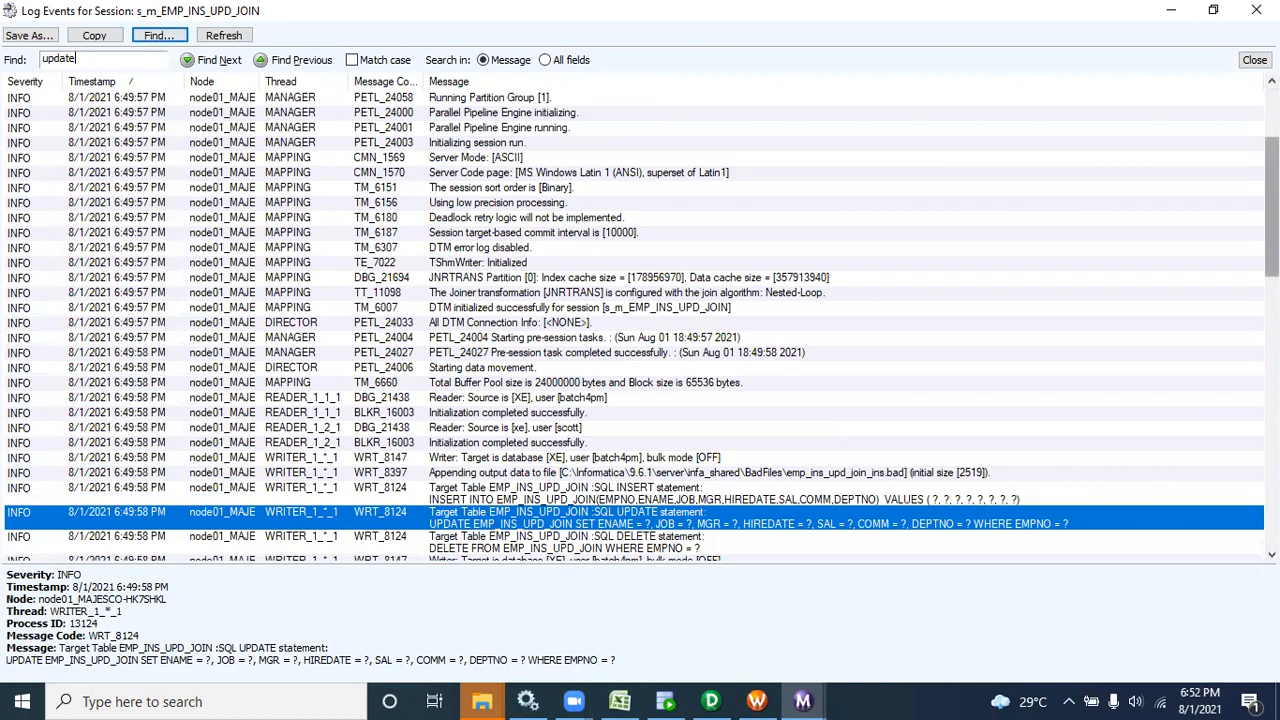
scroll(806, 340, down, 5)
click(1081, 325)
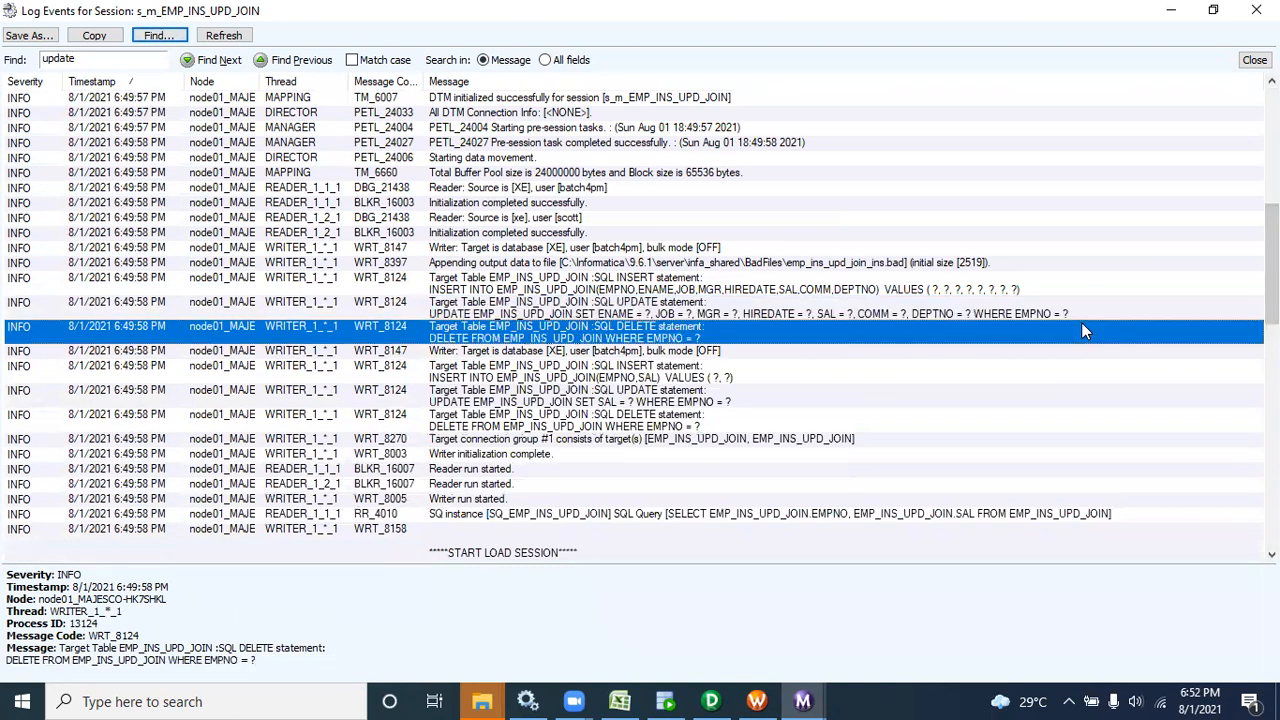
click(1070, 313)
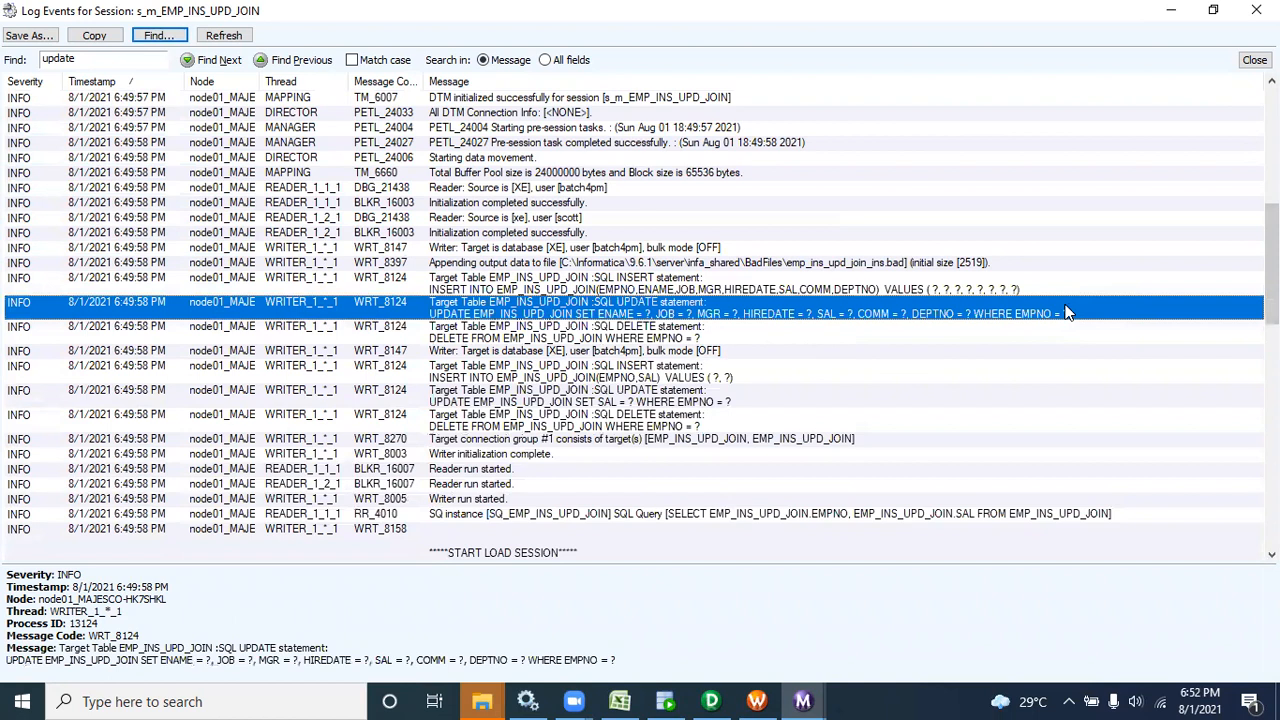
- Examine the SQL INSERT, UPDATE and DELETE statement entries for EMP_INS_UPD_JOIN in the session log, highlighting the DELETE and UPDATE statement text
click(600, 281)
drag(575, 671, 40, 620)
click(460, 316)
click(543, 333)
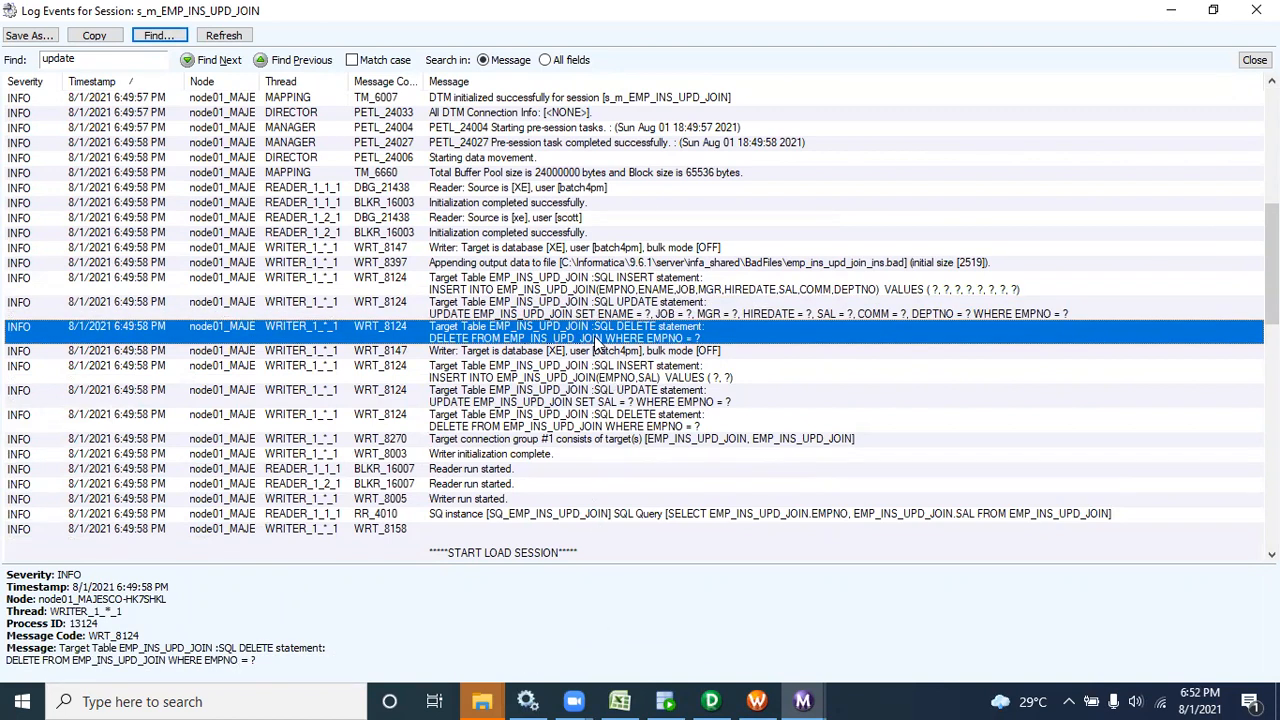
drag(262, 667, 9, 667)
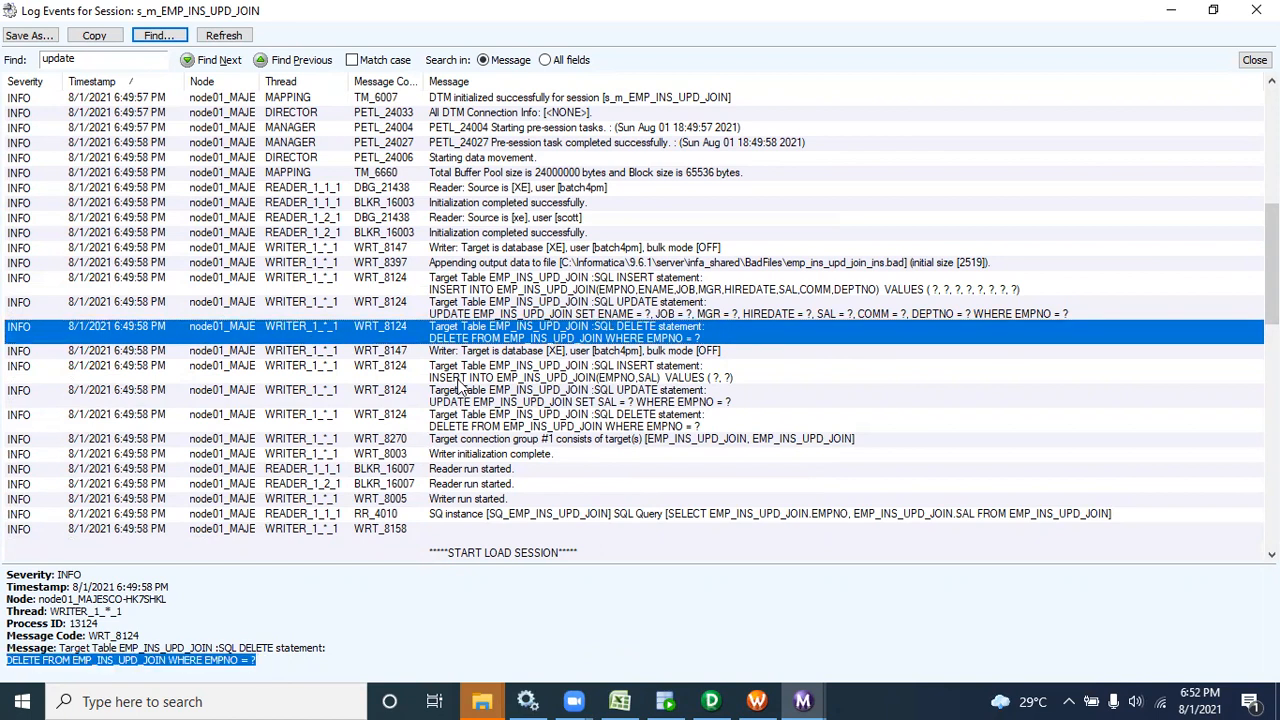
click(609, 314)
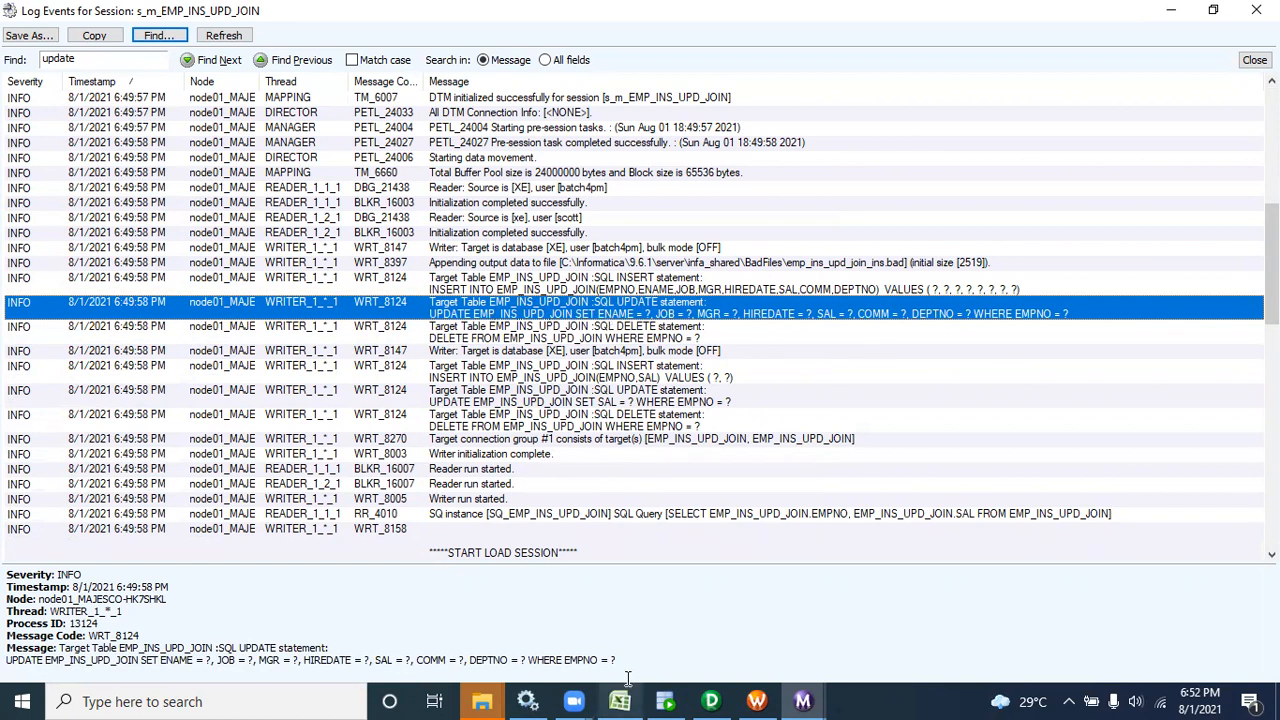
drag(616, 661, 10, 665)
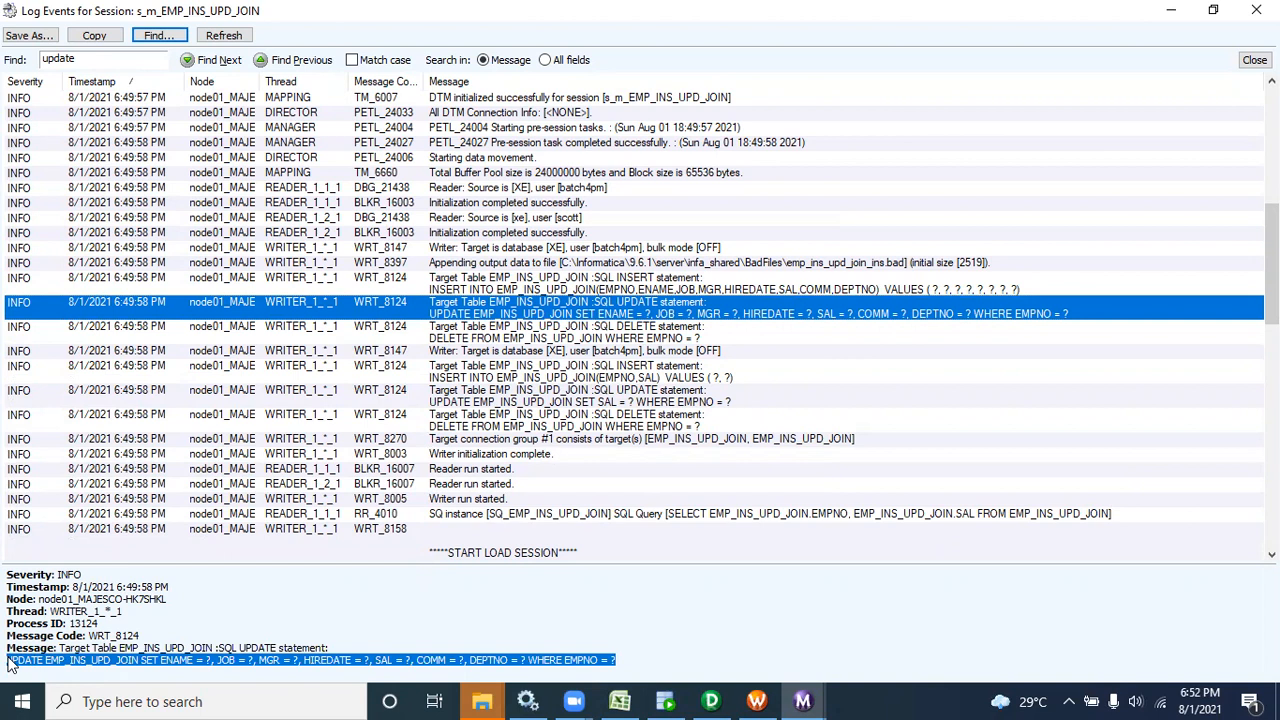
- Close the session log and check the statistics rows of the update and insert targets for the s_m_EMP_INS_UPD_JOIN run
click(1256, 10)
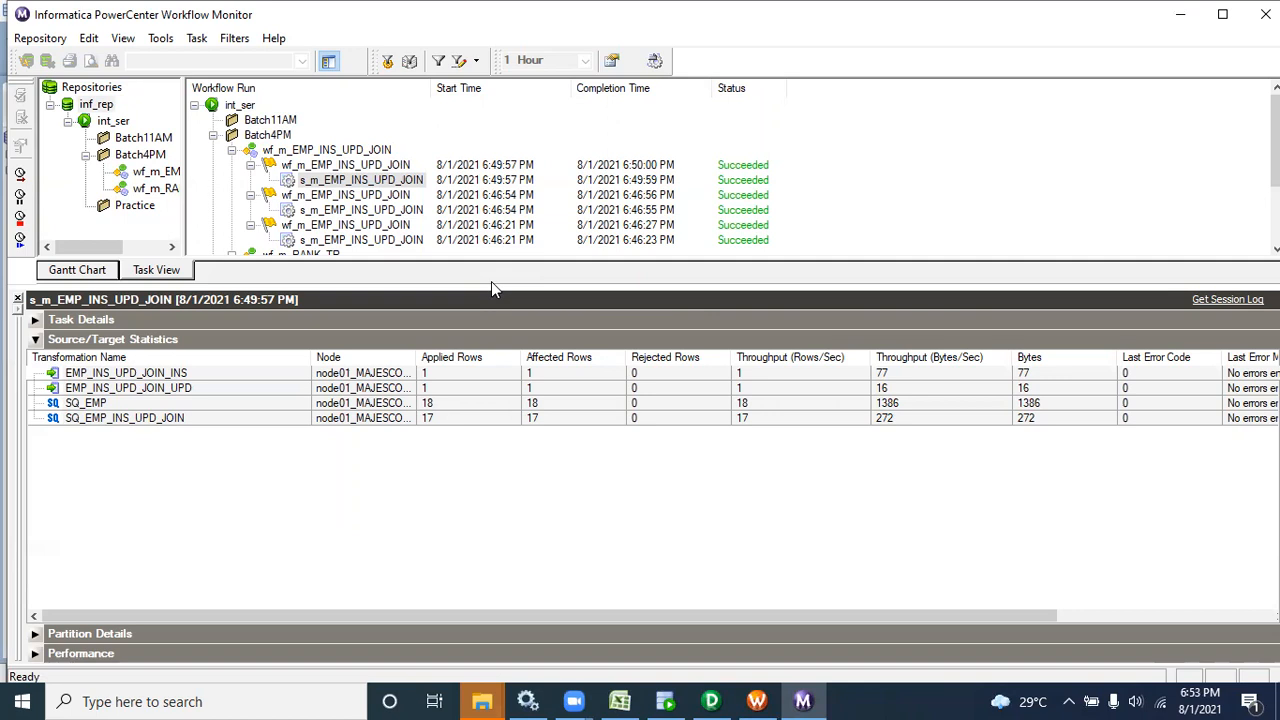
click(449, 390)
click(435, 375)
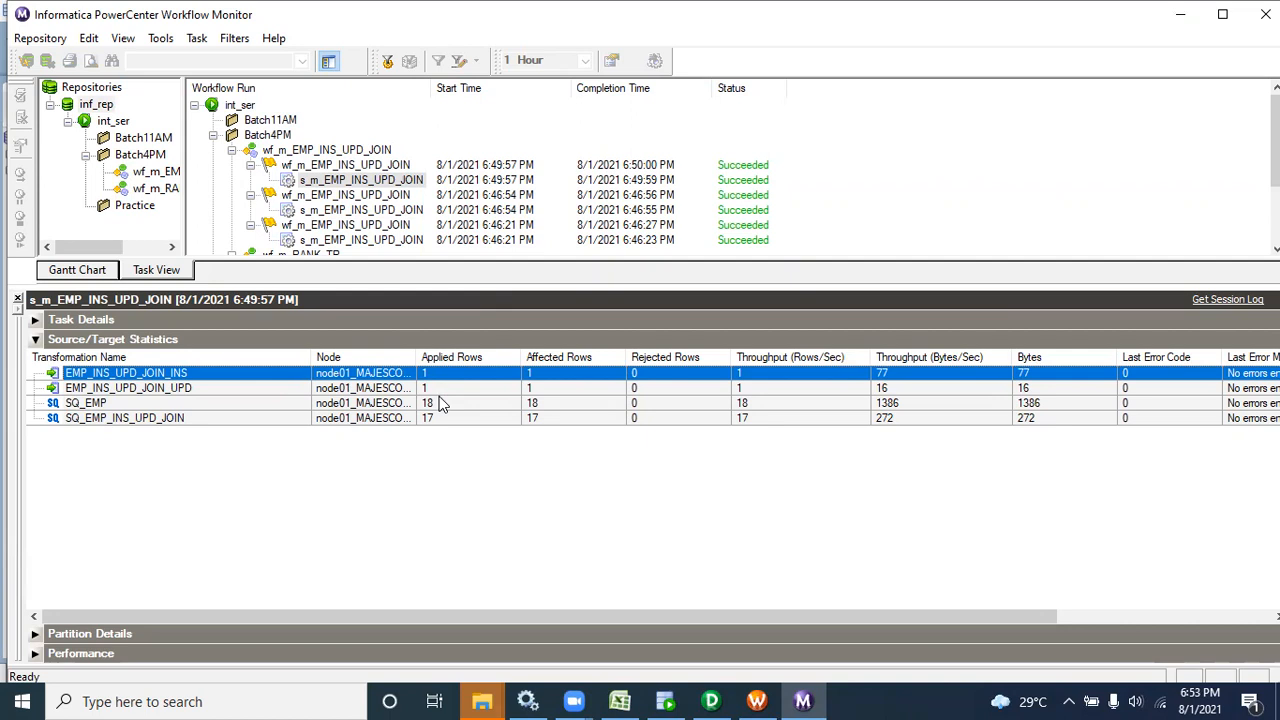
- Switch to Oracle SQL Developer and highlight the select query on emp_ins_upd_join in the batch4pm worksheet, then clear the highlight
click(680, 700)
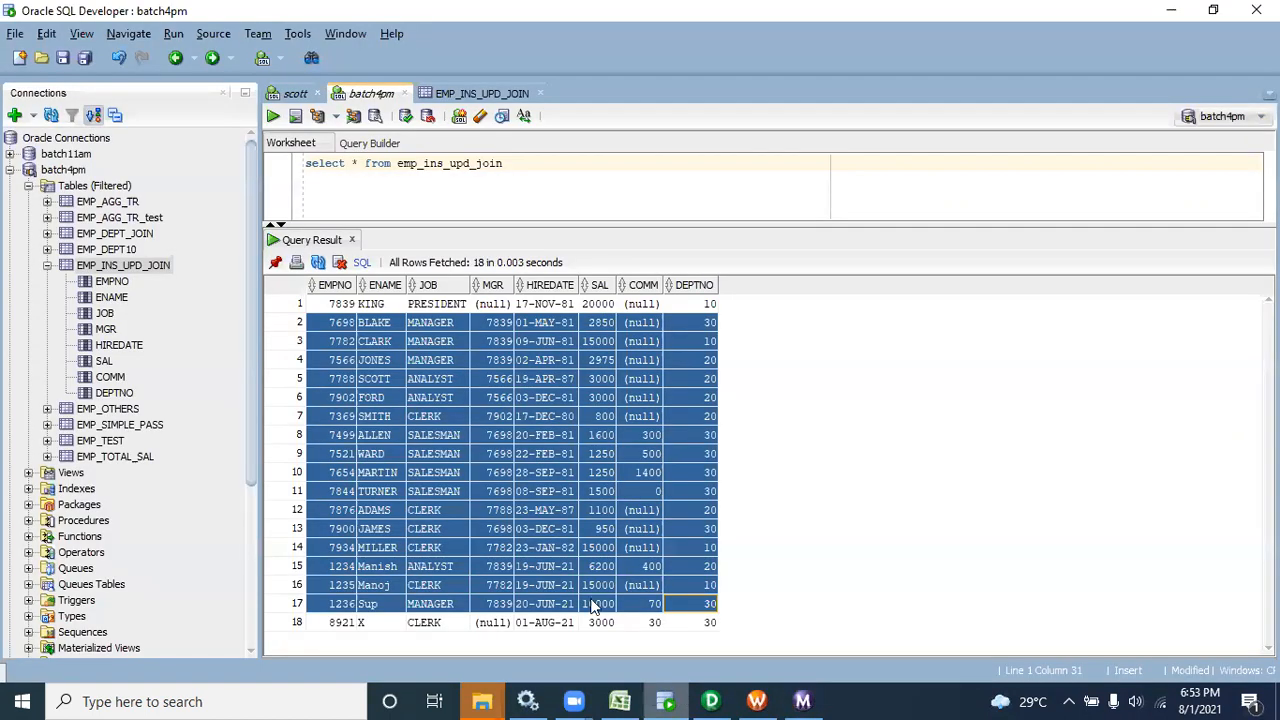
click(512, 162)
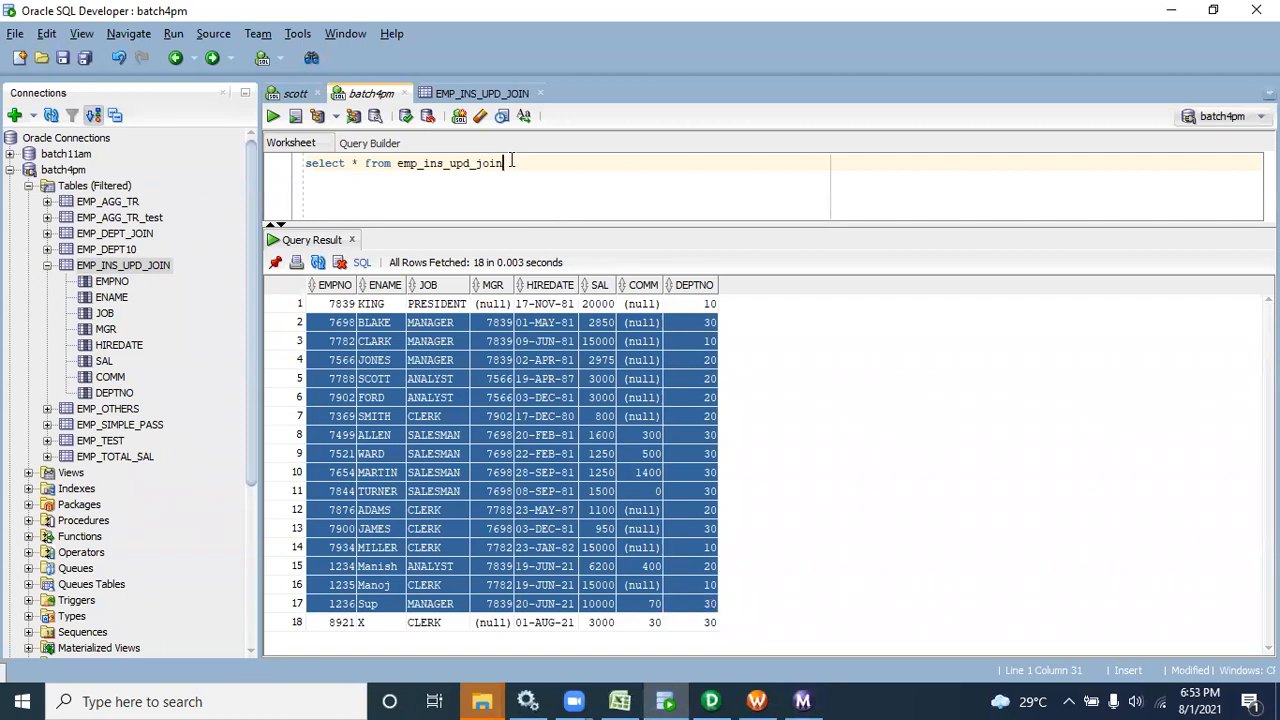
drag(524, 163, 287, 167)
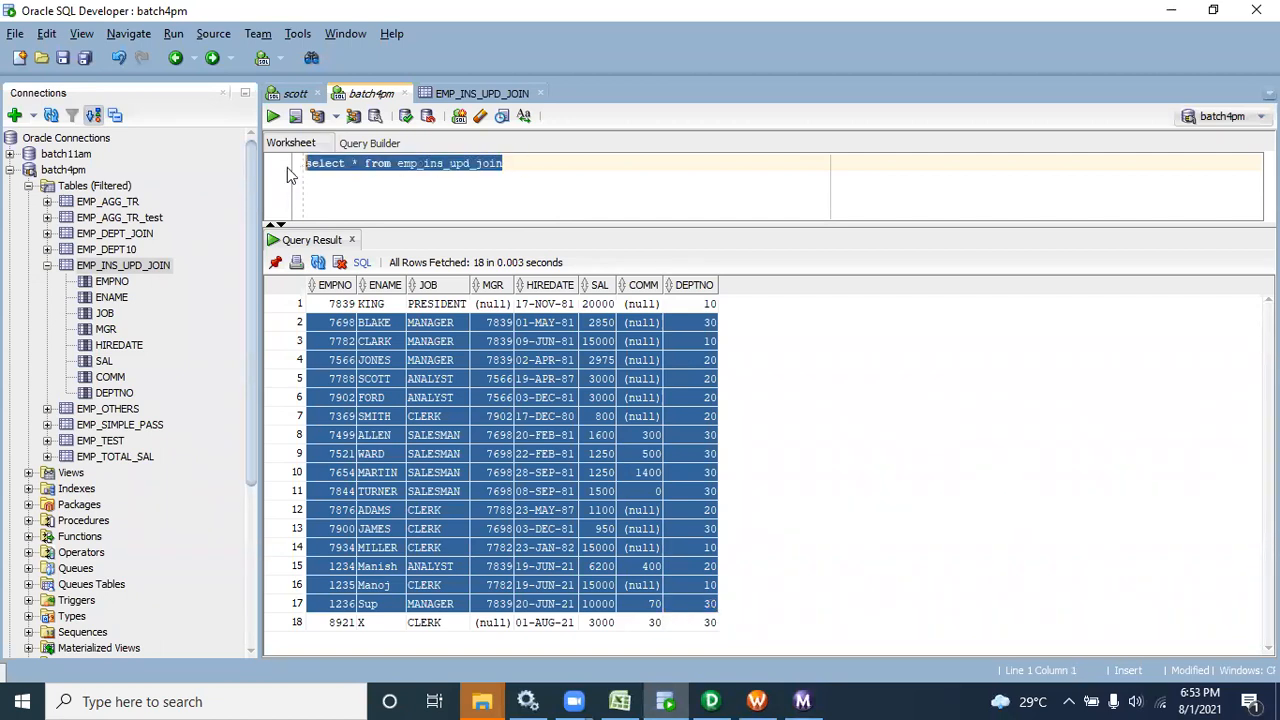
click(511, 163)
- Switch to PowerCenter Designer, select all objects of the m_EMP_INS_UPD_JOIN mapping to review its layout, and clear the selection
click(711, 701)
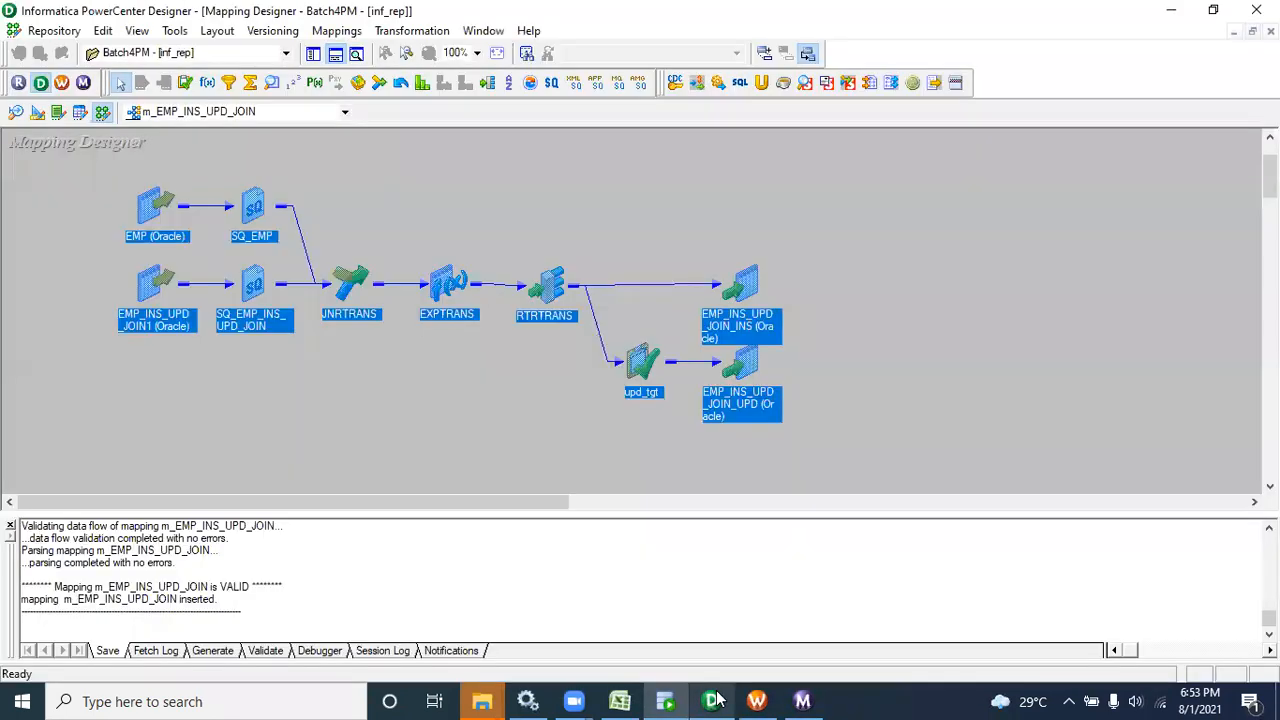
drag(120, 166, 808, 426)
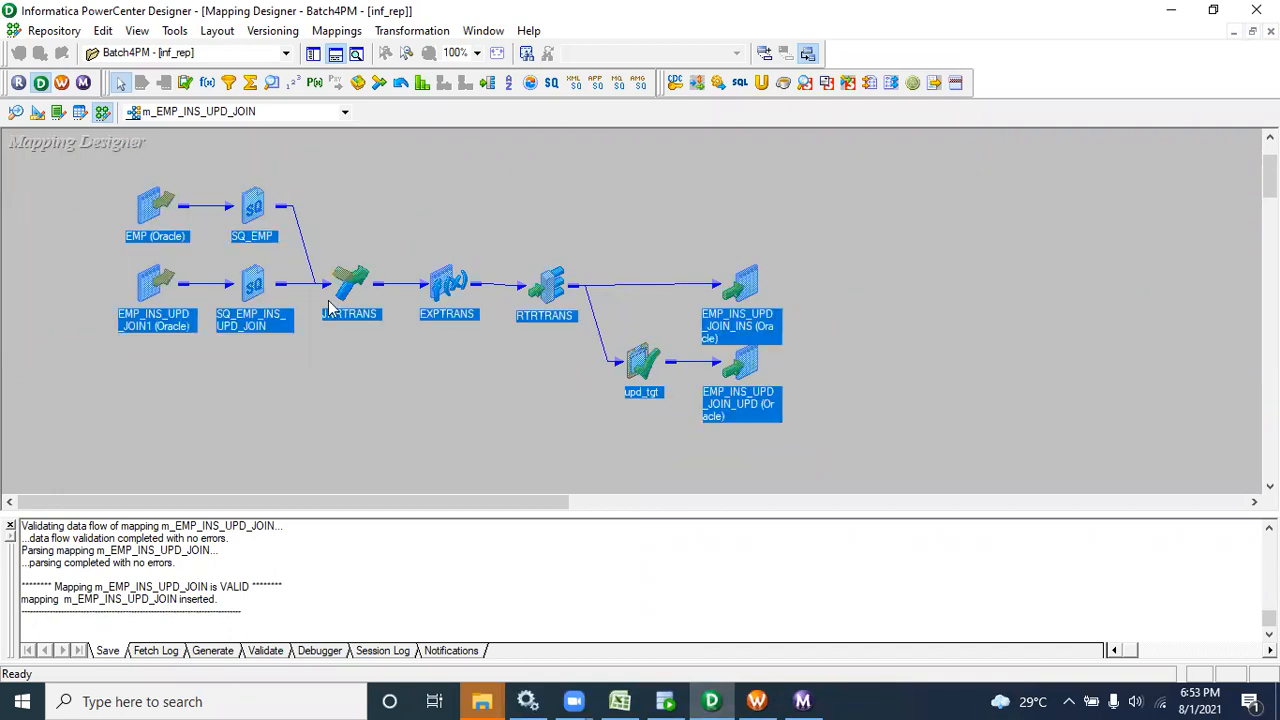
drag(107, 175, 834, 439)
click(422, 400)
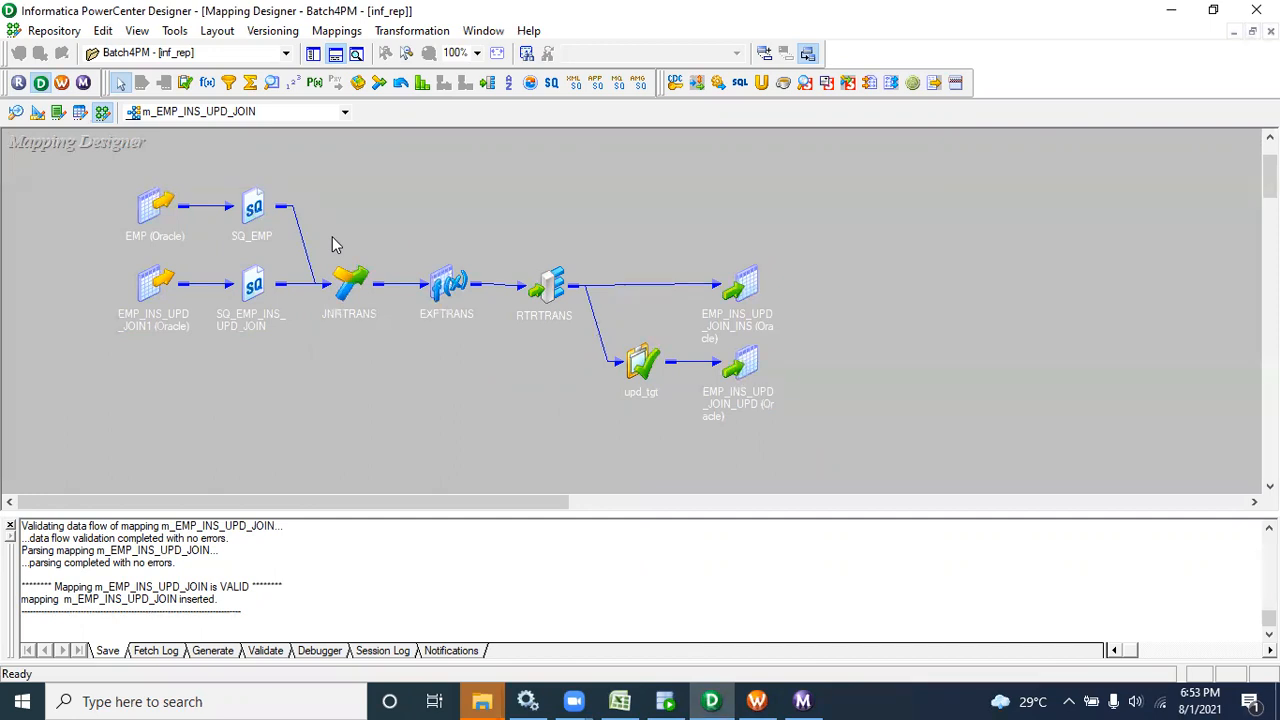
- Move JNRTRANS slightly upward in the mapping and briefly select everything from the source qualifiers to the targets
drag(346, 280, 346, 272)
click(510, 251)
drag(219, 163, 821, 451)
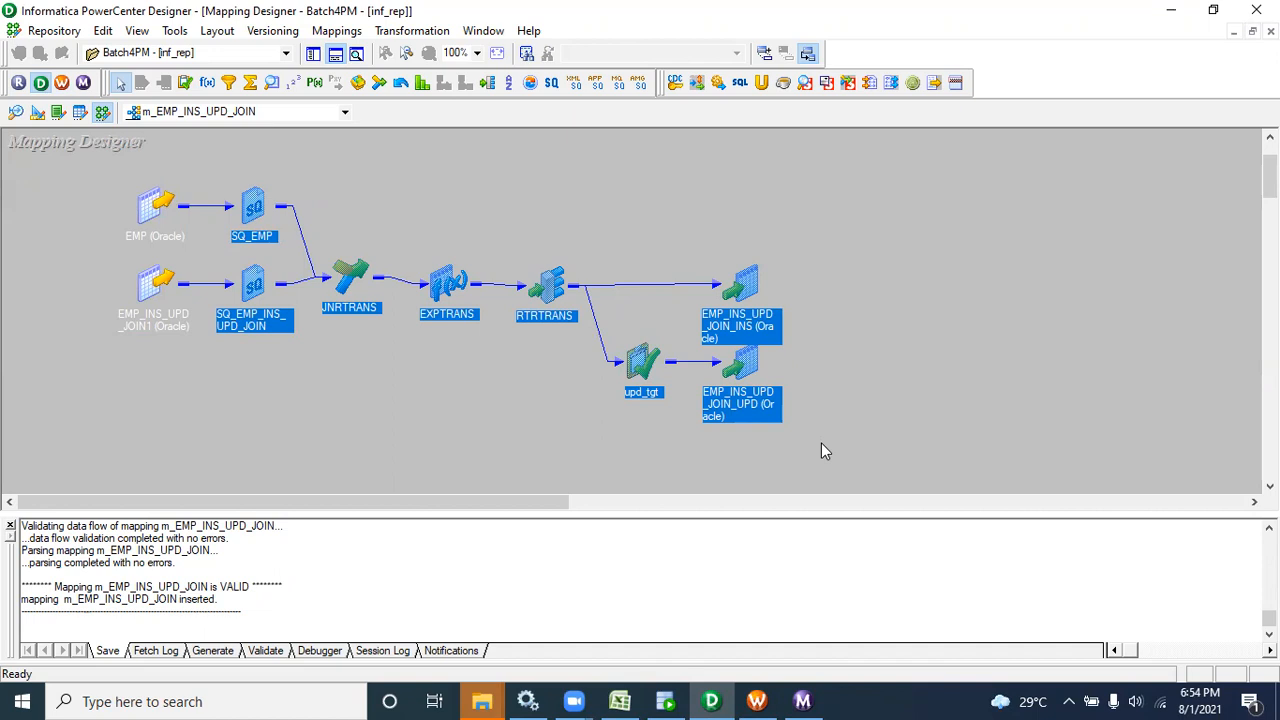
click(335, 345)
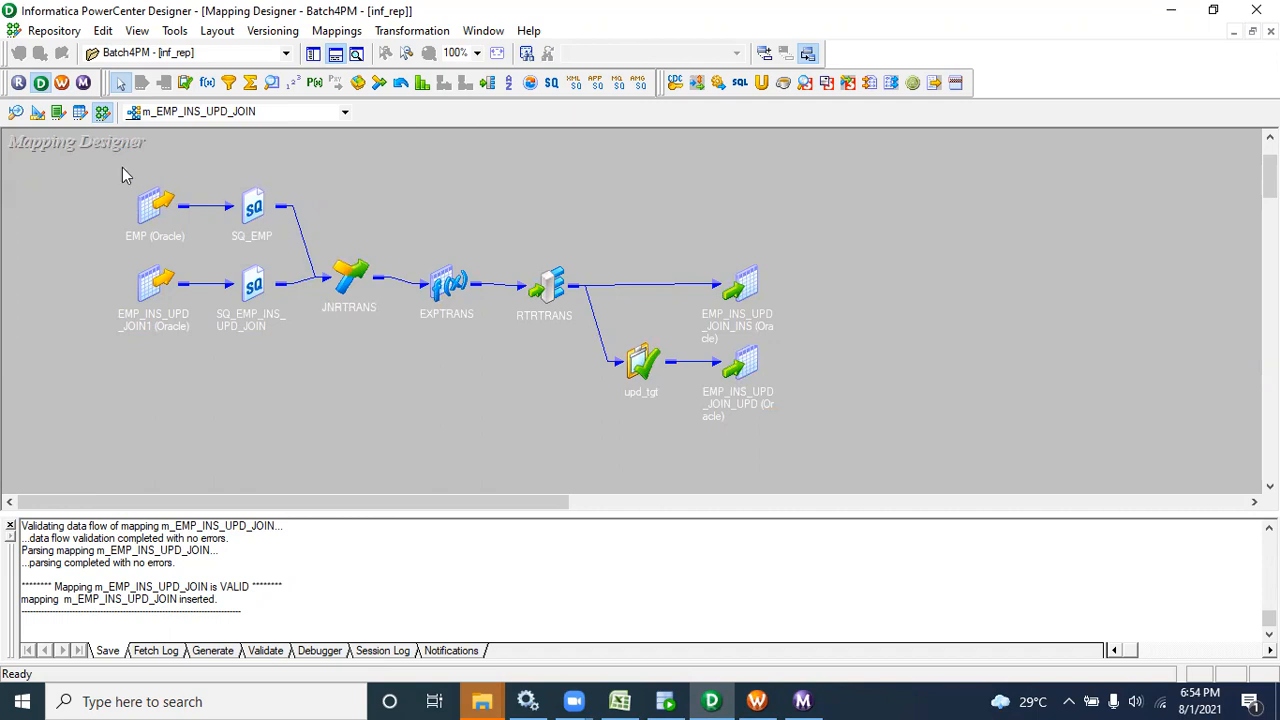
- Walk through the mapping flow by highlighting the Joiner section, EXPTRANS, RTRTRANS, the insert target and the upd_tgt branch, ending with the whole mapping
drag(202, 234, 364, 358)
drag(413, 238, 500, 343)
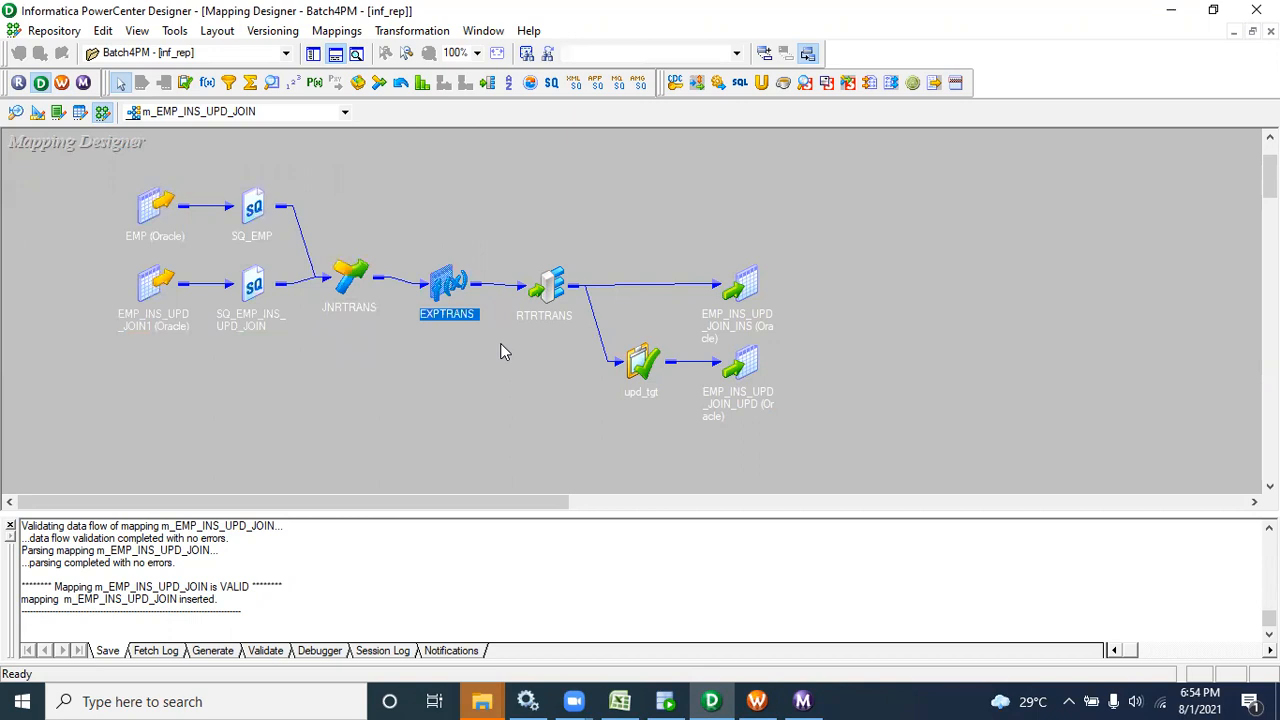
drag(525, 260, 578, 355)
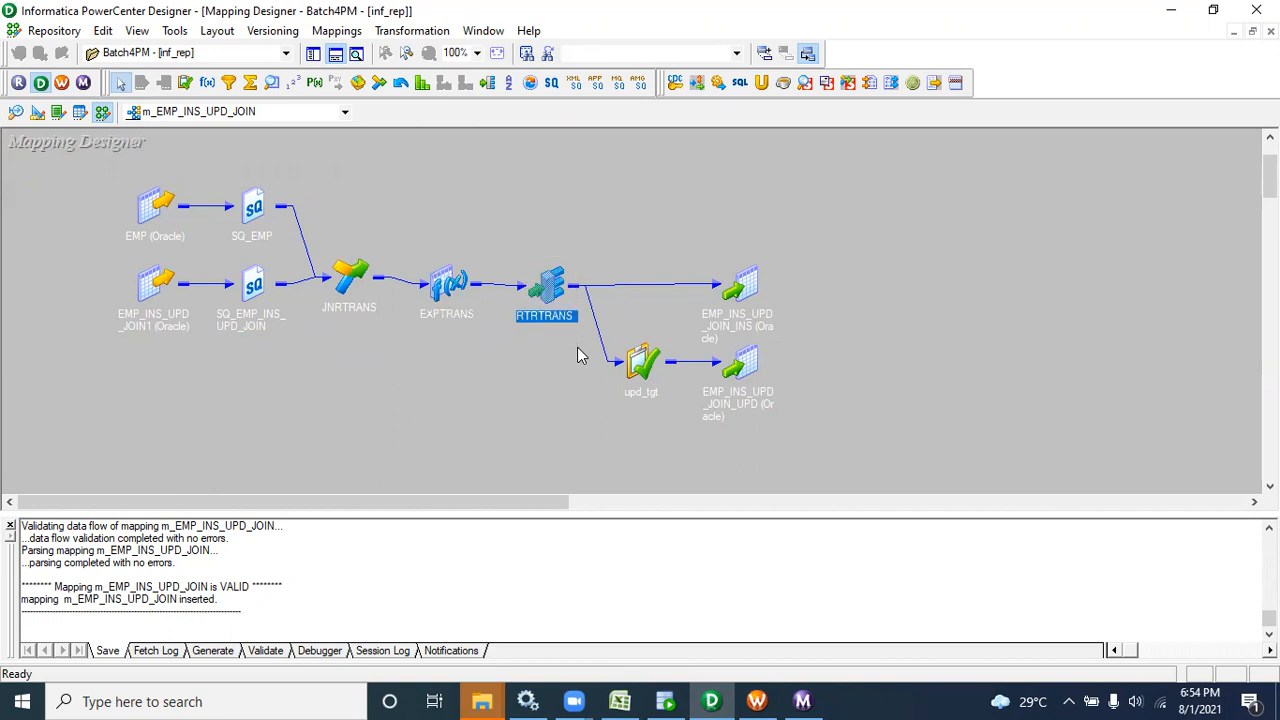
drag(603, 255, 802, 279)
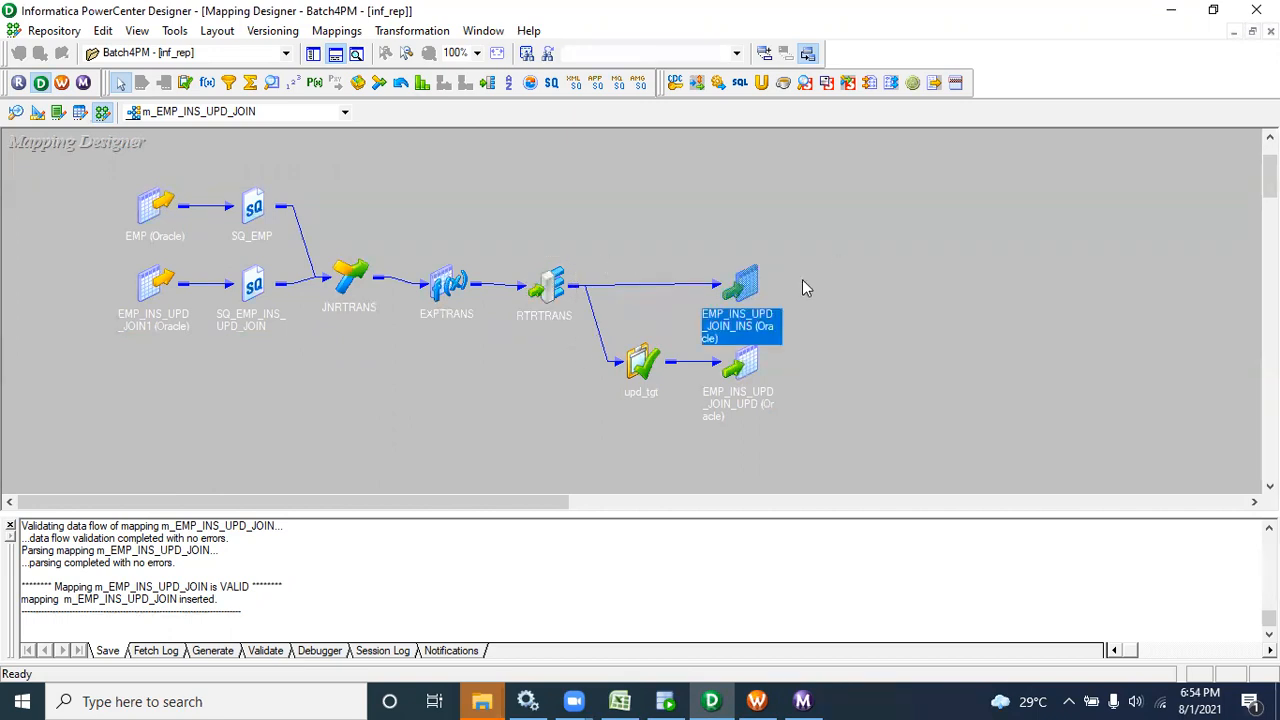
drag(615, 343, 810, 427)
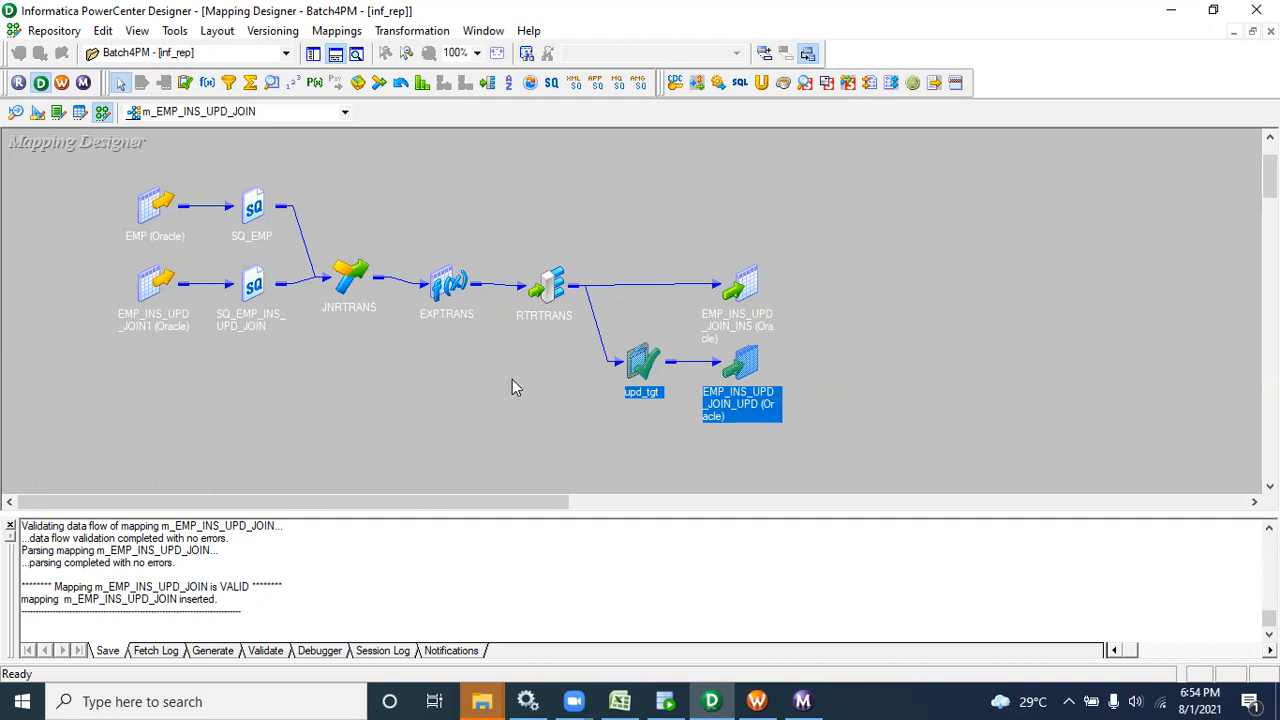
drag(128, 169, 769, 457)
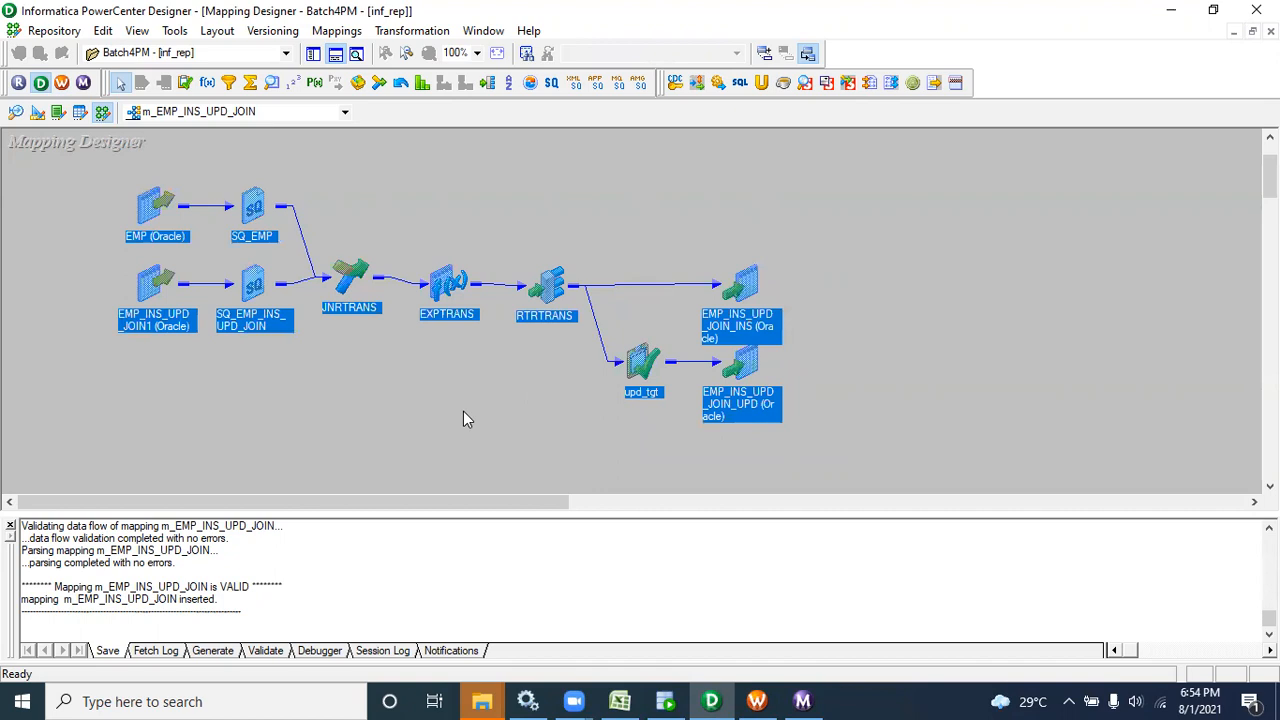
drag(440, 503, 394, 458)
click(319, 385)
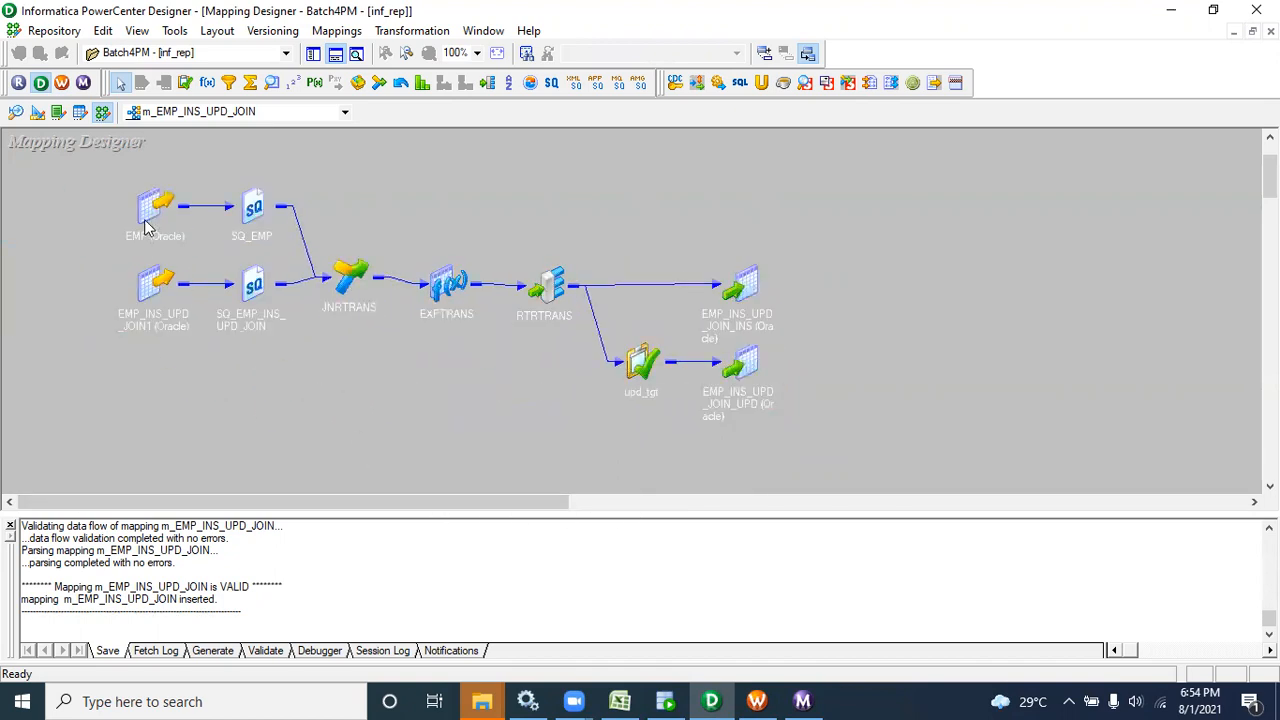
drag(114, 191, 819, 466)
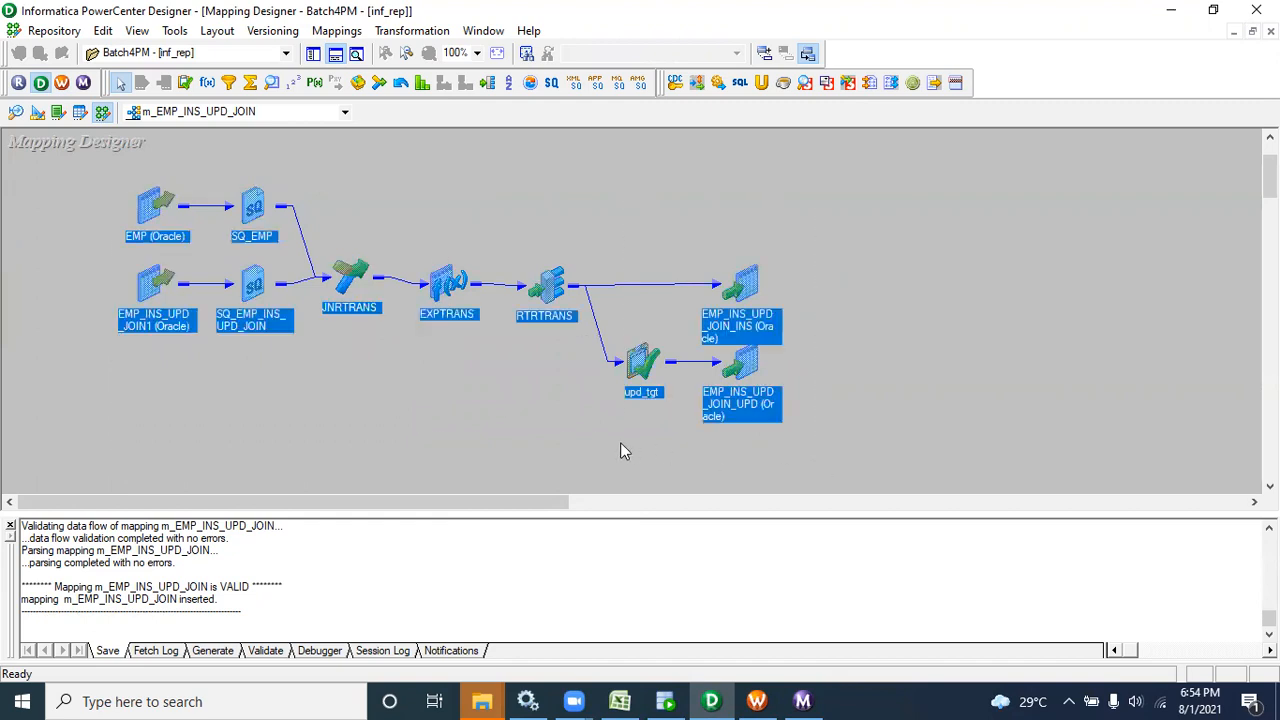
- Switch to the join concept workbook in Excel, narrow column H, slightly widen column I, and select the TGT table's sal and deptno columns
click(632, 700)
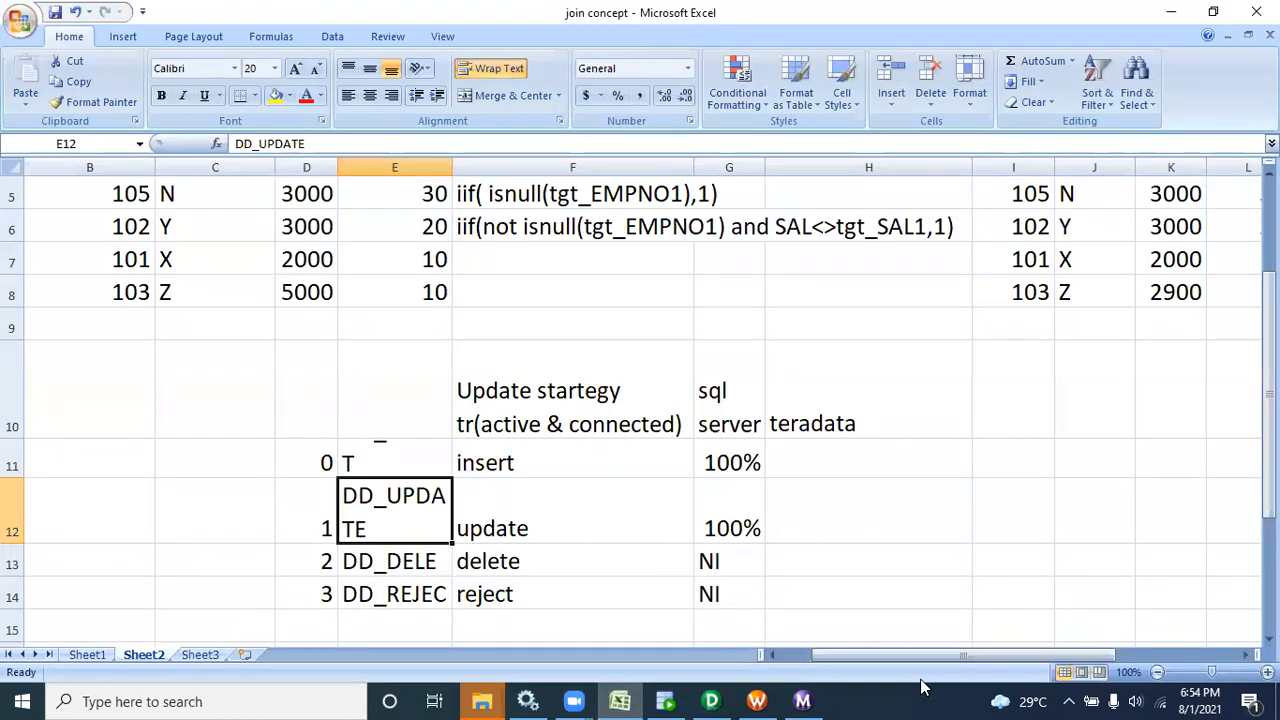
drag(896, 656, 853, 656)
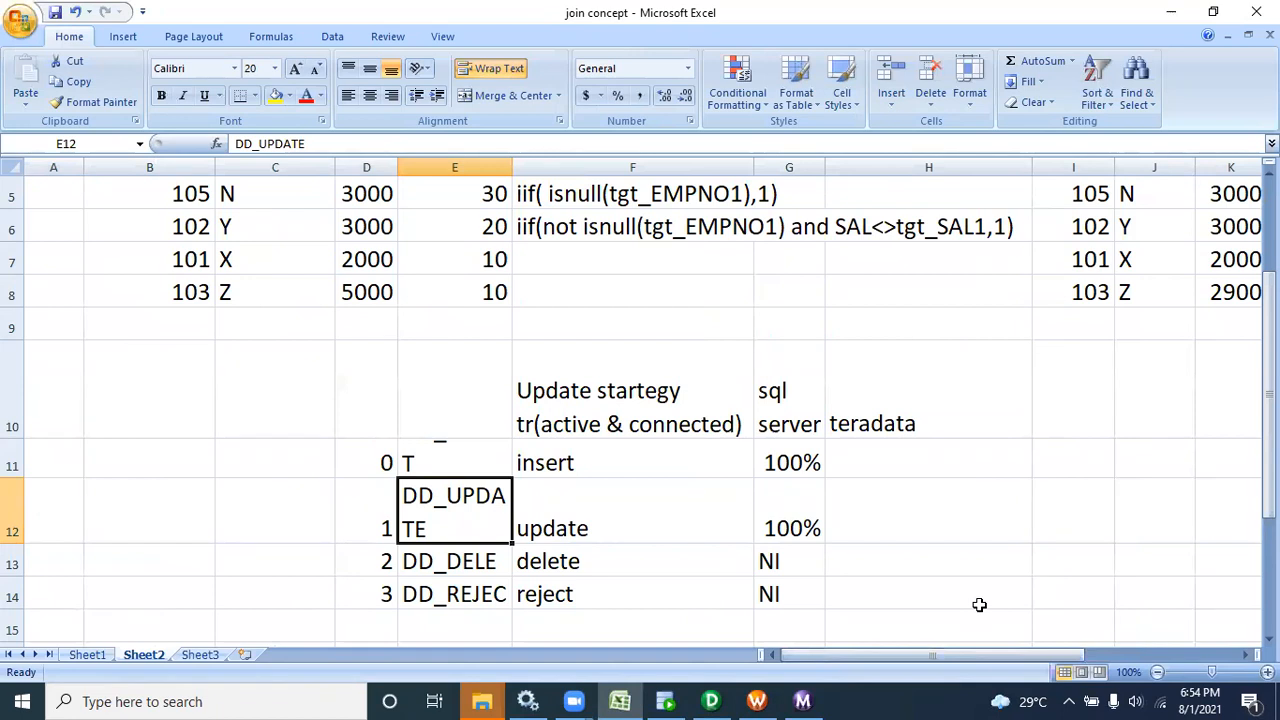
mouse_move(1268, 430)
mouse_down()
mouse_move(1250, 482)
mouse_move(1262, 430)
mouse_up()
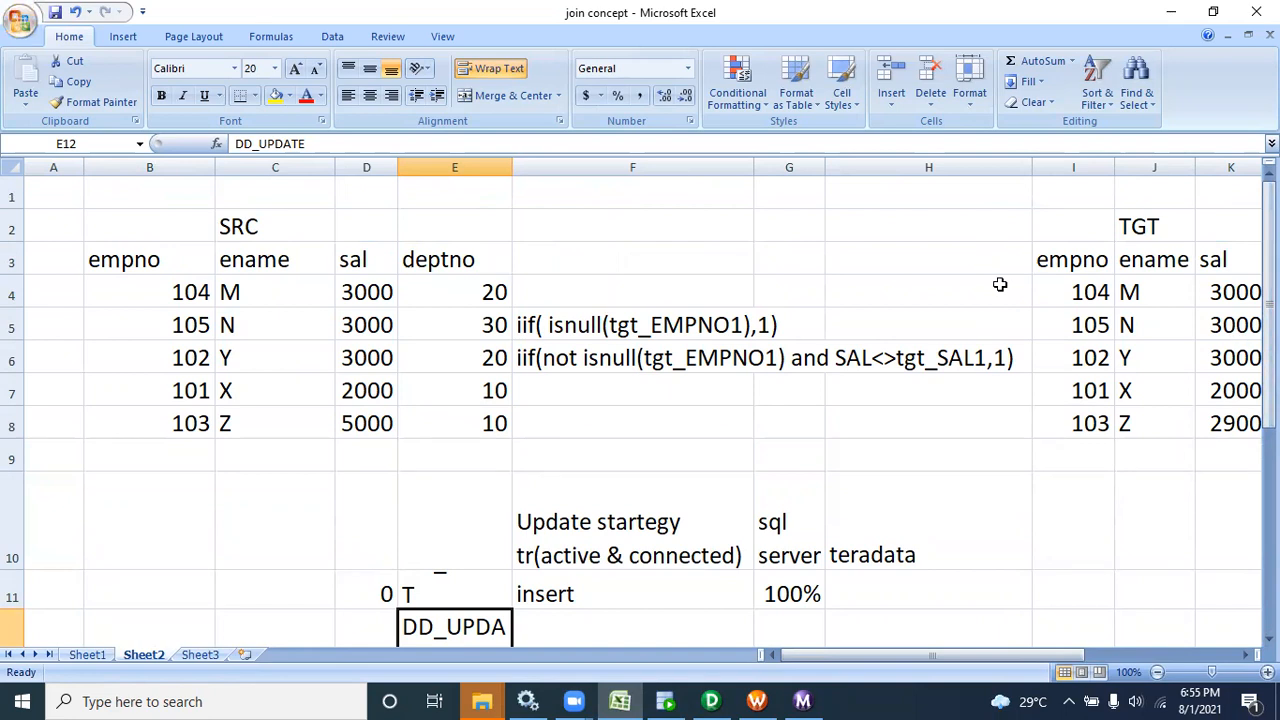
drag(1029, 168, 848, 205)
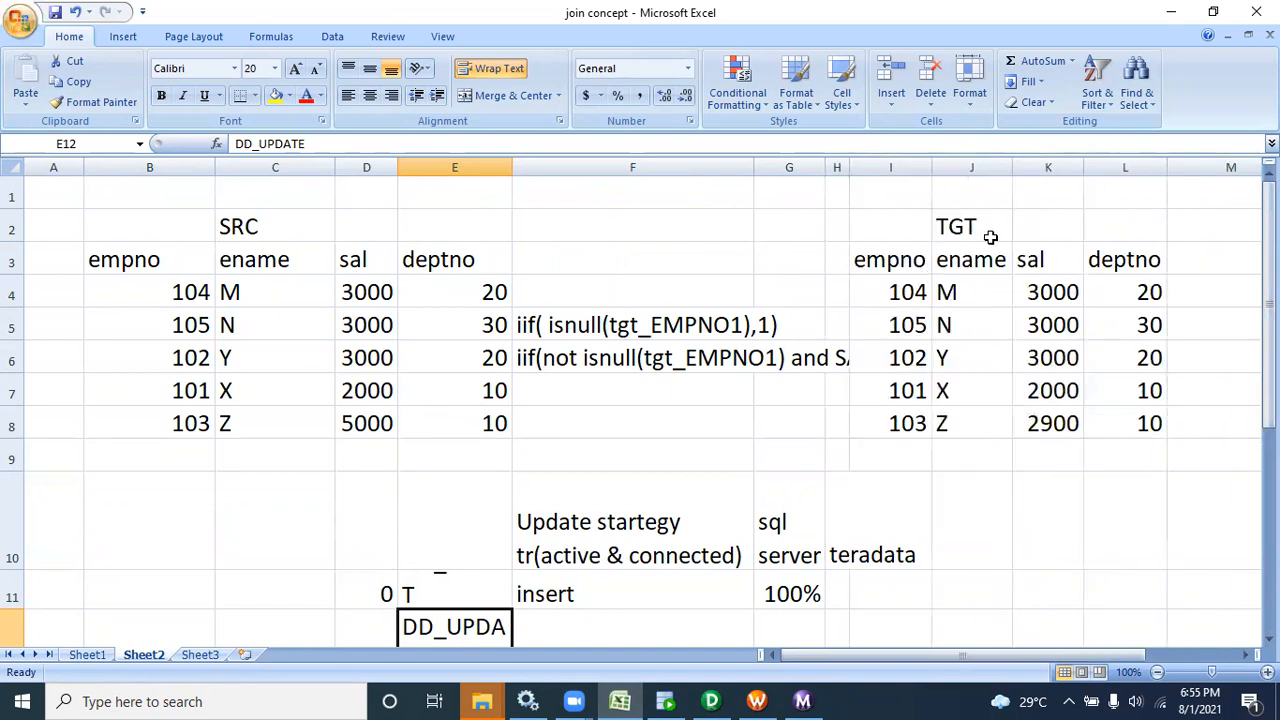
drag(931, 169, 950, 198)
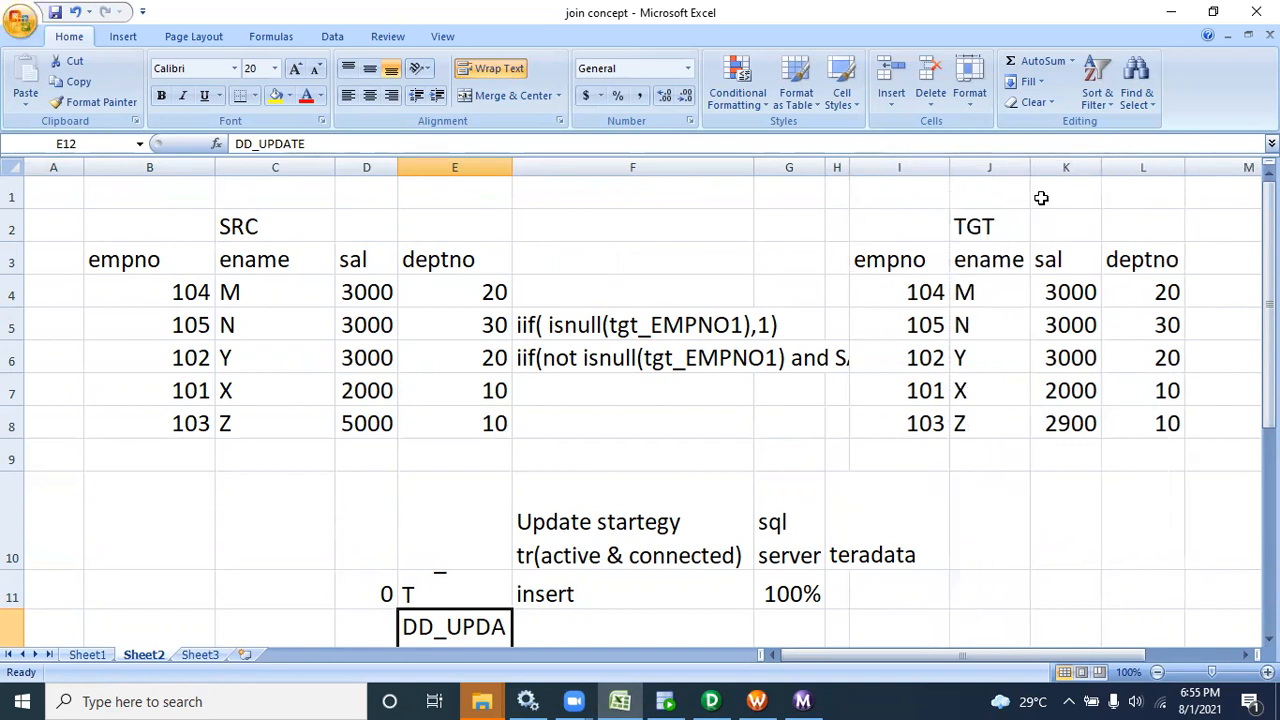
drag(1067, 268, 1143, 414)
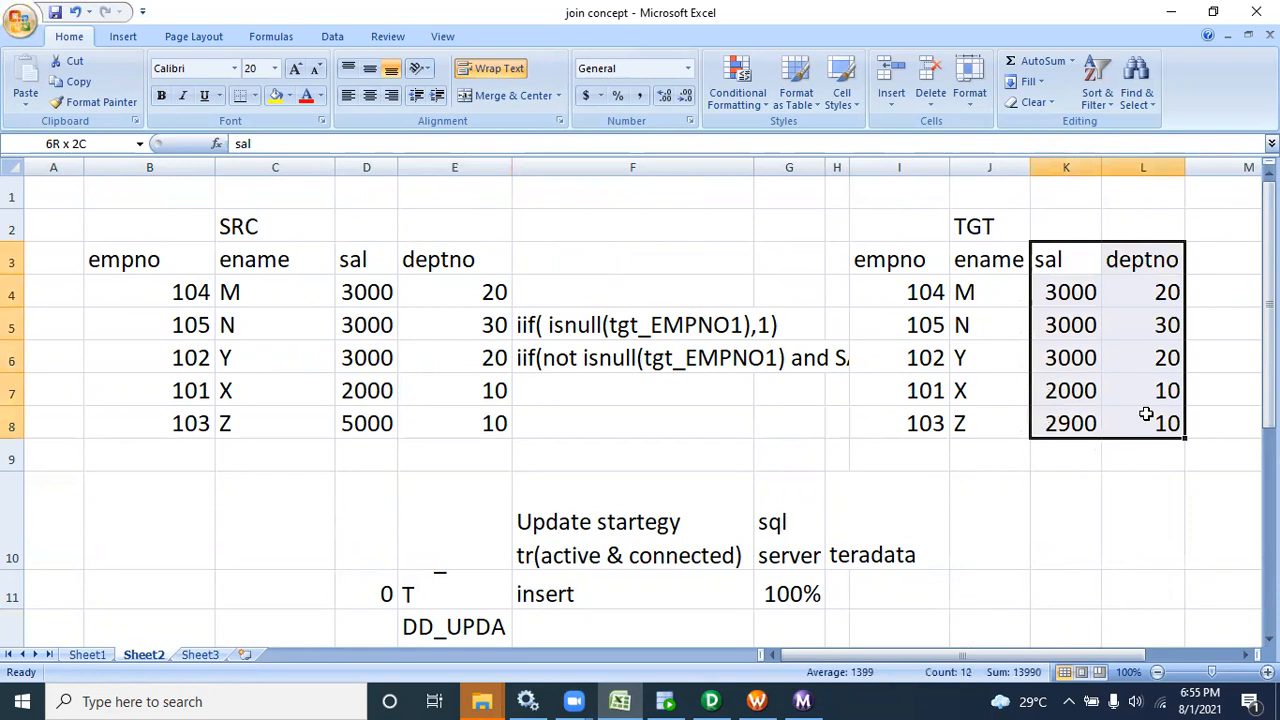
- Return to PowerCenter Designer and highlight the complete m_EMP_INS_UPD_JOIN mapping from sources to targets
click(711, 701)
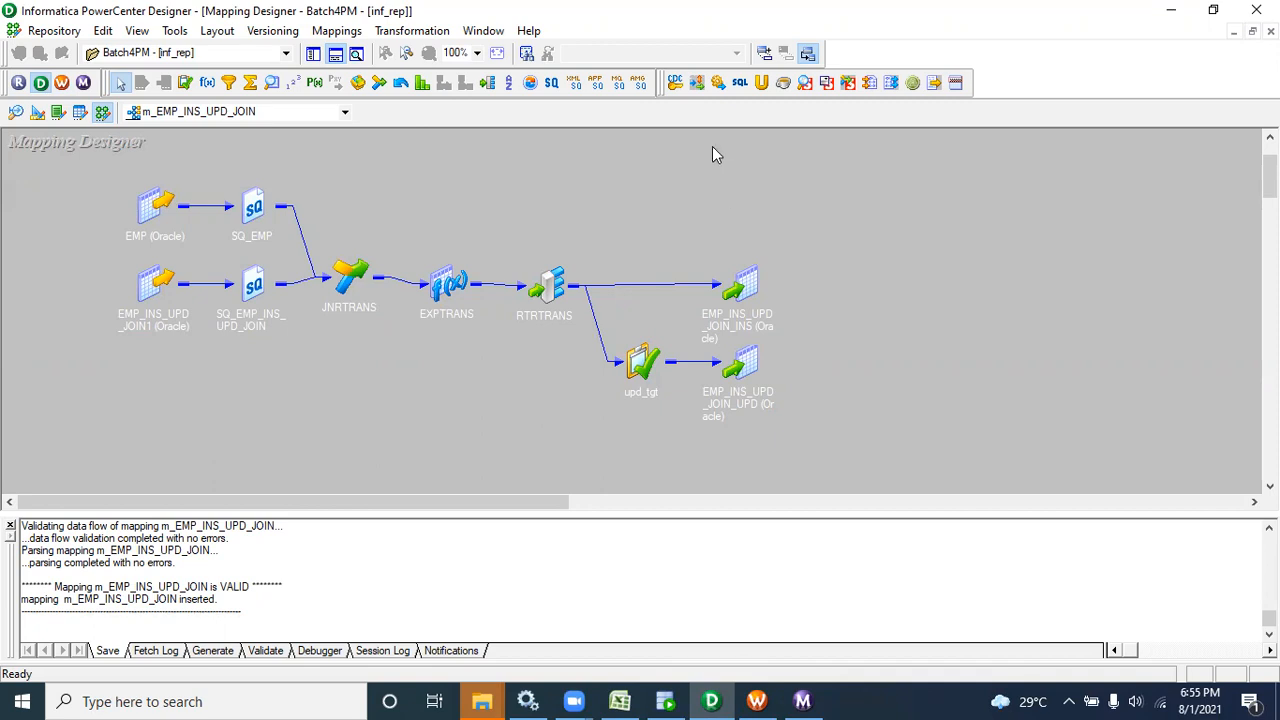
click(722, 68)
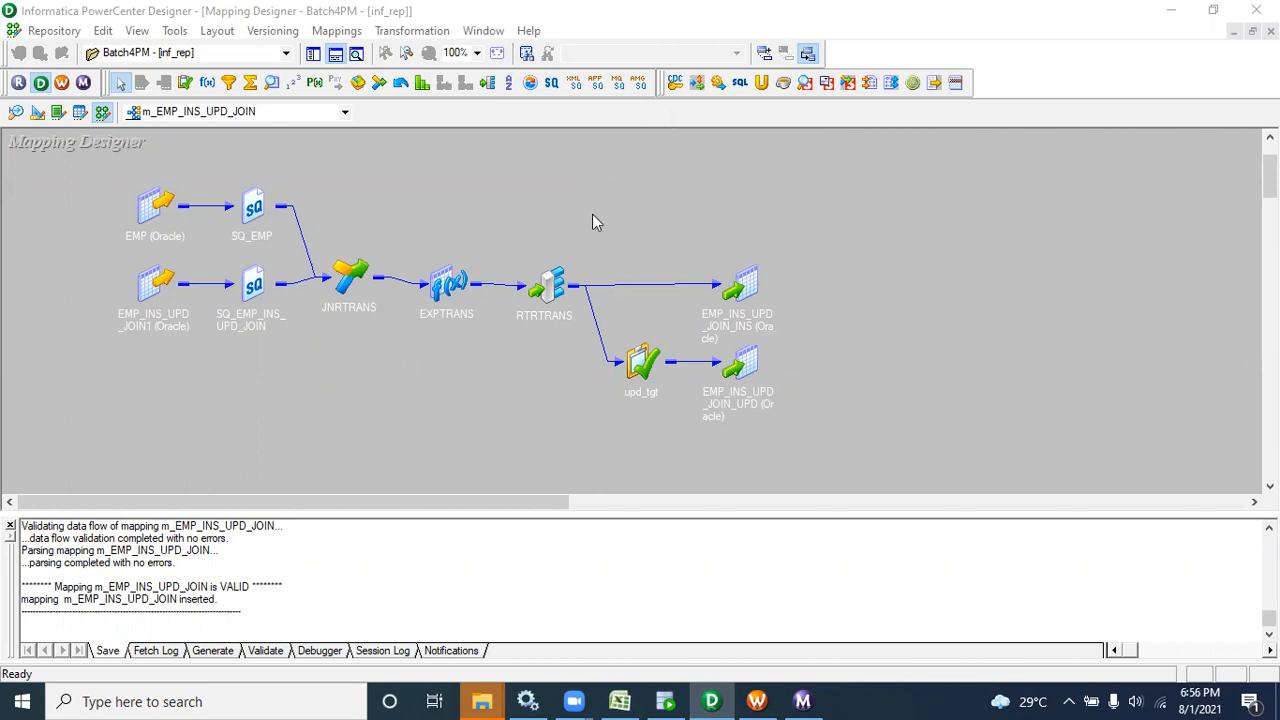
drag(109, 167, 790, 420)
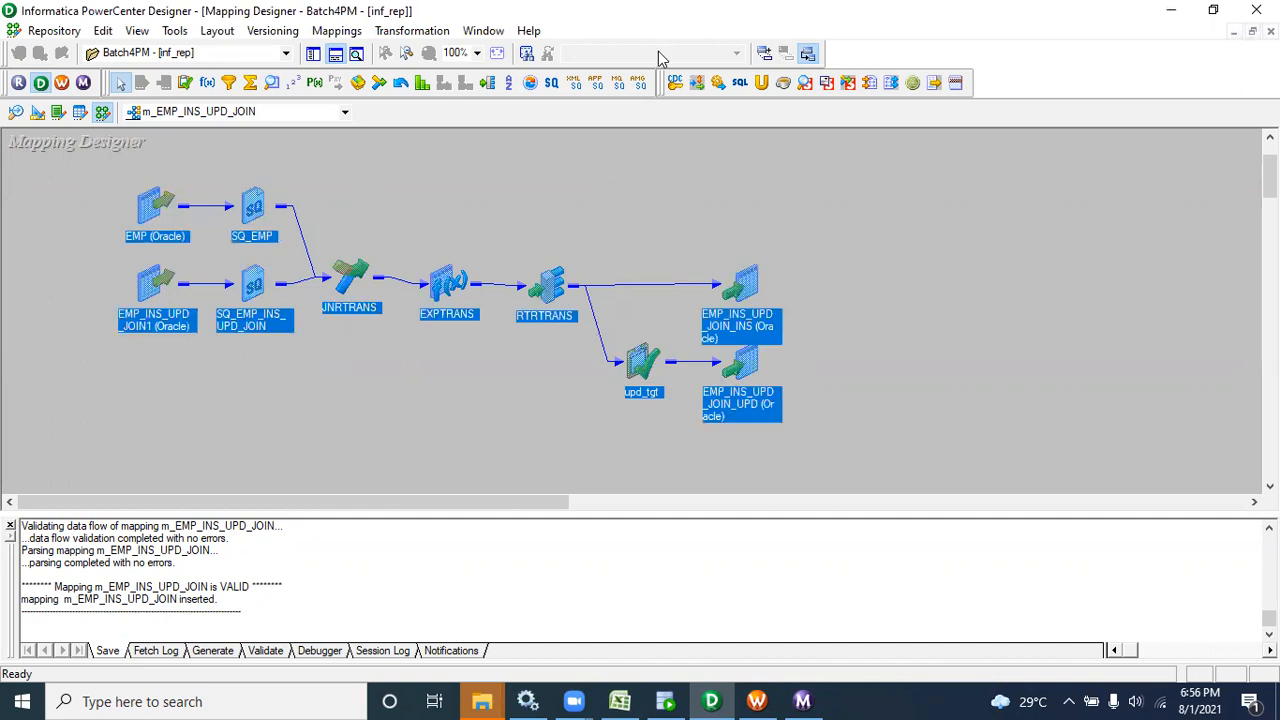